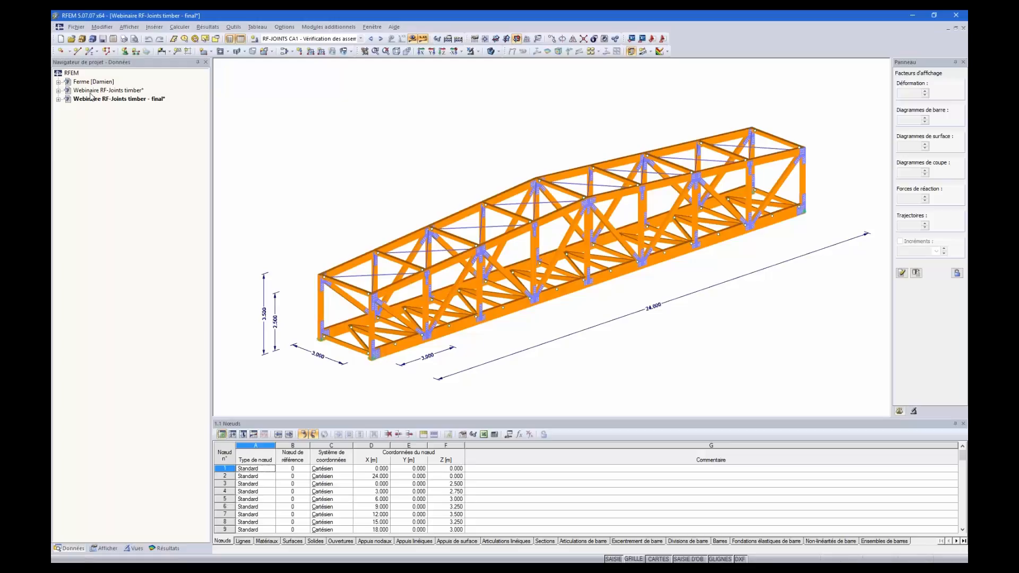
Step: Make the empty Ferme model the active model
left_click(88, 83)
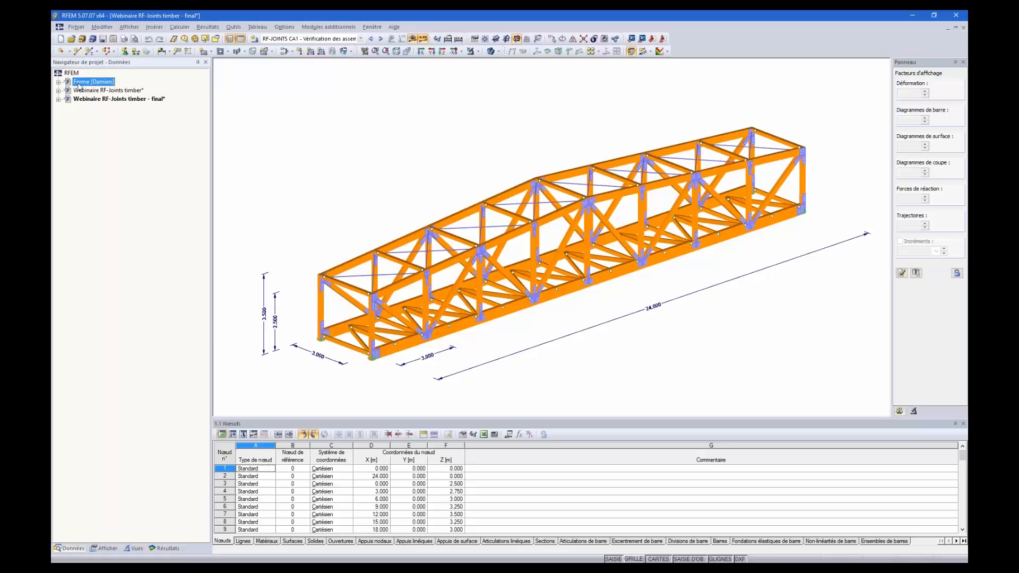
double_click(79, 83)
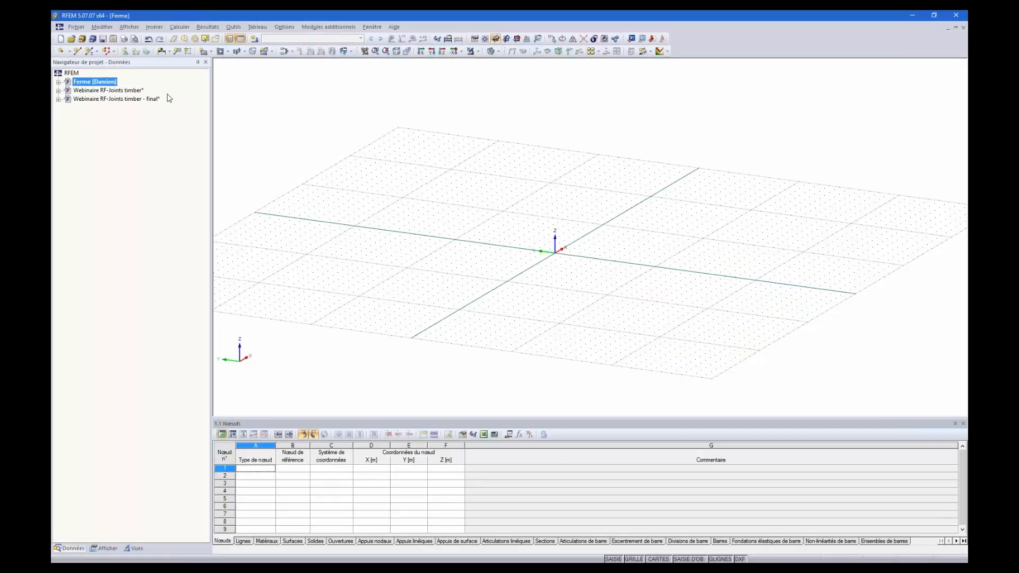
scroll(515, 270, "up", 3)
scroll(531, 261, "down", 3)
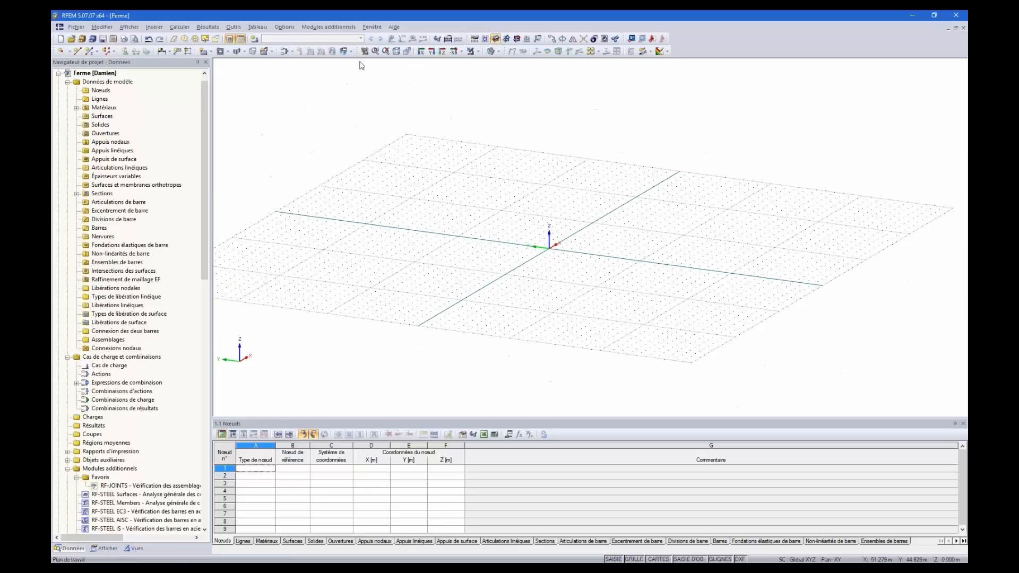
Step: Open the member model generator for a 2D truss
left_click(234, 28)
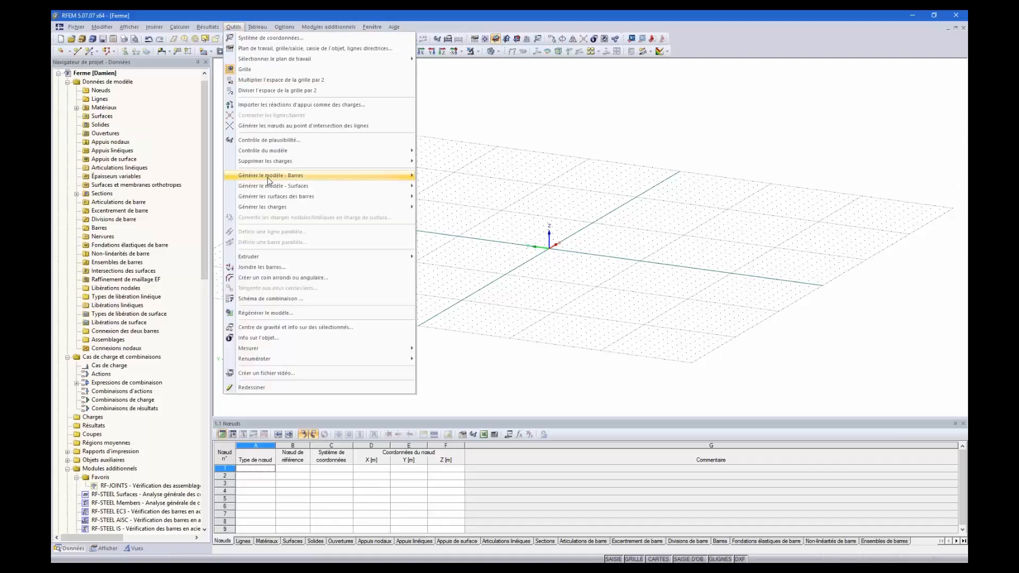
mouse_move(269, 180)
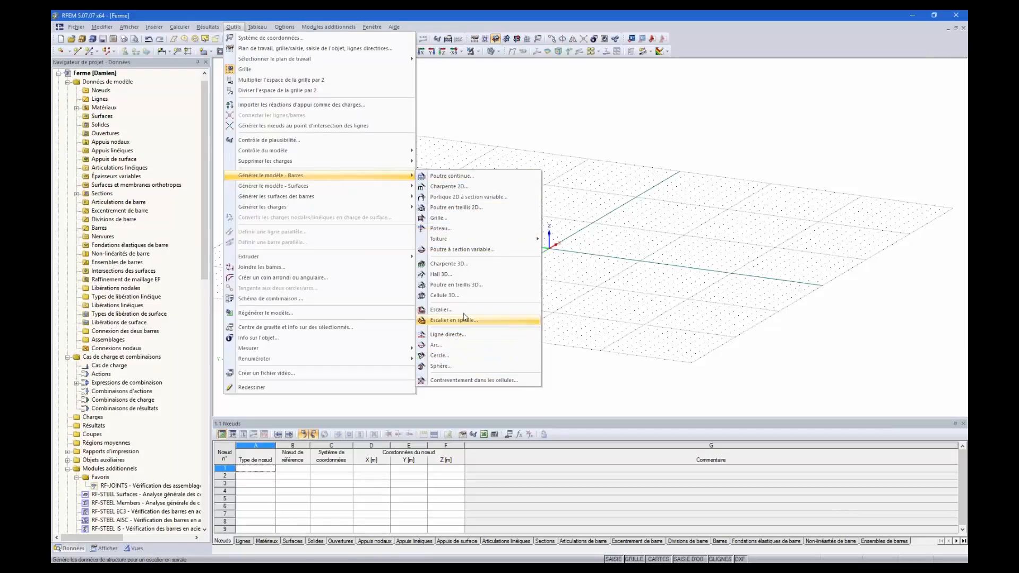
left_click(459, 211)
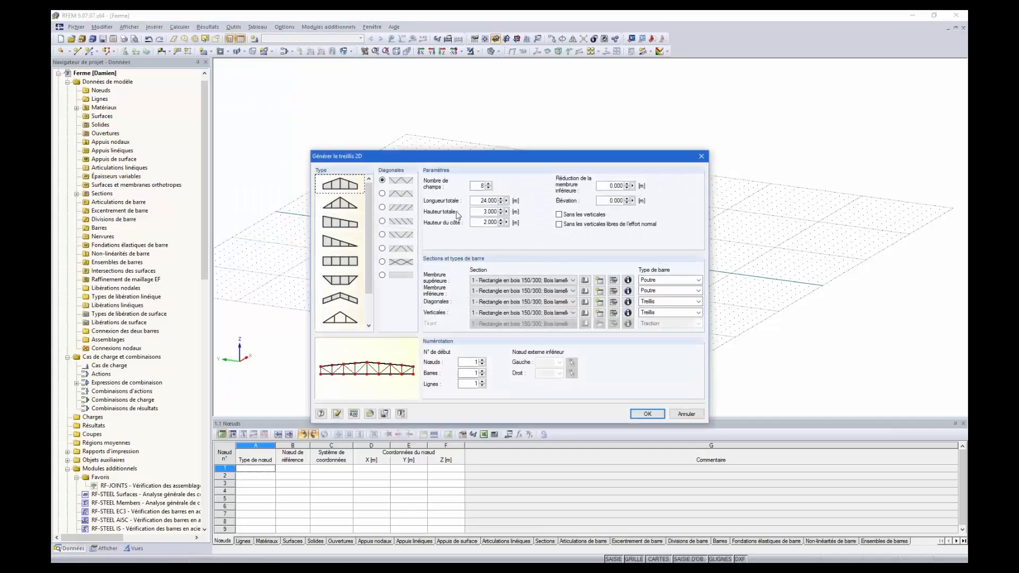
left_click_drag(445, 162, 458, 88)
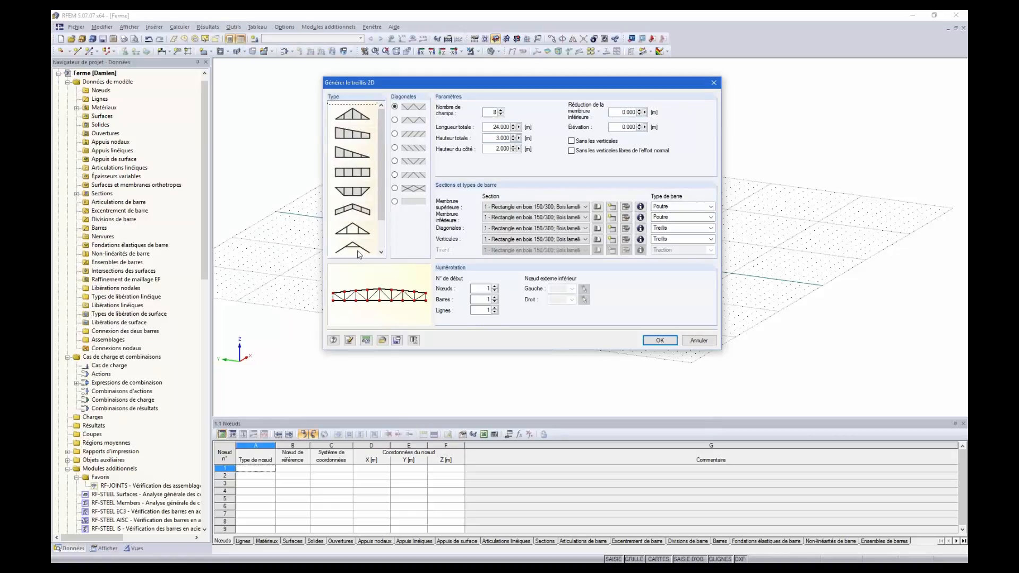
Step: Preview several truss types in the generator and return to the first type, the ridged truss with vertical ends
scroll(361, 249, "down", 3)
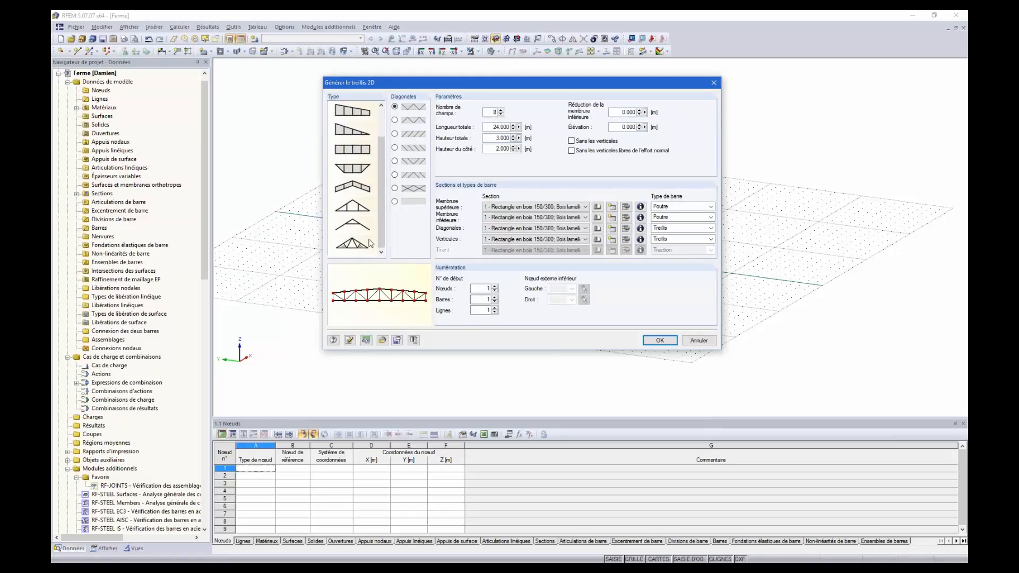
scroll(371, 242, "up", 3)
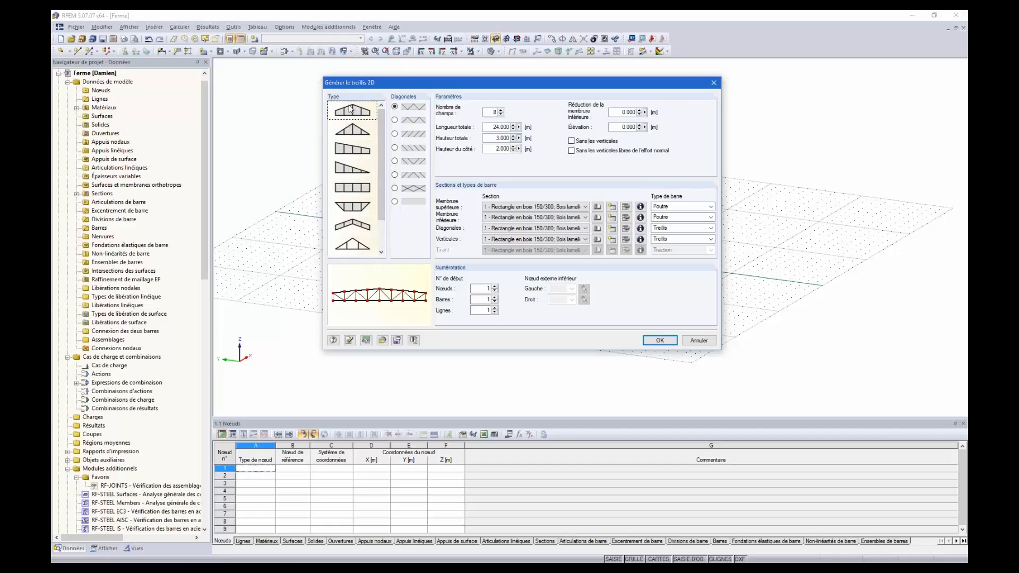
left_click(348, 155)
left_click(348, 168)
left_click(349, 188)
left_click(349, 231)
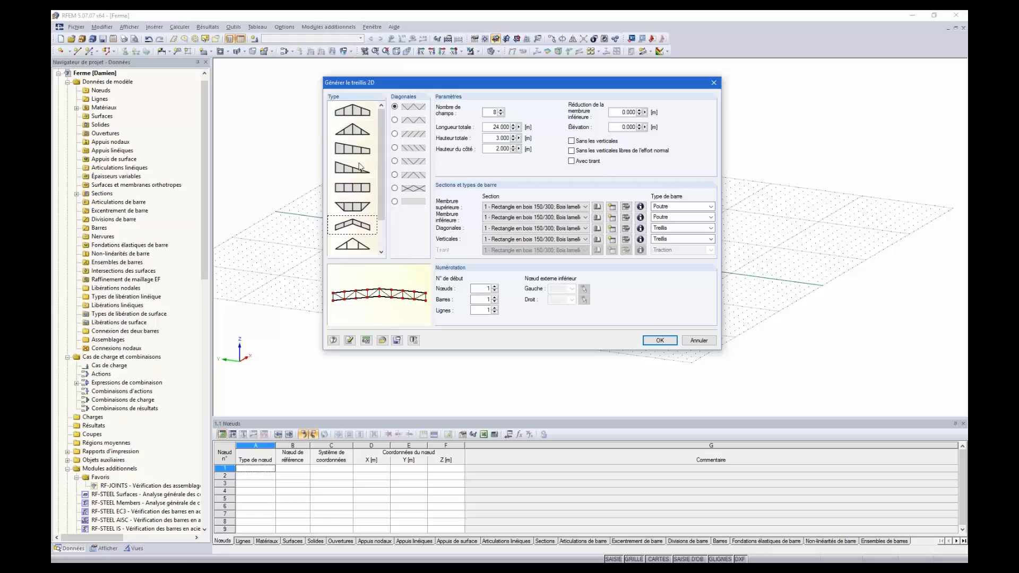
left_click(360, 102)
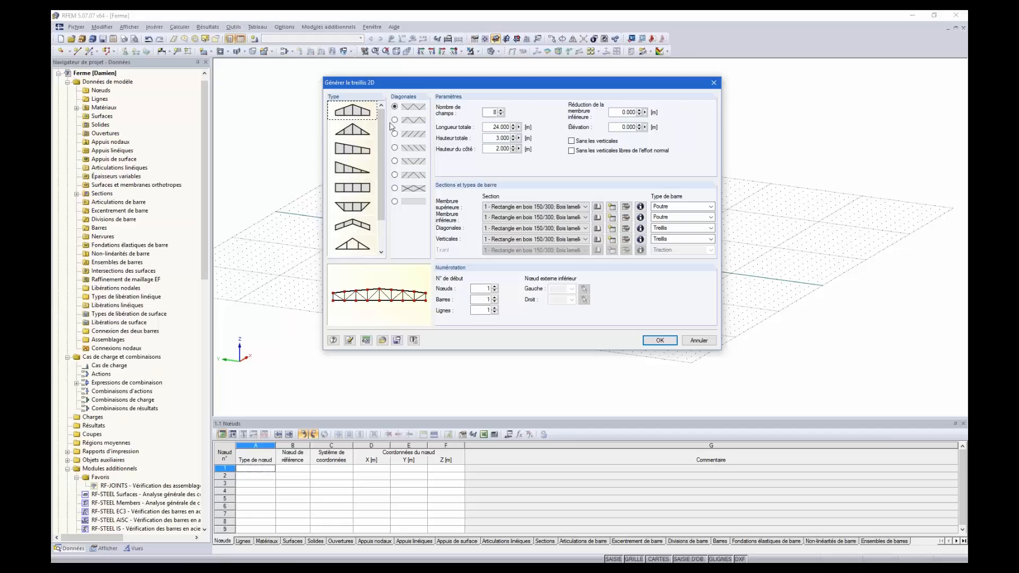
Step: Try alternative diagonal arrangements for the truss and return to the first arrangement
left_click(395, 121)
left_click(395, 162)
left_click(395, 134)
left_click(395, 120)
left_click(395, 106)
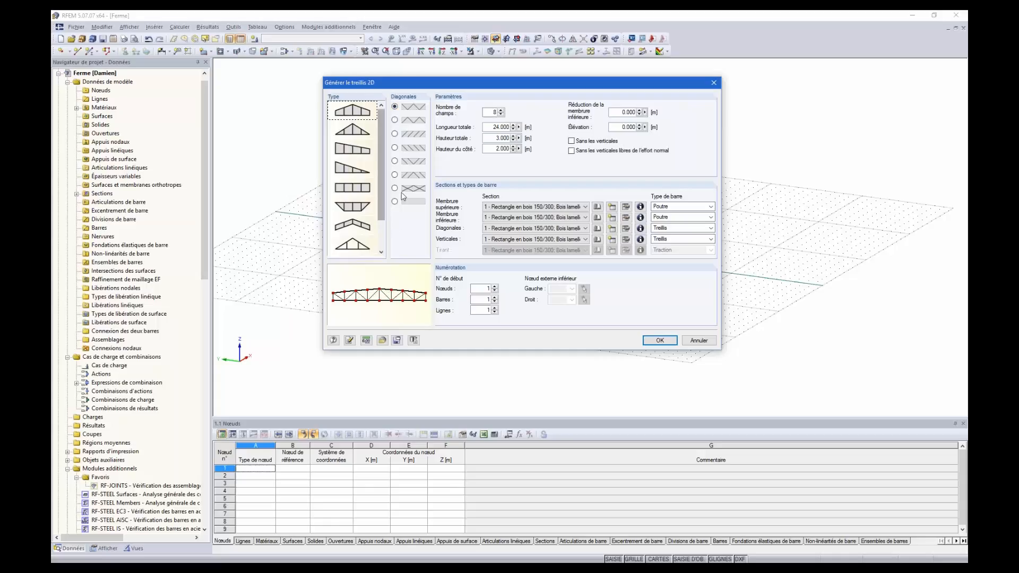
Step: Set the truss to 6 fields, with a total height of 3.5 m and a side height of 2.5 m
left_click(501, 115)
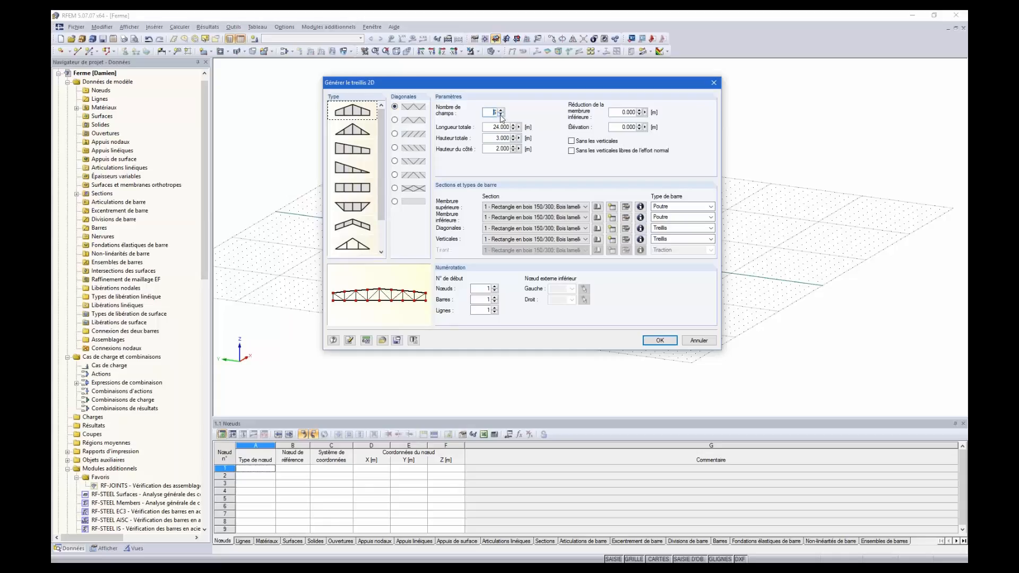
left_click(501, 115)
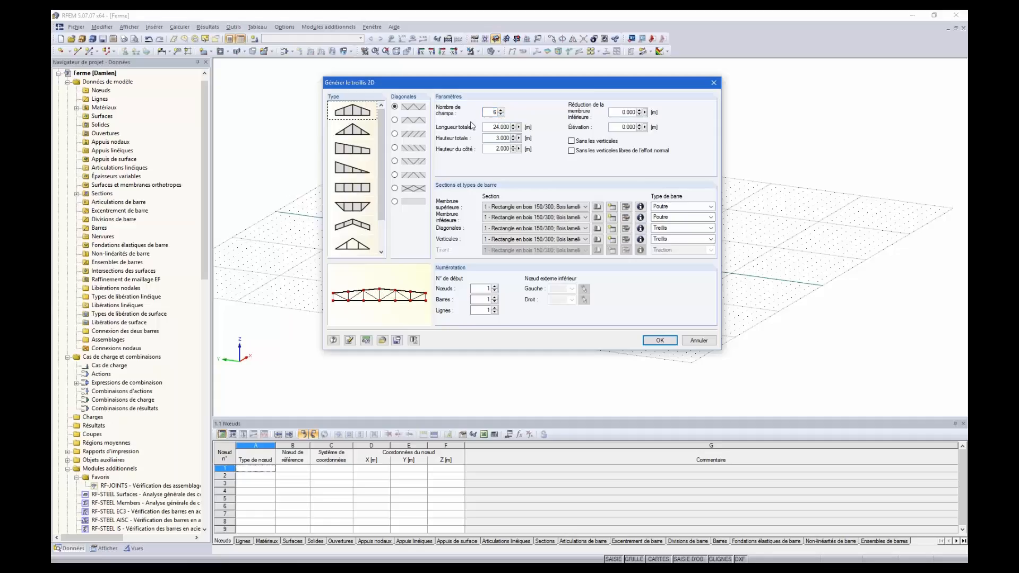
left_click_drag(493, 128, 544, 126)
left_click(494, 137)
key("Delete")
type("5")
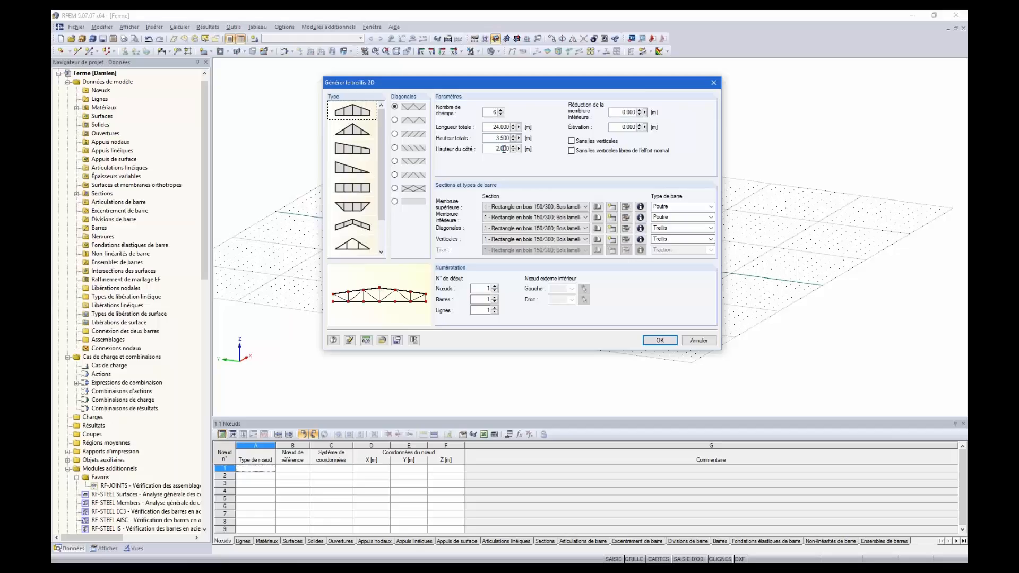
type("5")
Step: Assign the 150/300 GL24h timber section to the top chord and the 150/460 GL24h section to the bottom chord
left_click(586, 207)
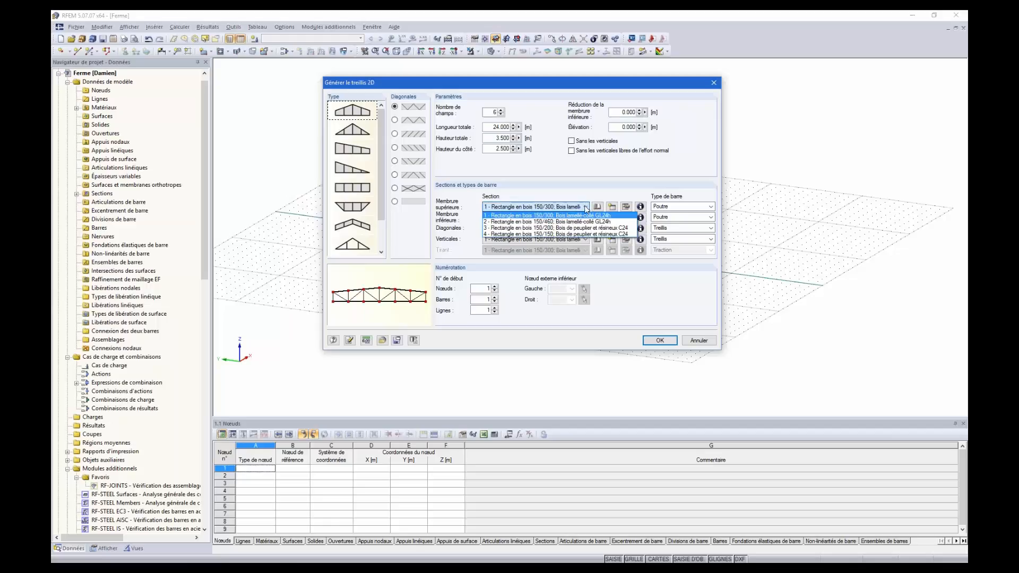
left_click(540, 217)
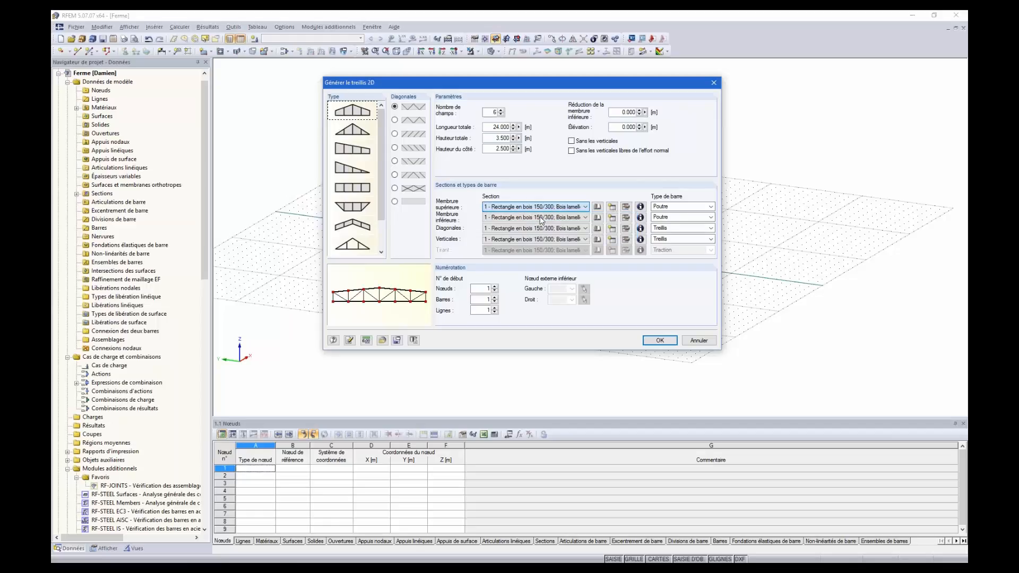
left_click(581, 217)
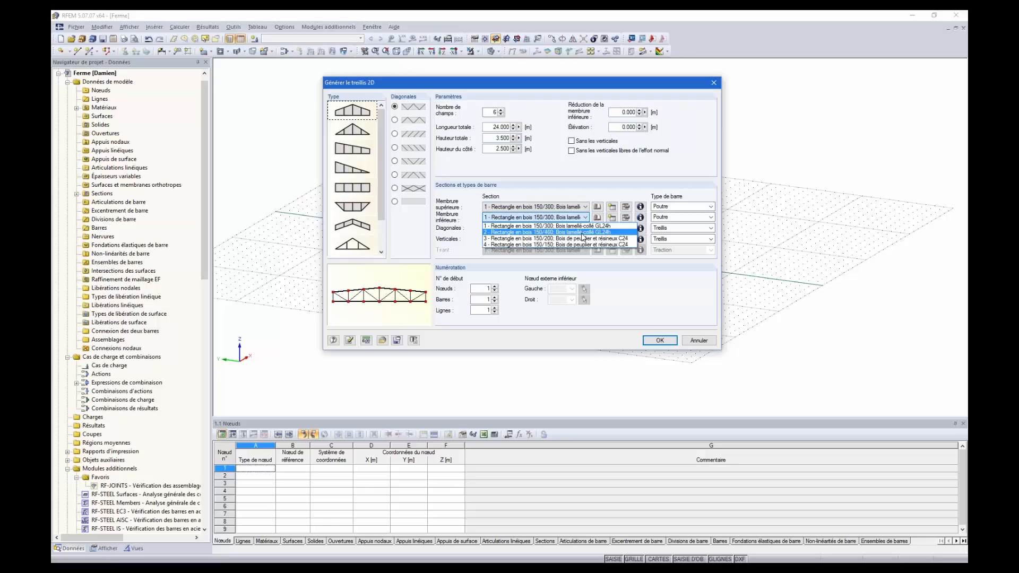
left_click(582, 233)
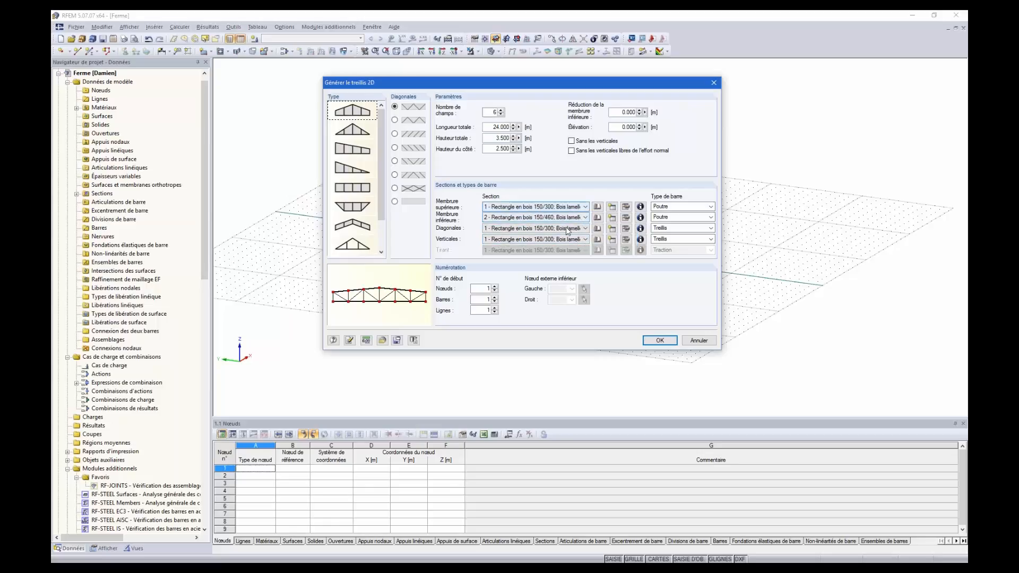
Step: Assign the 150/200 C24 timber section to the diagonals and verticals, and generate the 2D truss
left_click(568, 228)
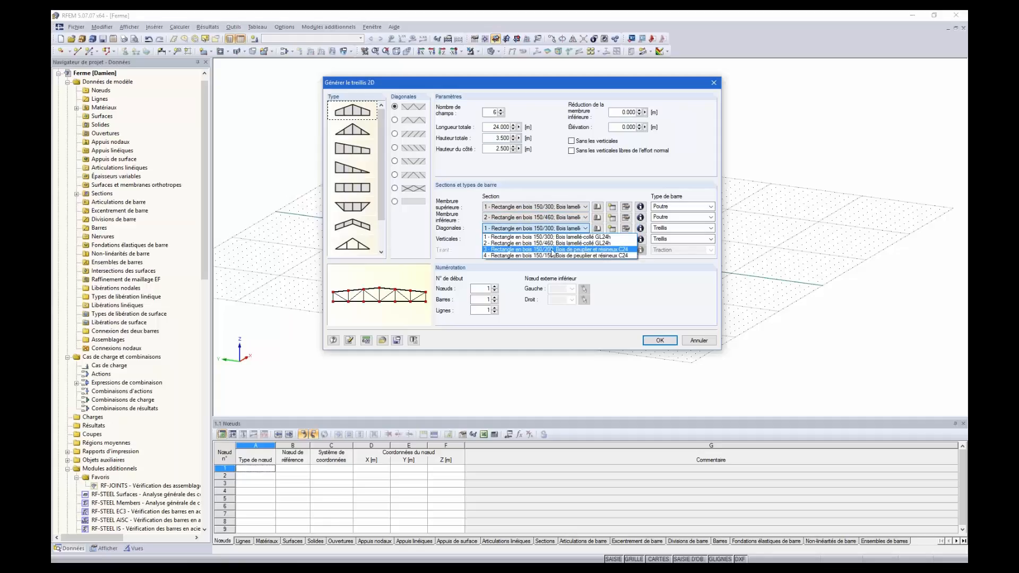
left_click(552, 249)
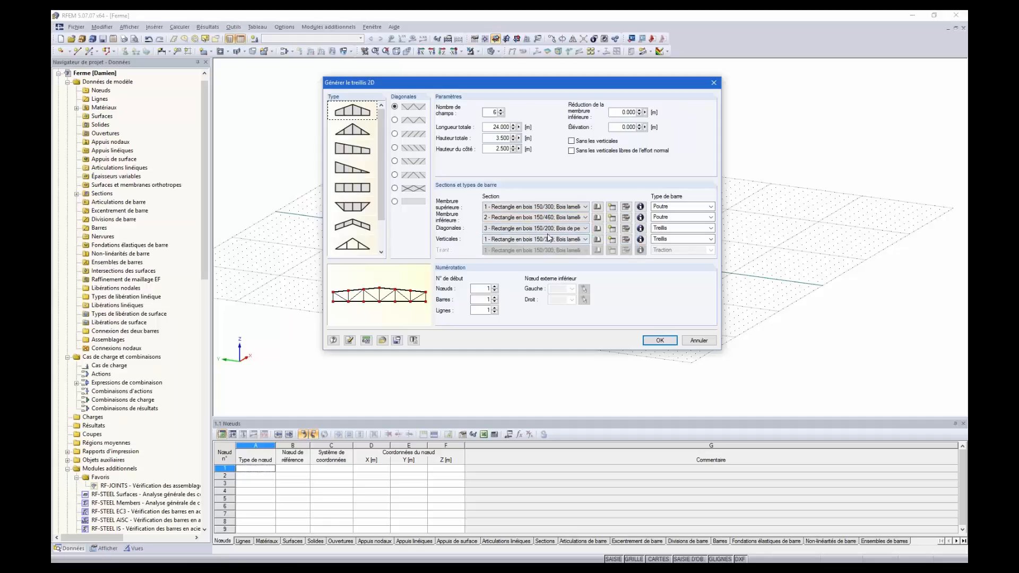
left_click(549, 239)
left_click(545, 261)
left_click(659, 340)
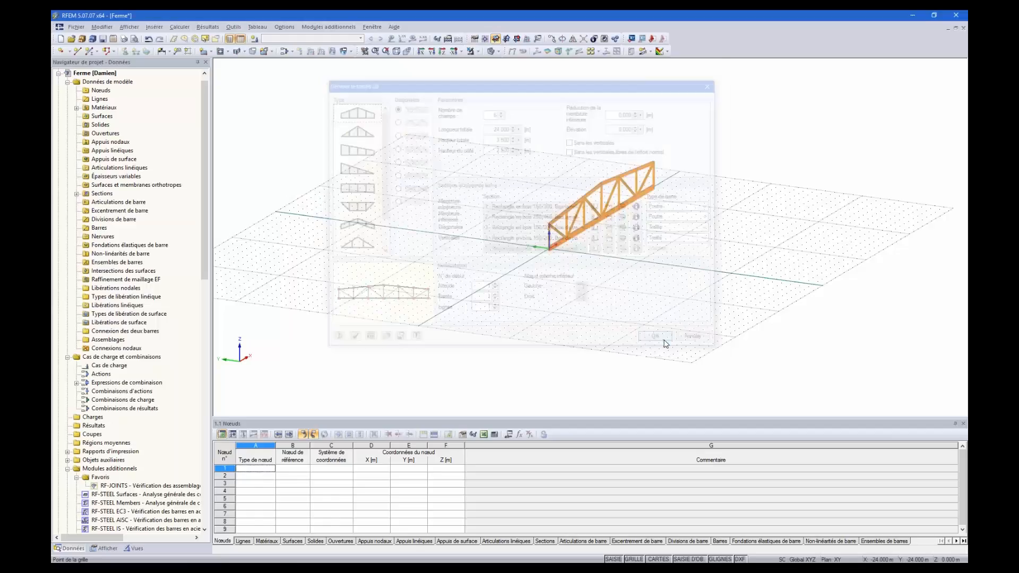
Step: Select the whole truss and place a parallel copy about 4 m away along the Y axis
middle_click_drag(593, 218, 573, 159, "ctrl")
scroll(503, 177, "up", 4)
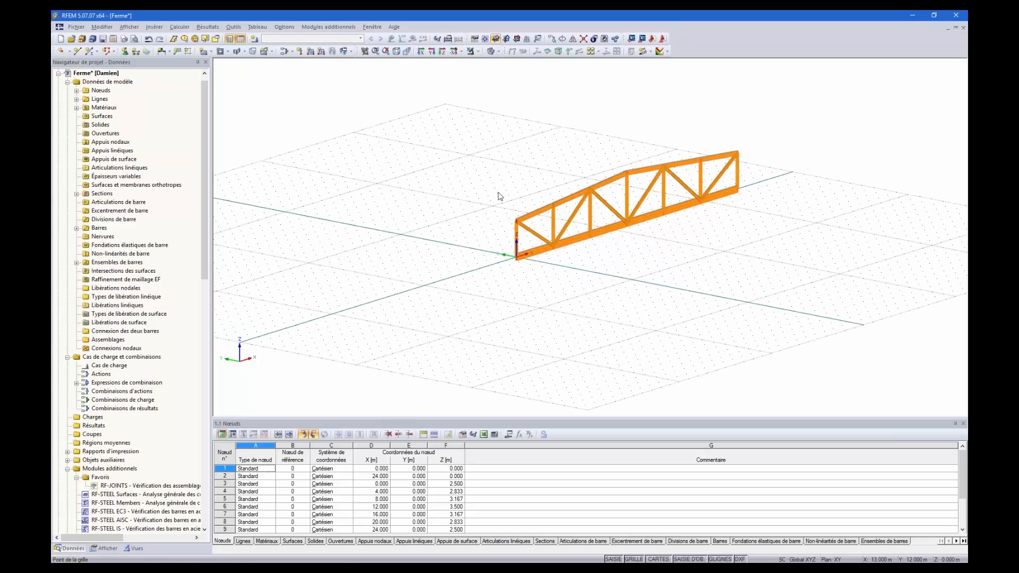
middle_click_drag(823, 268, 811, 270, "ctrl")
left_click_drag(473, 126, 895, 356)
middle_click_drag(500, 332, 616, 327, "ctrl")
left_click_drag(563, 307, 496, 291, "ctrl")
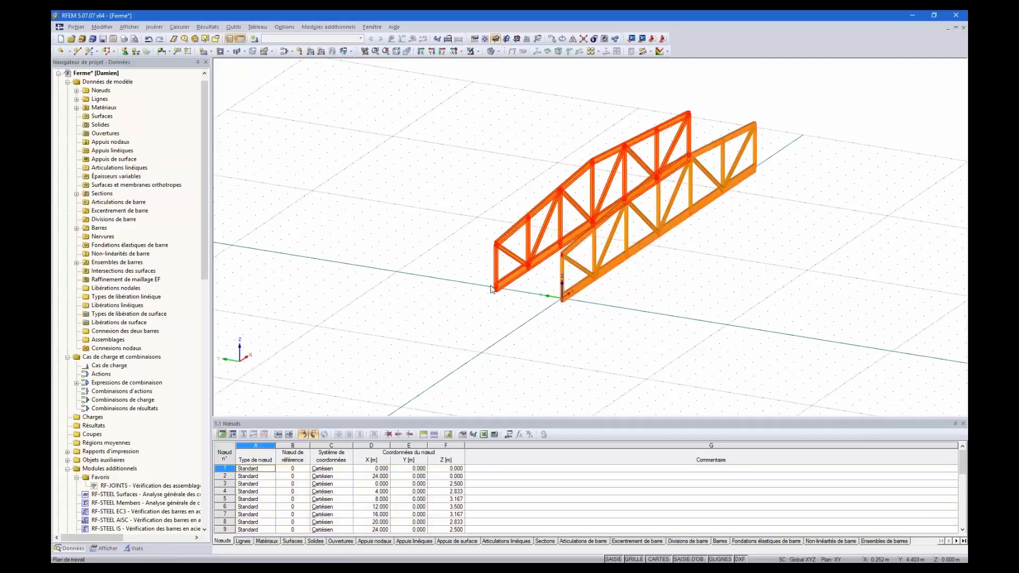
Step: View the Move or Copy options for the selected truss and close them without applying anything
middle_click_drag(633, 345, 602, 320, "ctrl")
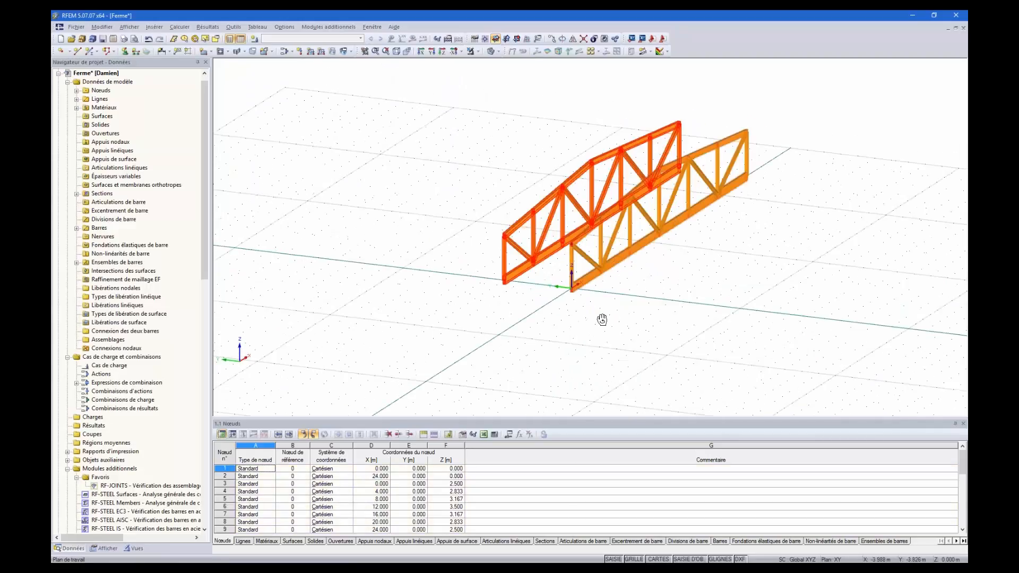
left_click(552, 38)
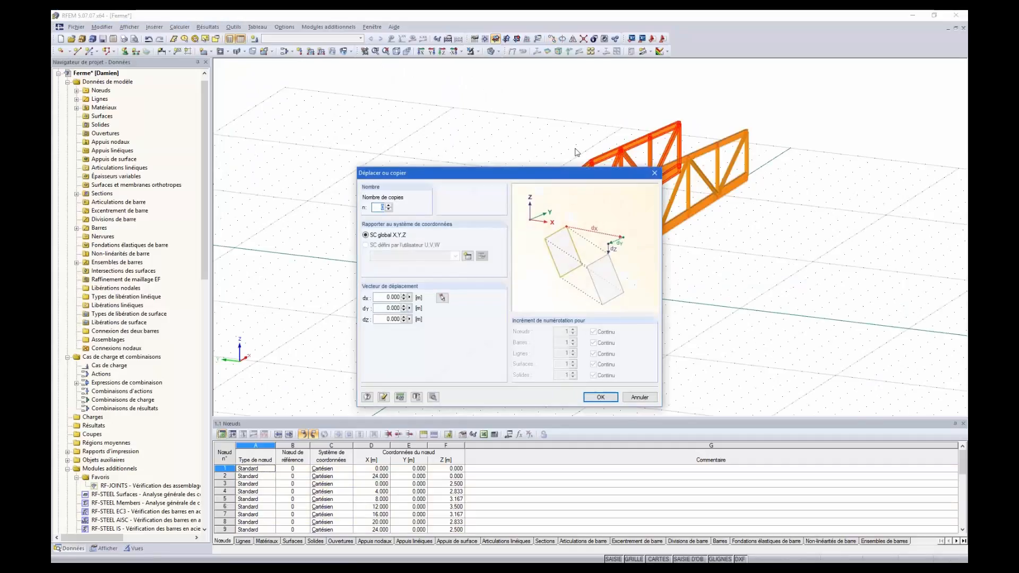
left_click(655, 173)
middle_click_drag(585, 380, 603, 368, "ctrl")
middle_click_drag(603, 284, 677, 298, "ctrl")
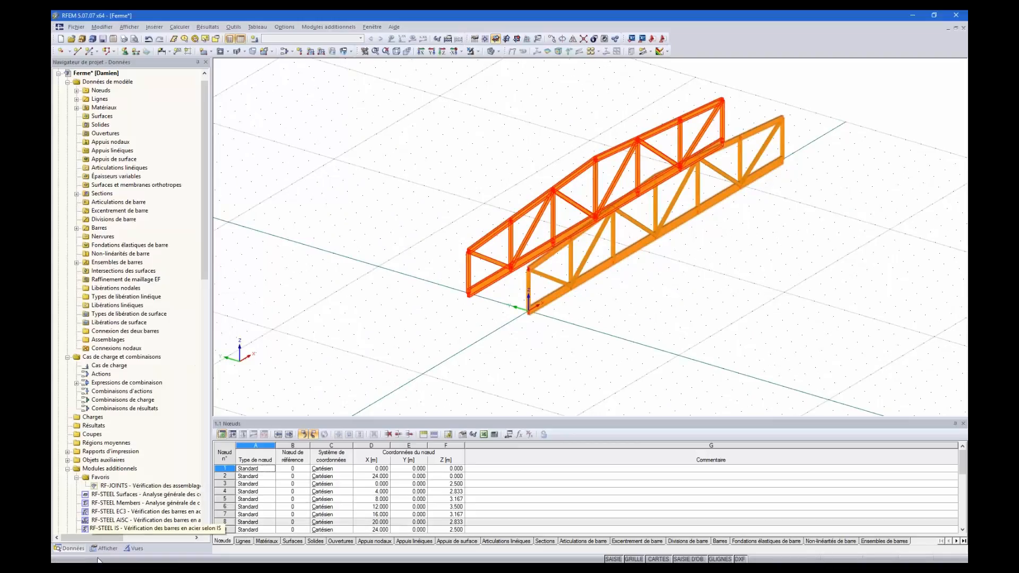
Step: Switch to the Webinaire RF-Joints timber model and examine the complete timber truss bridge from several angles
scroll(204, 175, "up", 1)
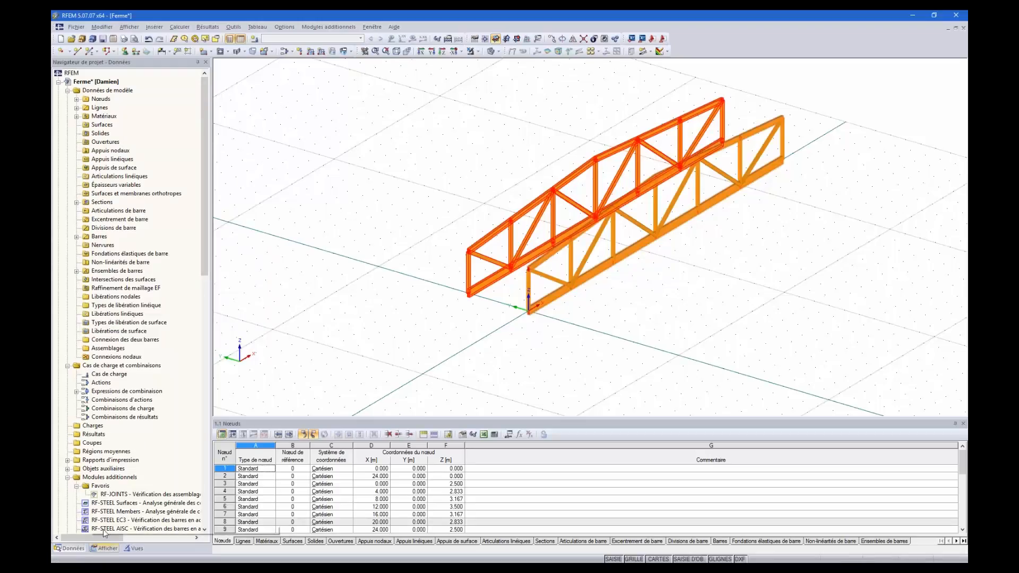
left_click(59, 82)
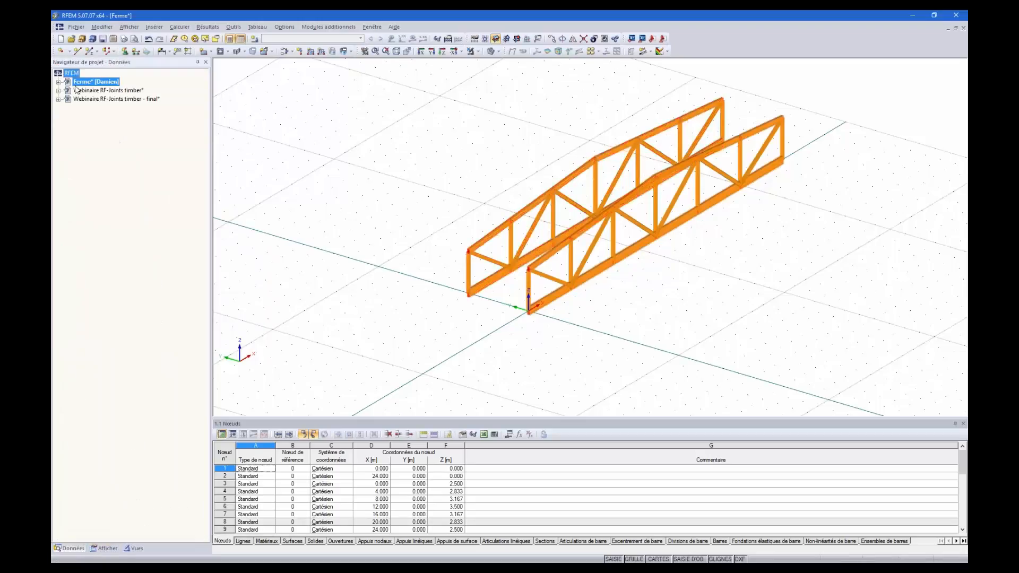
left_click(87, 91)
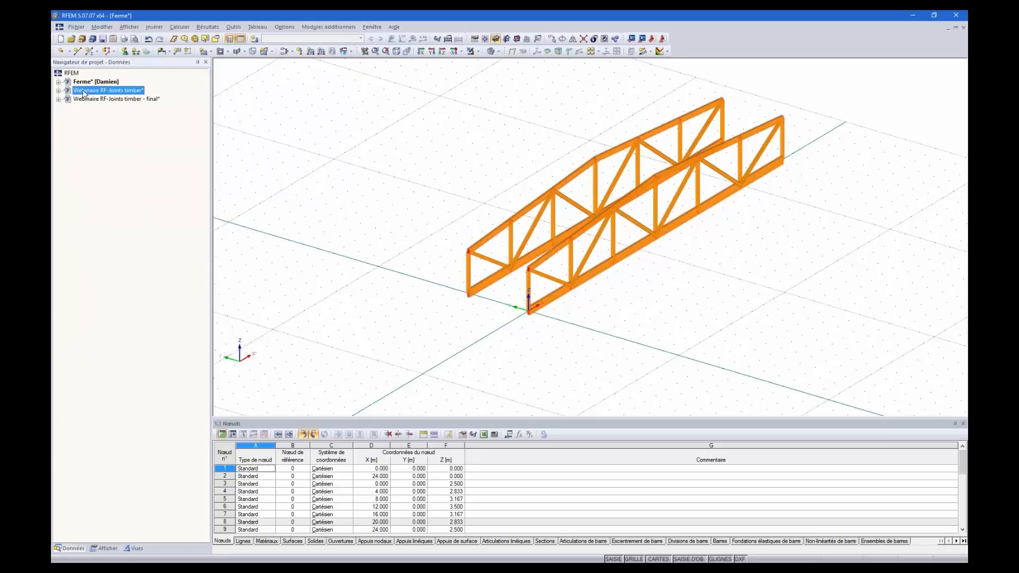
double_click(83, 92)
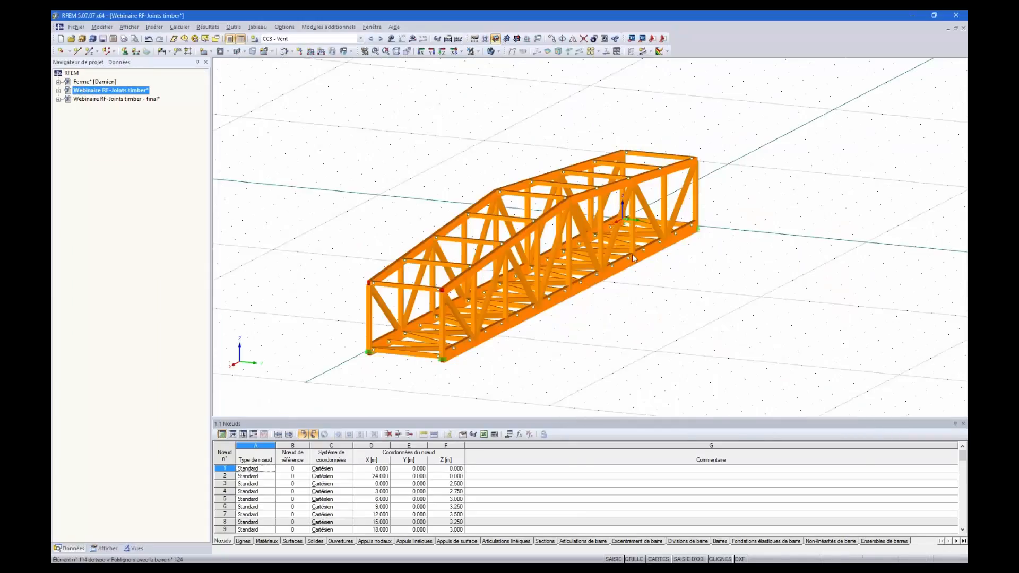
middle_click_drag(744, 141, 473, 230, "ctrl")
middle_click_drag(506, 137, 552, 156, "ctrl")
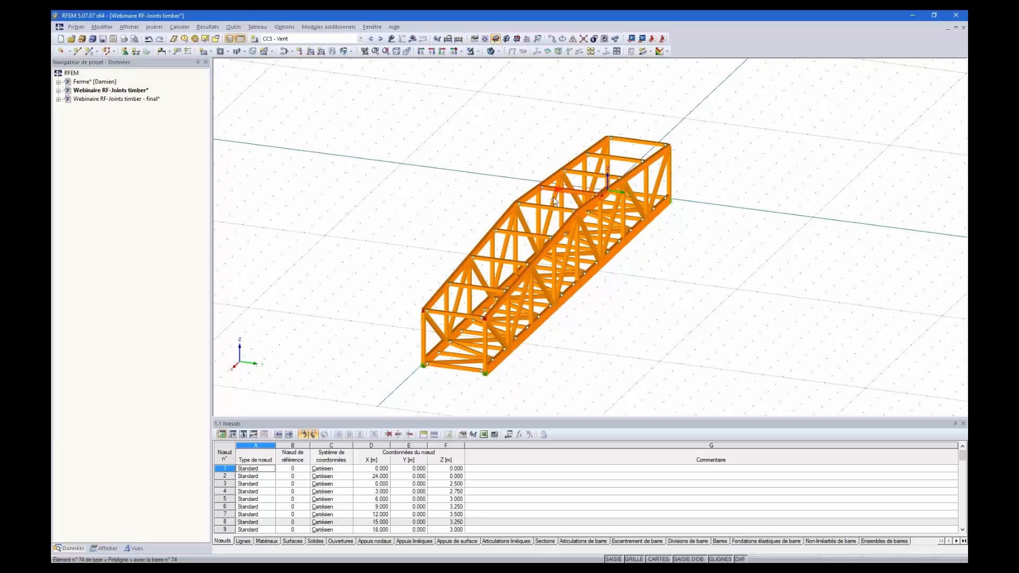
middle_click_drag(457, 329, 515, 323, "ctrl")
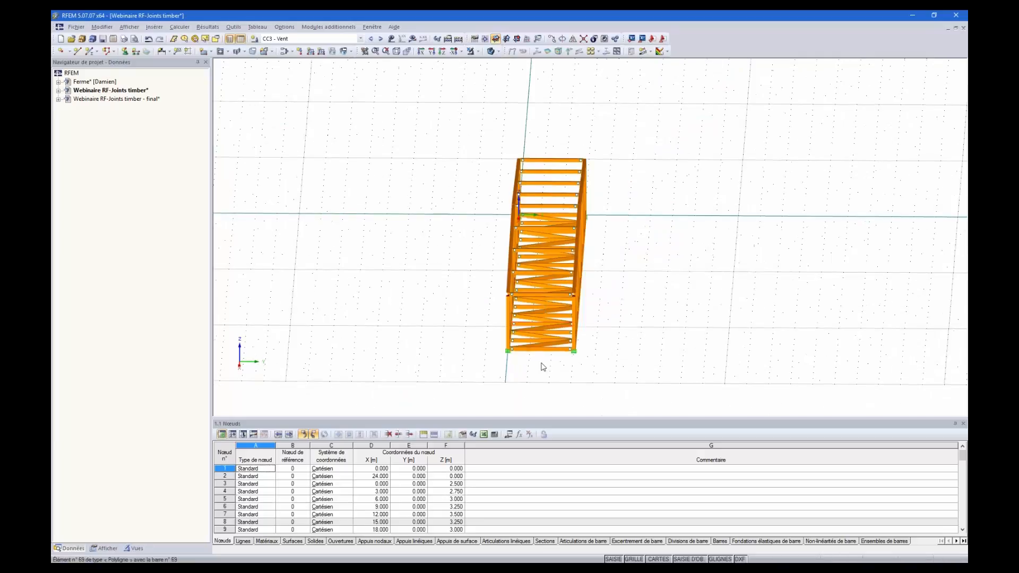
middle_click_drag(610, 329, 601, 291, "ctrl")
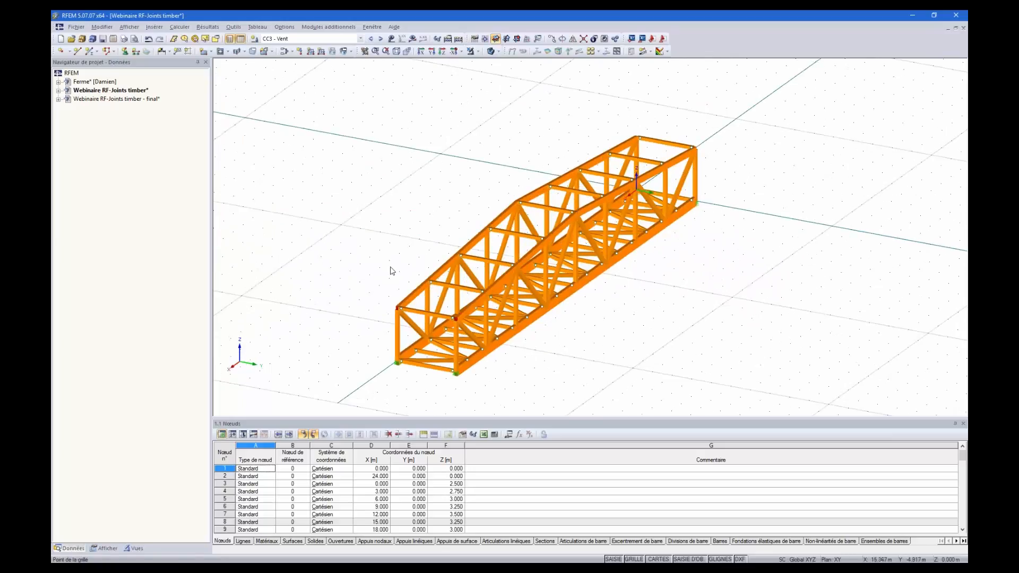
middle_click_drag(387, 276, 307, 150, "ctrl")
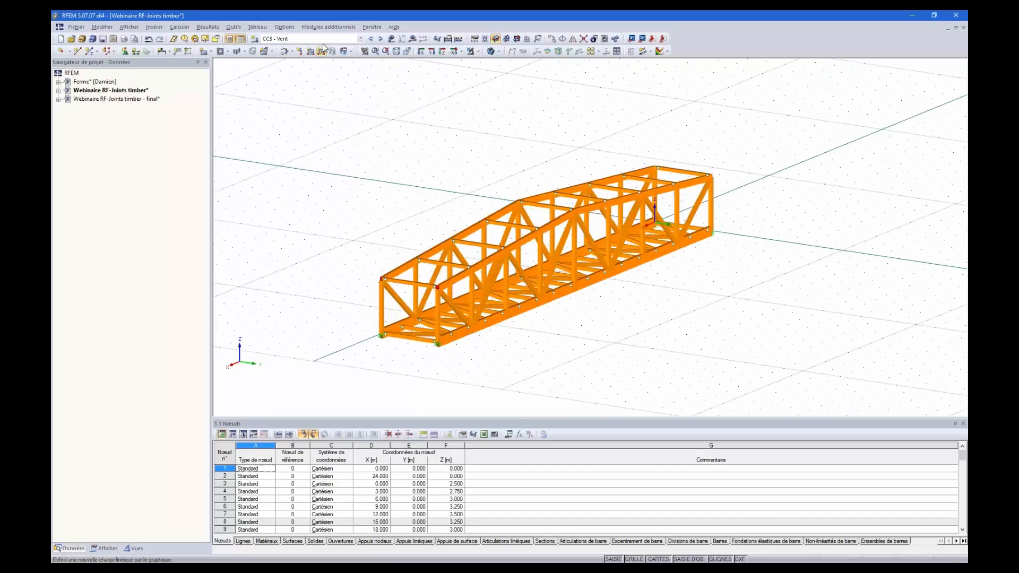
Step: Activate load case CC1 - Poids propre and display its loads on the bridge
left_click(360, 38)
scroll(296, 104, "up", 1)
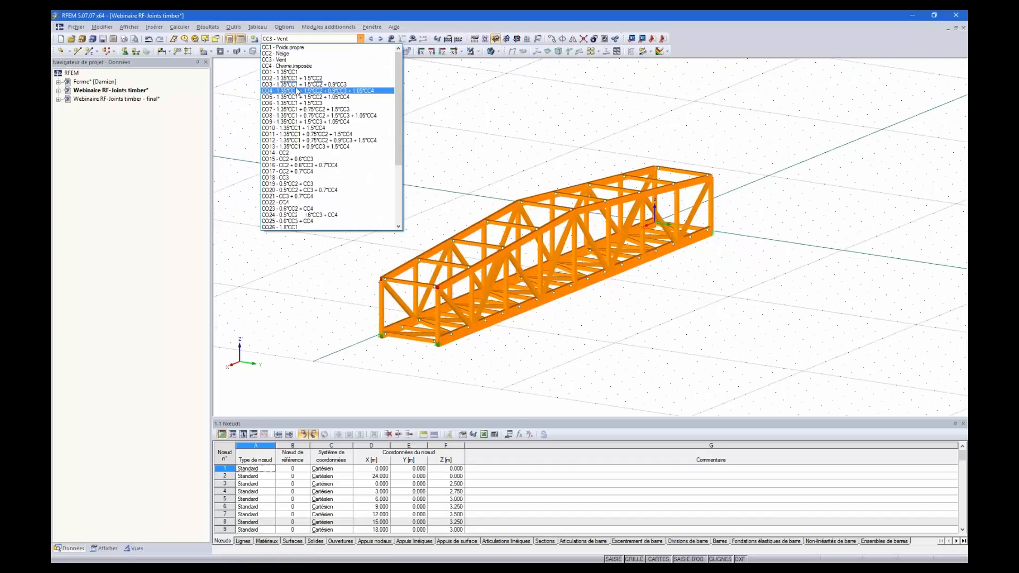
left_click(300, 51)
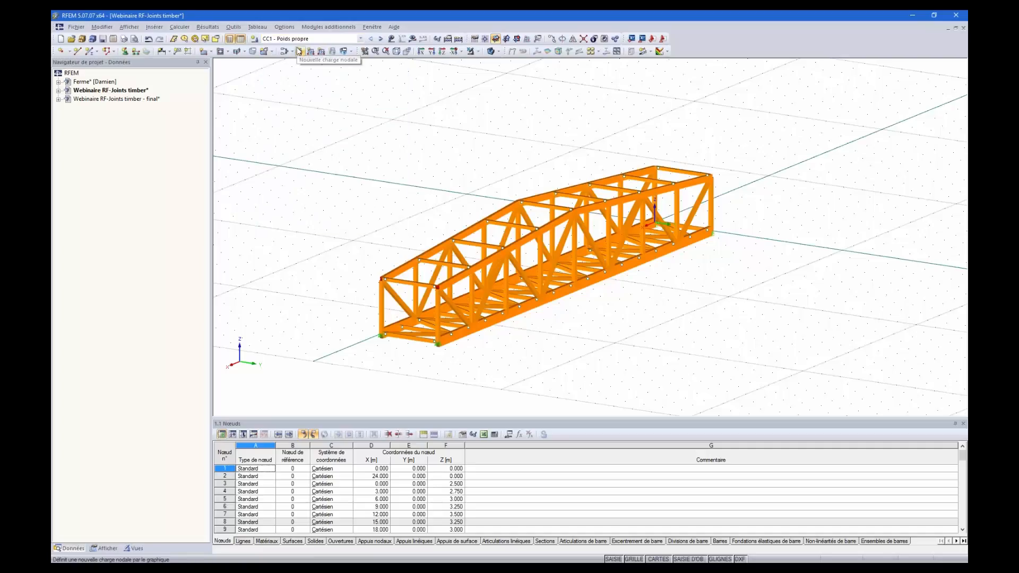
left_click(391, 39)
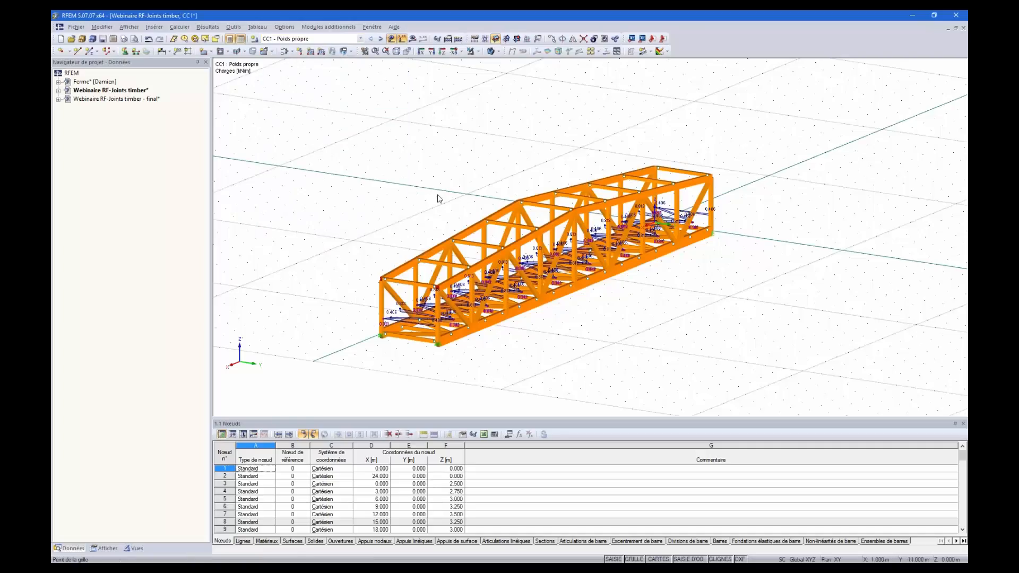
middle_click_drag(414, 195, 398, 73, "ctrl")
Step: Step forward through the load cases to view the CC3 - Vent and CC4 - Charge imposée loads on the bridge
left_click(382, 39)
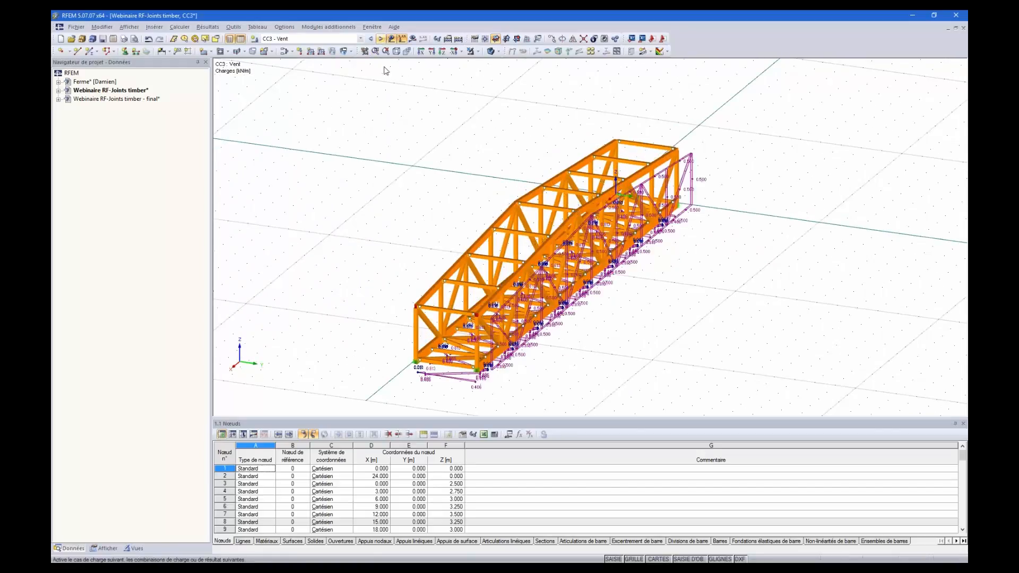
middle_click_drag(387, 245, 451, 170, "ctrl")
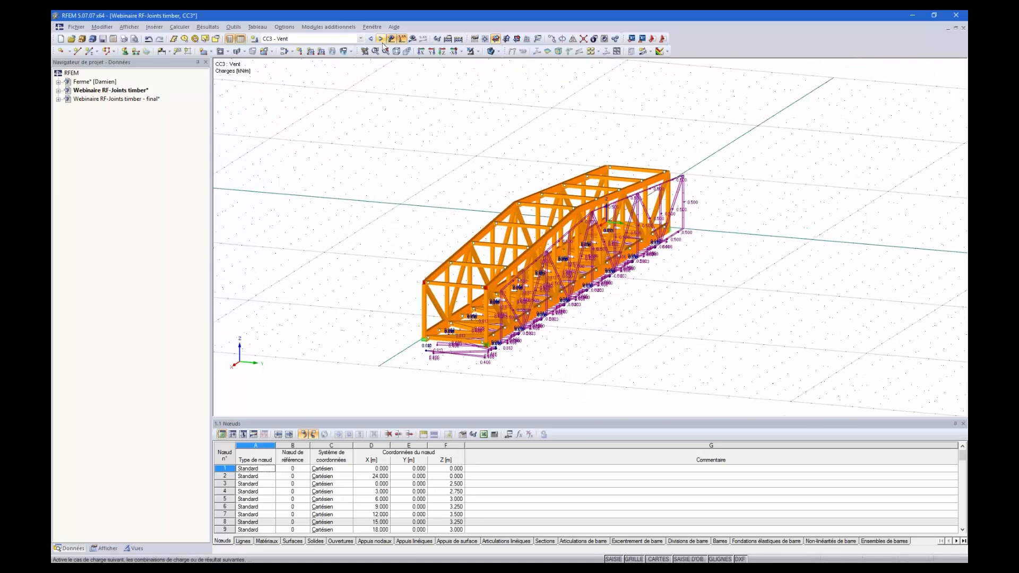
left_click(381, 39)
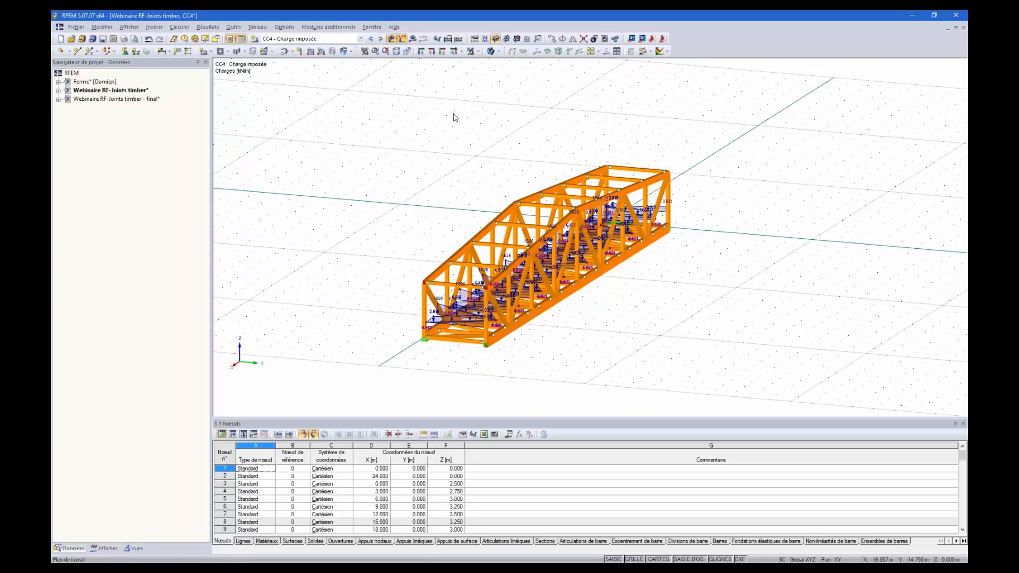
Step: Switch the bridge to wireframe display and step back through the load cases to CC1, returning to CC4 - Charge imposée
left_click(493, 51)
left_click(493, 51)
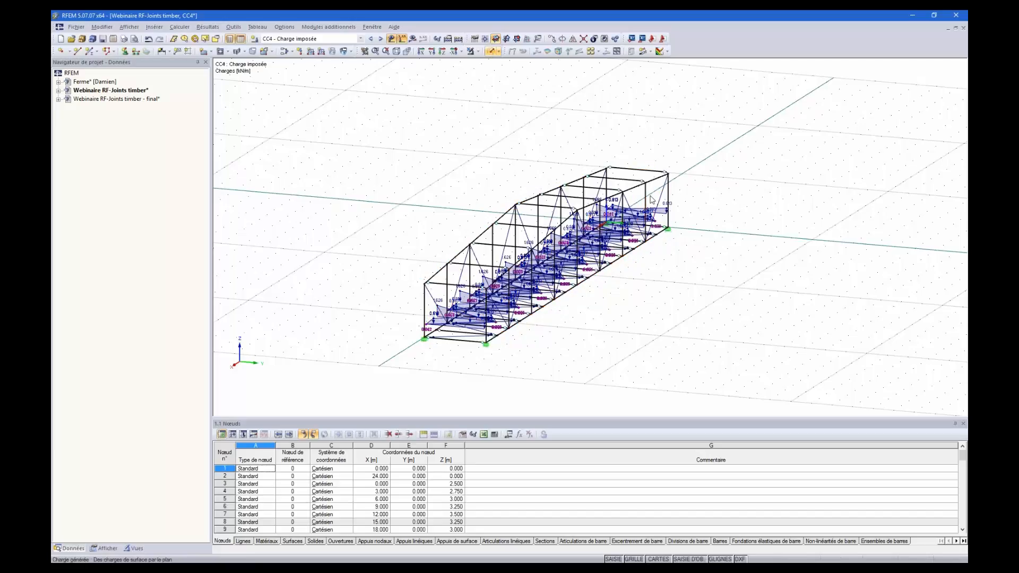
left_click(371, 39)
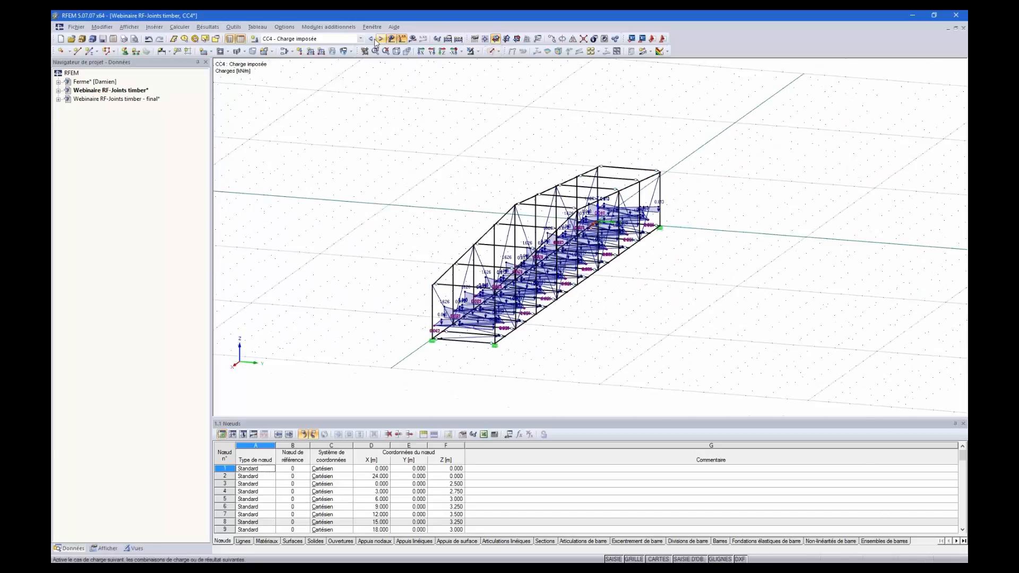
left_click(371, 39)
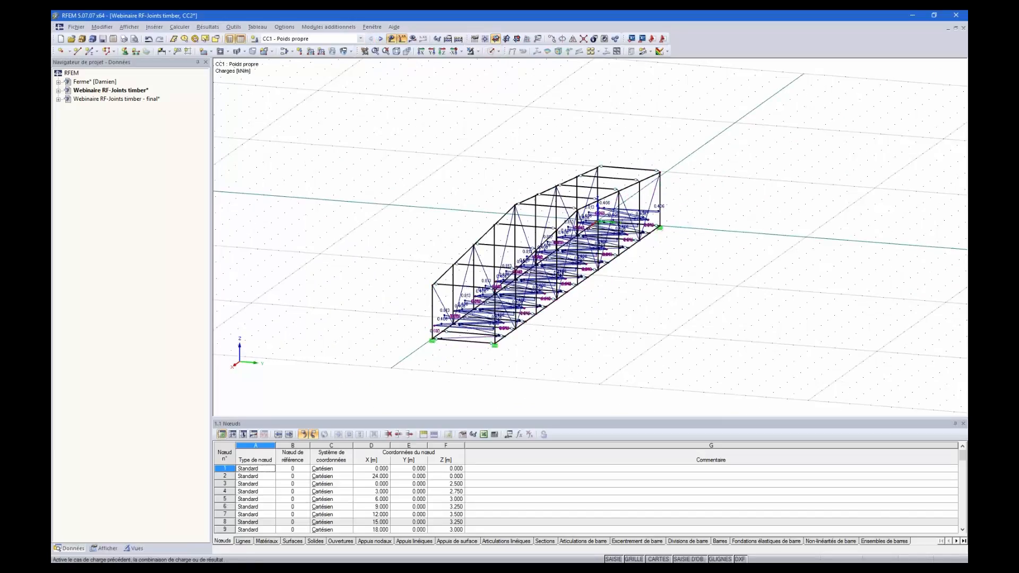
left_click(380, 39)
left_click(380, 39)
Step: Review the list of load and result combinations down to CR3, and examine the CC4 loads on the wireframe bridge from several angles
left_click(360, 39)
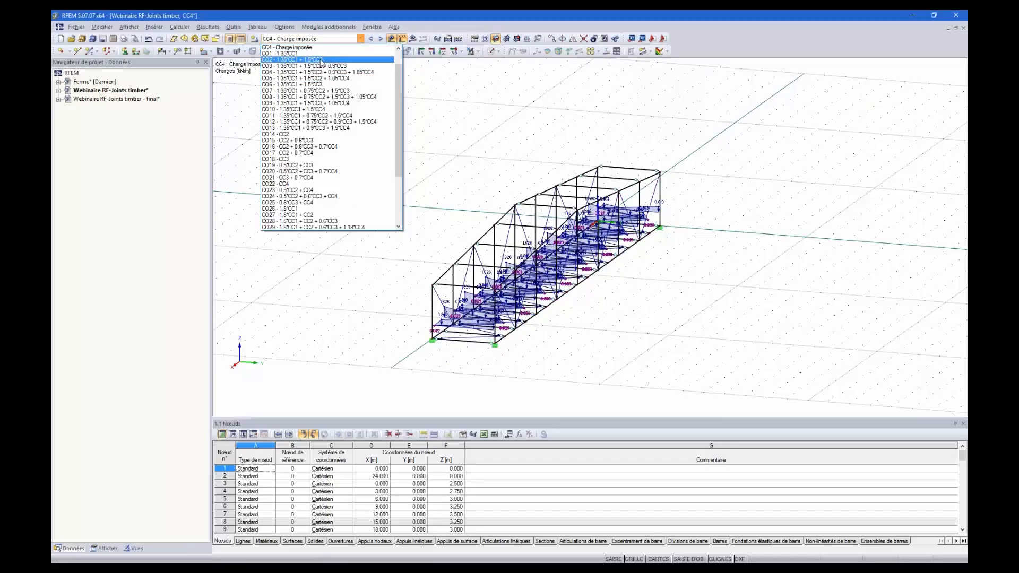
scroll(307, 134, "down", 1)
scroll(307, 134, "down", 4)
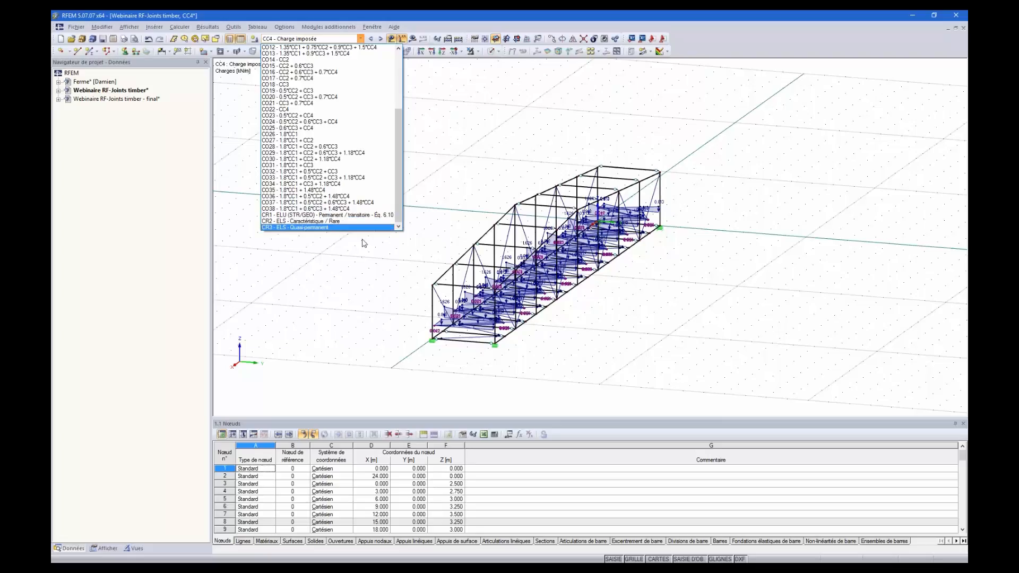
left_click(457, 207)
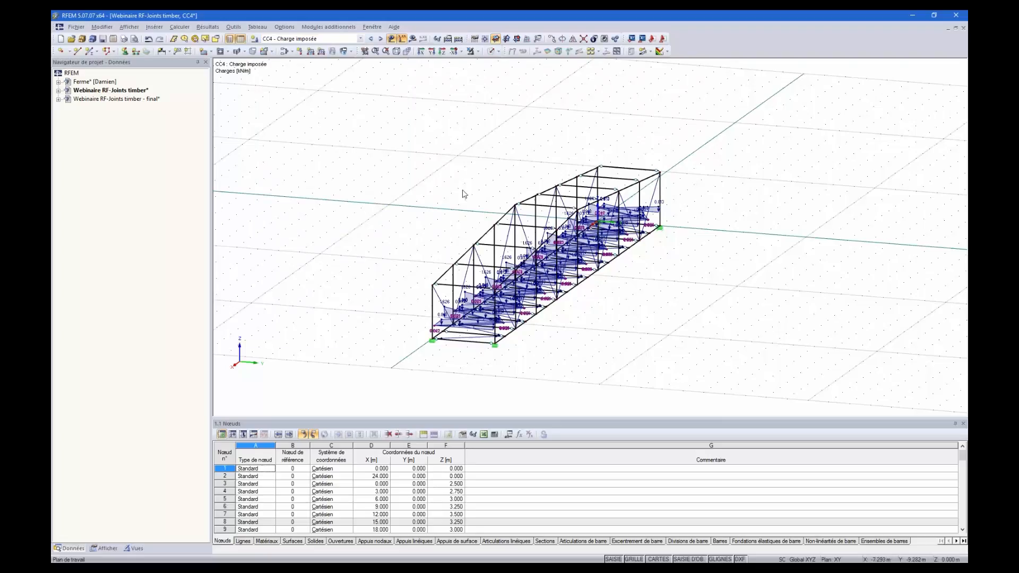
middle_click_drag(498, 249, 441, 250, "ctrl")
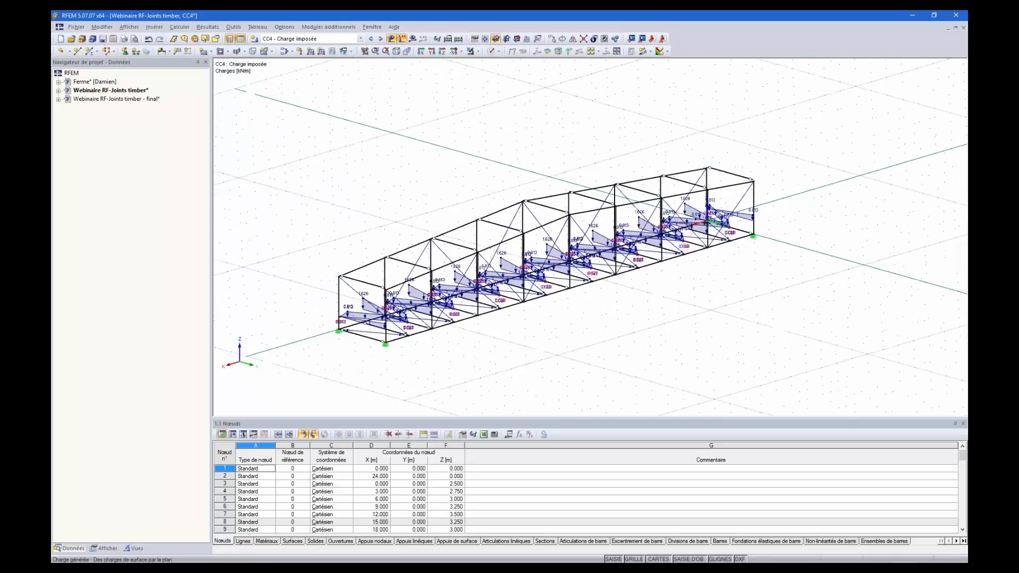
middle_click_drag(714, 296, 677, 284, "ctrl")
middle_click_drag(462, 304, 572, 361, "ctrl")
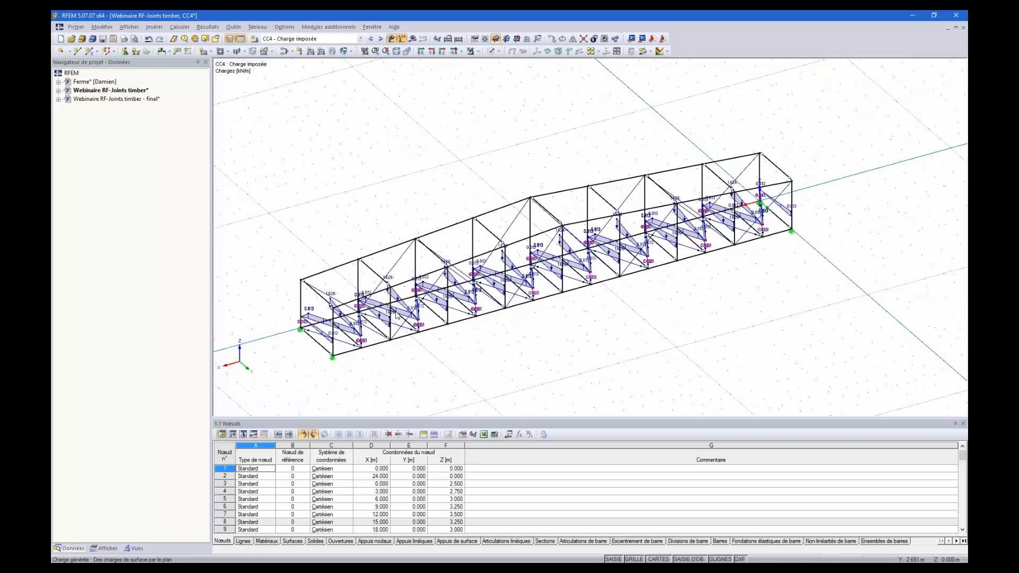
middle_click_drag(660, 161, 348, 87, "ctrl")
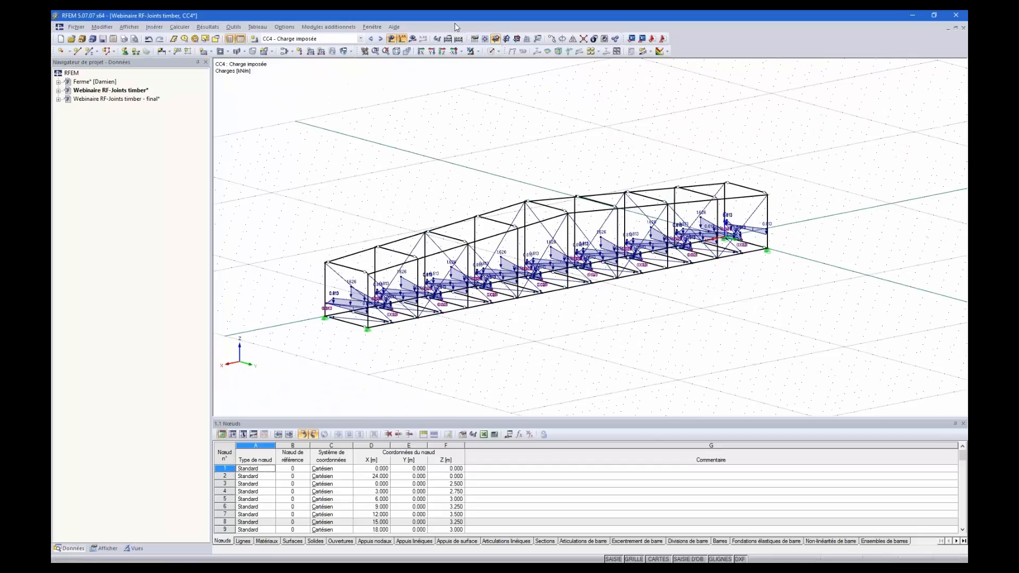
middle_click_drag(482, 155, 489, 183, "ctrl")
Step: Start generating bracing members in cells and assign them section 6 - RD 25, Acier S 235
left_click(234, 27)
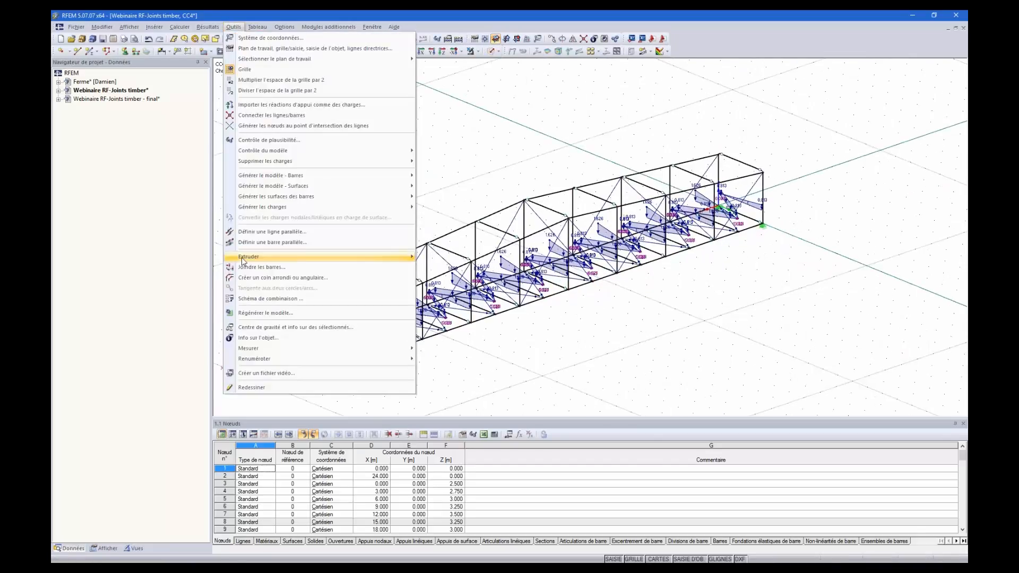
mouse_move(368, 178)
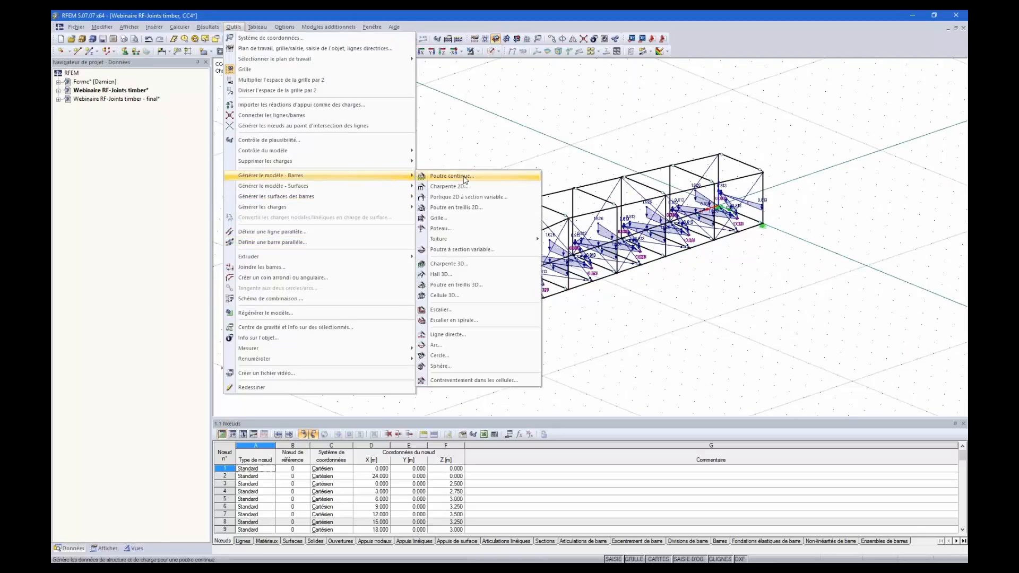
left_click(472, 381)
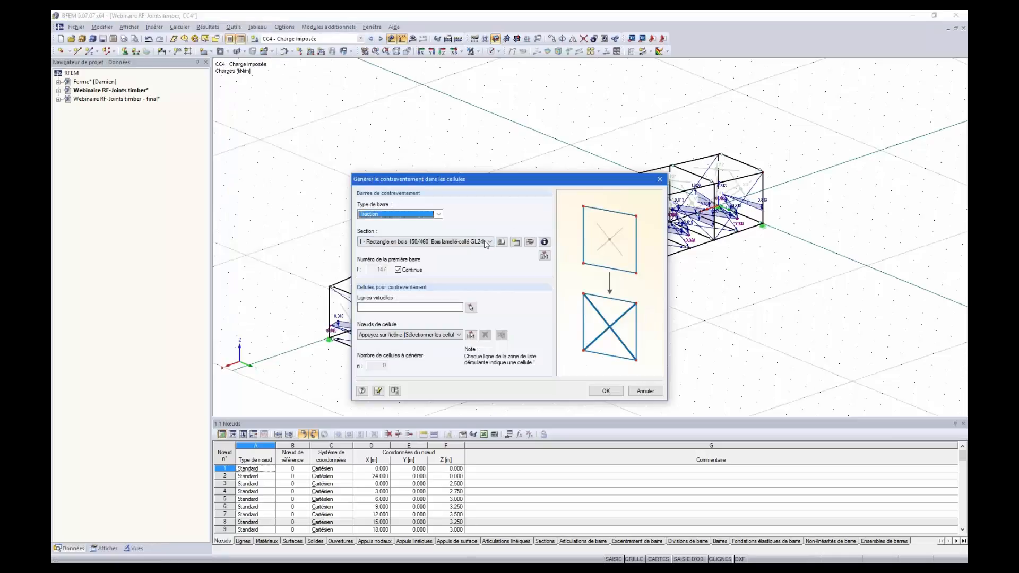
left_click(487, 242)
left_click(503, 243)
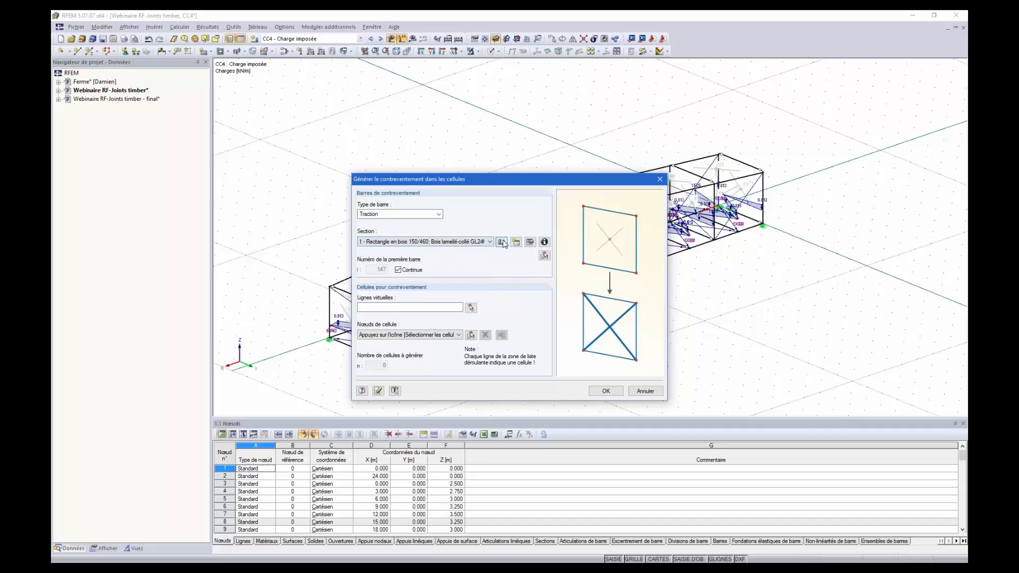
left_click(501, 243)
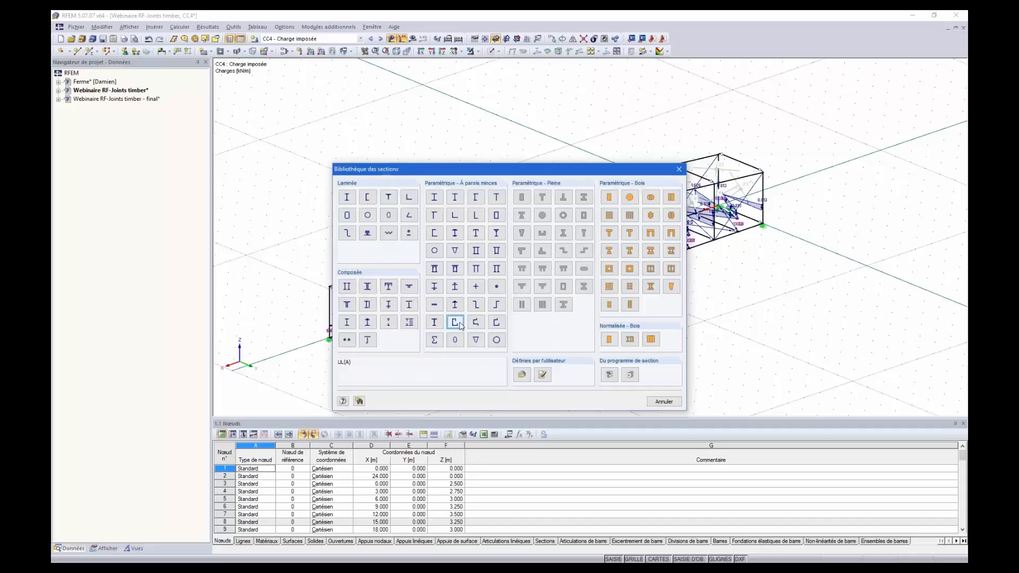
left_click(679, 170)
left_click(484, 243)
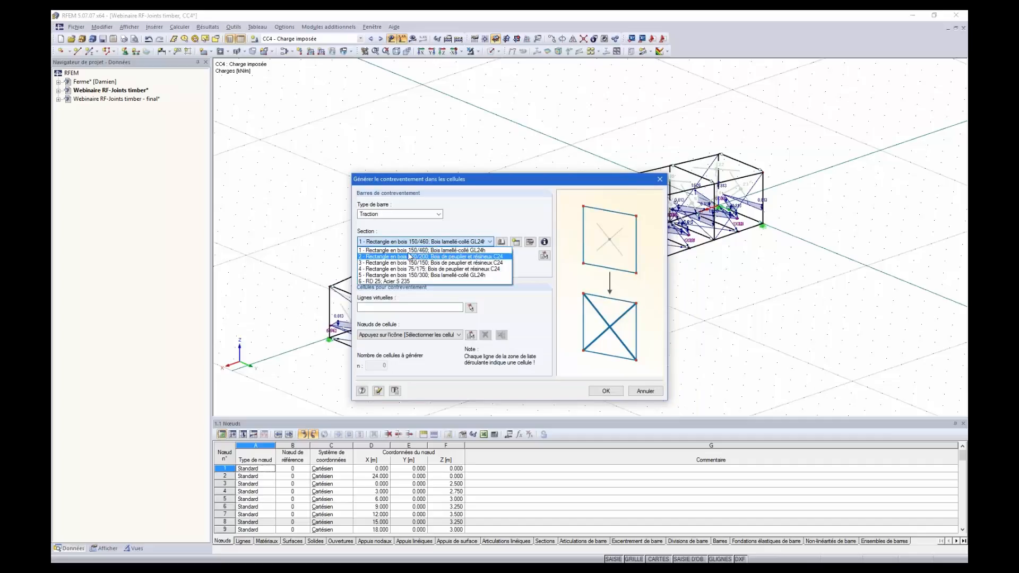
left_click(370, 282)
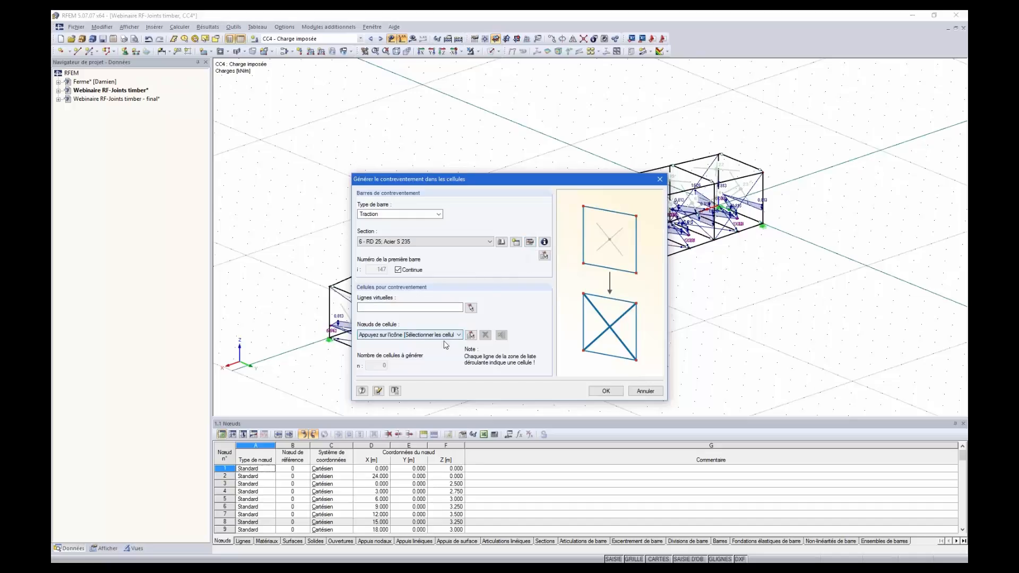
Step: Select all eight cells between the two top chords of the bridge for bracing
left_click(471, 335)
middle_click_drag(574, 346, 523, 358, "ctrl")
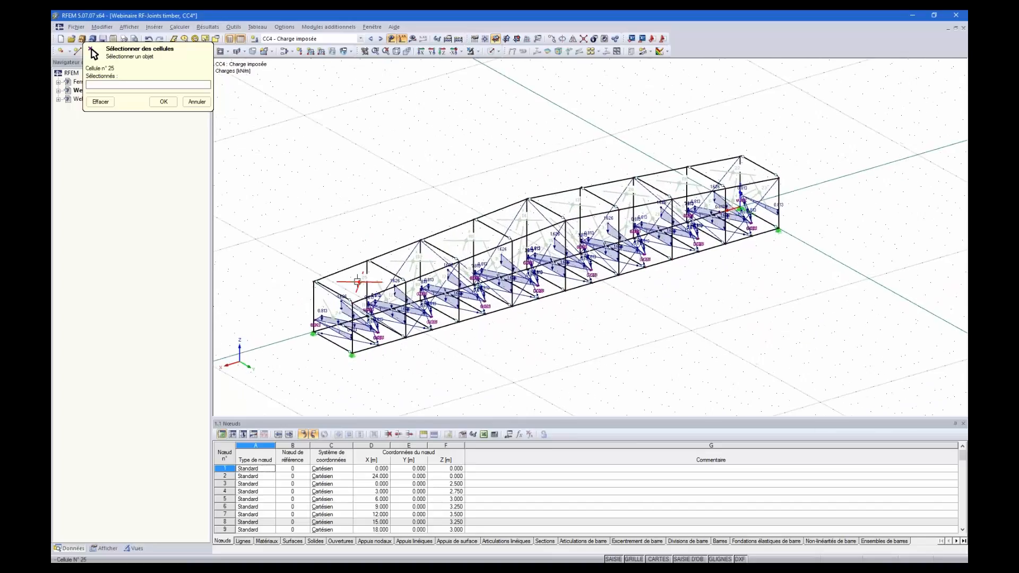
left_click(412, 261)
left_click(466, 240)
left_click(519, 219)
left_click(573, 204)
left_click(626, 195)
left_click(678, 183)
left_click(733, 174)
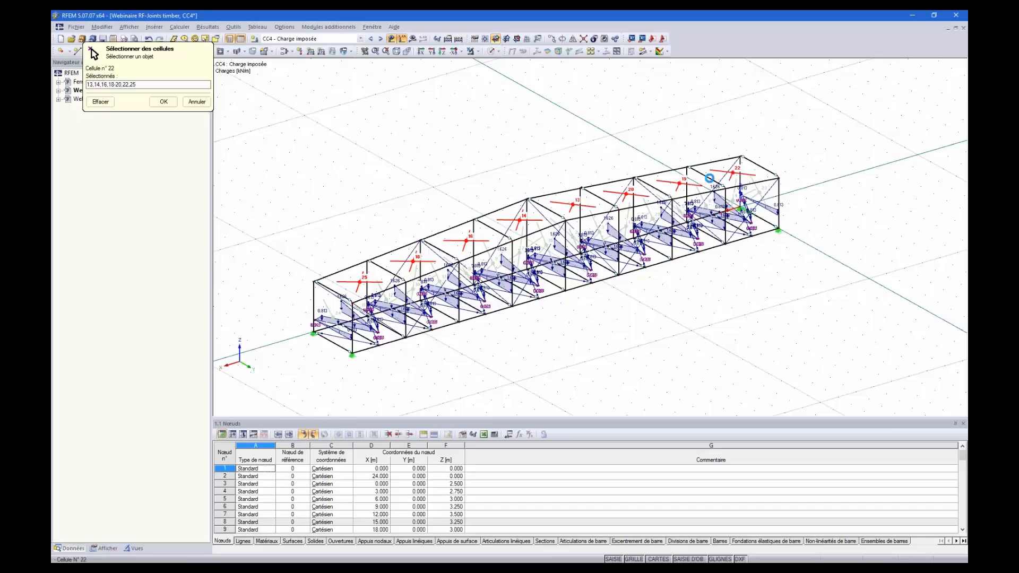
mouse_move(451, 194)
middle_mouse_down("ctrl")
mouse_move(483, 204)
mouse_move(461, 198)
middle_mouse_up("ctrl")
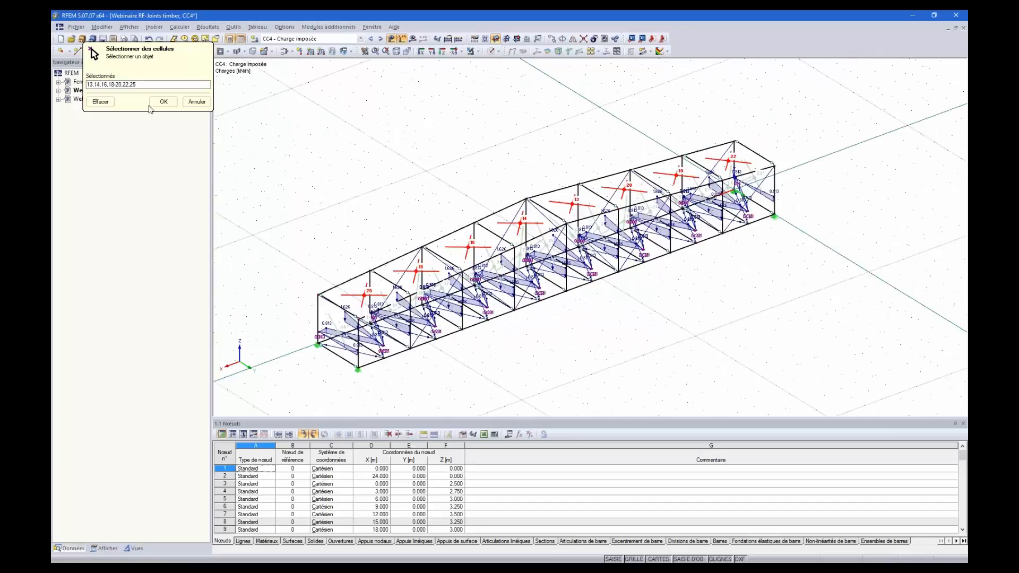
left_click(163, 101)
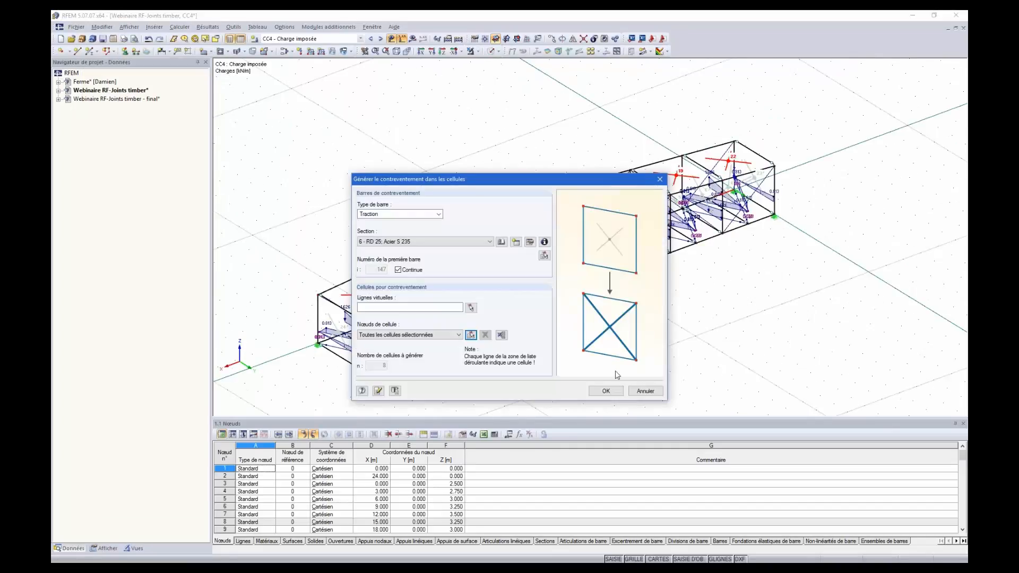
Step: Keep Traction as the member type and generate the bracing, accepting the deletion of existing results and FE mesh
left_click(439, 214)
left_click(439, 215)
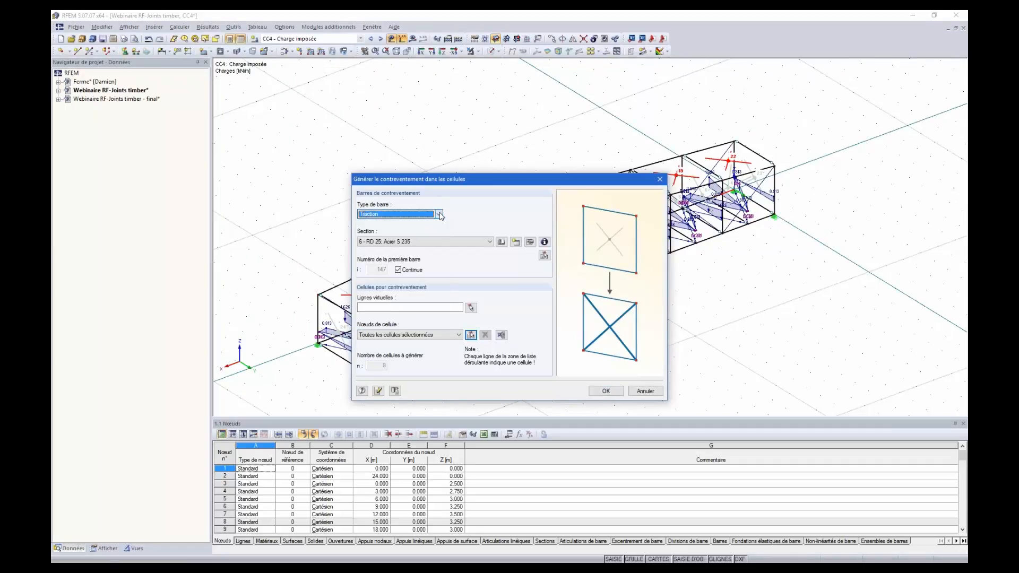
left_click(604, 391)
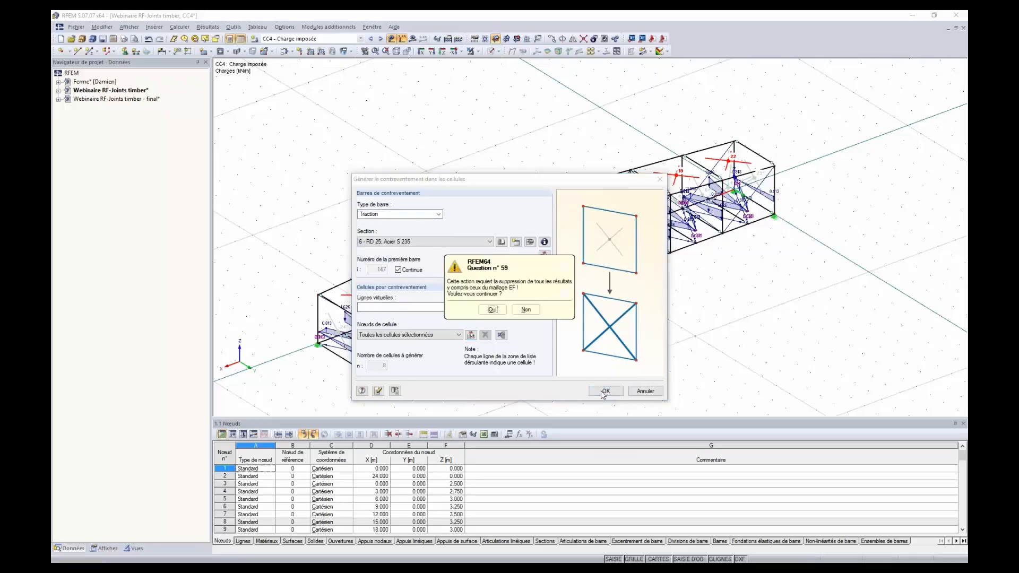
left_click(493, 310)
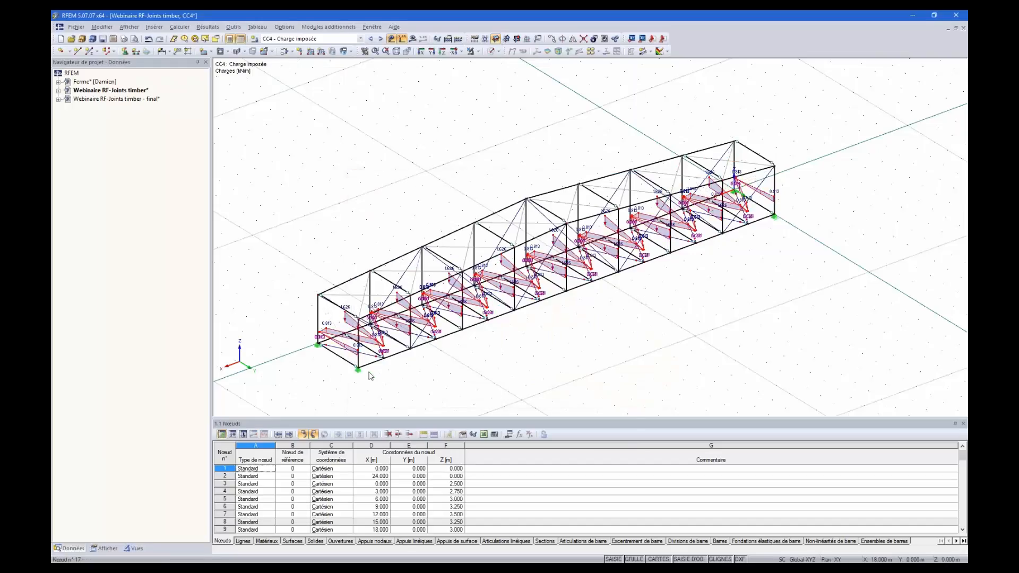
Step: Open one of the generated top bracing members to inspect its type and section, and close it without changes
middle_click_drag(578, 349, 536, 215, "ctrl")
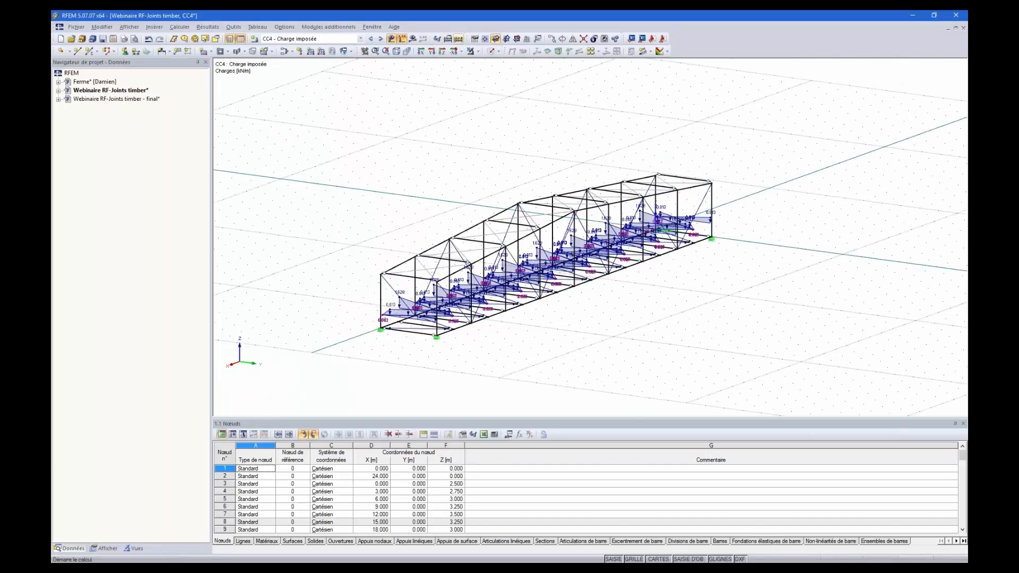
middle_click_drag(536, 222, 570, 218, "ctrl")
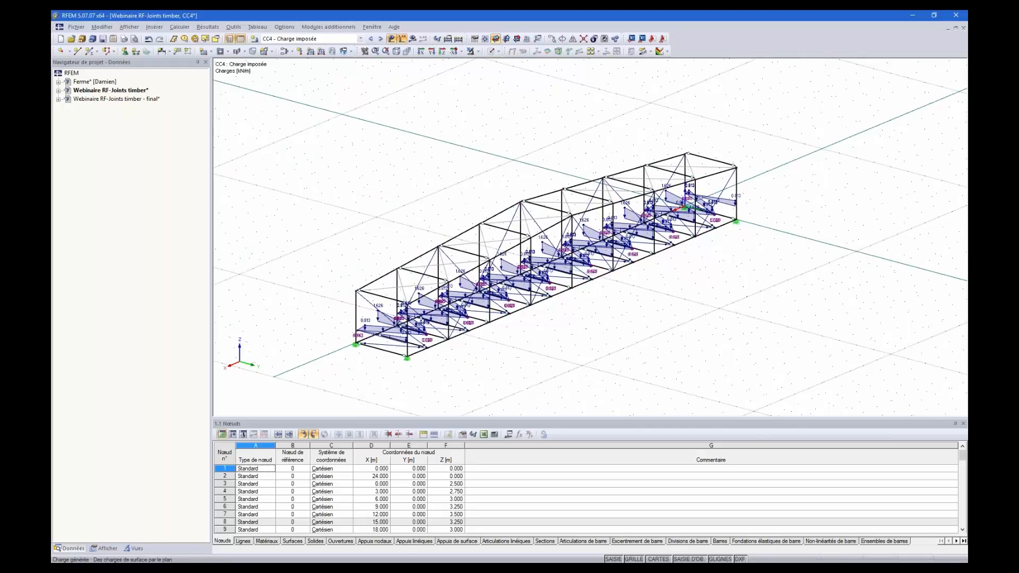
double_click(549, 219)
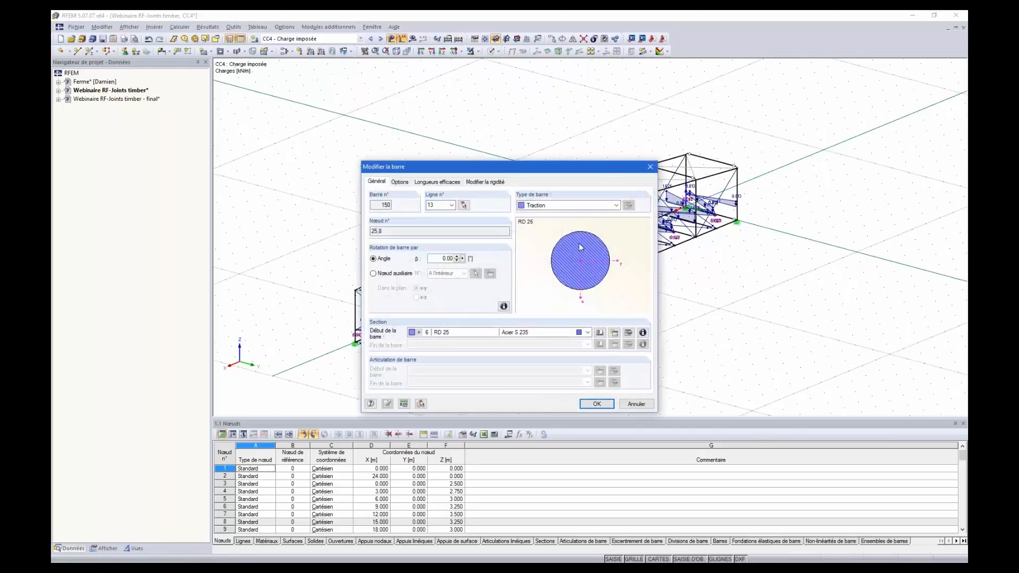
left_click(649, 167)
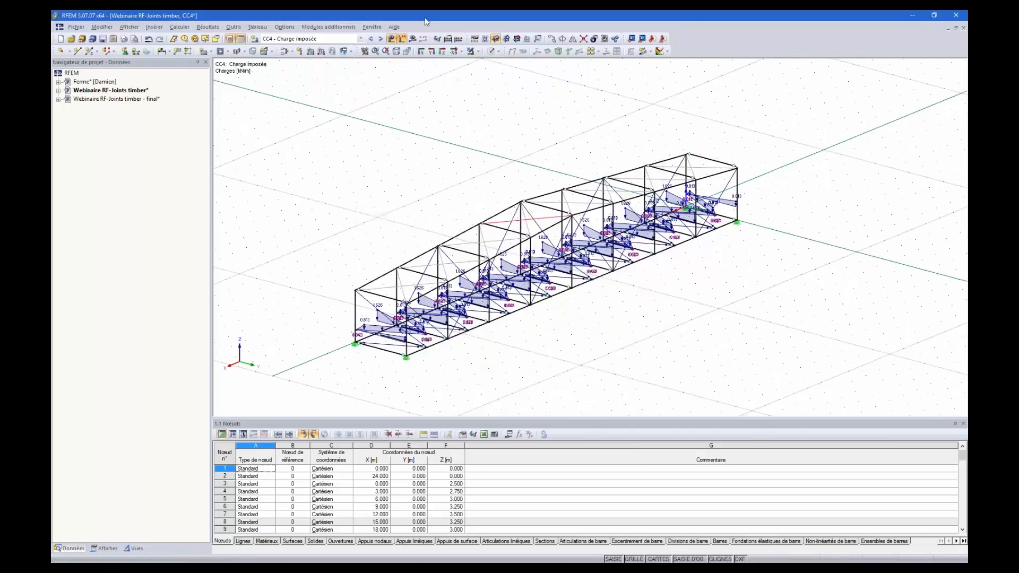
Step: Return the bridge to solid rendered display and examine the braced structure from several angles
left_click(493, 51)
middle_click_drag(584, 340, 496, 366, "ctrl")
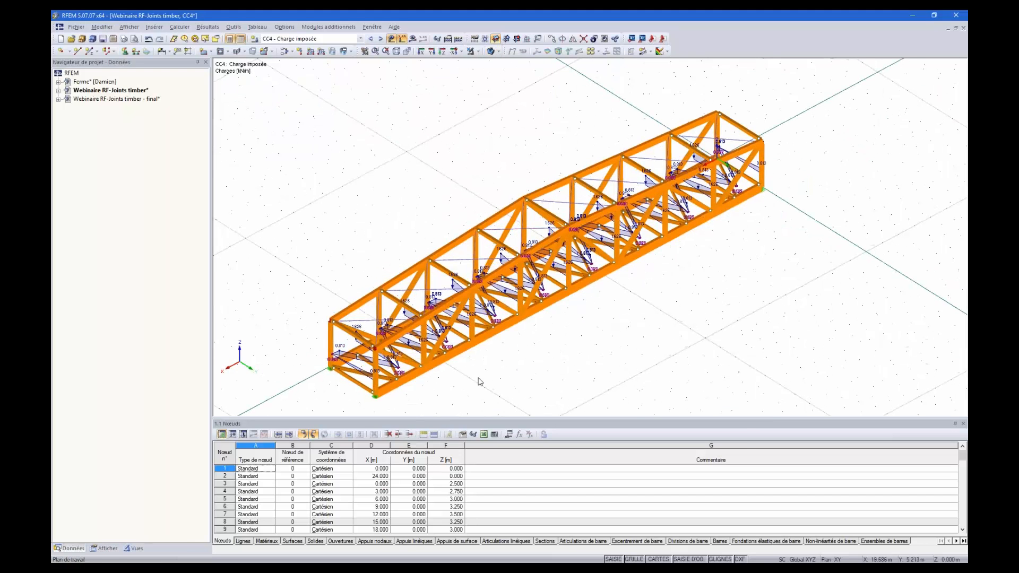
middle_click_drag(449, 391, 386, 301, "ctrl")
scroll(386, 299, "up", 1)
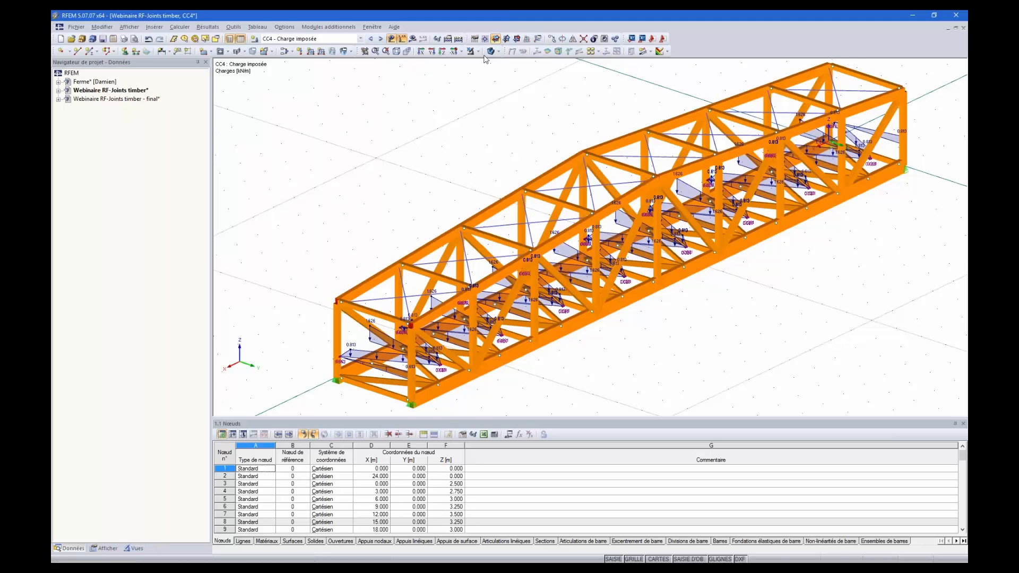
Step: Hide the loads of CC4 on the bridge and bring the whole structure into view
scroll(437, 164, "up", 3)
middle_click_drag(436, 164, 426, 154)
left_click(391, 38)
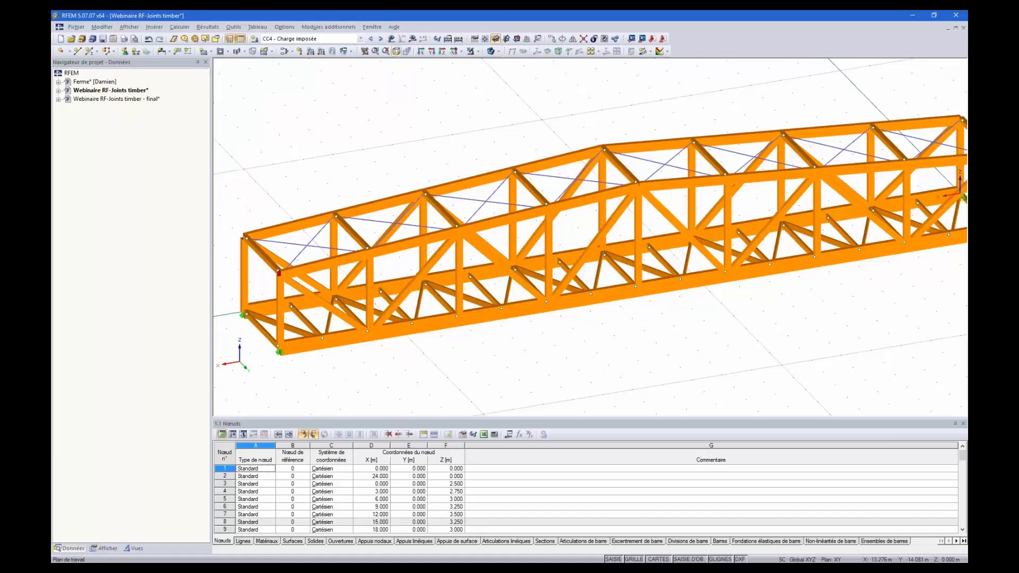
scroll(392, 147, "down", 3)
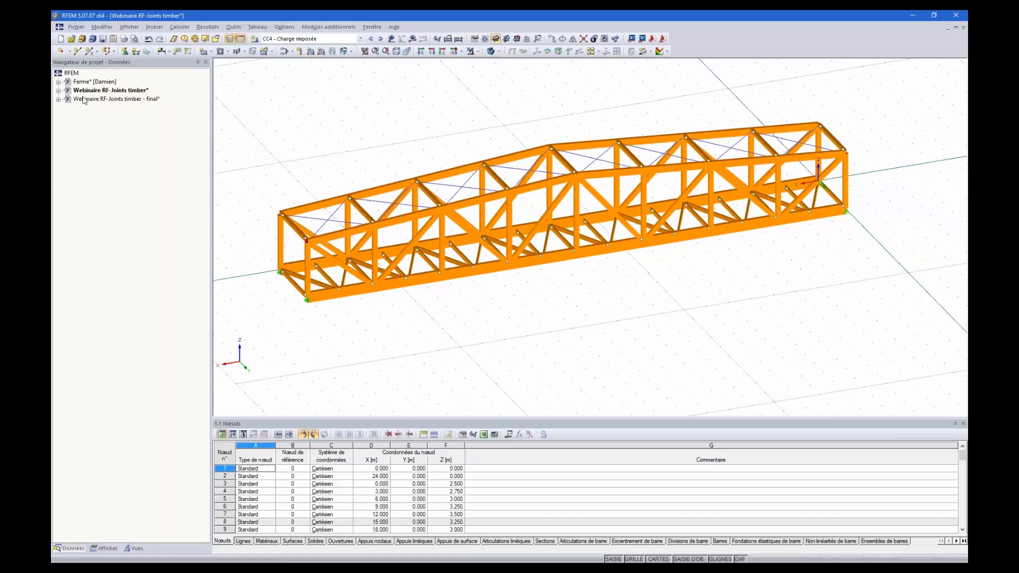
Step: Open the RF-JOINTS add-on module for the model Webinaire RF-Joints timber
left_click(59, 90)
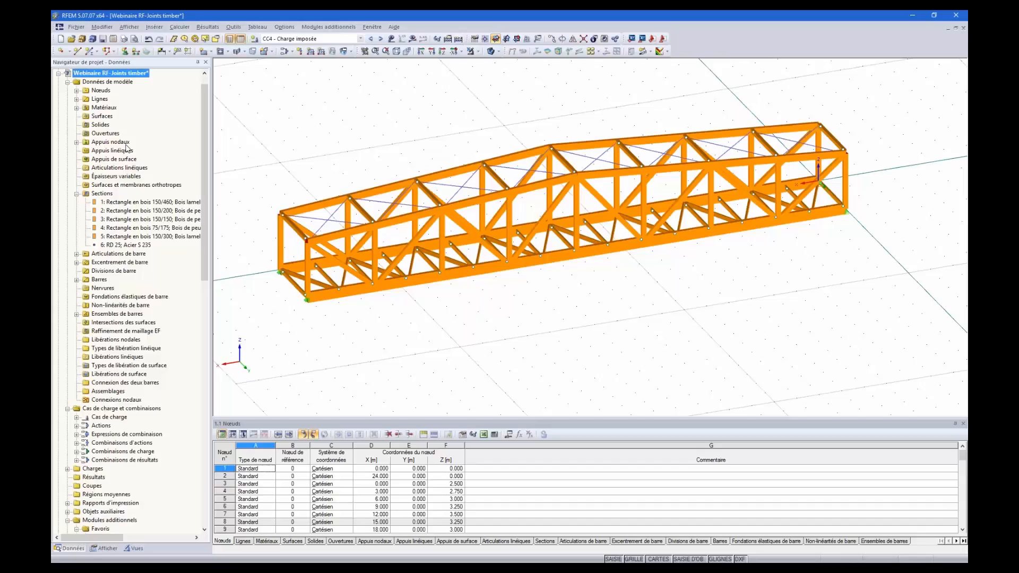
scroll(171, 405, "down", 3)
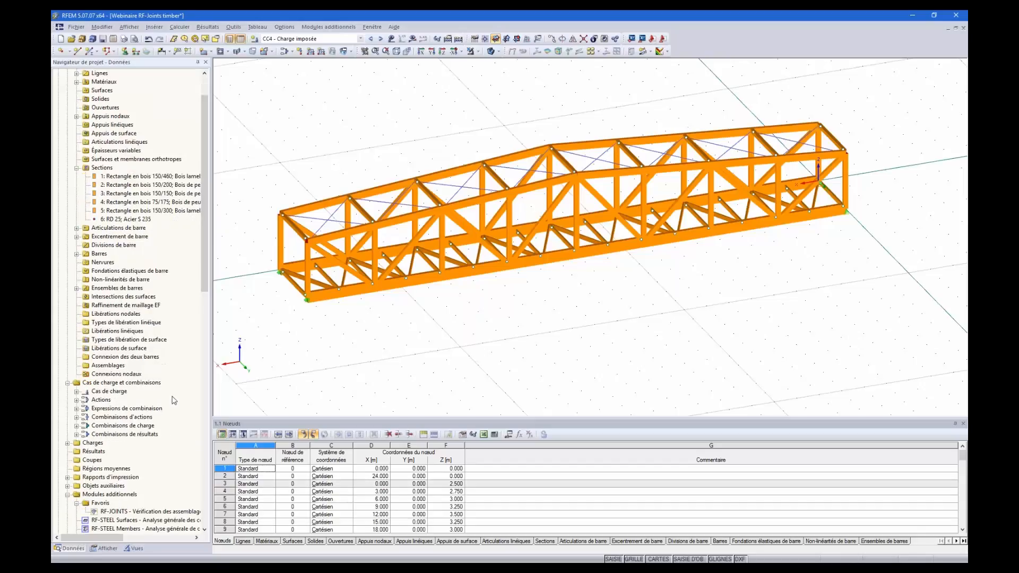
double_click(133, 460)
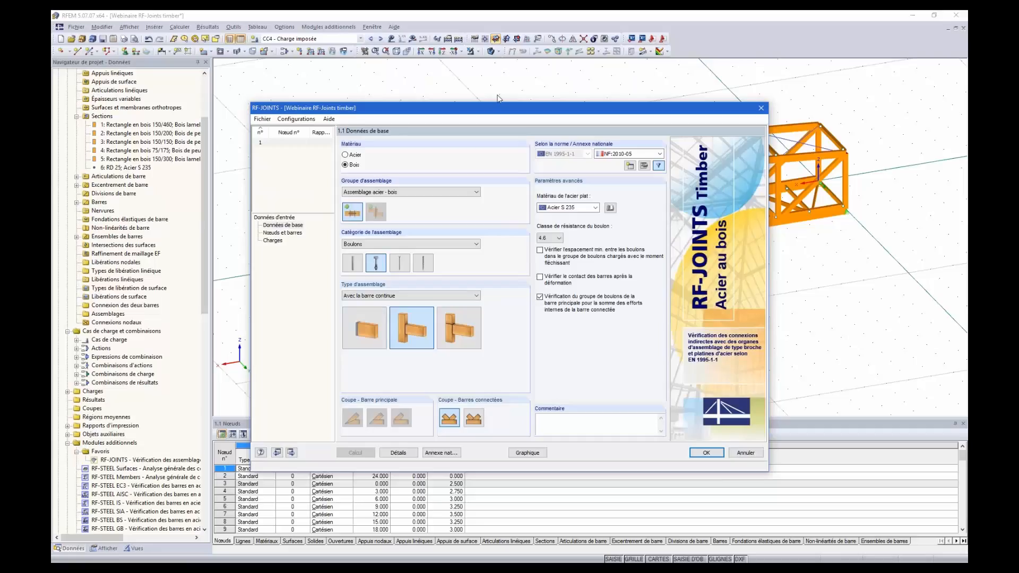
left_click_drag(469, 110, 475, 75)
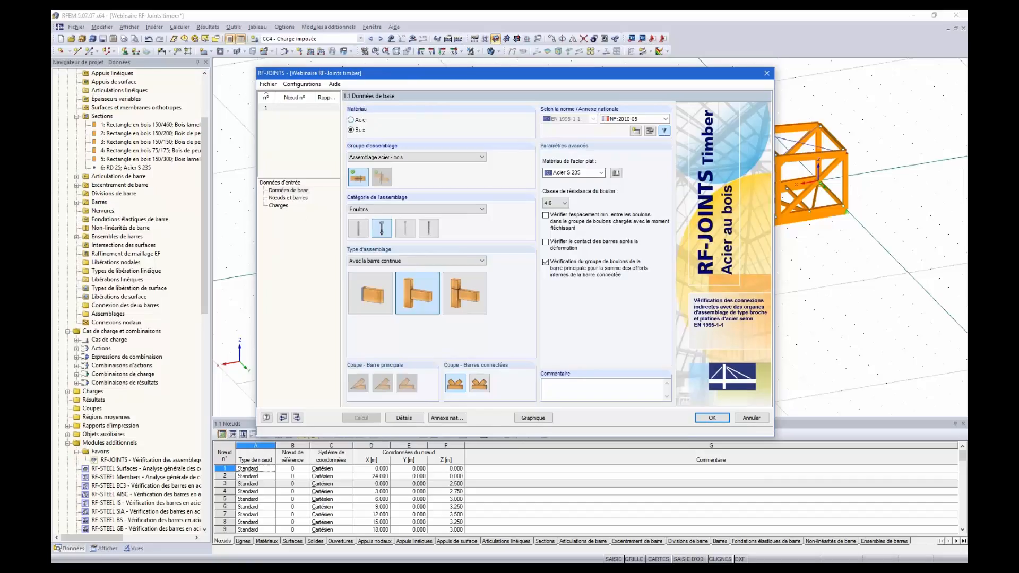
Step: Review the Acier option, then define the joint as Bois with category Boulons and type Sans barre continue
left_click(350, 120)
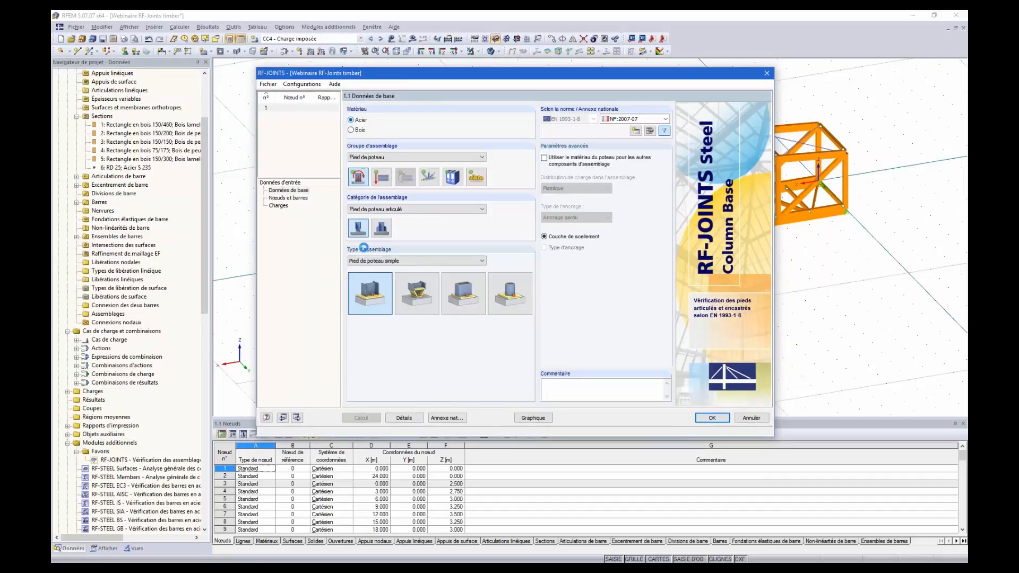
left_click(351, 130)
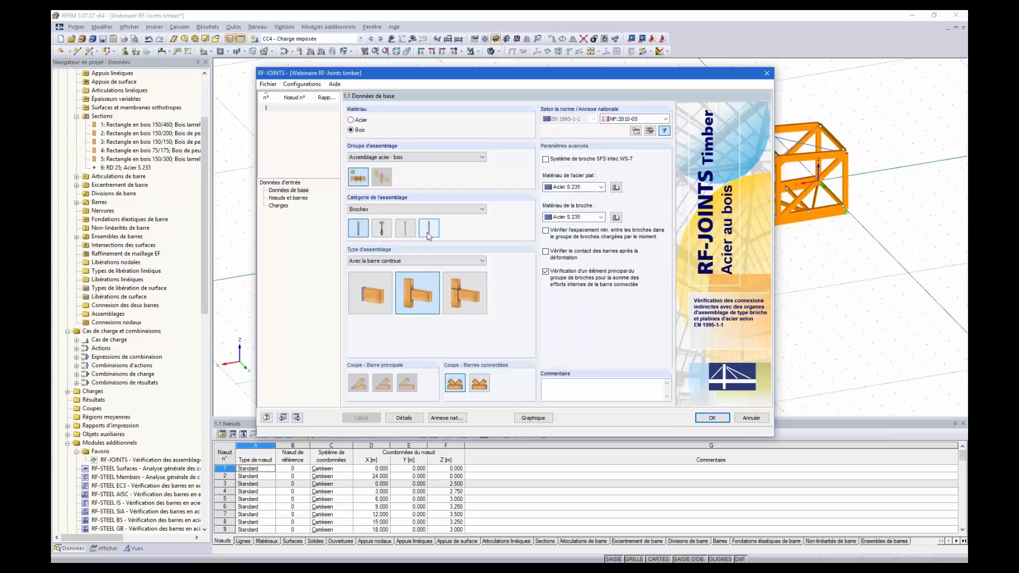
left_click(382, 228)
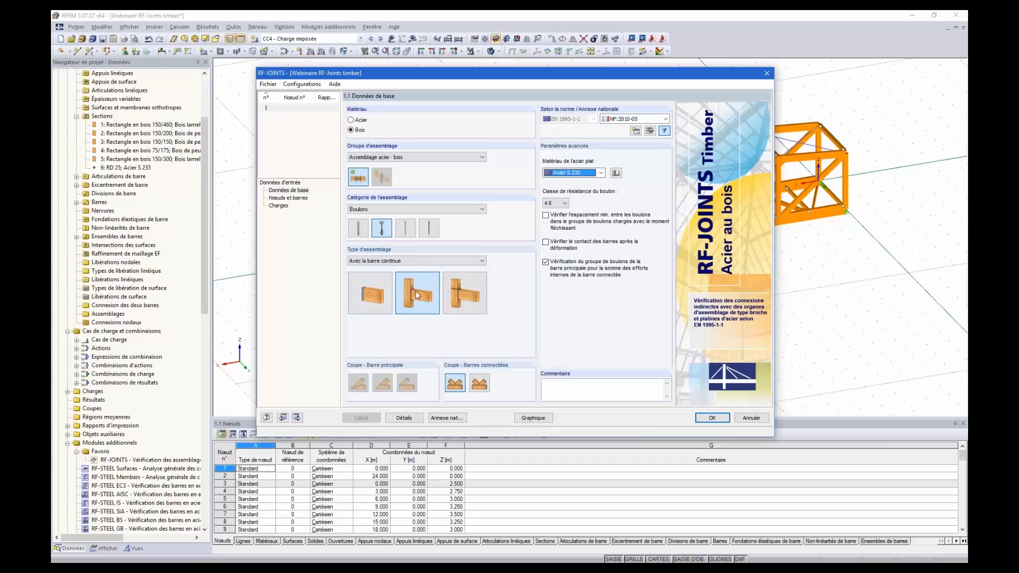
left_click_drag(438, 75, 388, 82)
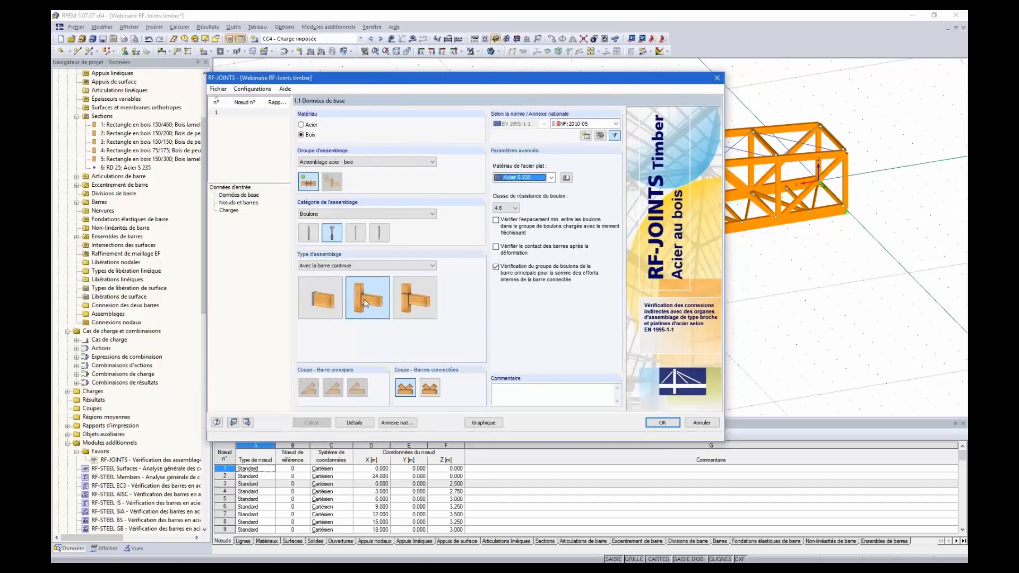
left_click_drag(460, 74, 528, 60)
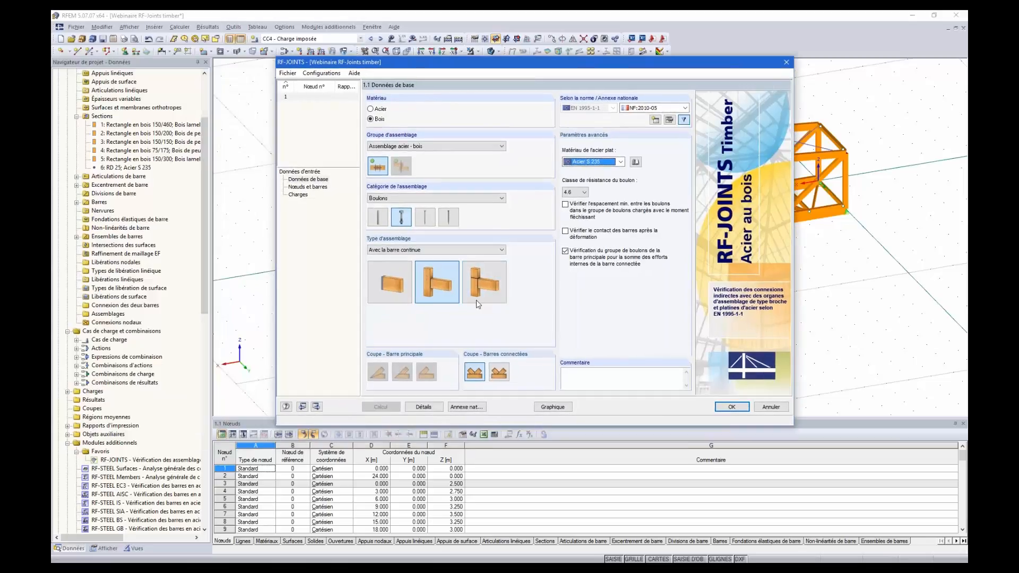
left_click(490, 279)
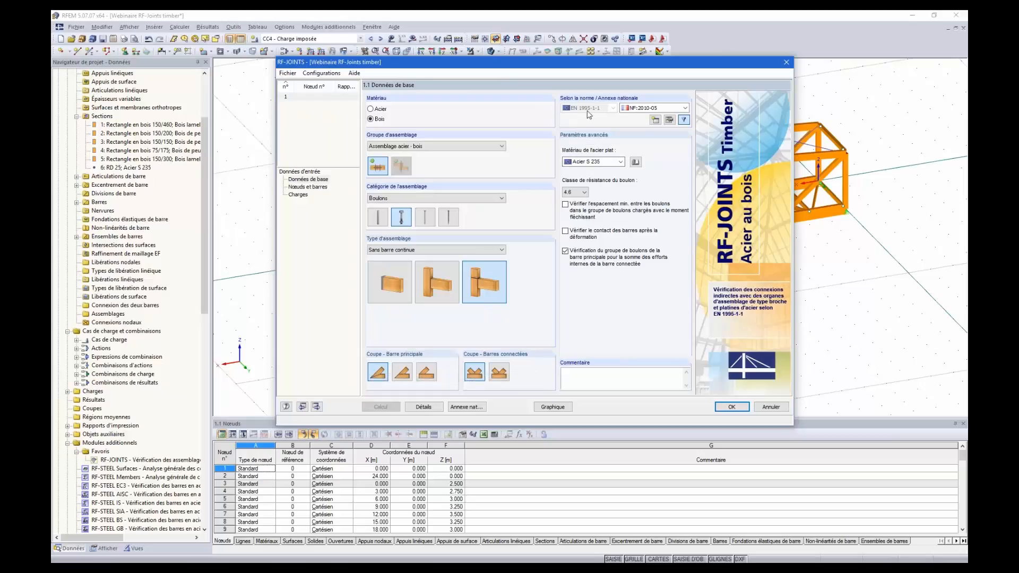
Step: Review the available national annexes and the material factor and dowel spacing parameters of NF:2010-05, closing without changes
left_click(686, 109)
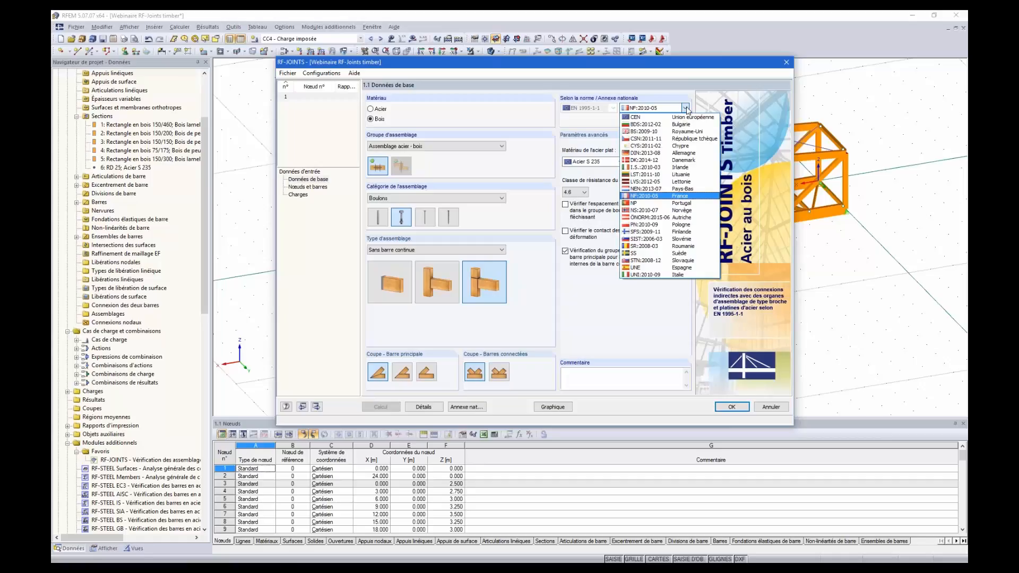
left_click(687, 108)
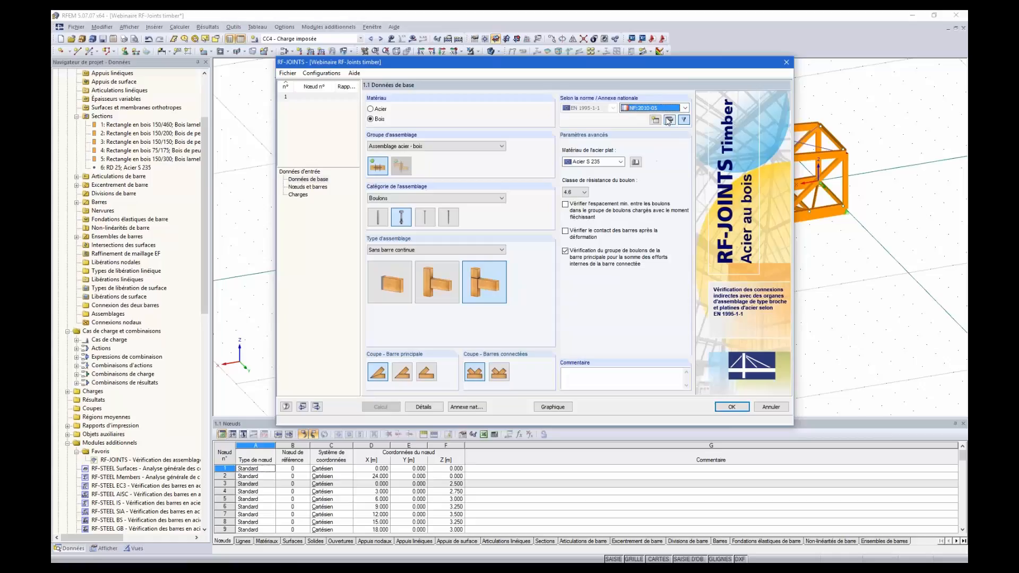
left_click(670, 121)
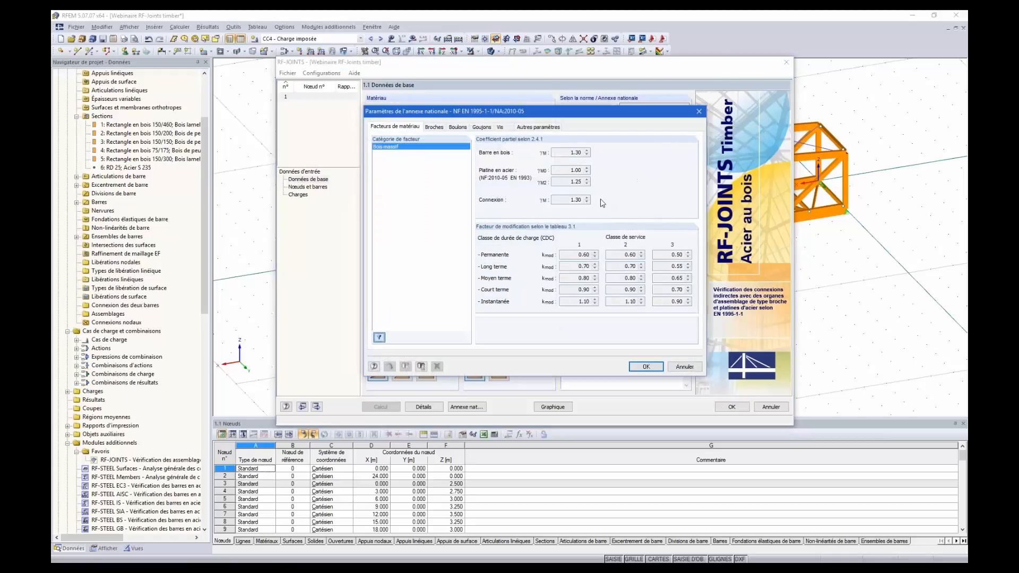
left_click(439, 128)
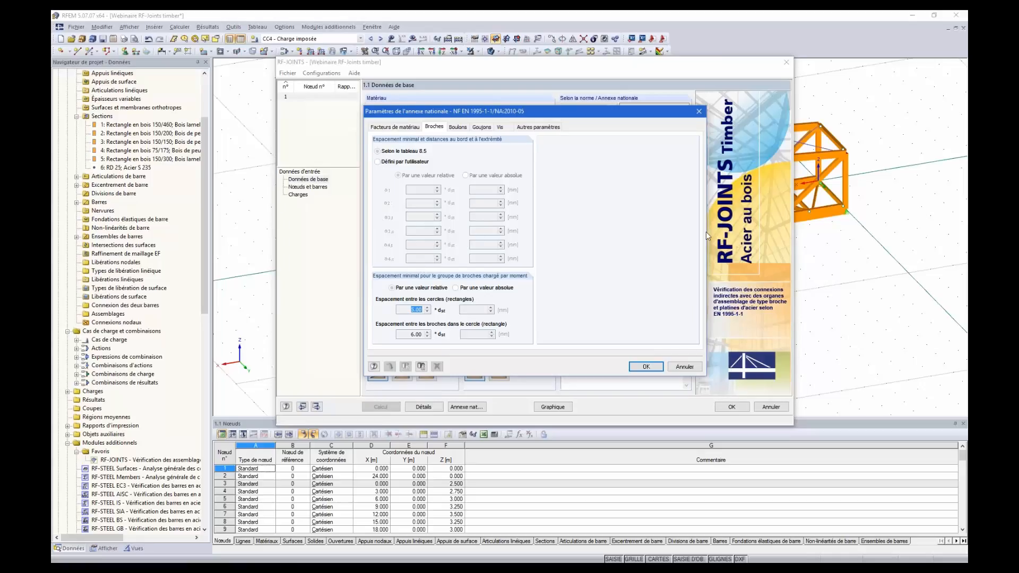
left_click(699, 111)
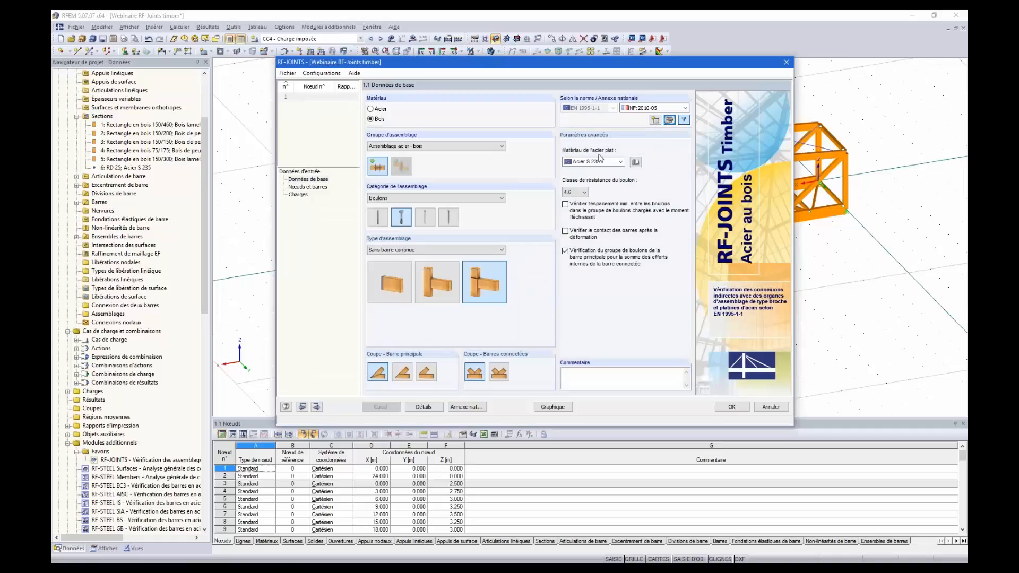
Step: Review the general and timber calculation details of the joint design and accept them unchanged
left_click(423, 407)
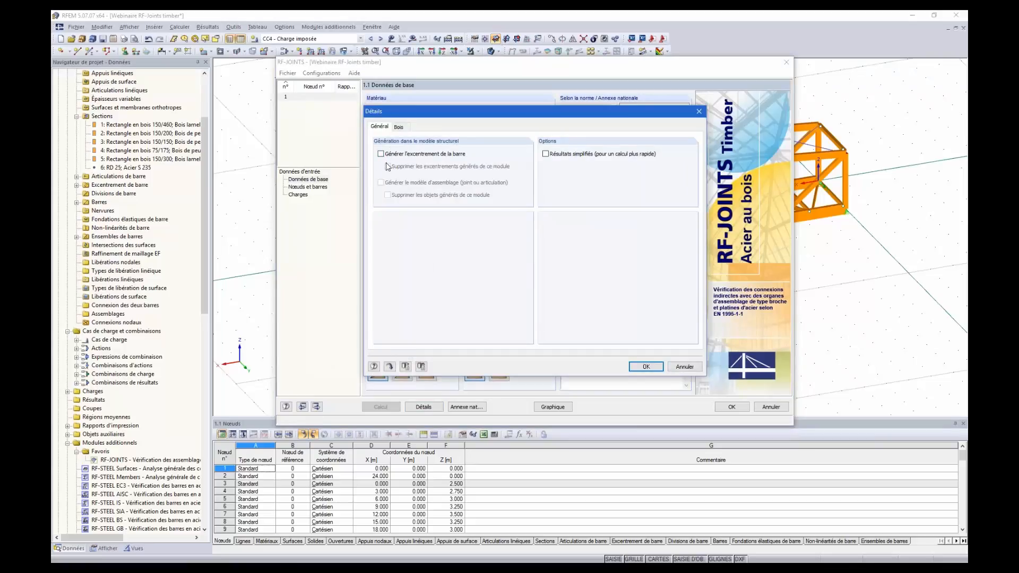
left_click(398, 127)
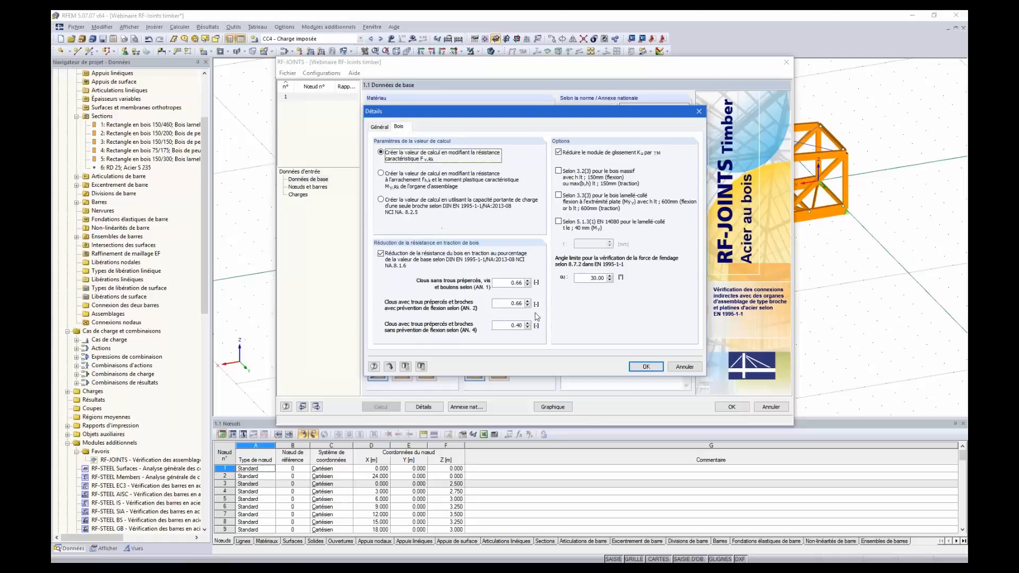
left_click(646, 366)
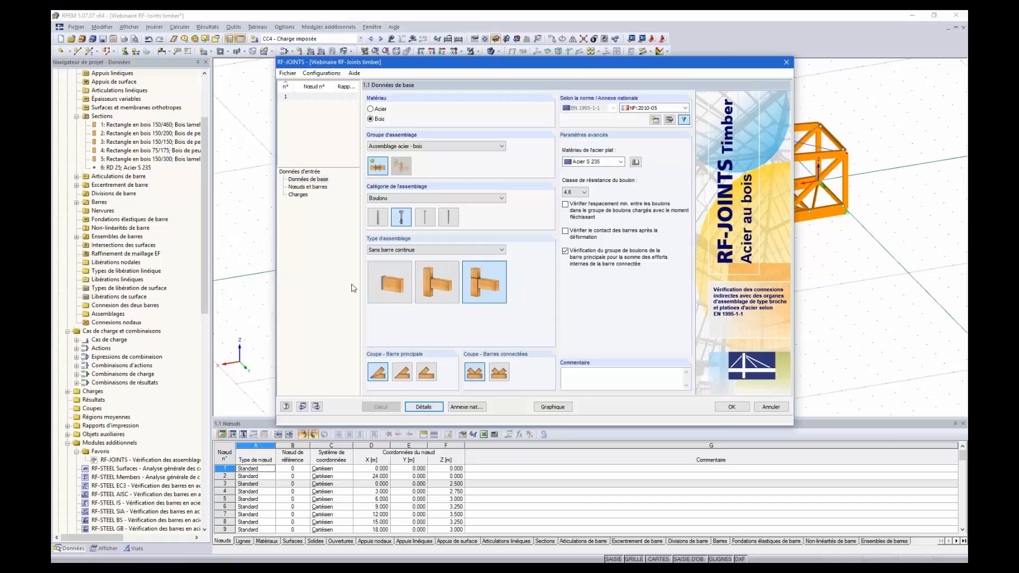
Step: Assign the joint to nodes 7 and 25, the two top chord peaks at midspan
left_click(304, 187)
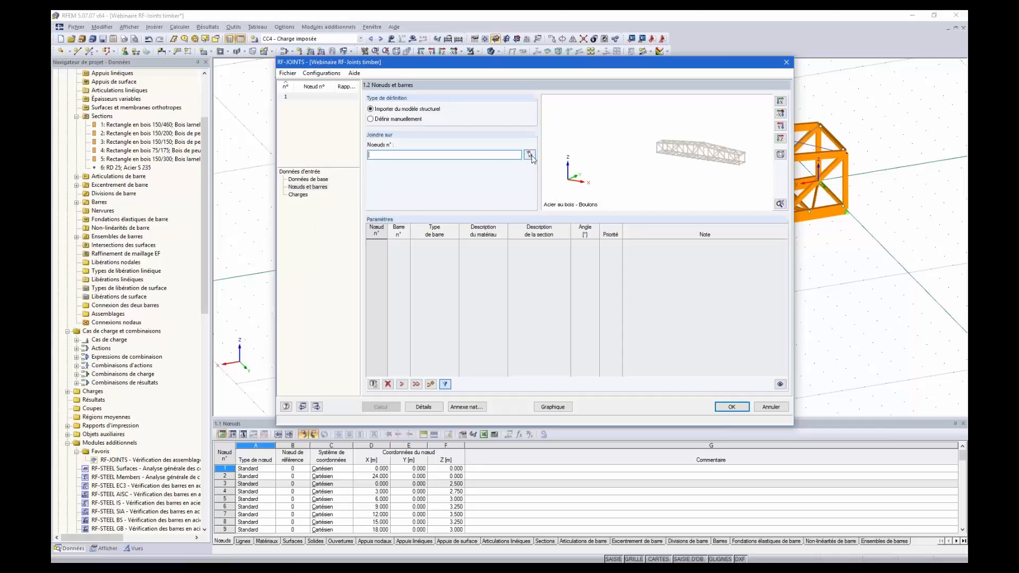
left_click(530, 155)
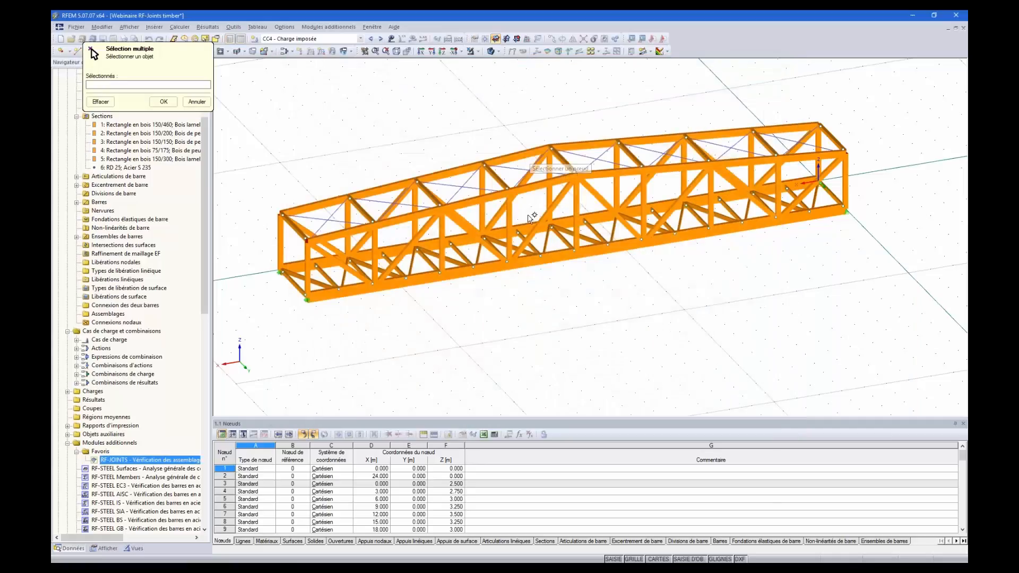
middle_click_drag(491, 352, 521, 355, "ctrl")
left_click(583, 174)
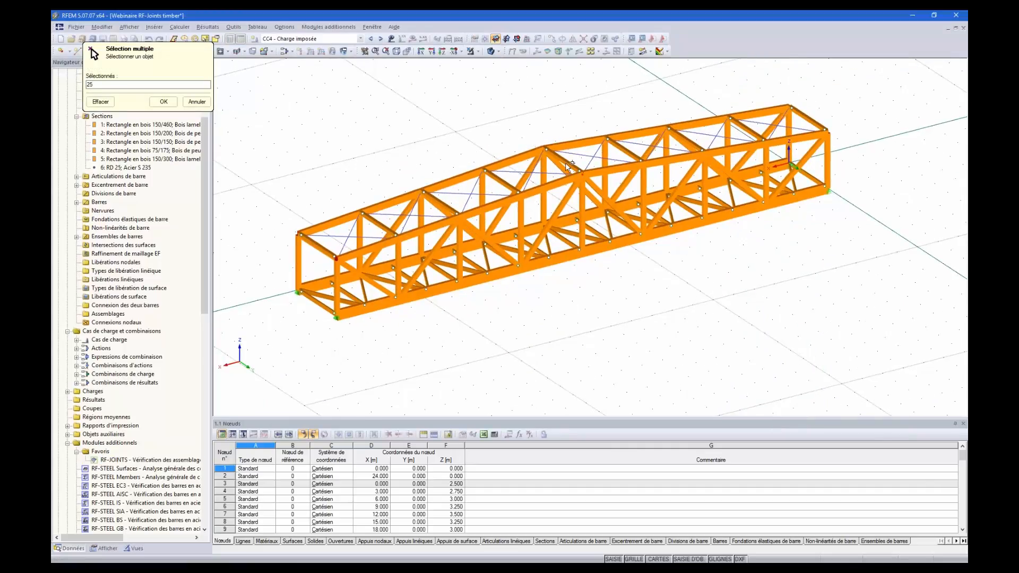
left_click(545, 148)
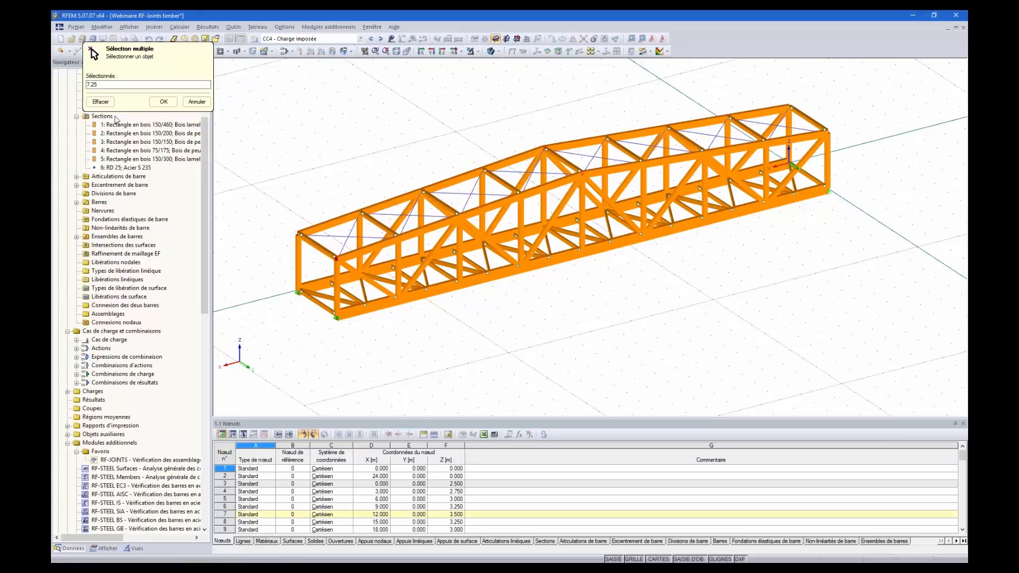
left_click(163, 101)
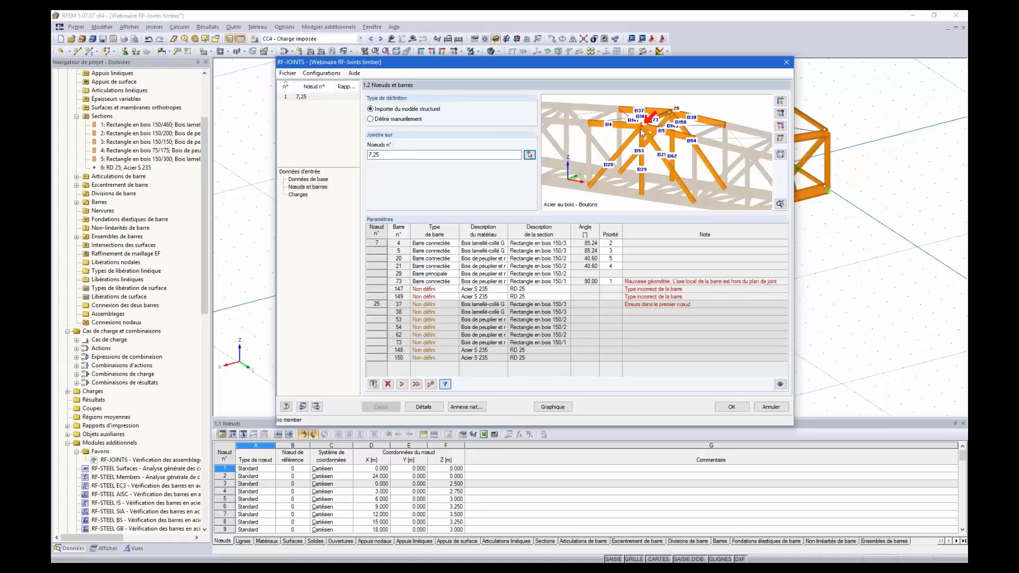
Step: Identify member 4 at node 7 in the joint preview and set its type to Barre principale
scroll(644, 122, "up", 5)
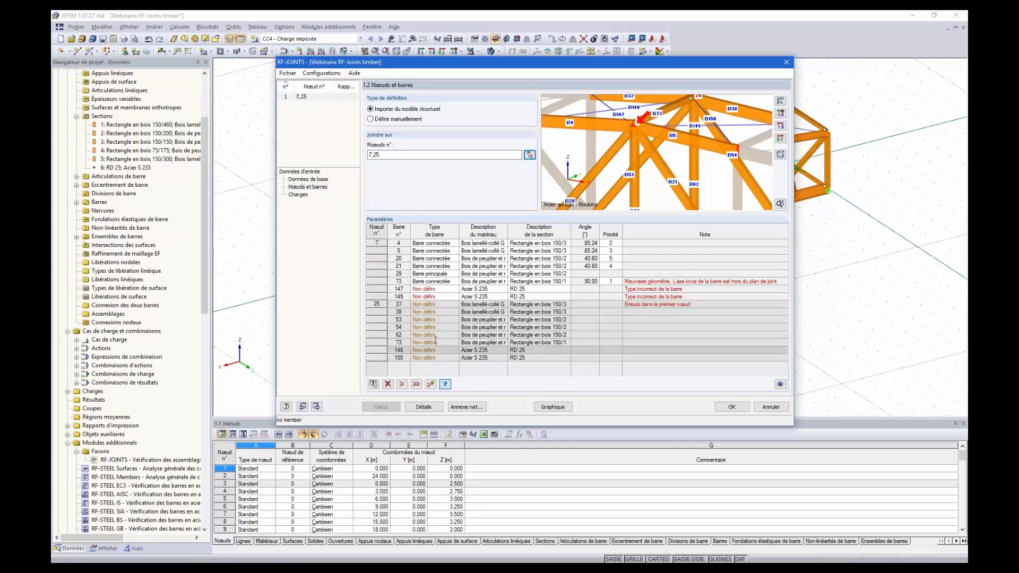
left_click(448, 243)
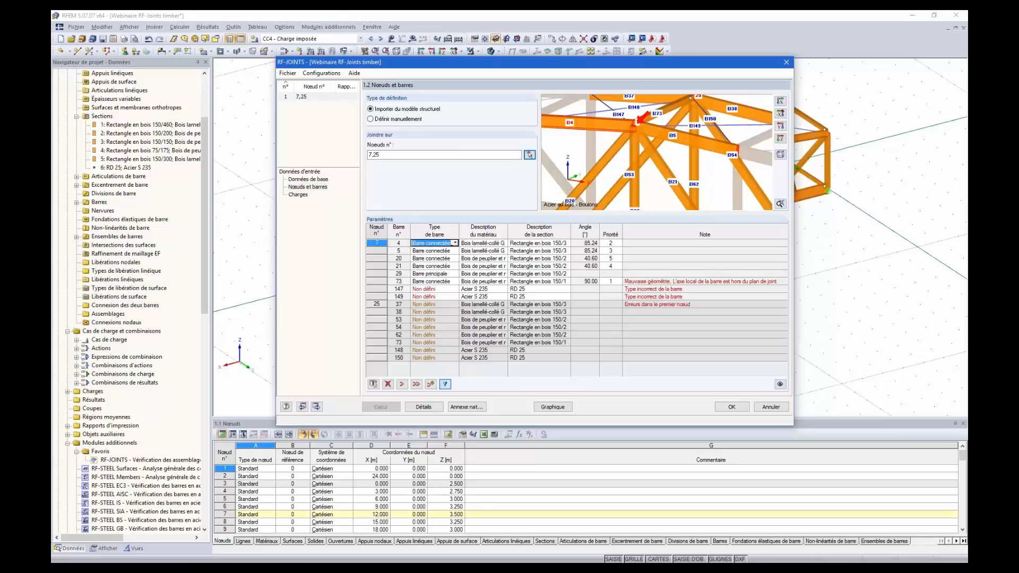
scroll(742, 105, "up", 3)
scroll(589, 131, "down", 4)
scroll(632, 149, "down", 3)
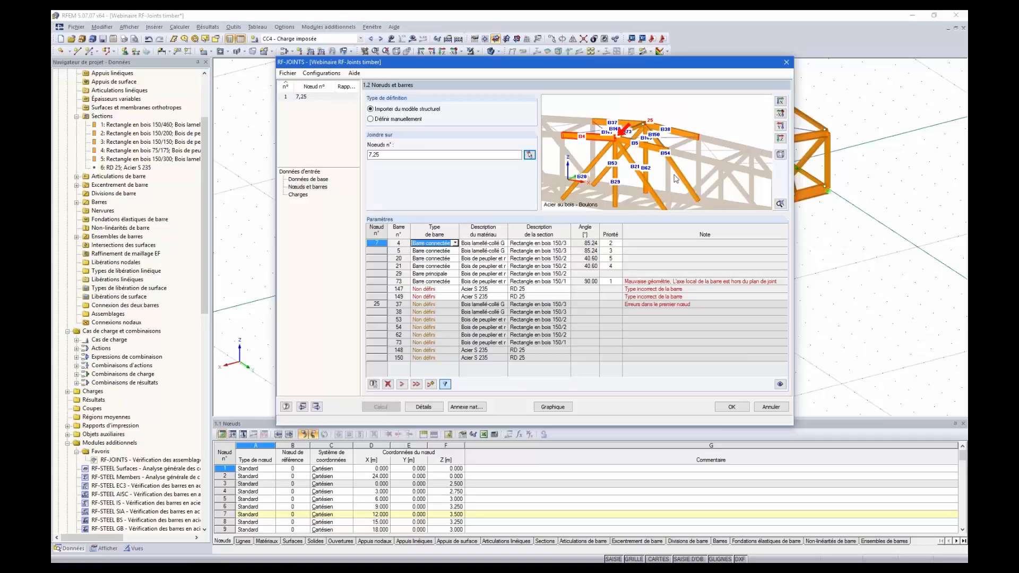
scroll(586, 167, "up", 1)
scroll(565, 169, "up", 2)
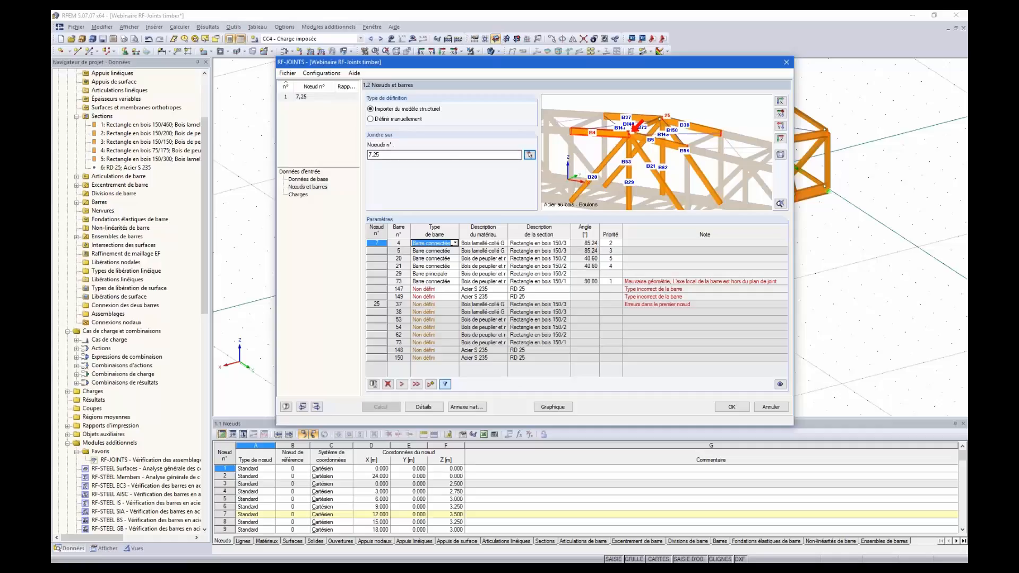
scroll(431, 252, "up", 2)
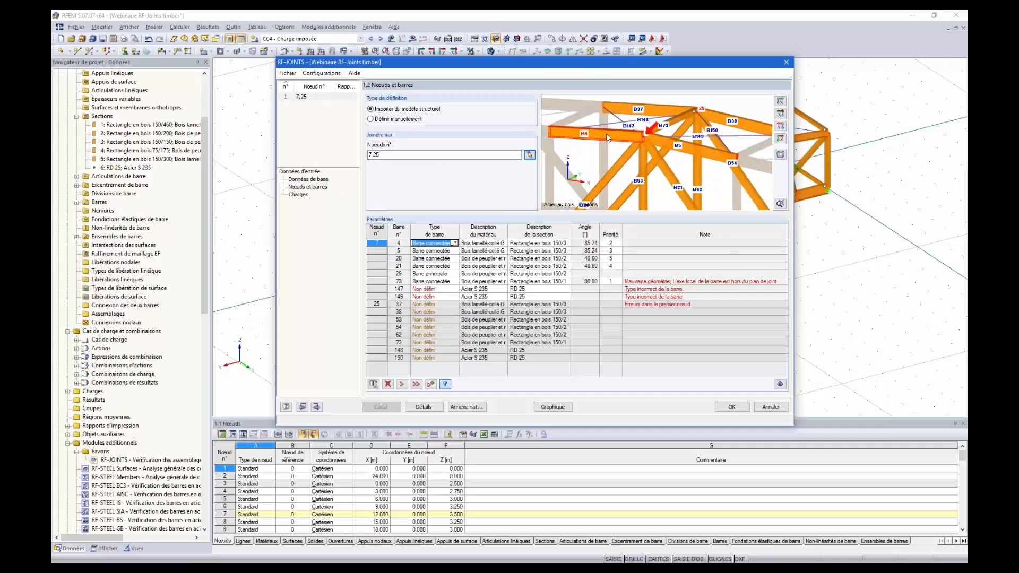
left_click(455, 243)
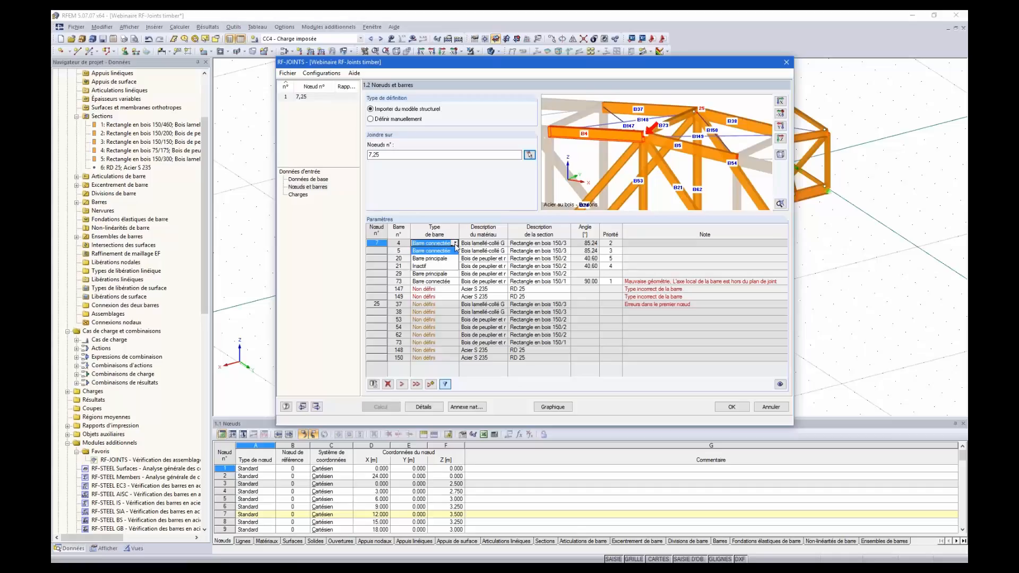
left_click(431, 258)
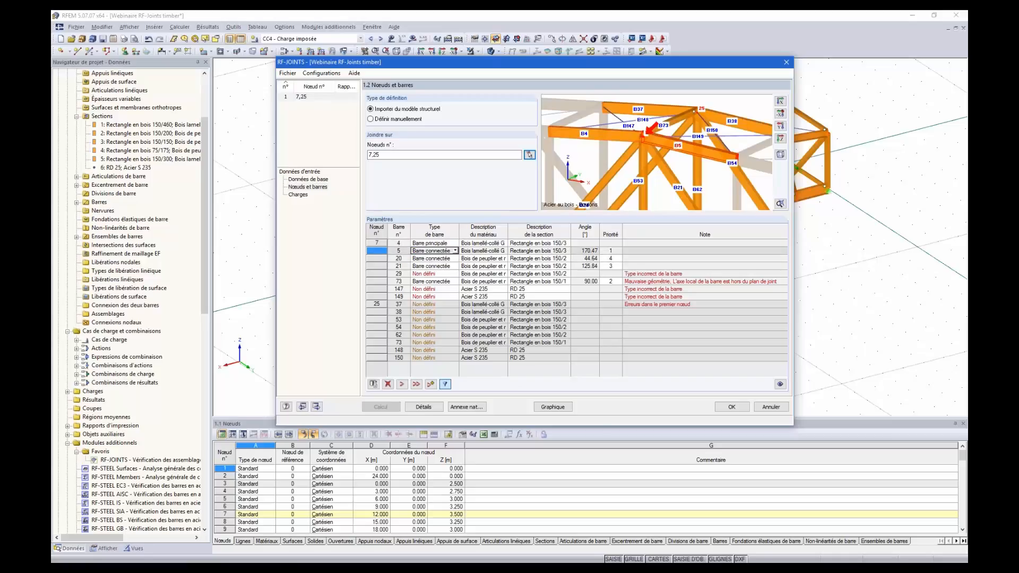
Step: Define members 5, 20, 21 and 29 at node 7 as Barre connectée
left_click(455, 251)
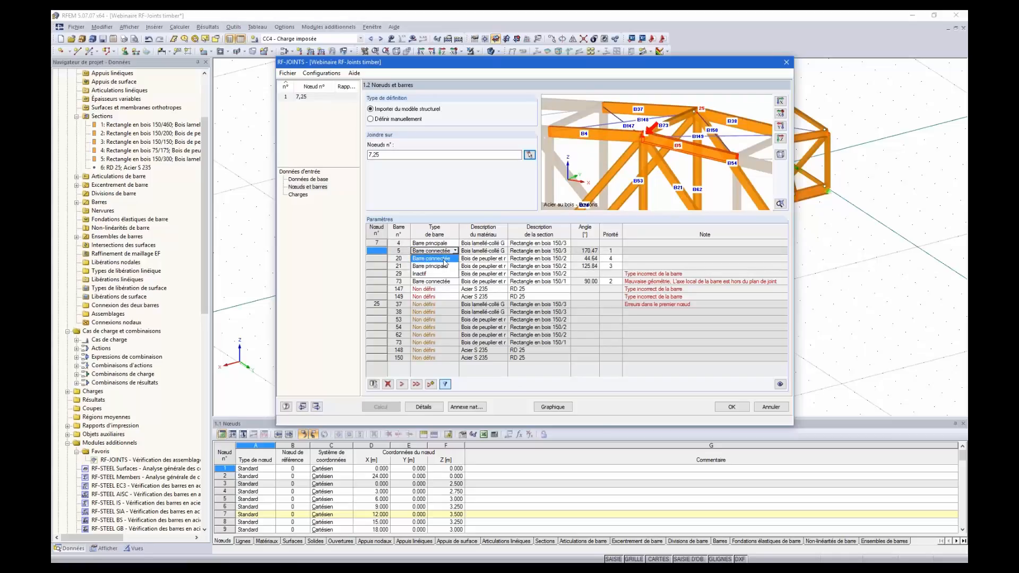
left_click(443, 260)
left_click(452, 259)
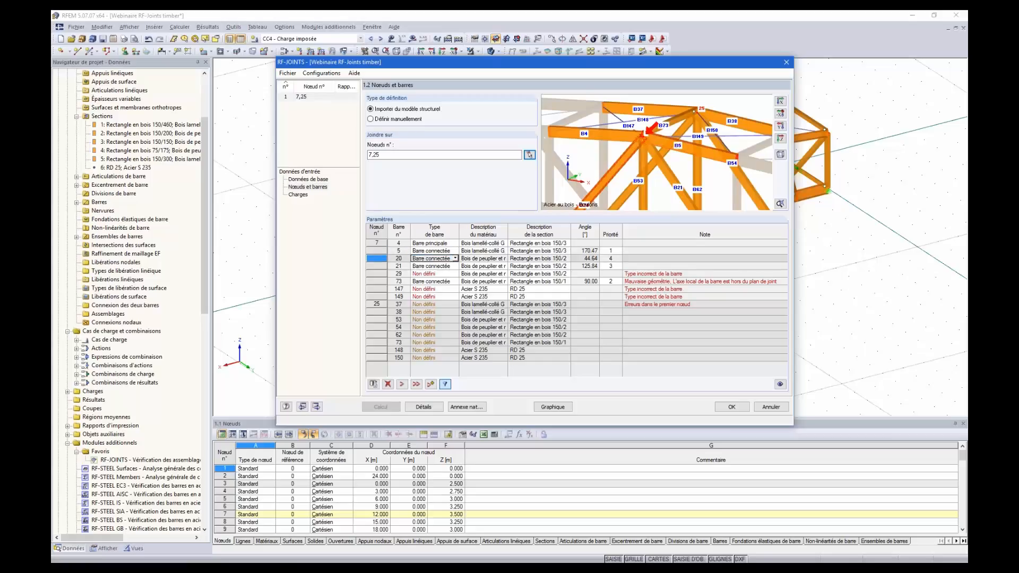
left_click(455, 259)
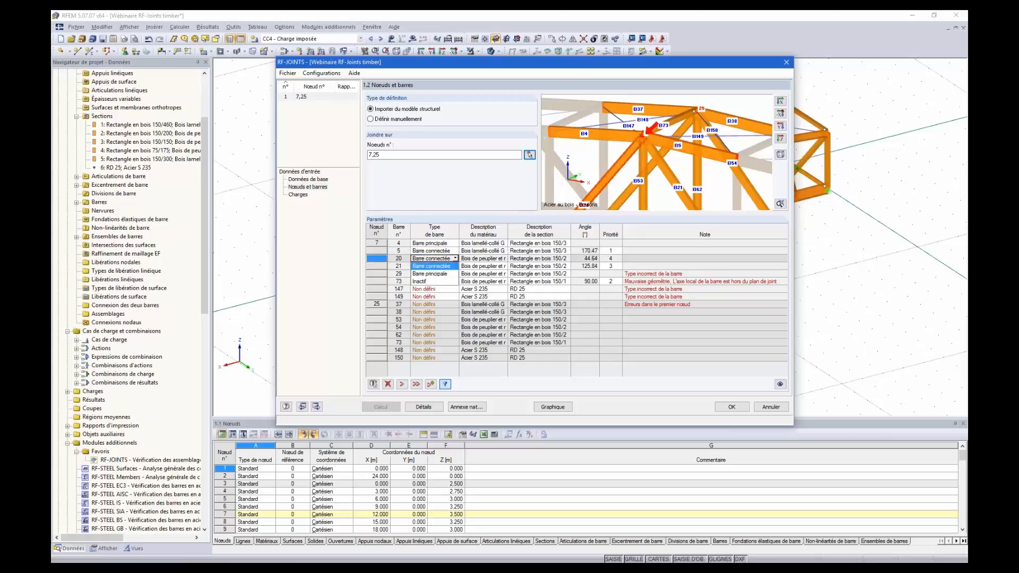
left_click(434, 266)
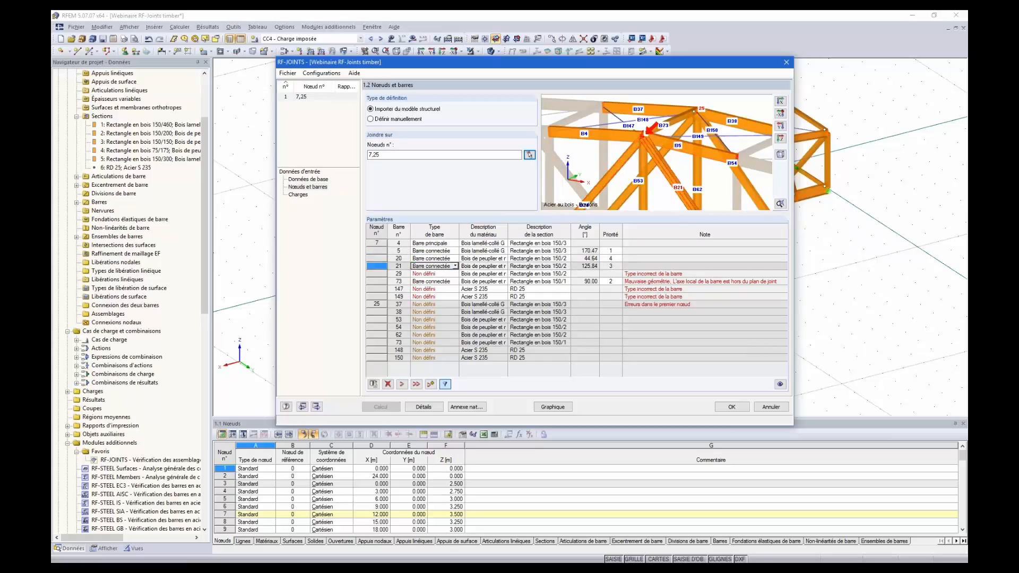
left_click(455, 268)
left_click(441, 273)
left_click(437, 274)
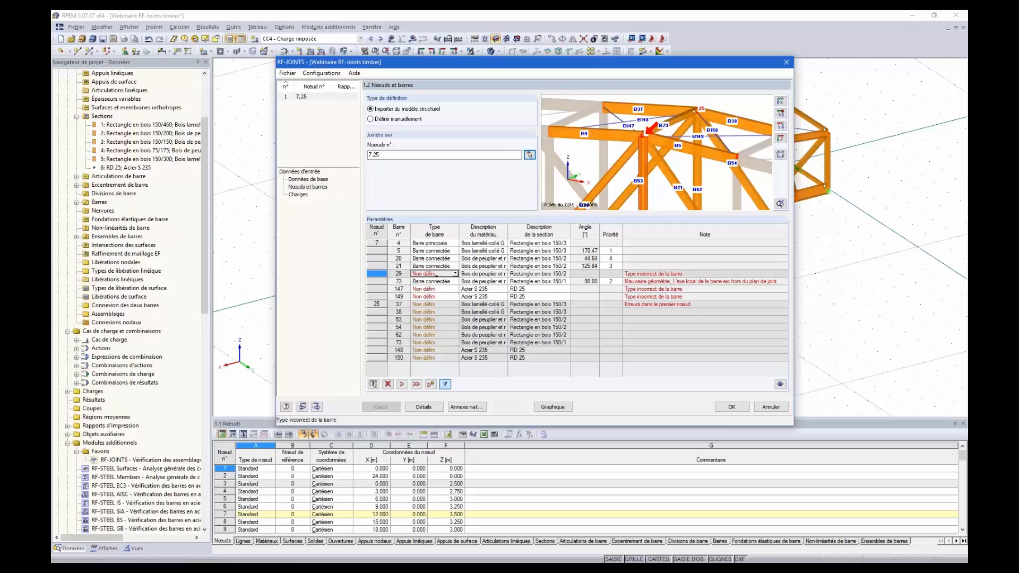
left_click(455, 274)
left_click(447, 282)
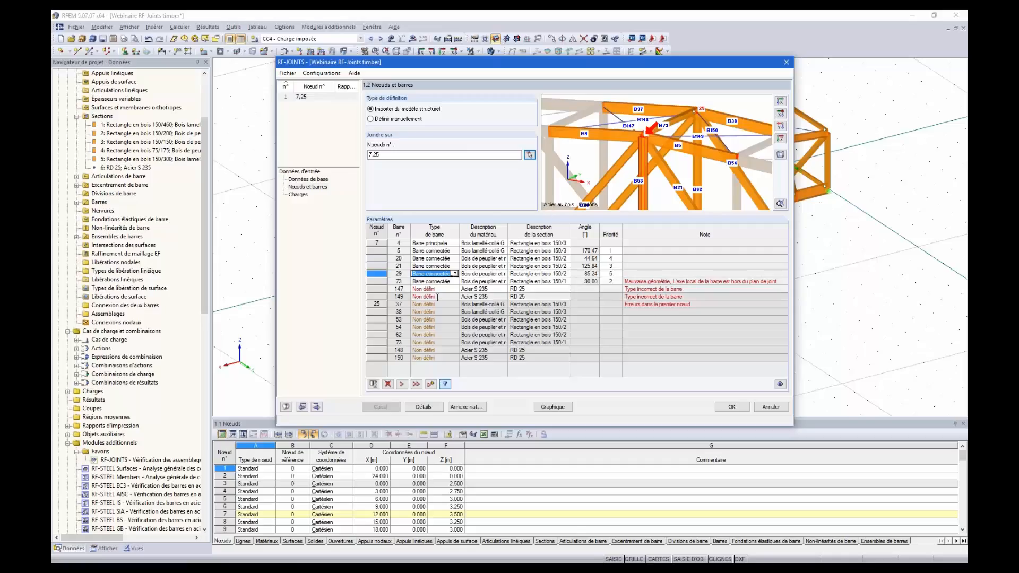
Step: Set members 73, 147 and 149 at node 7 to Inactif, match node 25 to node 7 and accept the default joint geometry
scroll(708, 132, "up", 2)
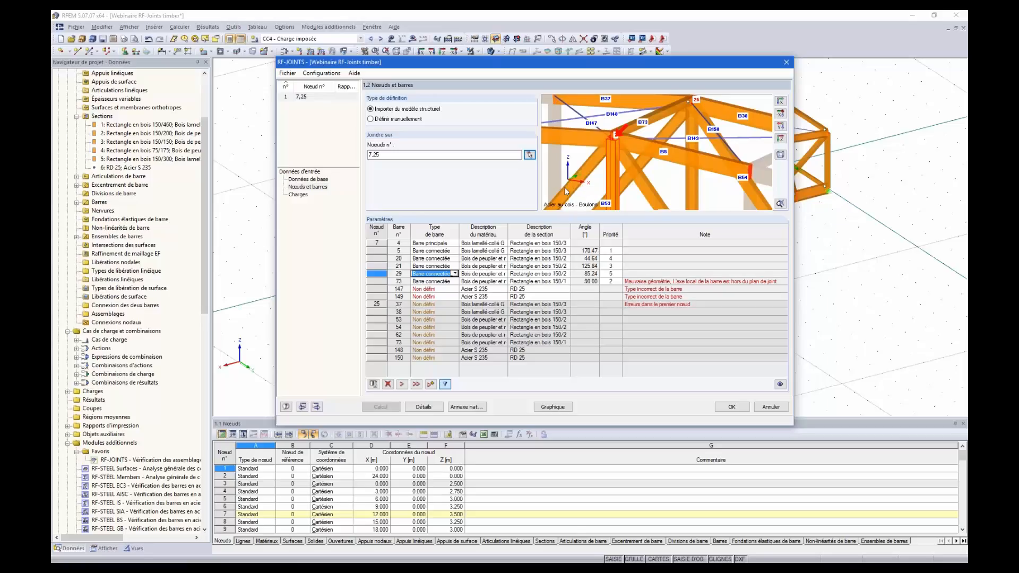
left_click(434, 281)
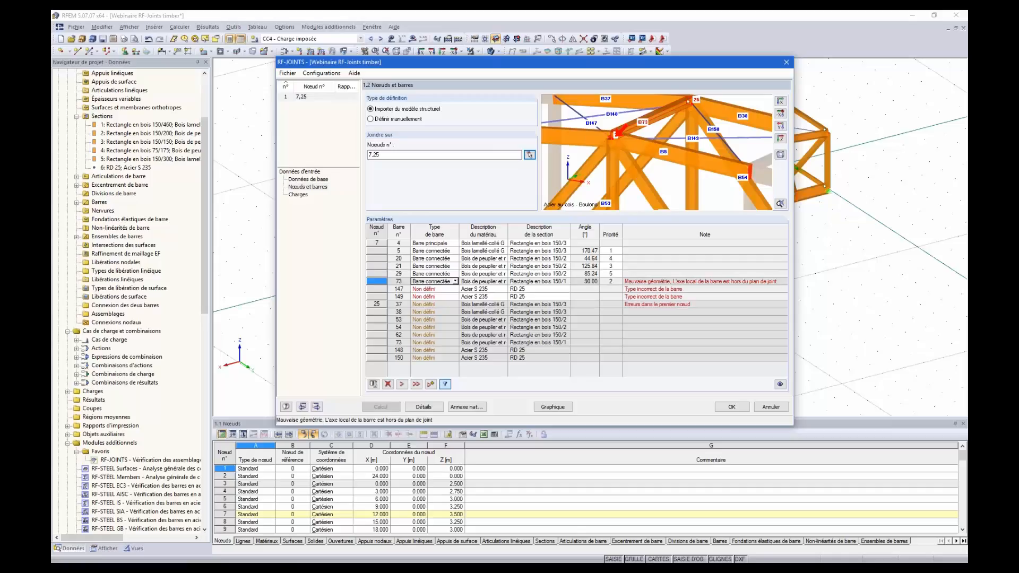
left_click(455, 281)
left_click(433, 306)
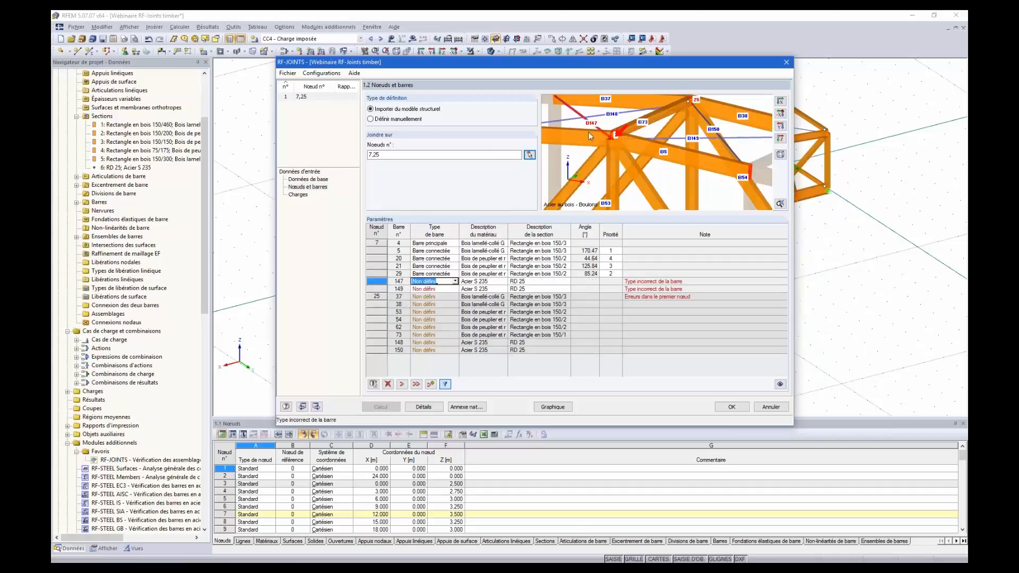
left_click(455, 281)
left_click(433, 304)
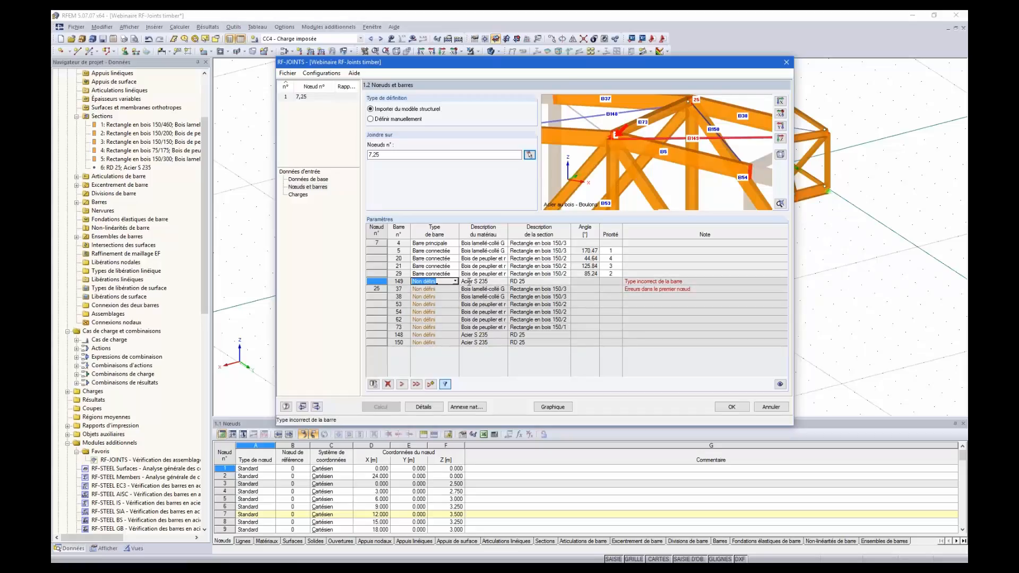
left_click(454, 281)
left_click(437, 306)
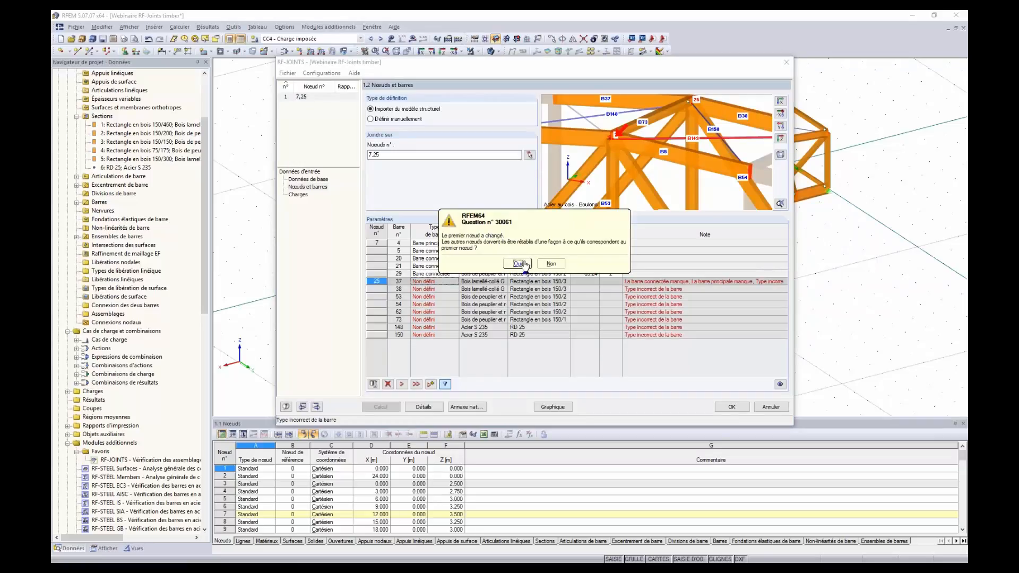
left_click(519, 263)
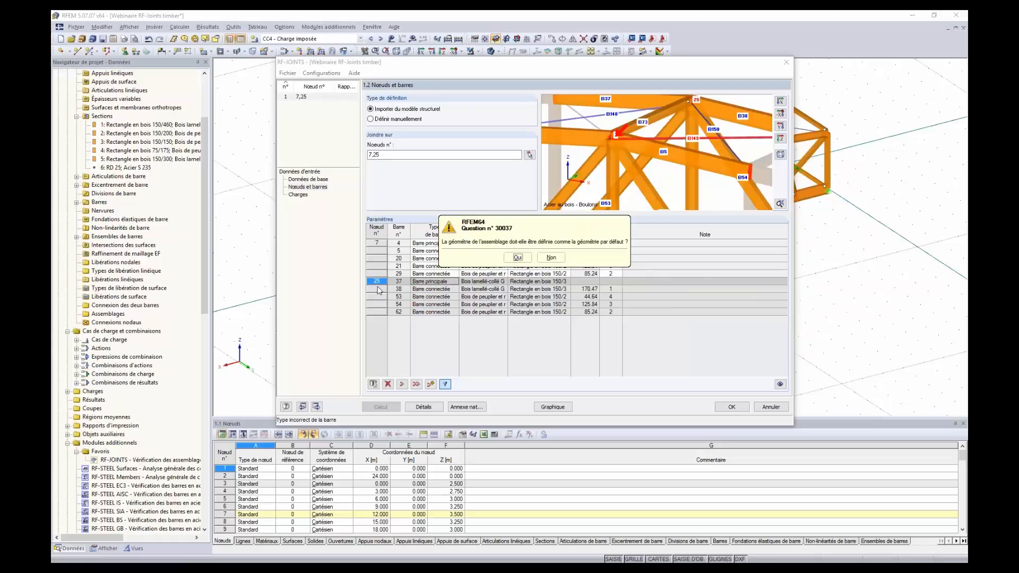
left_click(518, 259)
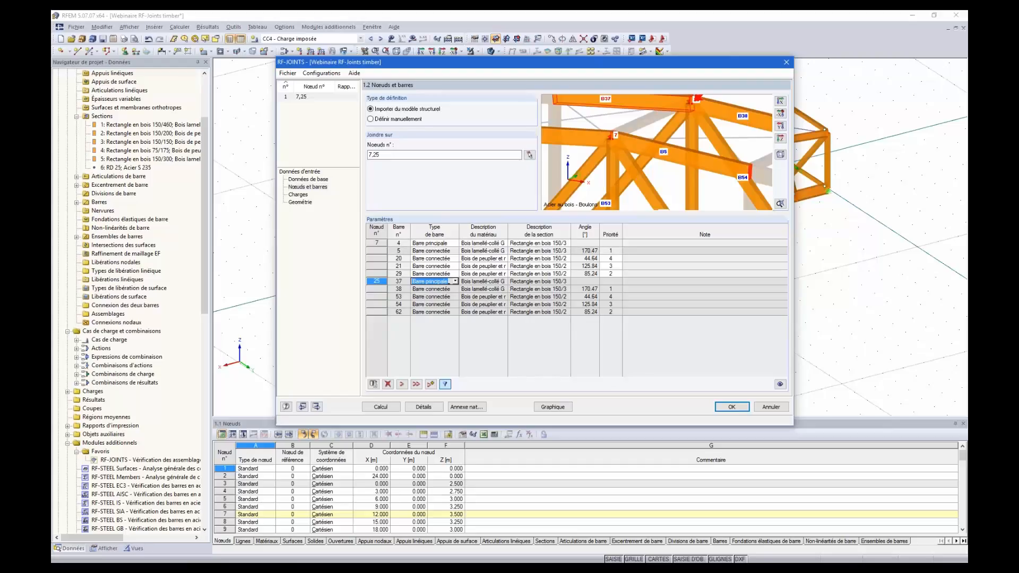
Step: Examine the priorities of connected members 5, 29, 21 and 20 and the cut options for the main and connected members
left_click(610, 250)
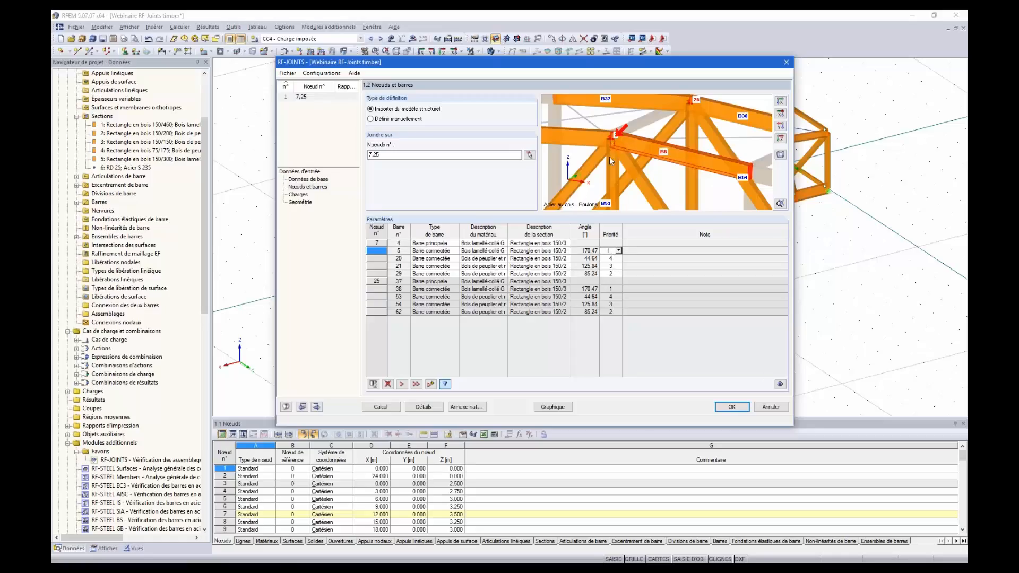
left_click(613, 274)
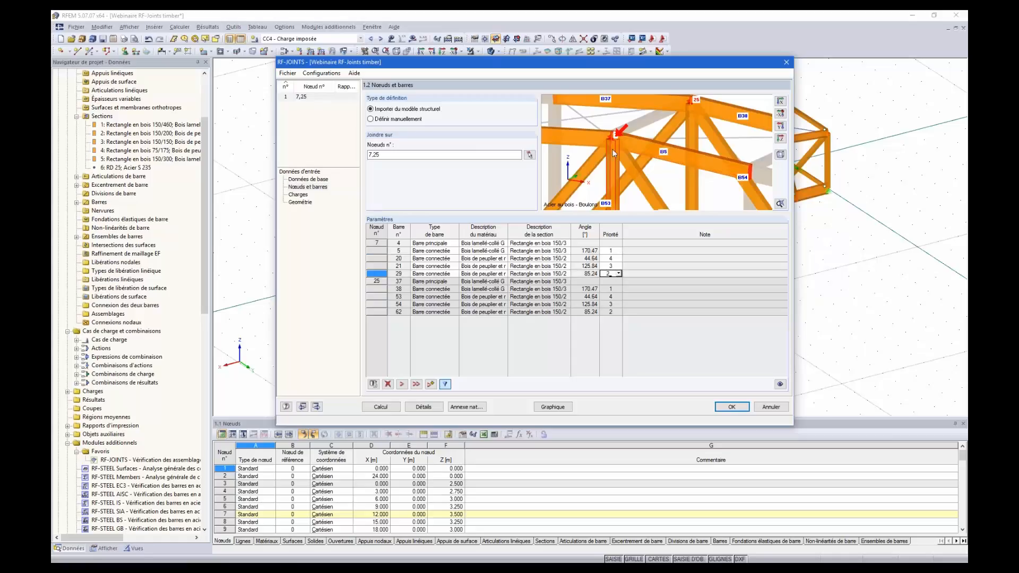
left_click(613, 266)
left_click(614, 260)
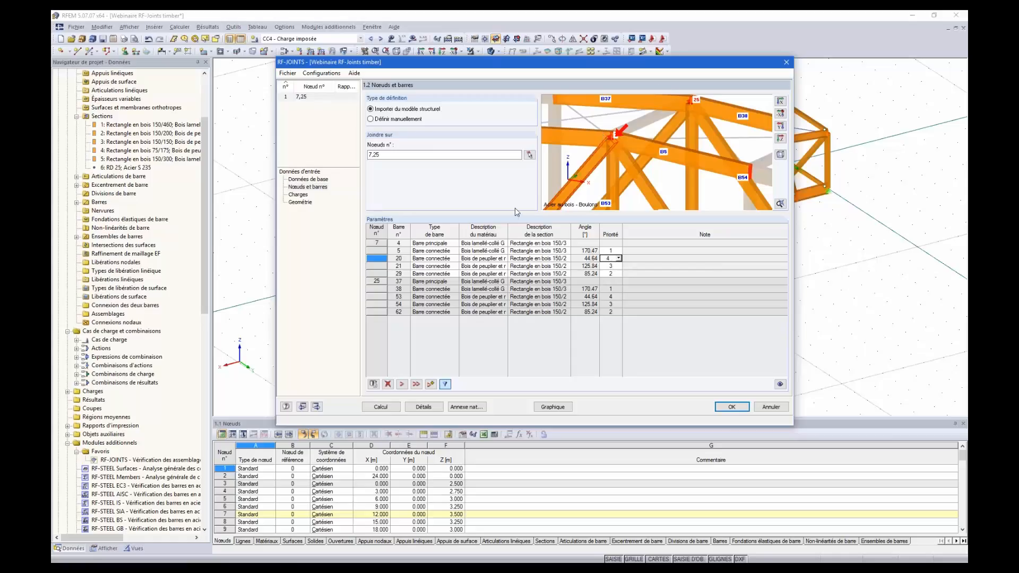
left_click(308, 180)
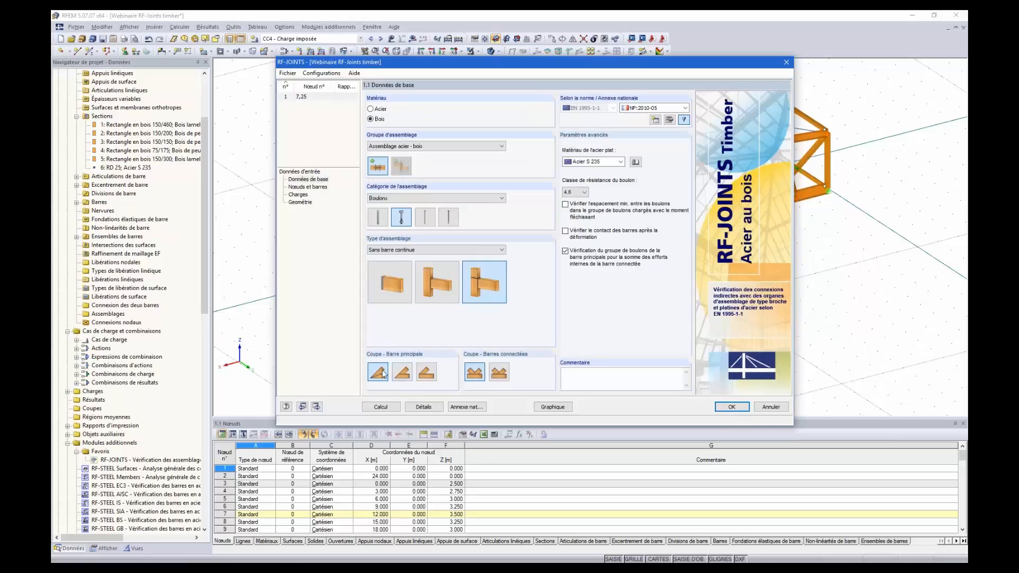
left_click(504, 376)
left_click(314, 187)
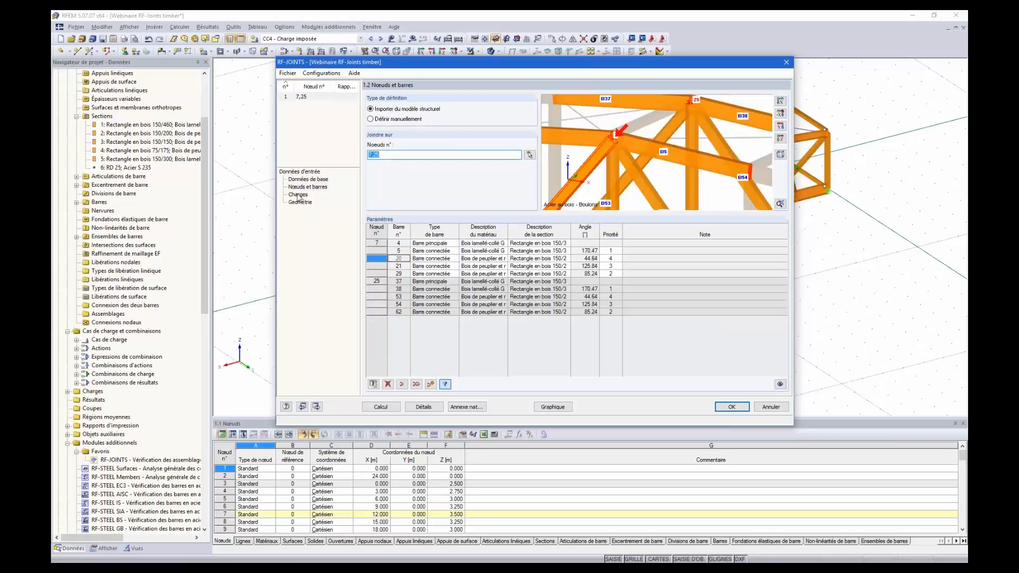
Step: Select result combination CR1, ELU (STR/GEO) - Permanent / transitoire - Éq. 6.10, for the joint calculation
left_click(298, 195)
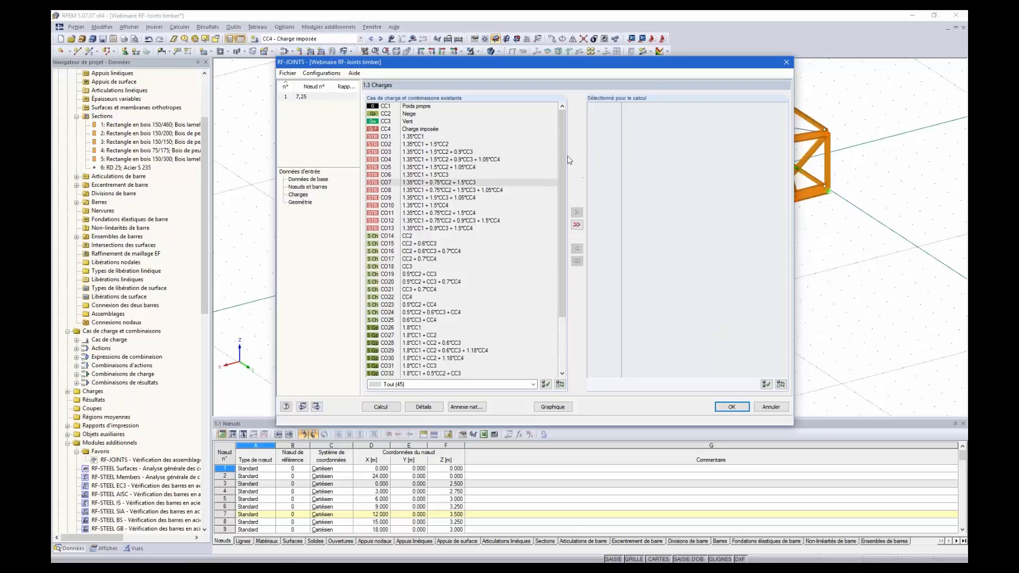
left_click_drag(562, 154, 554, 269)
left_click(481, 360)
double_click(481, 361)
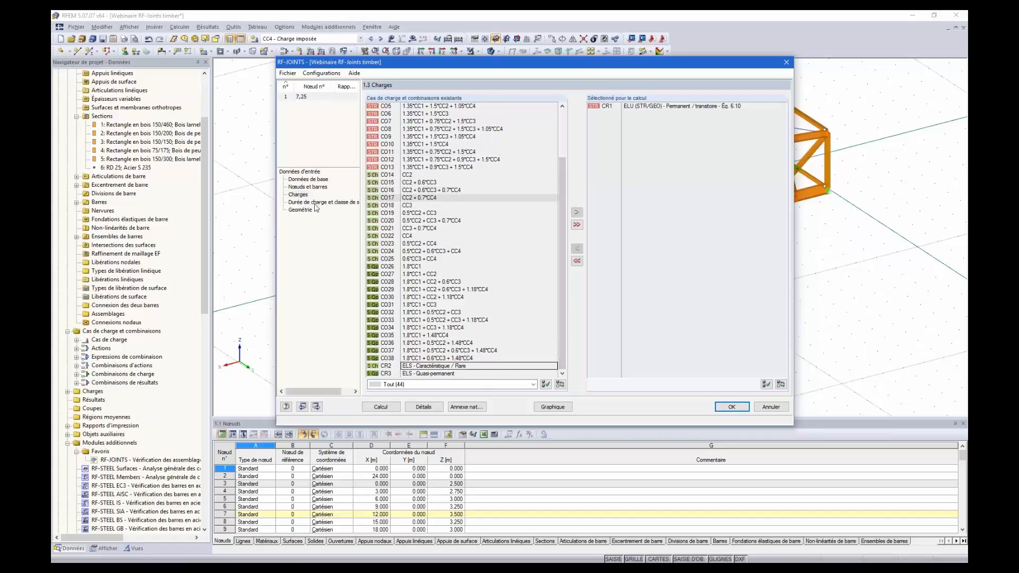
Step: Set the service class to 3 identically for all members and member sets
left_click(331, 261)
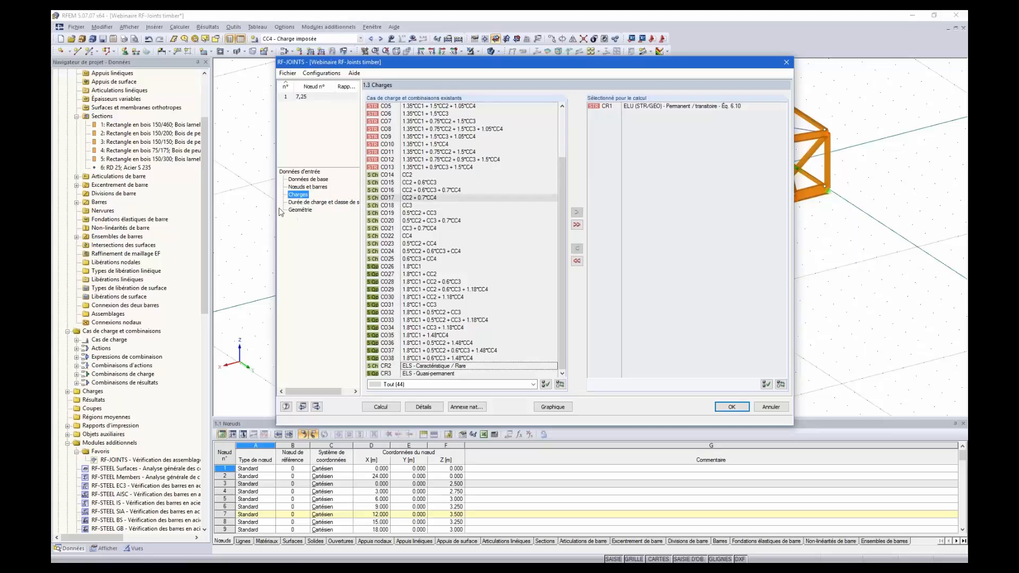
left_click_drag(559, 209, 567, 161)
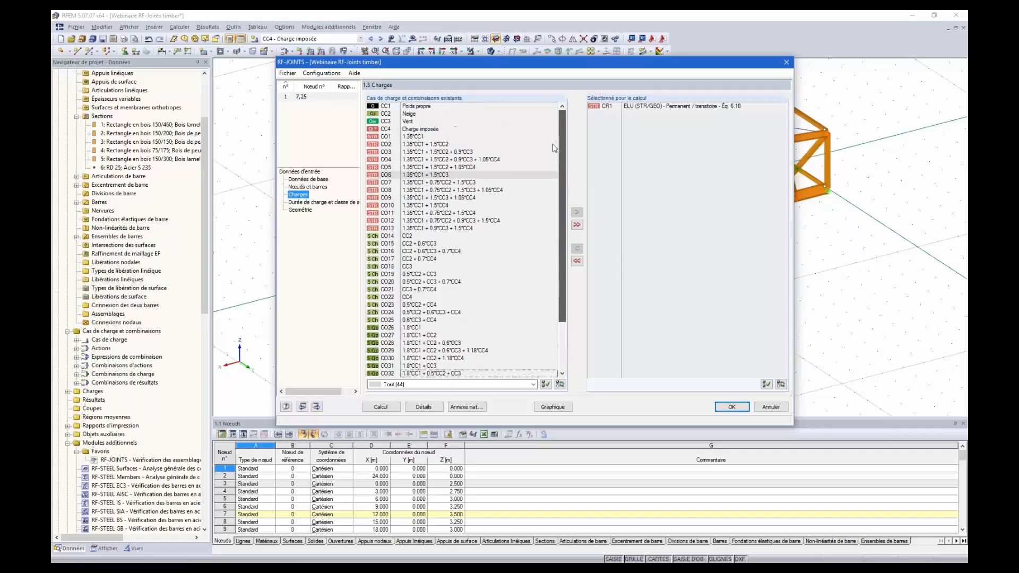
left_click(302, 203)
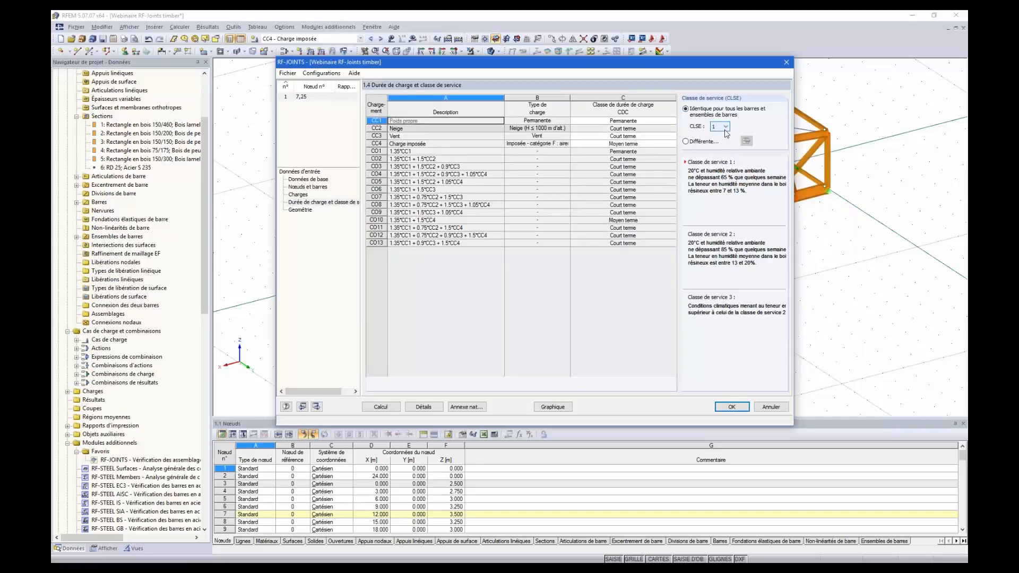
left_click(726, 127)
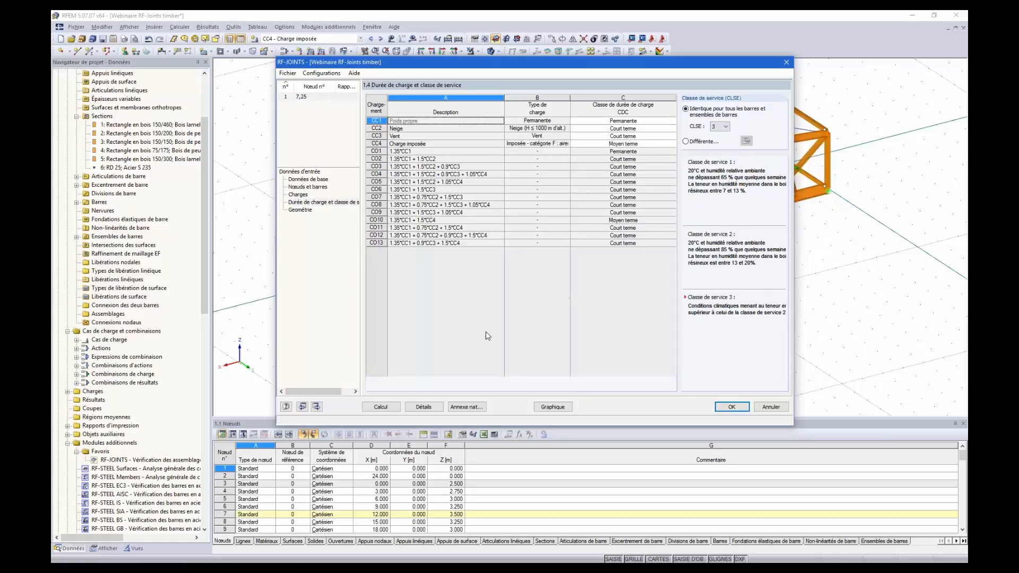
Step: Define the joint's steel plates as two lateral plates with a thickness of 8 mm
left_click(300, 211)
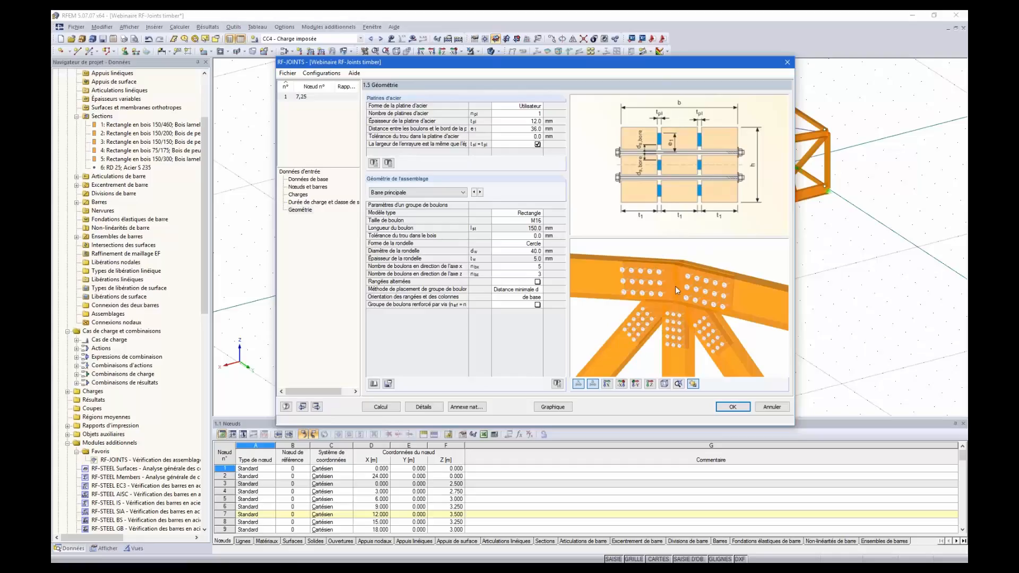
middle_click_drag(694, 346, 706, 327)
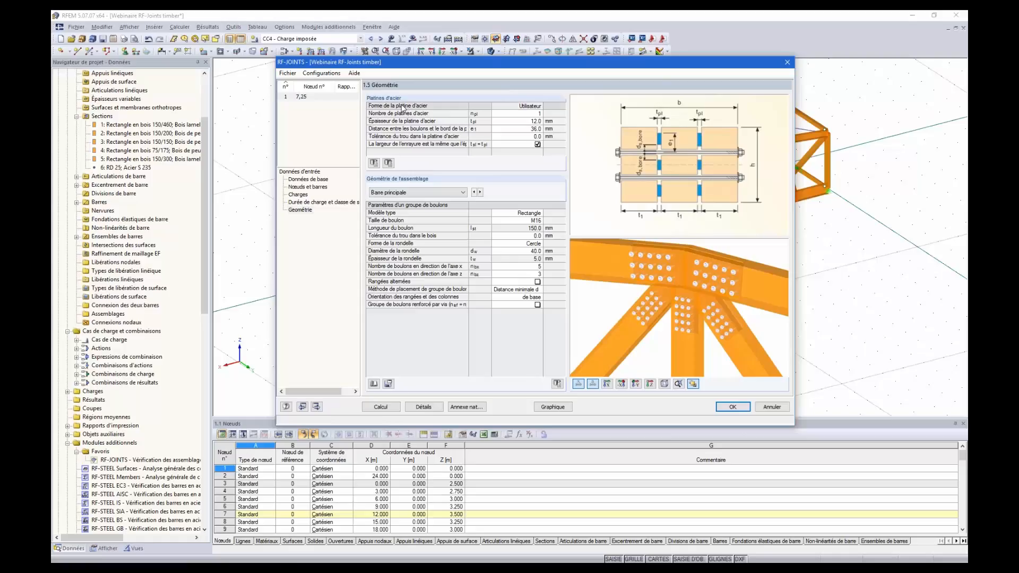
left_click(405, 109)
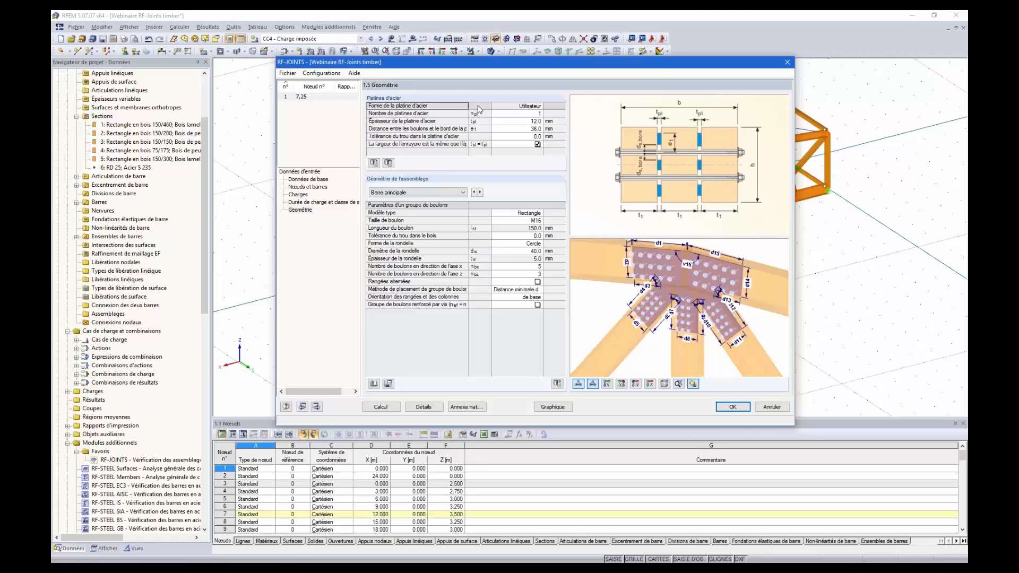
left_click(534, 112)
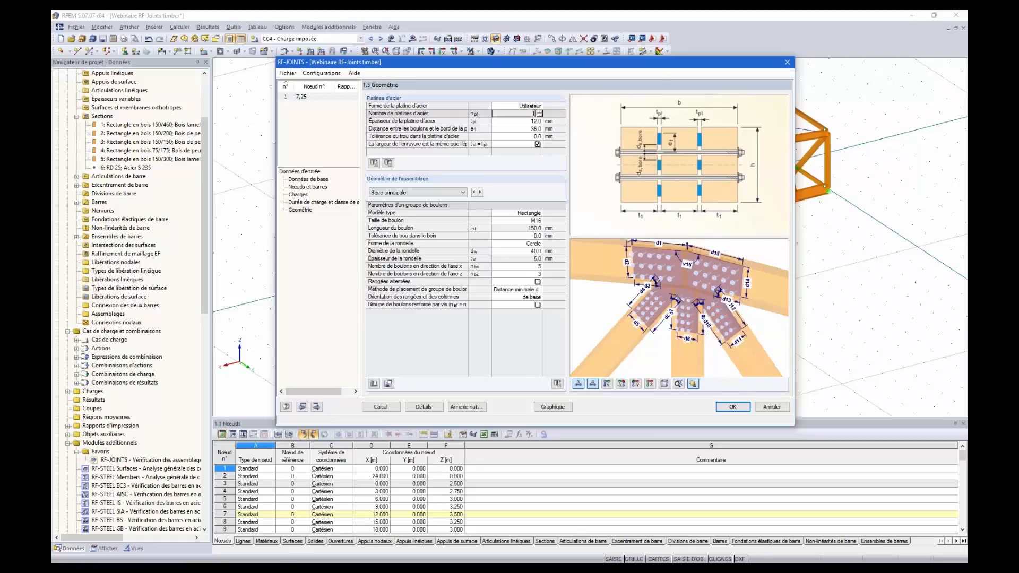
left_click(540, 112)
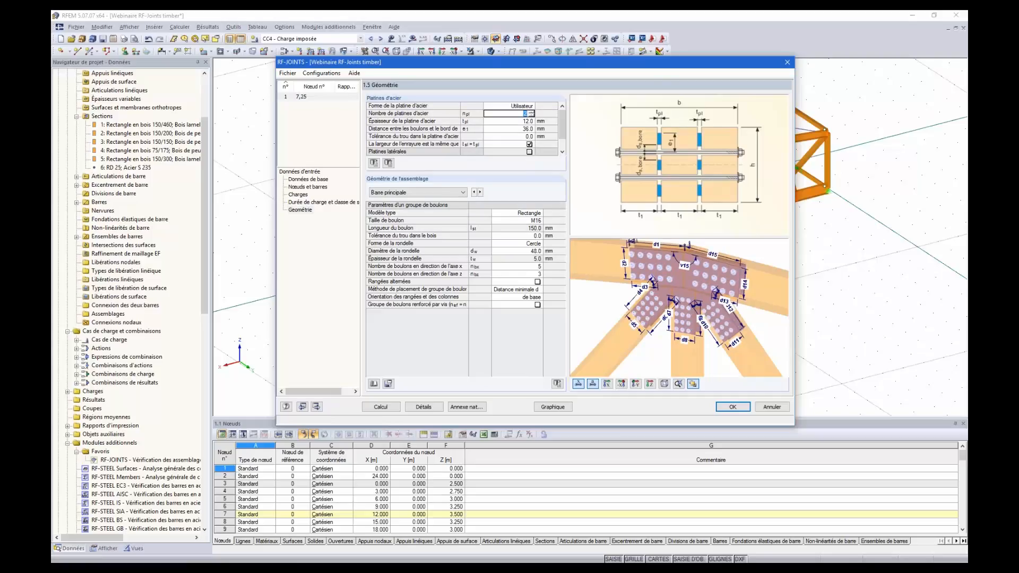
left_click(529, 152)
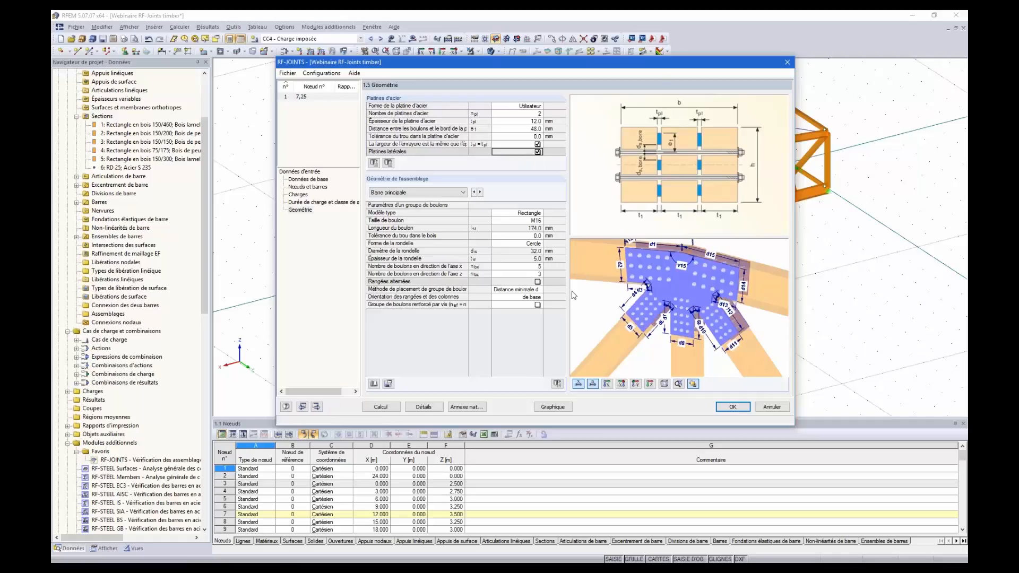
left_click(527, 121)
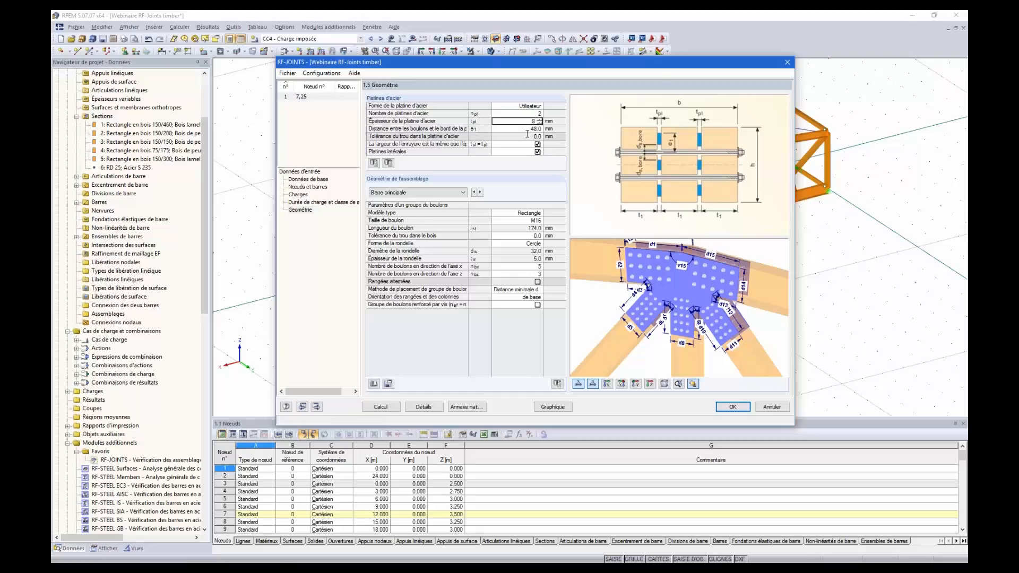
left_click(528, 136)
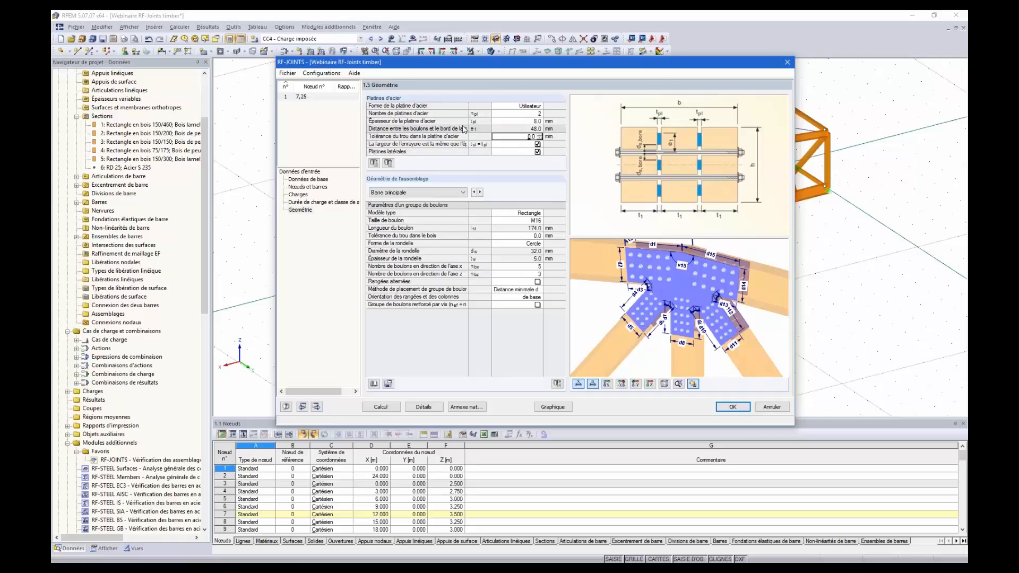
Step: Choose the main member (Barre principale) as the one whose bolt group geometry is defined
mouse_move(499, 64)
left_mouse_down()
mouse_move(496, 146)
mouse_move(484, 71)
left_mouse_up()
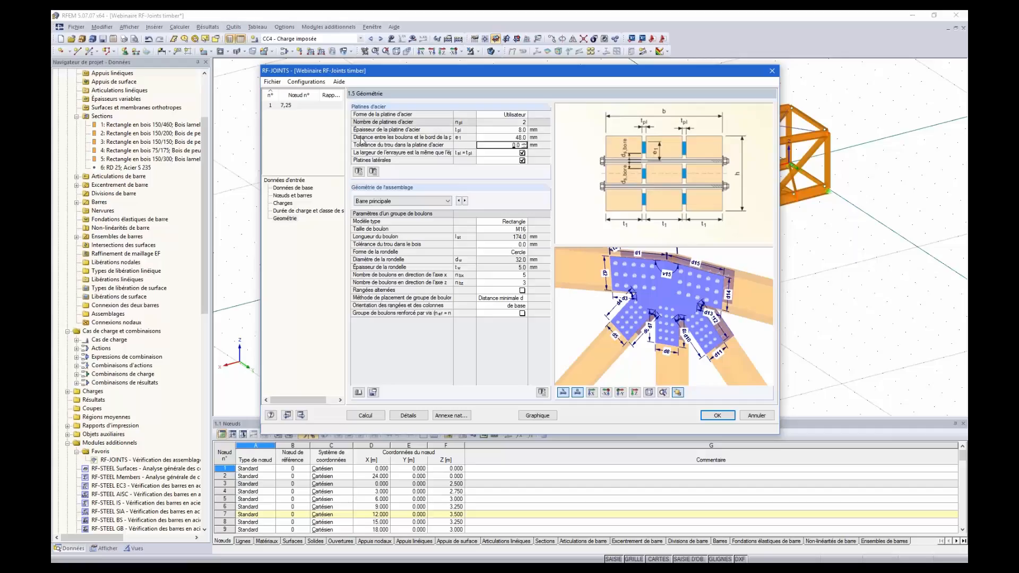
left_click(373, 172)
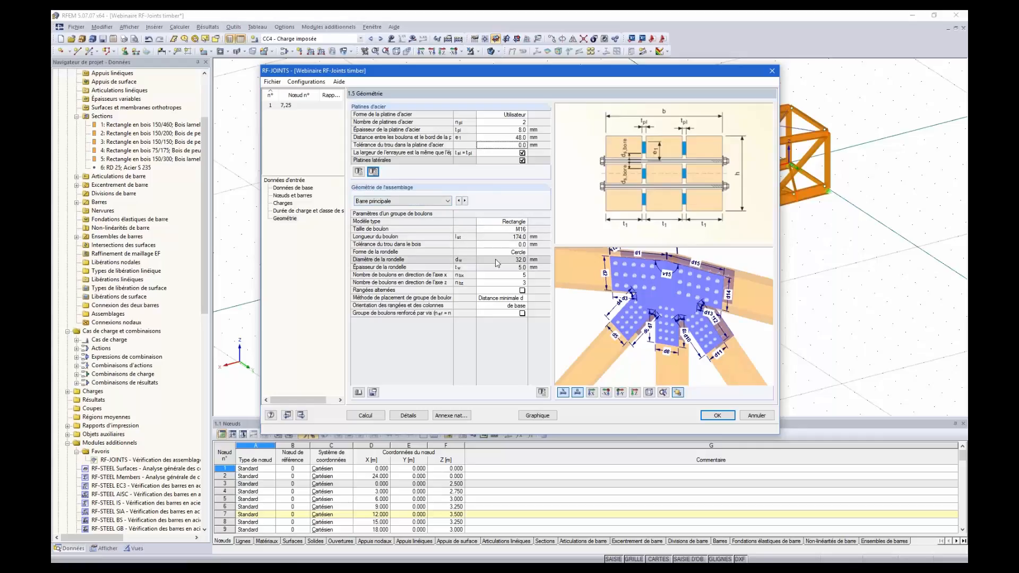
left_click(448, 201)
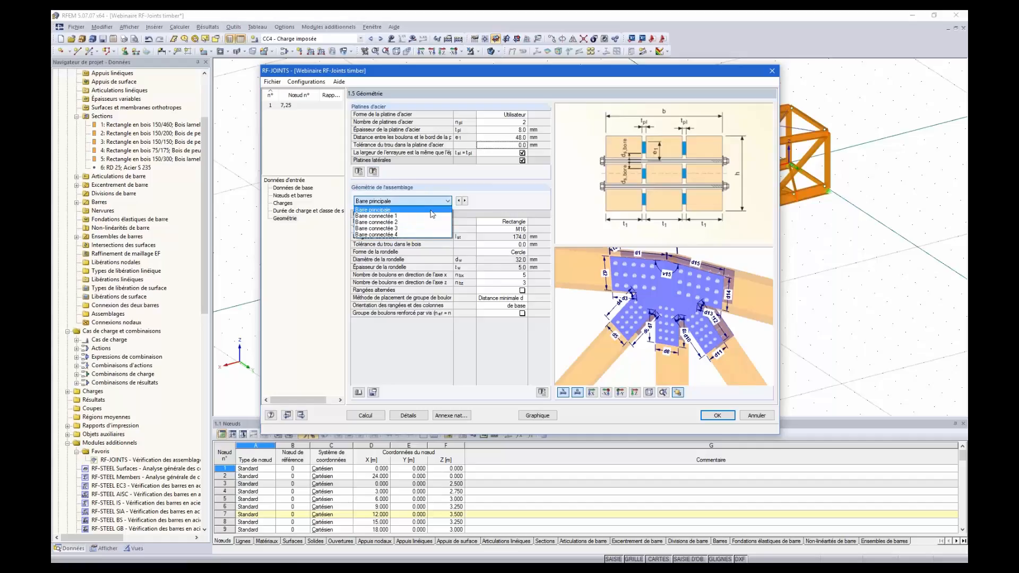
left_click(430, 209)
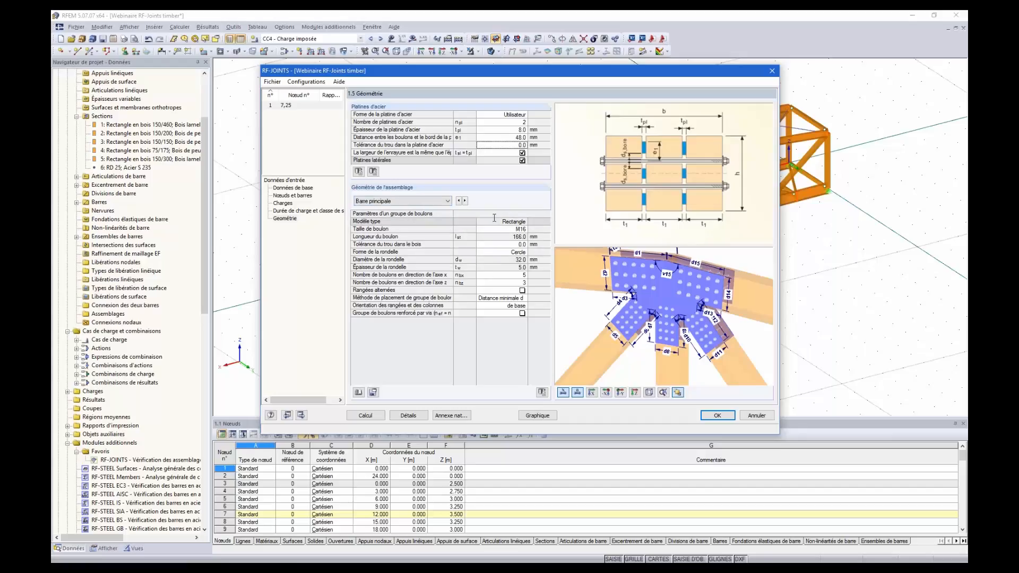
Step: Try the Cercle model type for the main member's bolt group and return it to Rectangle
left_click(523, 221)
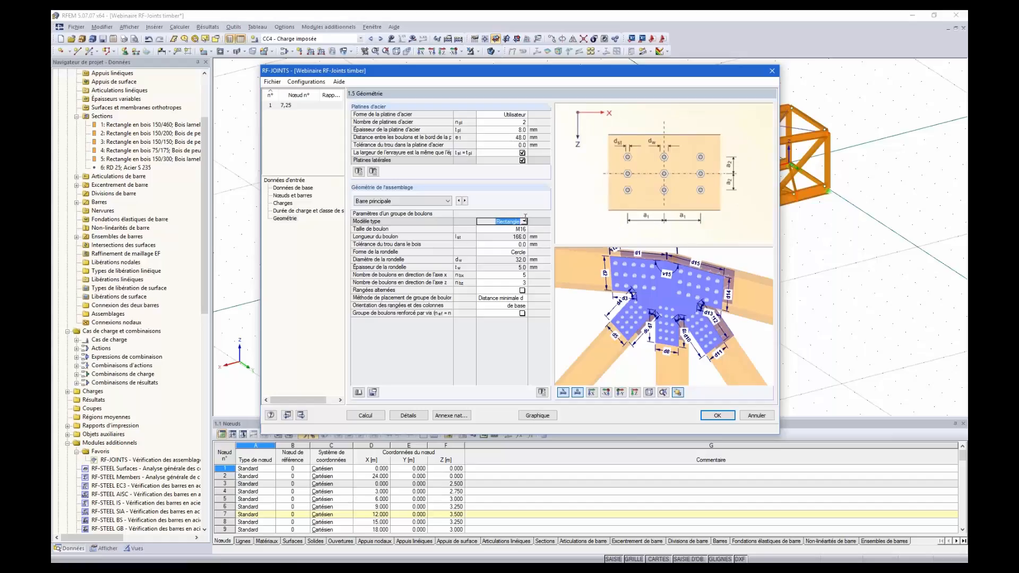
left_click(524, 222)
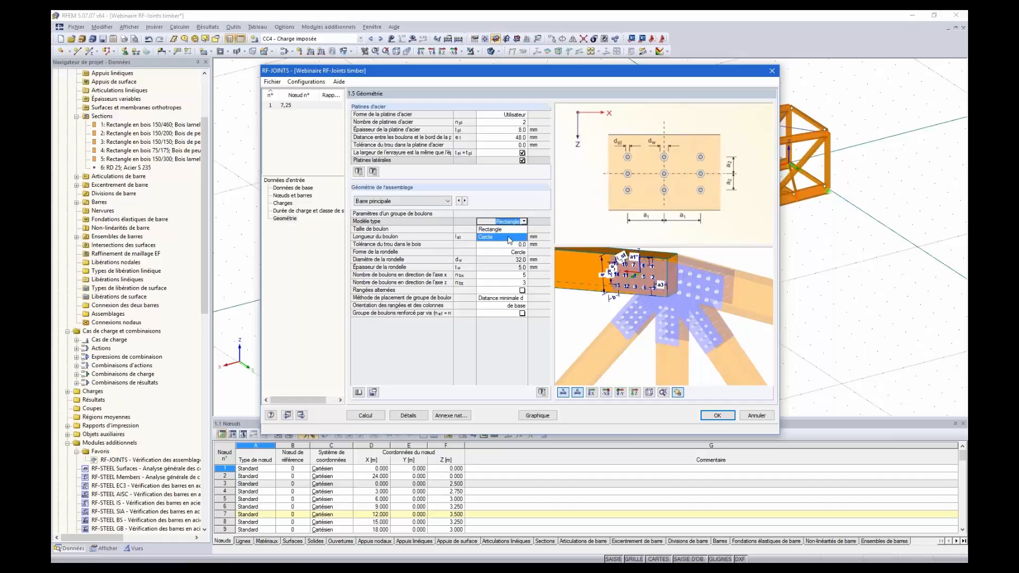
left_click(511, 237)
left_click(524, 222)
left_click(515, 229)
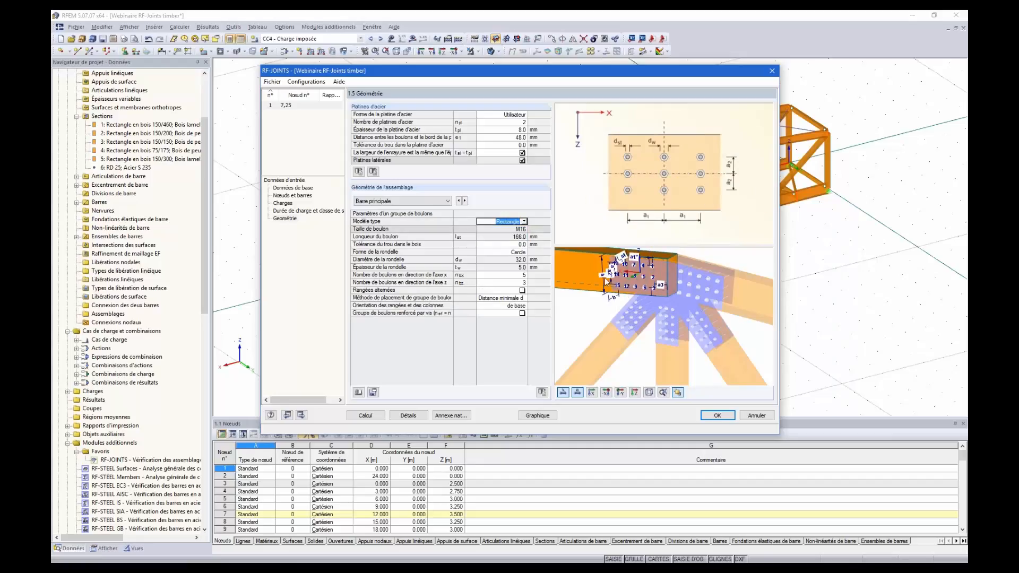
Step: Keep M16 bolts for the main member and set 4 bolts along the x-axis and 3 along the z-axis
left_click(502, 229)
left_click(524, 230)
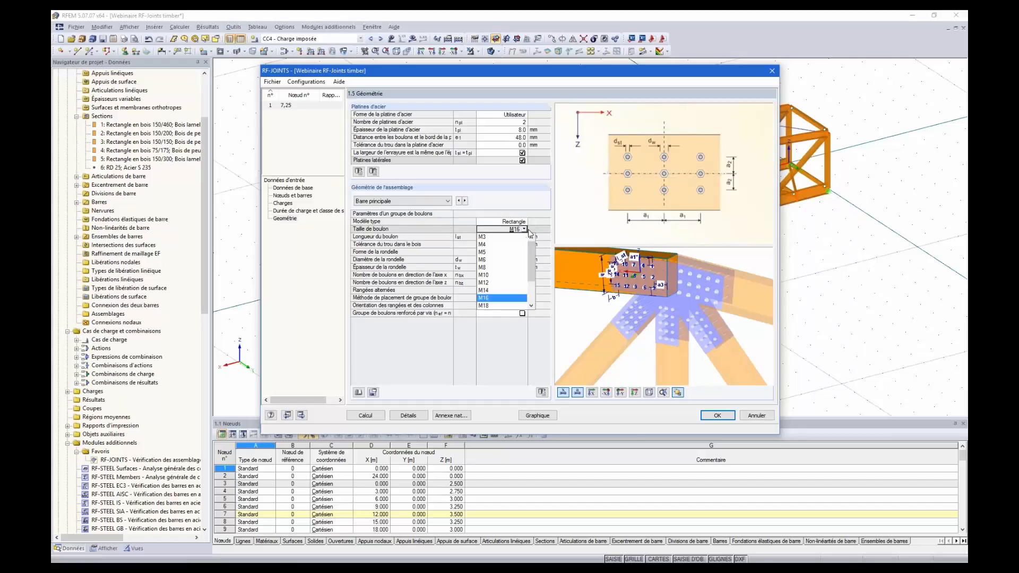
left_click(525, 230)
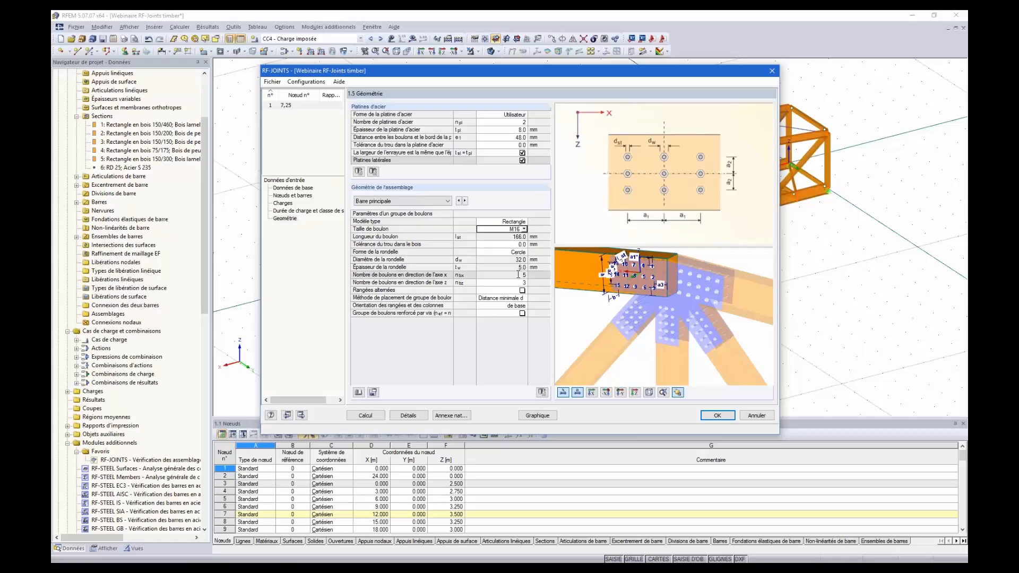
scroll(648, 276, "up", 3)
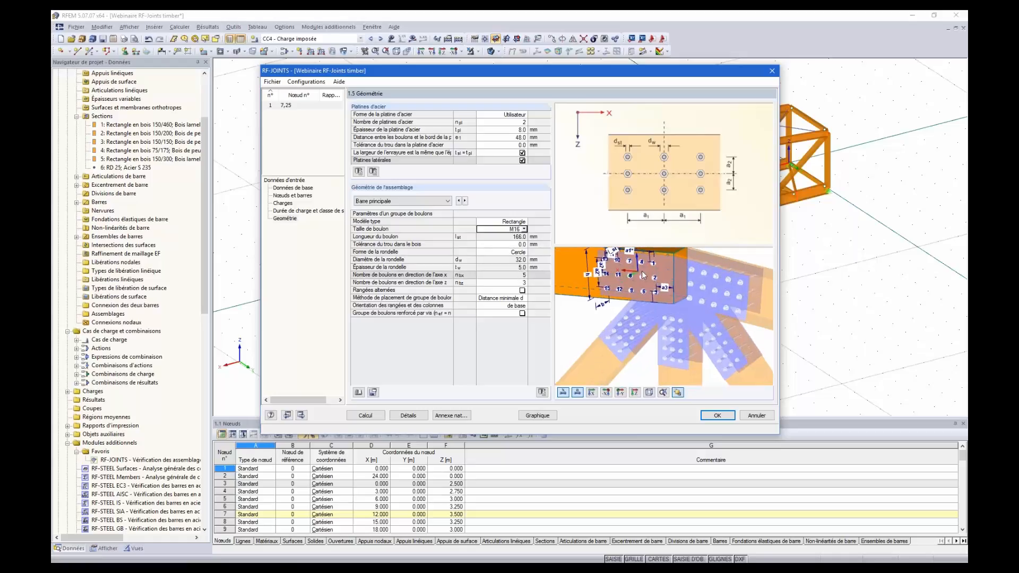
middle_click_drag(638, 280, 653, 306)
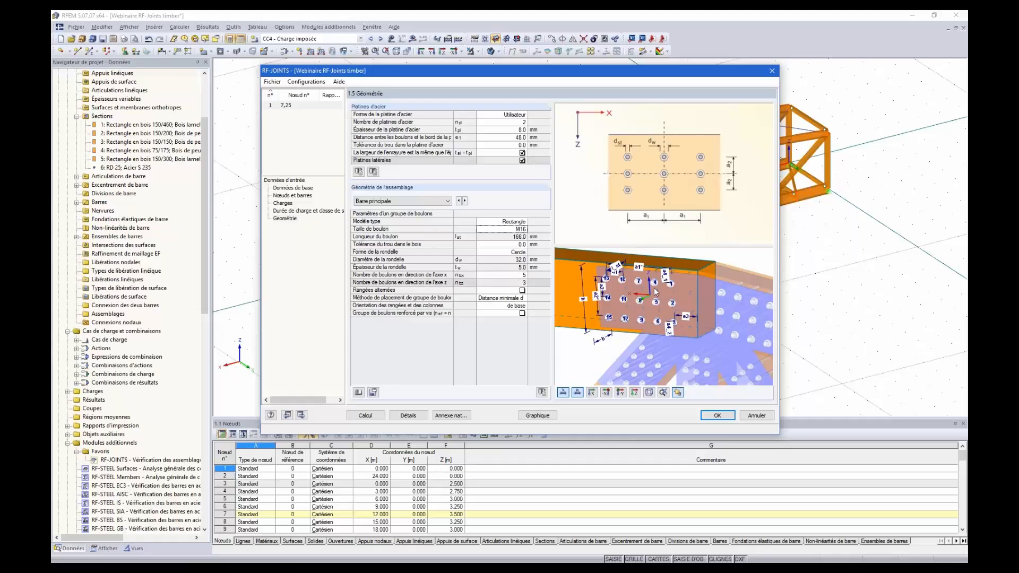
left_click(499, 275)
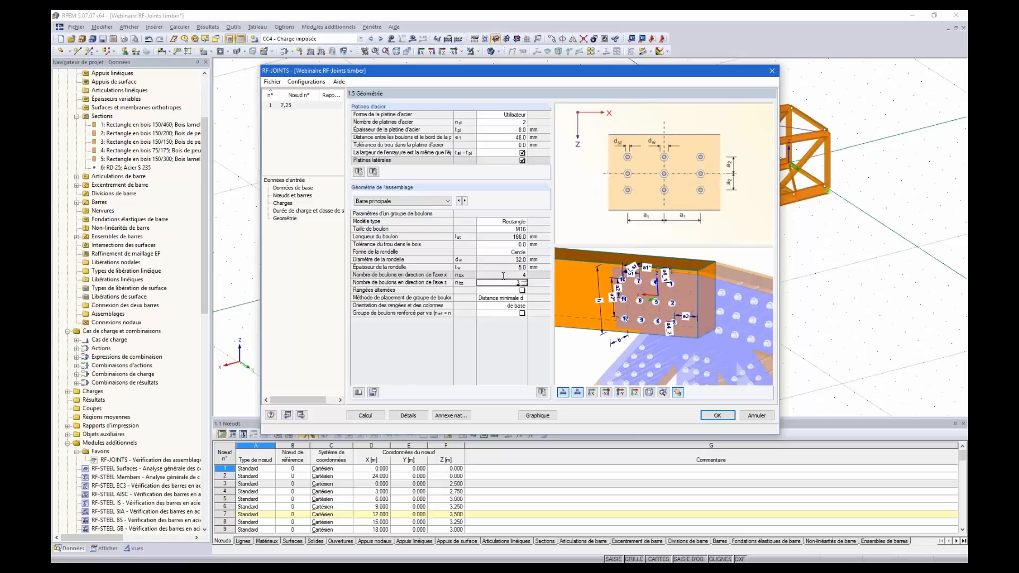
left_click(512, 283)
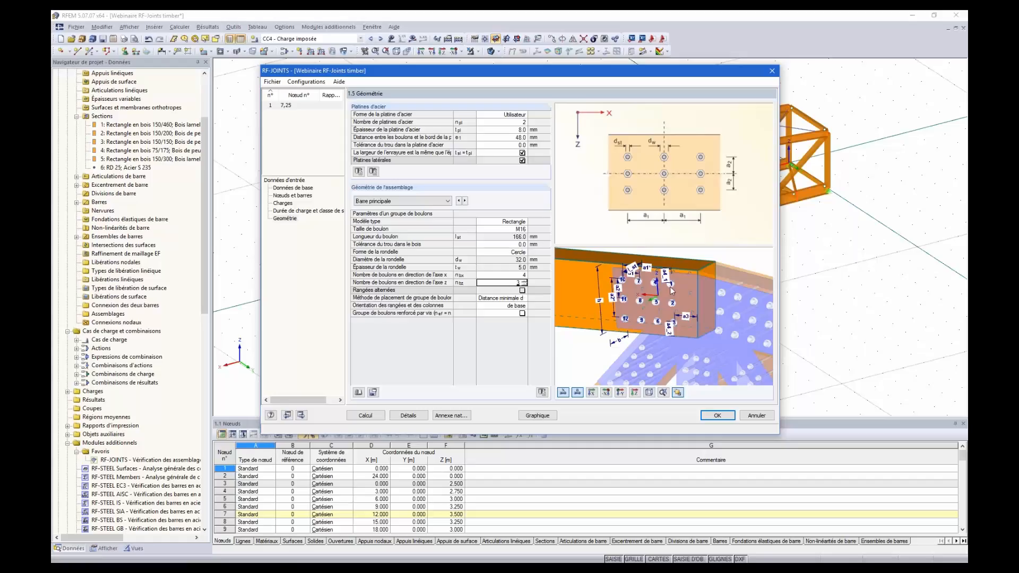
Step: Try alternating rows and user-defined placement for the main member's bolt group, and set the placement method to Espacement minimal des broches with alternating rows off
left_click(522, 291)
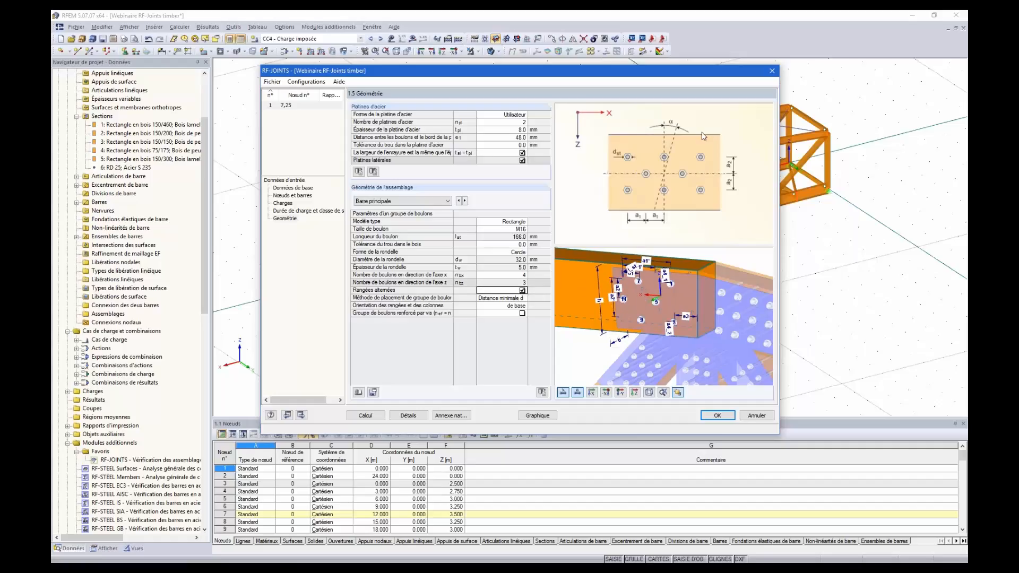
left_click(522, 290)
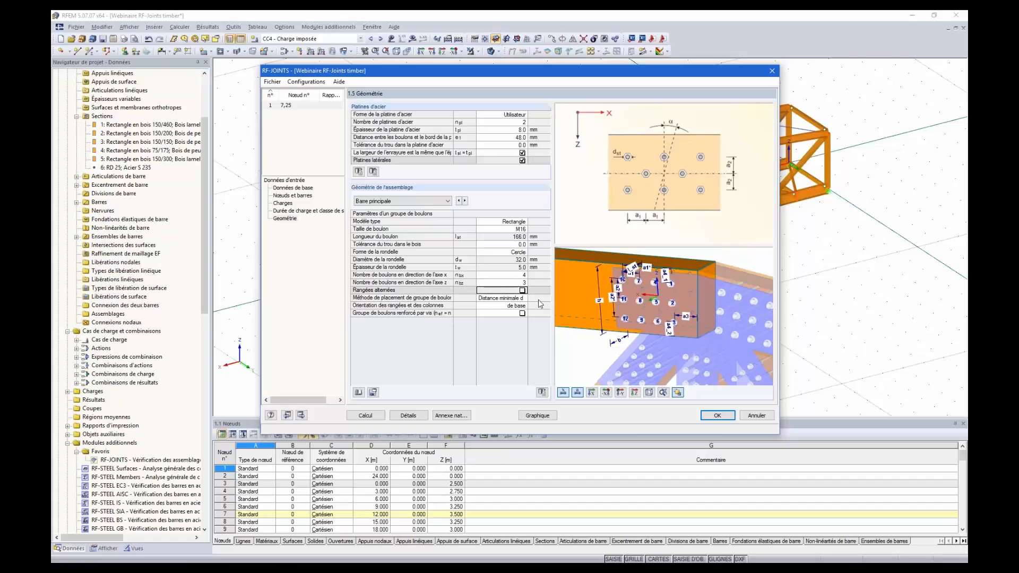
left_click(481, 299)
left_click(509, 299)
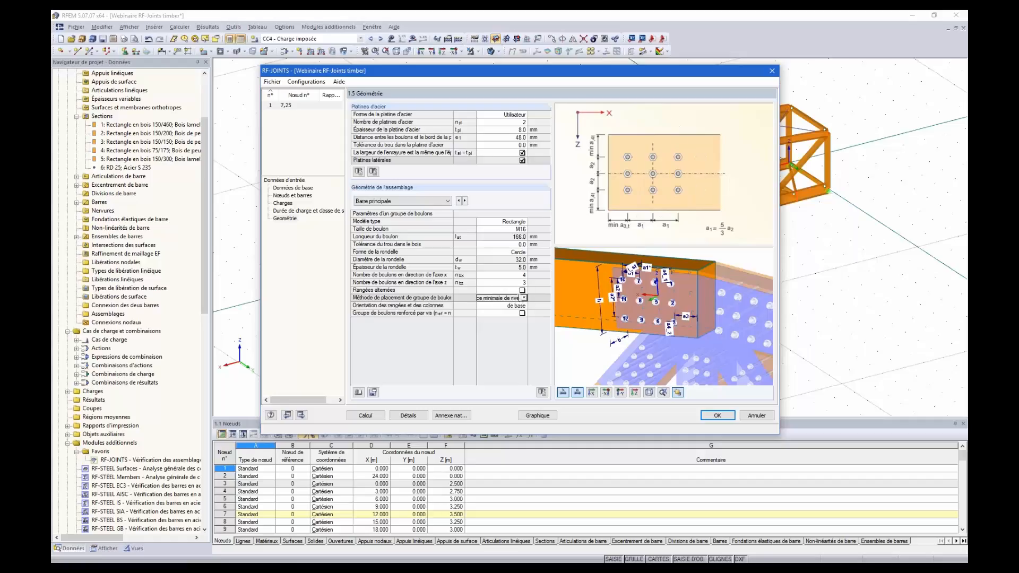
left_click(524, 298)
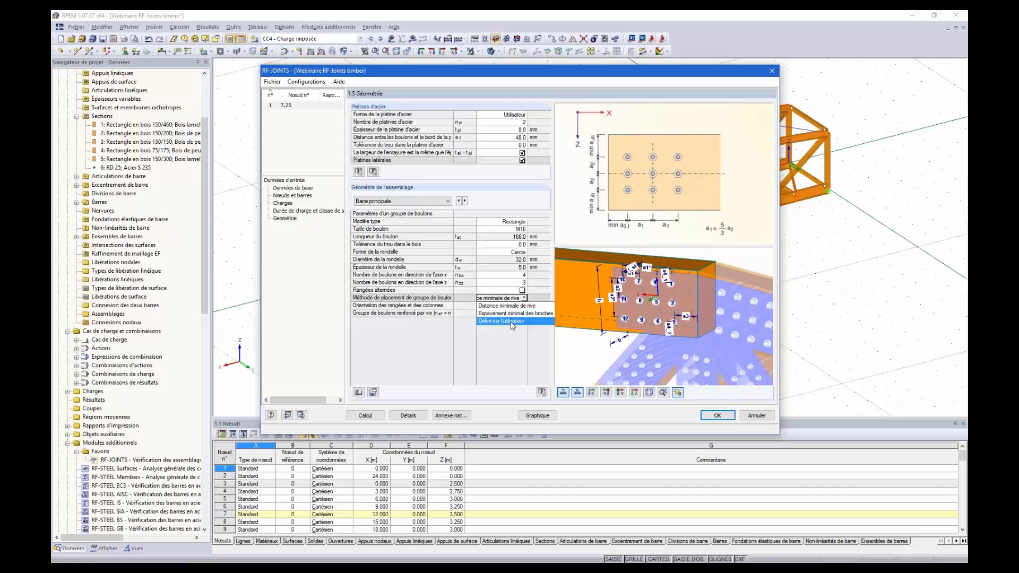
left_click(512, 323)
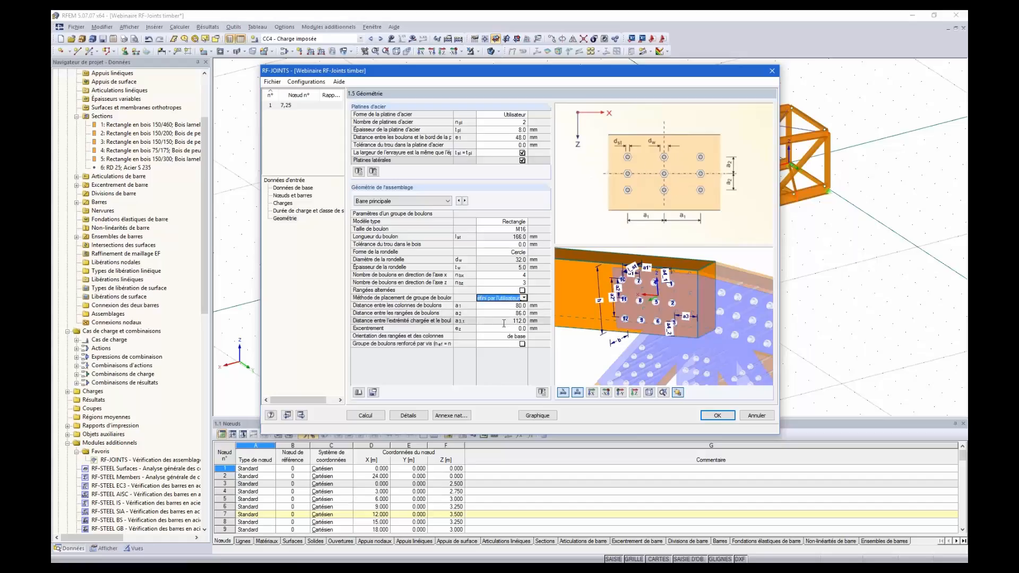
left_click(517, 313)
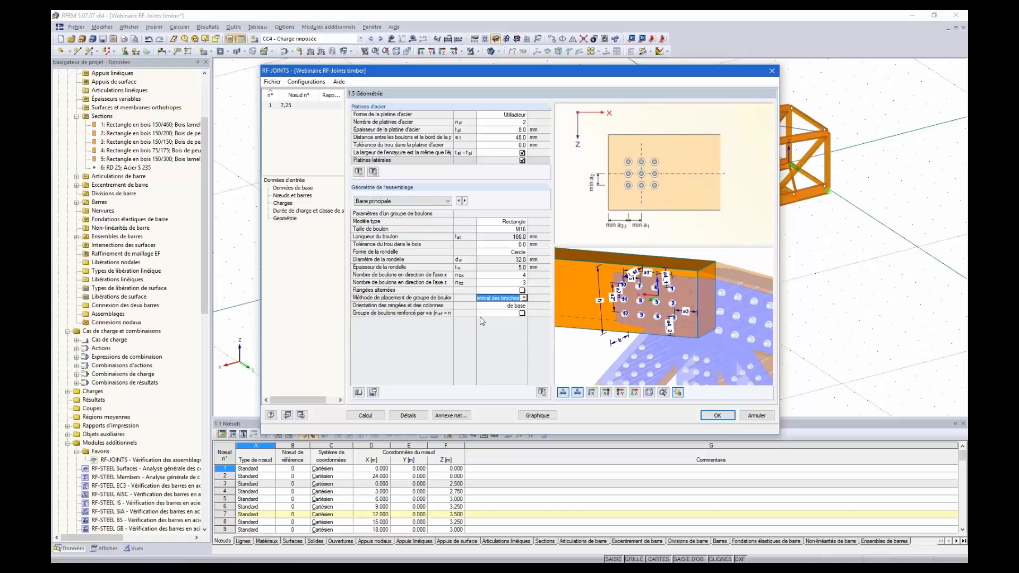
Step: Try deactivating bolts 5, 6 and 10 in the main member's detailed bolt list, reactivate them and accept the list
left_click(541, 393)
left_click_drag(531, 158, 488, 136)
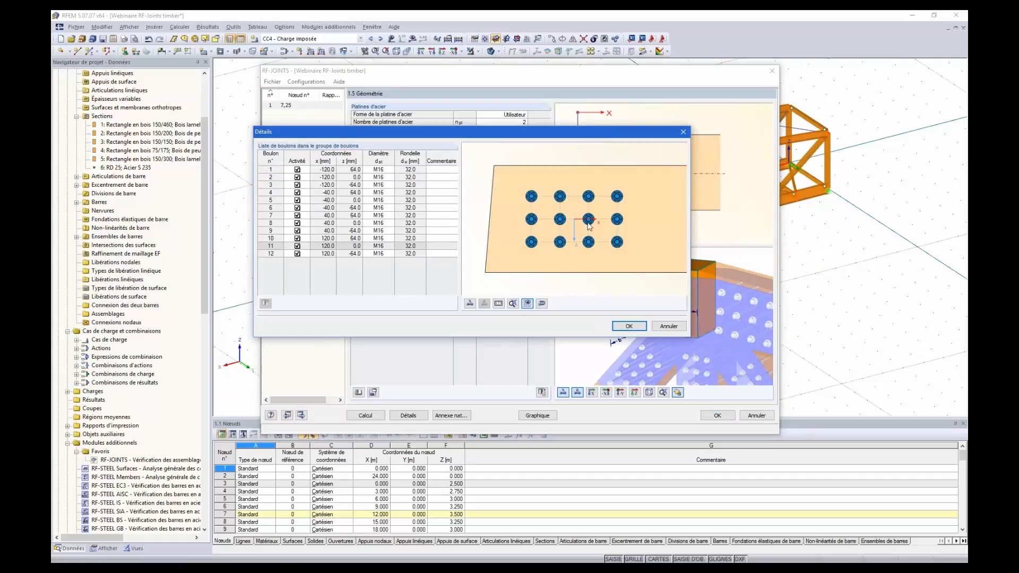
left_click(292, 209)
left_click(297, 200)
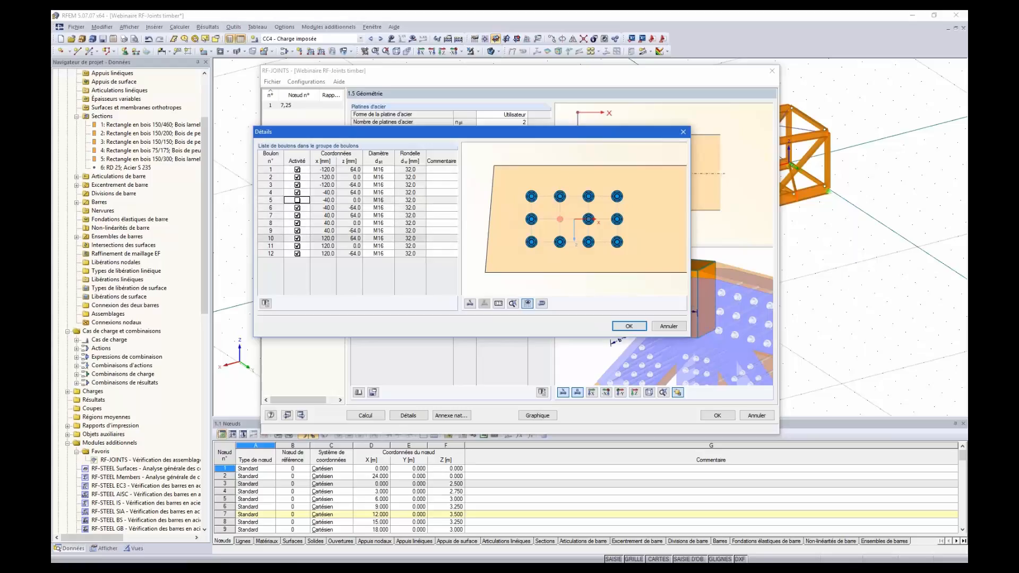
left_click(297, 207)
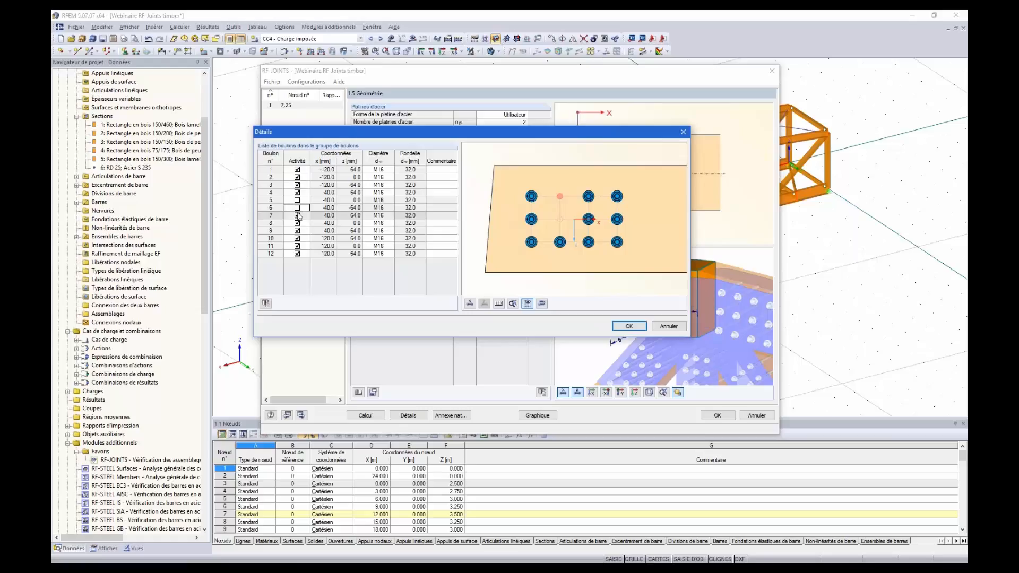
left_click(297, 239)
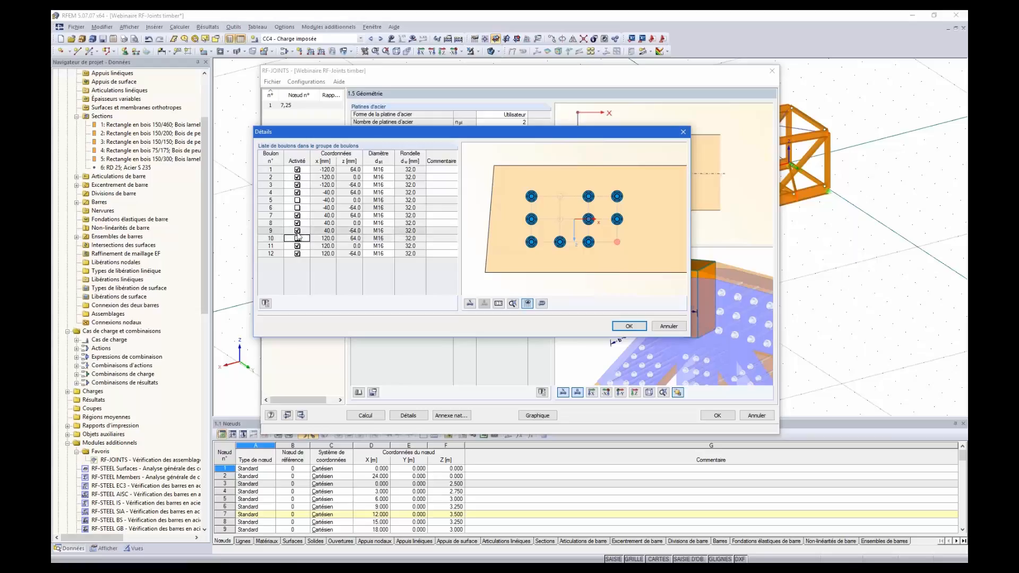
left_click(297, 239)
left_click(297, 208)
left_click(297, 200)
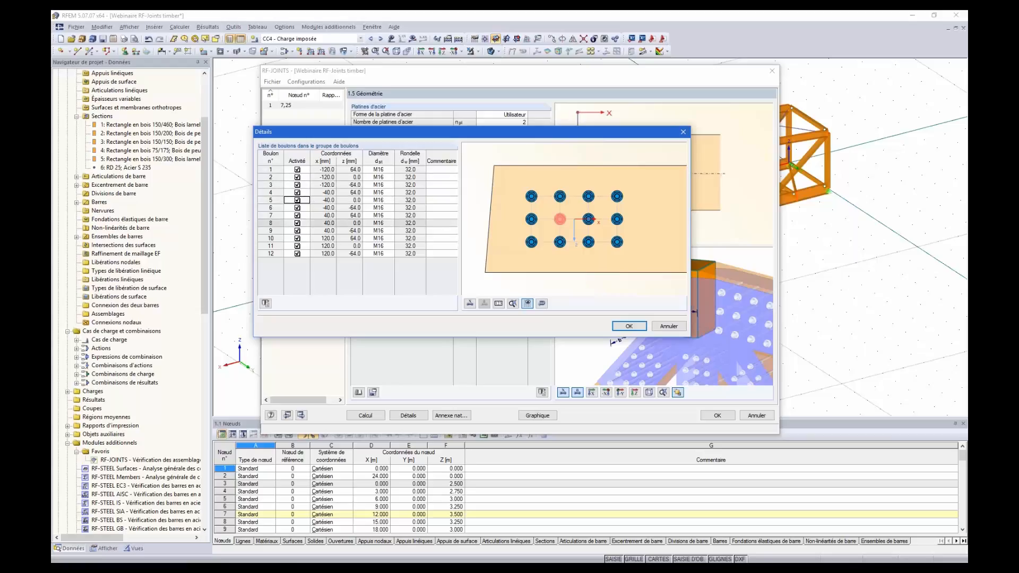
left_click(629, 327)
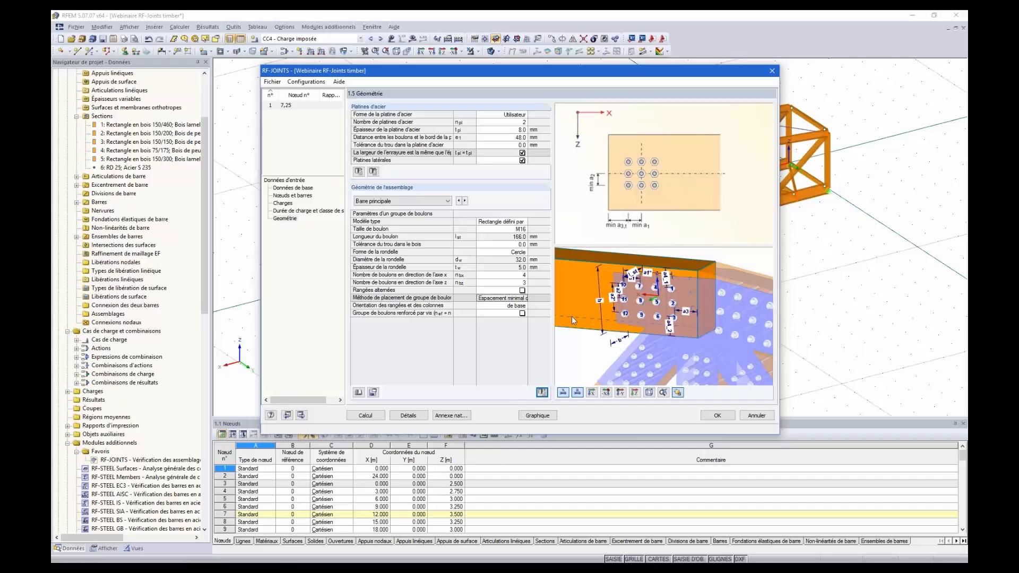
Step: Delete the previously saved fastener groups 4-3 E min and 4-2 E min
left_click(373, 393)
left_click(457, 193)
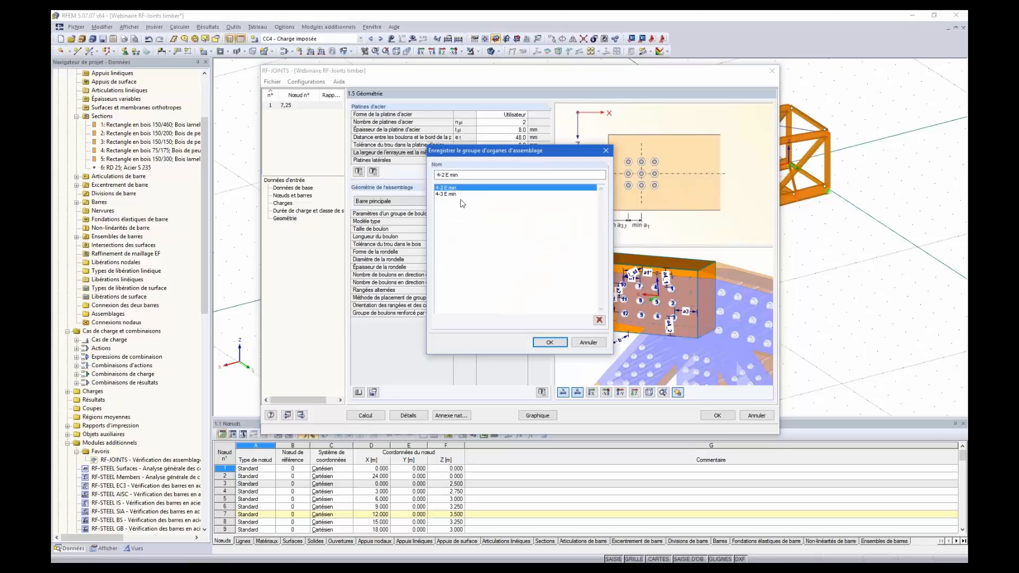
left_click(599, 320)
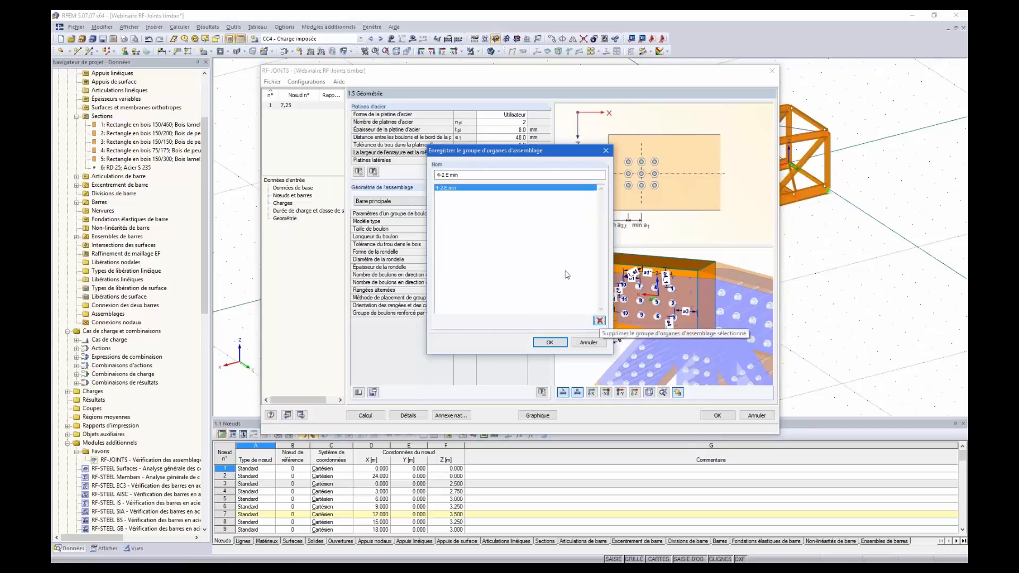
left_click(599, 320)
key("Delete")
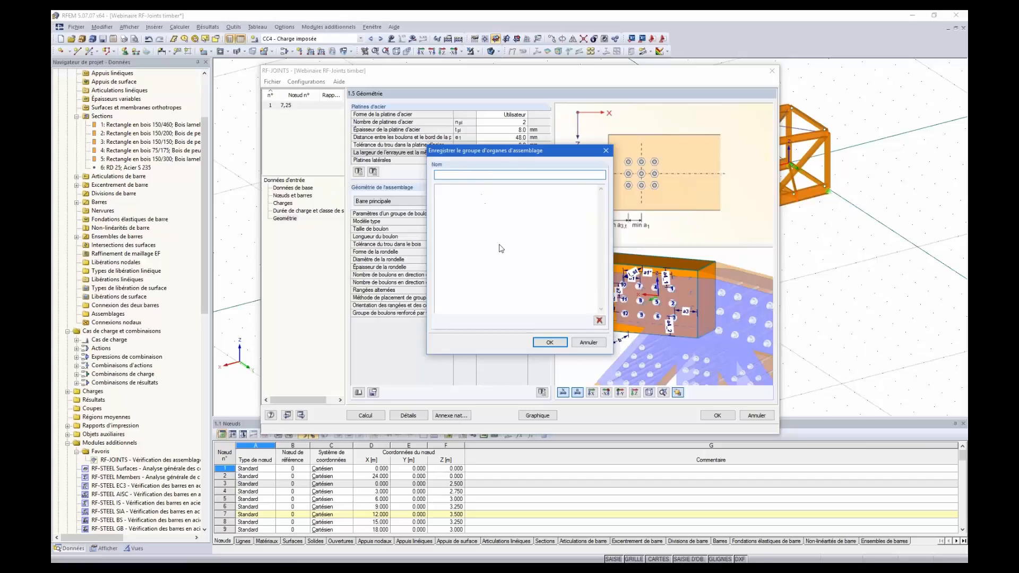
Step: Save the main member's bolt group under the name 4-3 E min
left_click_drag(514, 154, 651, 166)
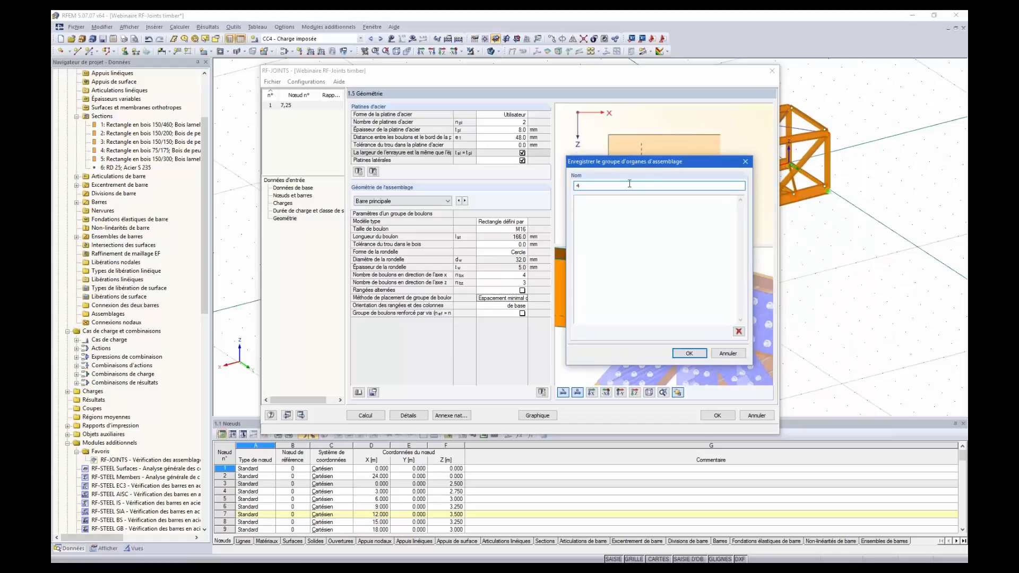
left_click_drag(637, 162, 622, 142)
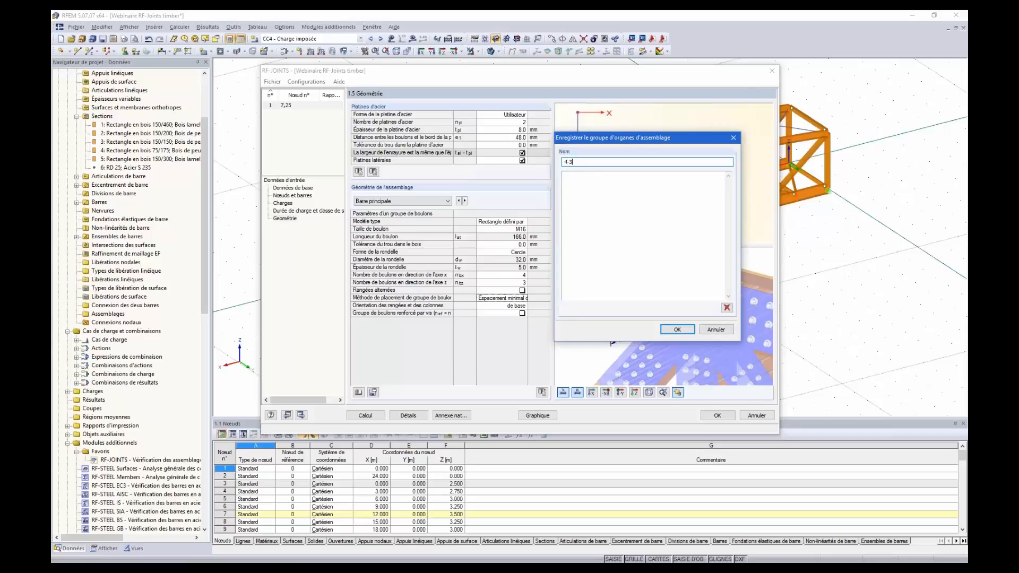
left_click_drag(611, 137, 645, 135)
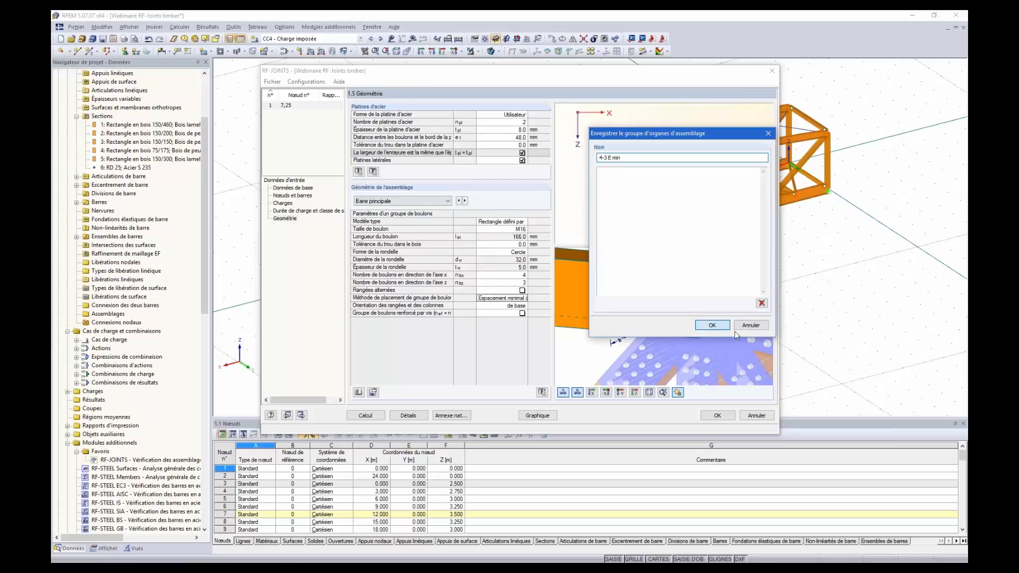
left_click(713, 324)
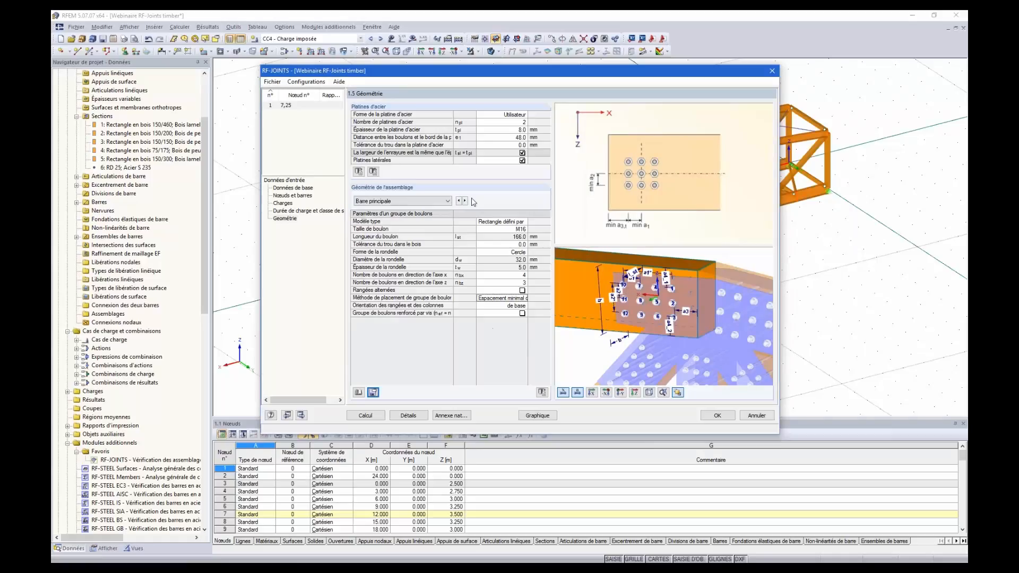
Step: Load the saved fastener group 4-3 E min onto connected member 1 and check its placement method
scroll(564, 270, "down", 3)
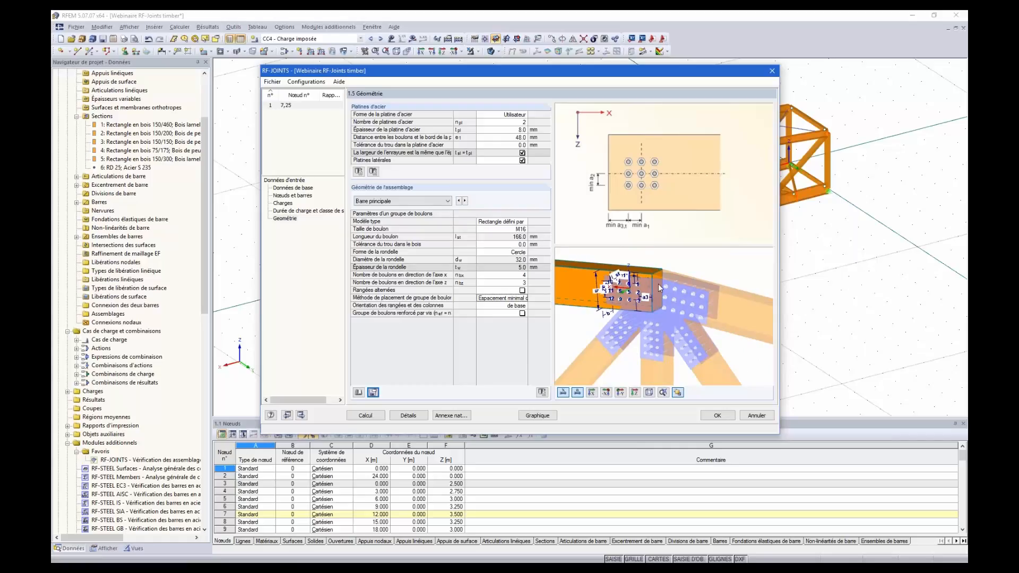
left_click(465, 202)
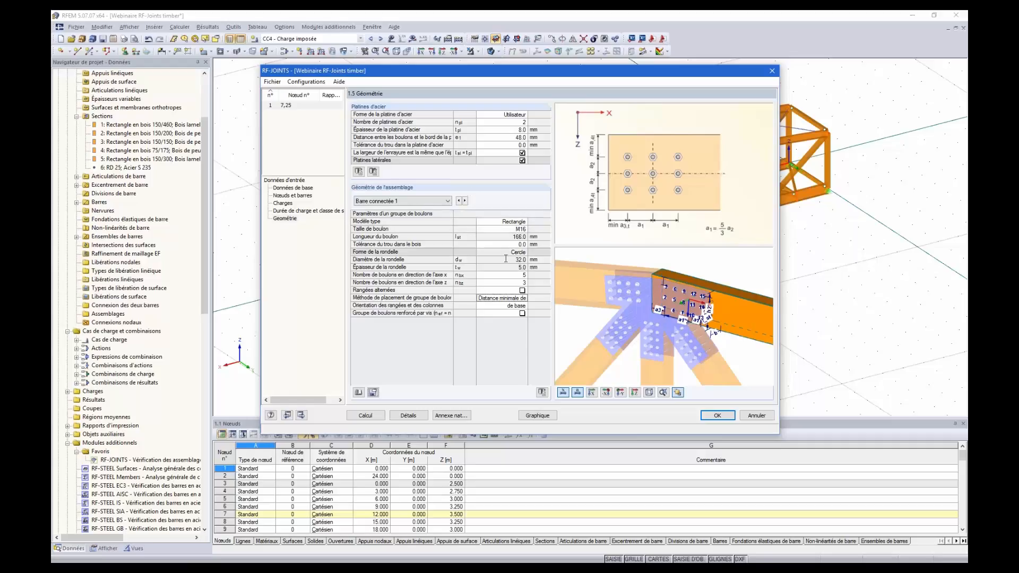
left_click(359, 393)
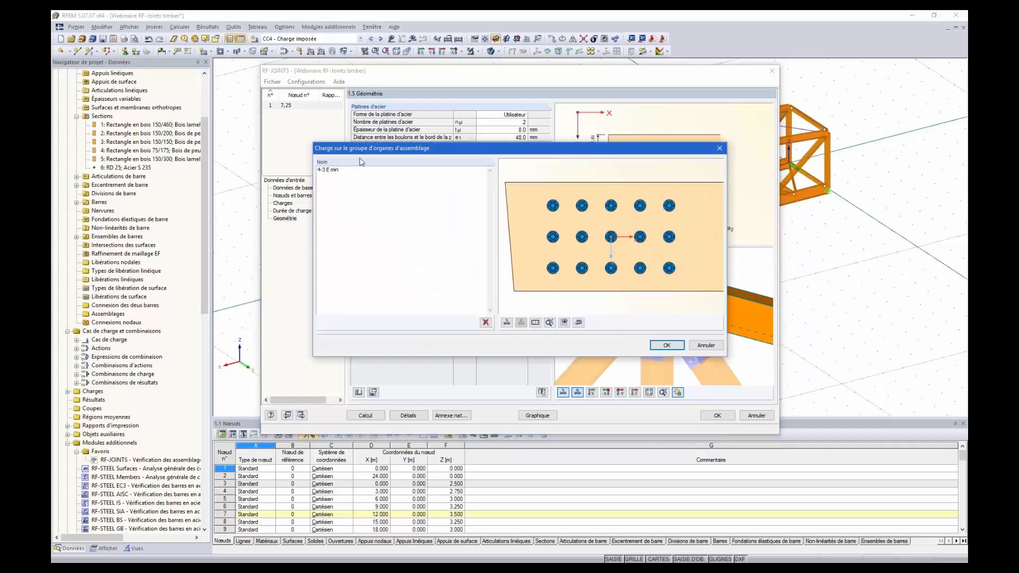
left_click(335, 170)
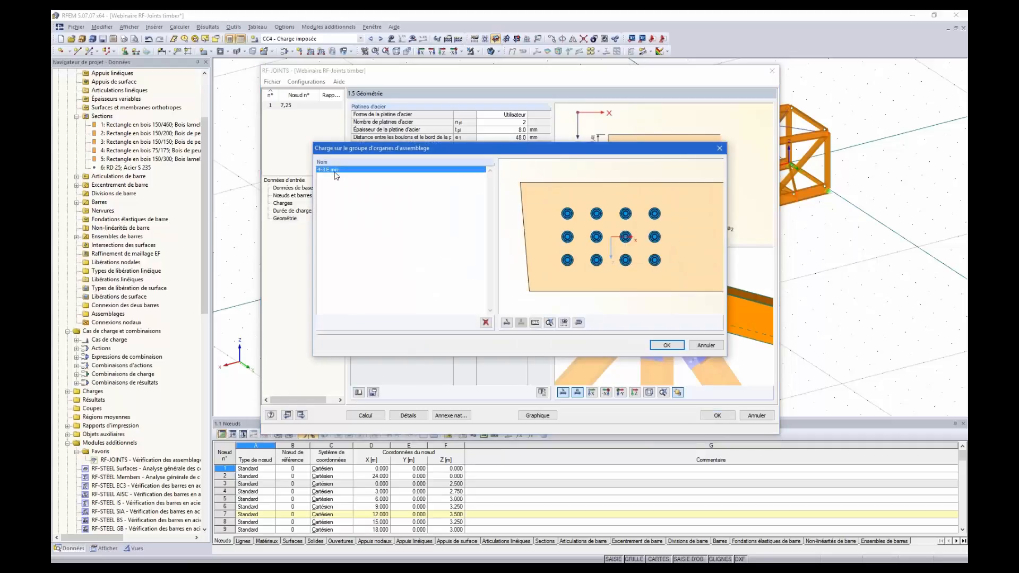
left_click(672, 345)
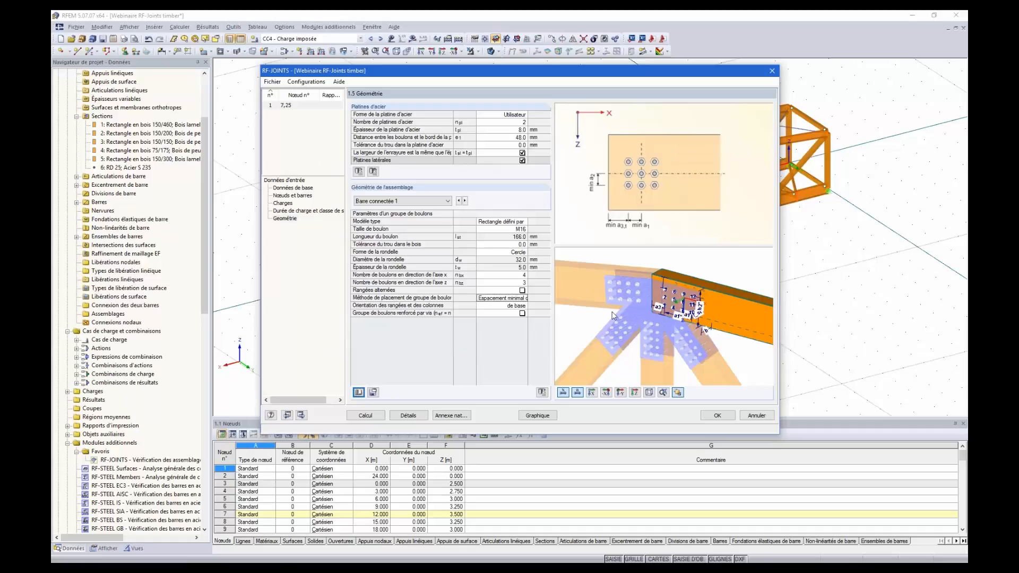
left_click(502, 298)
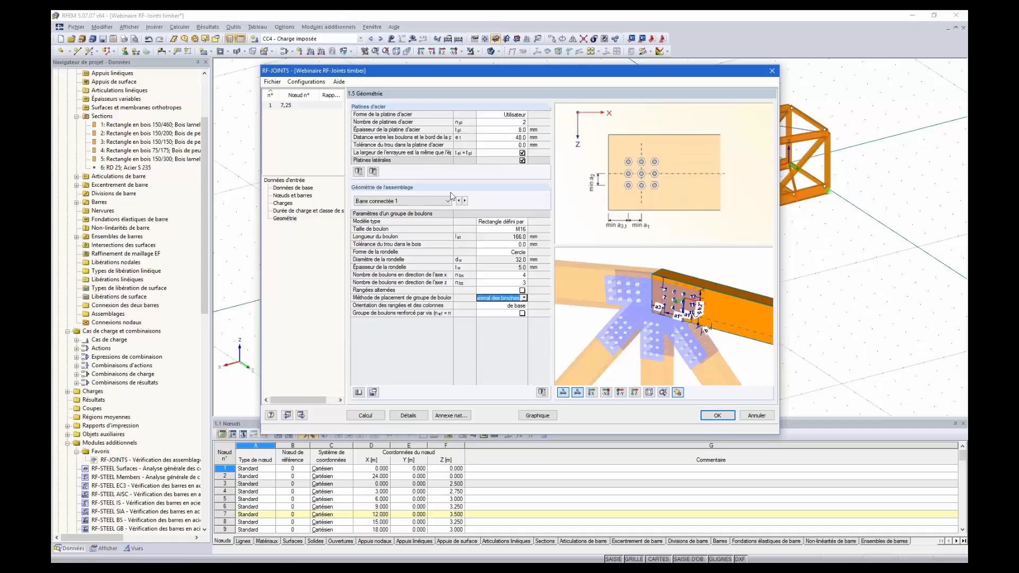
Step: Set connected member 2's bolts to M16, with 4 bolts in the x direction and 2 in the z direction
left_click(465, 201)
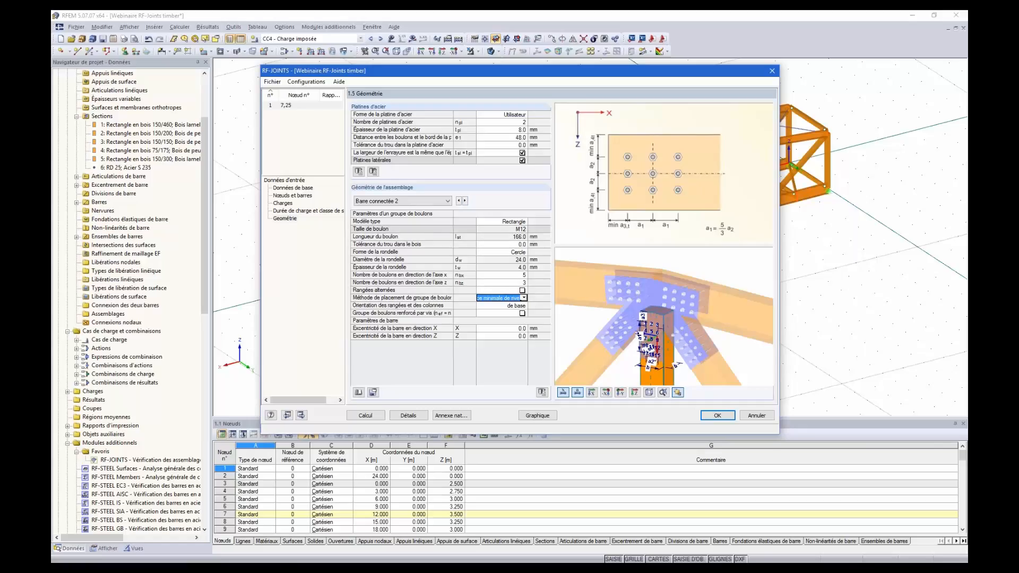
left_click(507, 223)
left_click(506, 229)
left_click(523, 228)
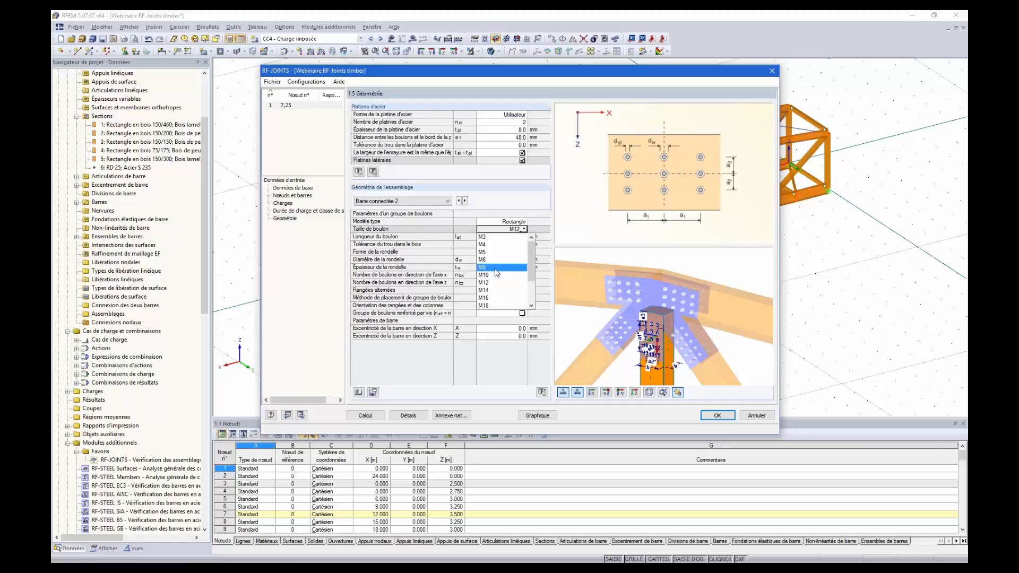
left_click(497, 300)
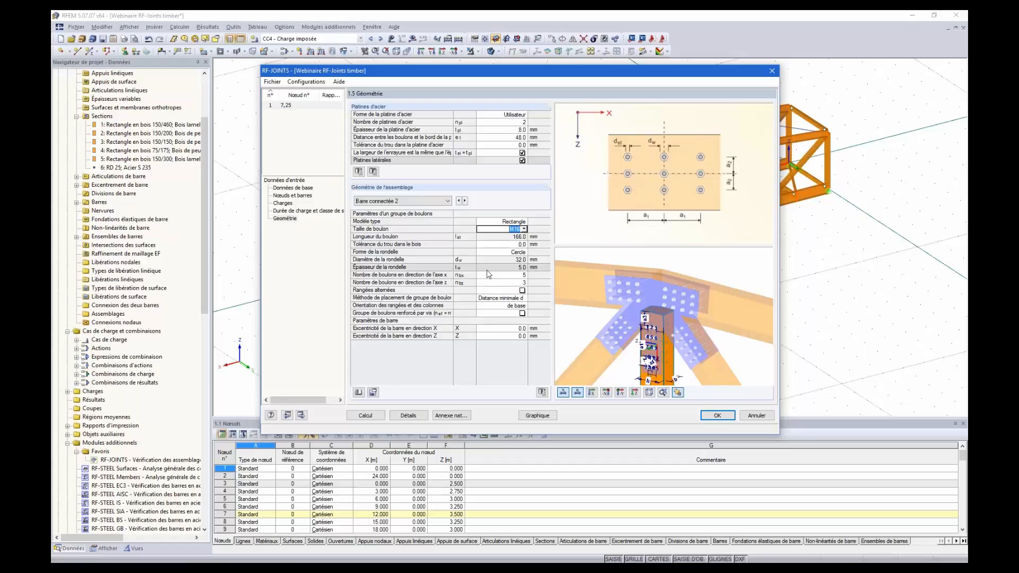
left_click(517, 283)
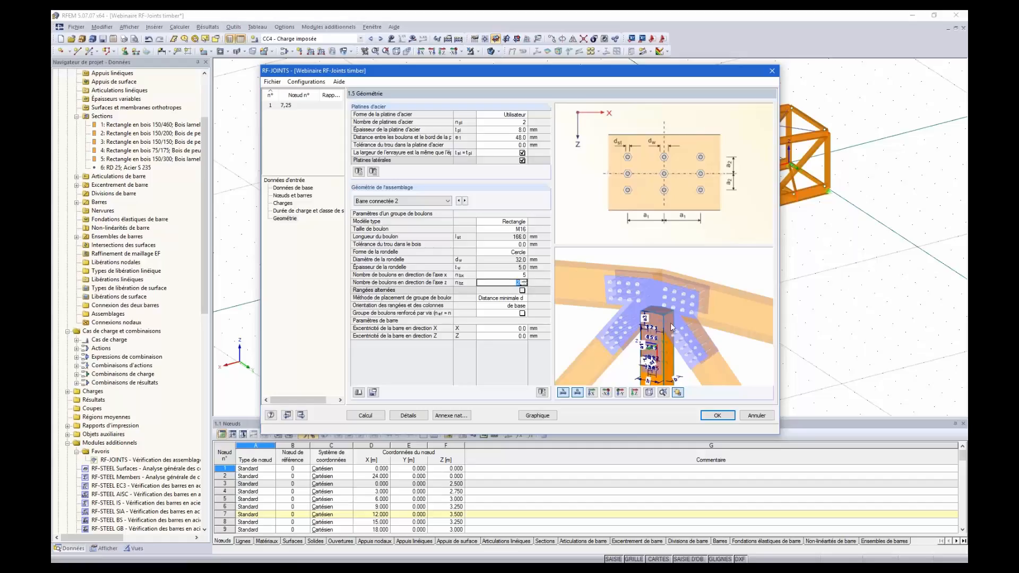
left_click(524, 275)
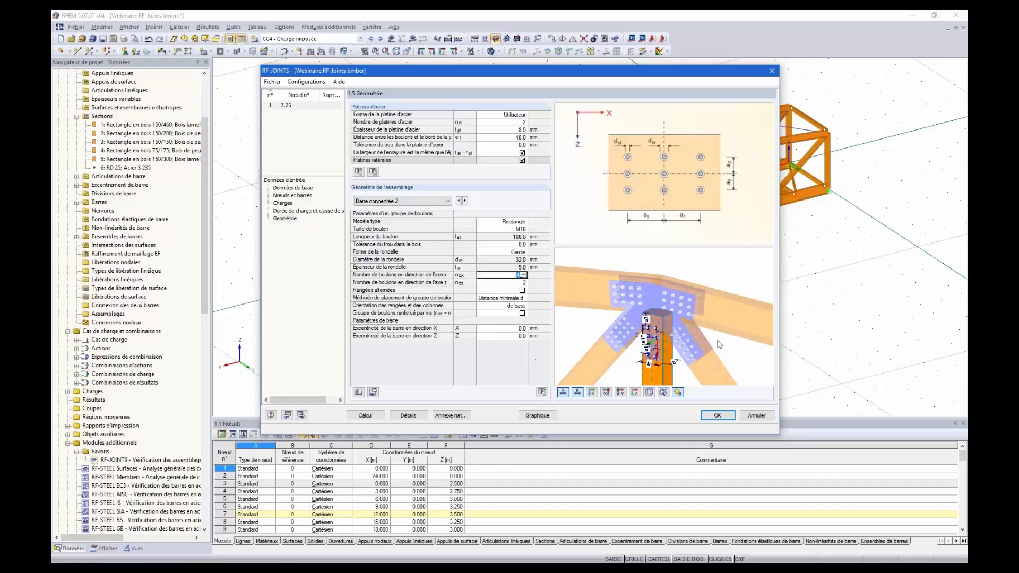
Step: Set connected member 2's placement method to Espacement minimal des broches and save the bolt group as 4-2 E min
left_click(496, 298)
left_click(524, 298)
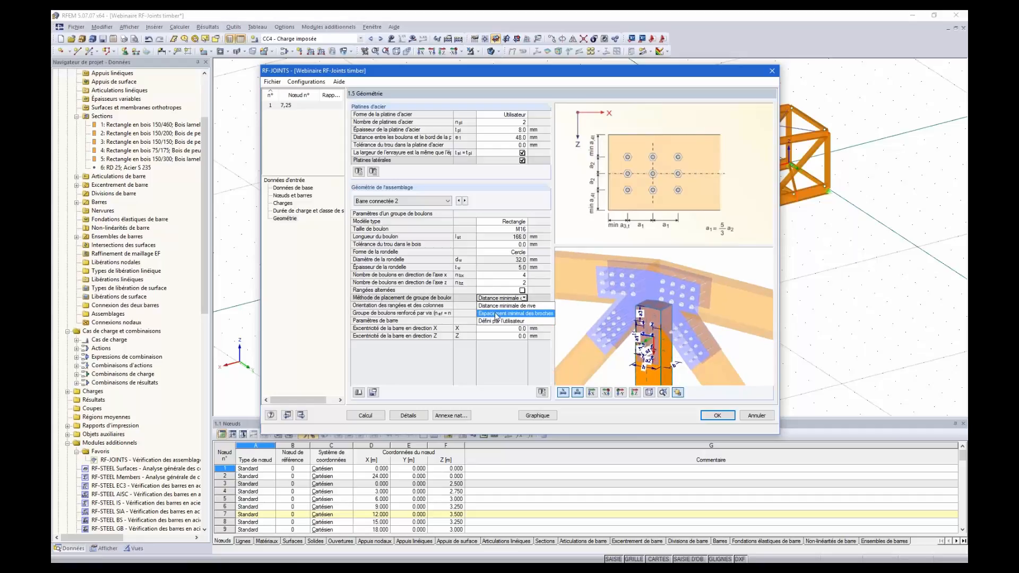
left_click(496, 320)
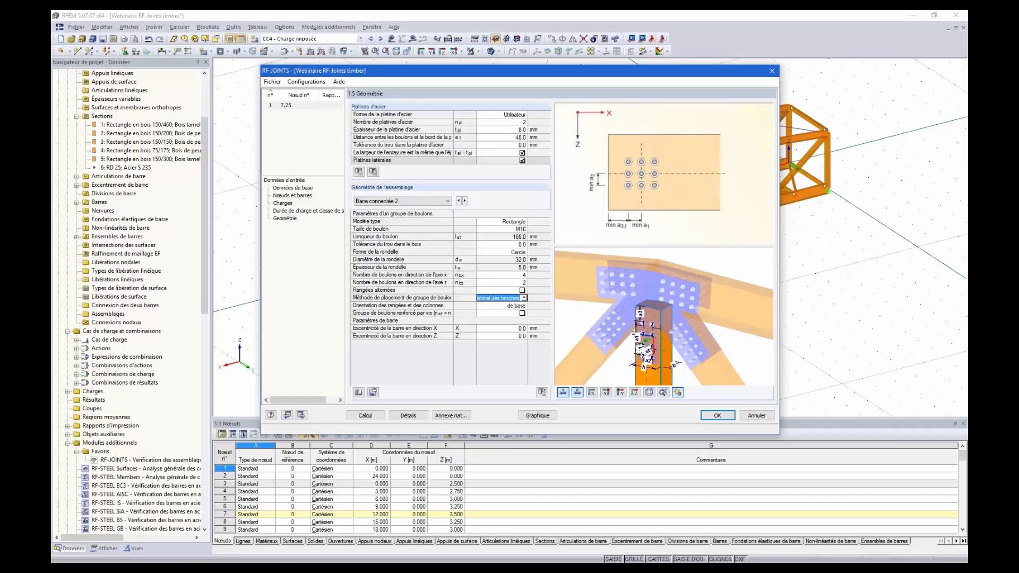
left_click(373, 392)
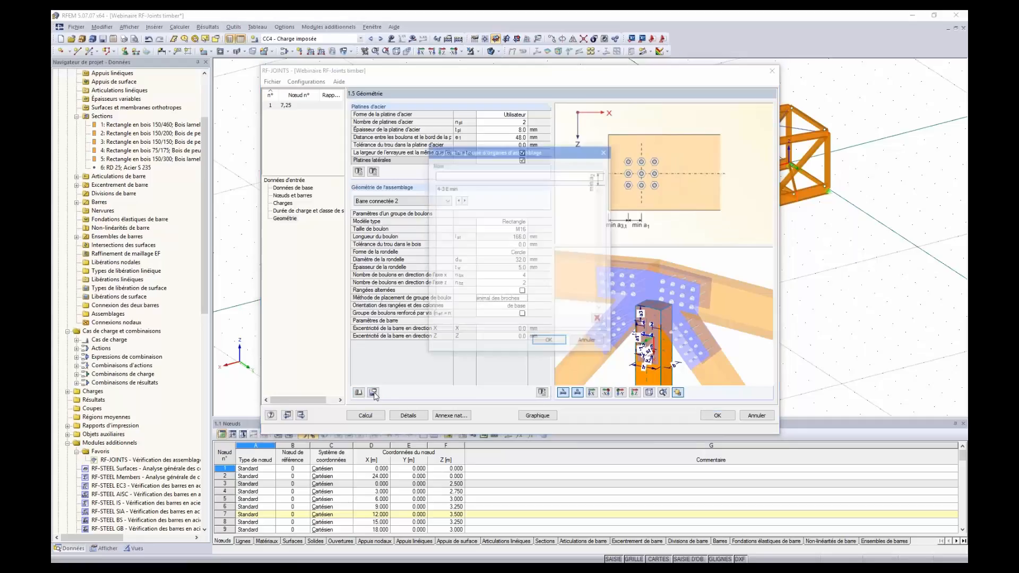
left_click(437, 175)
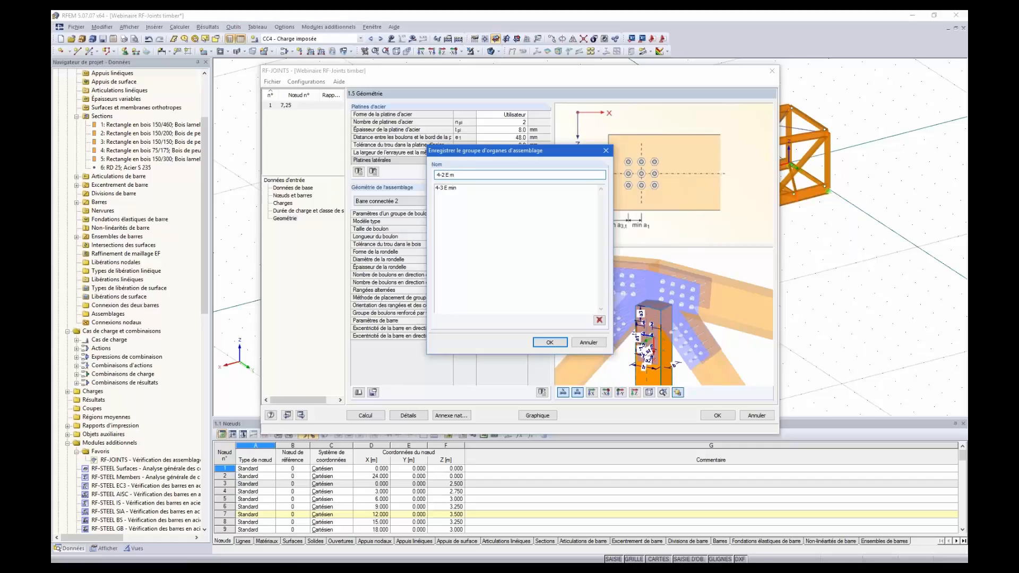
left_click(546, 343)
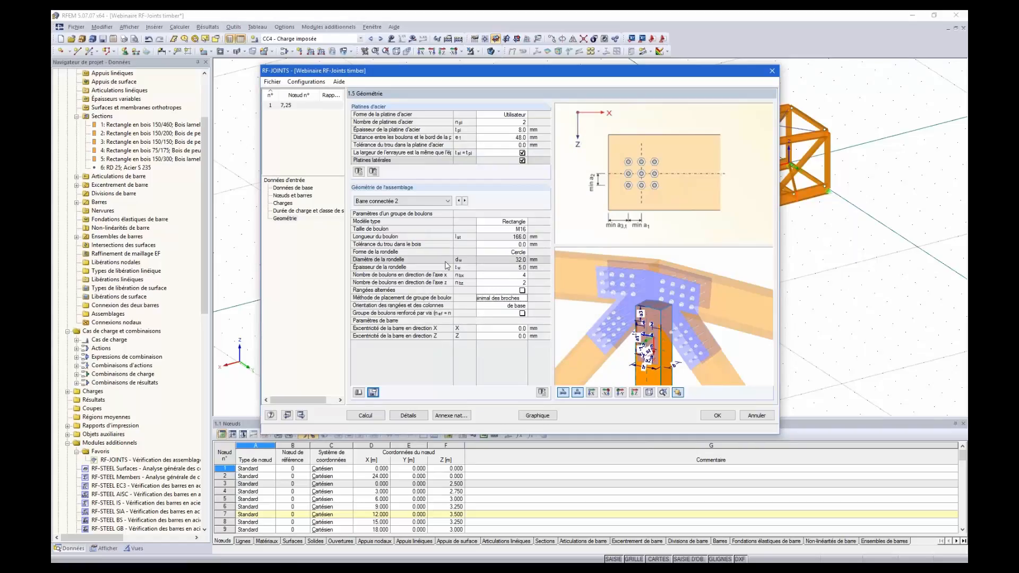
Step: Load the saved fastener group 4-2 E min onto connected members 2 and 3
left_click(359, 393)
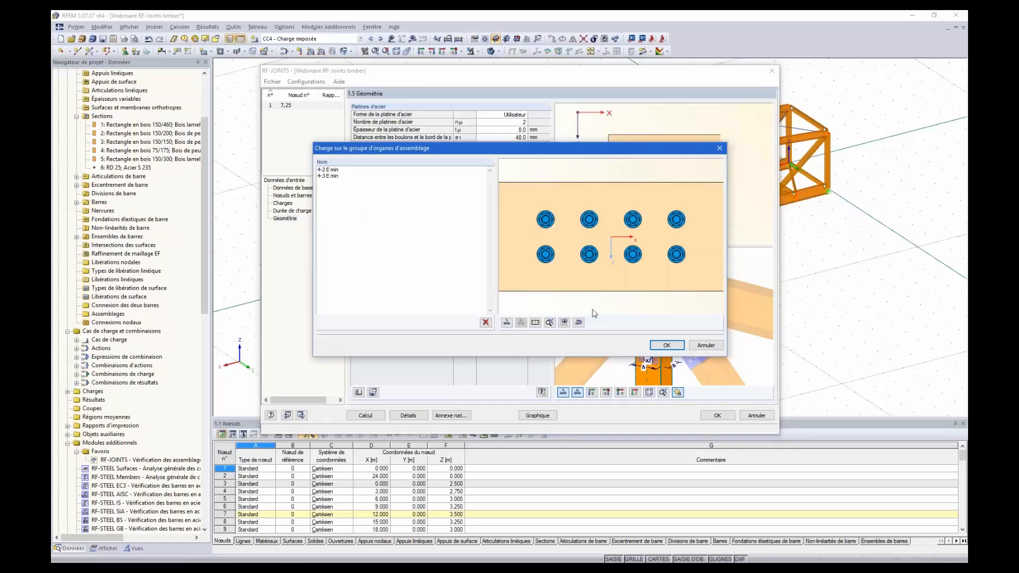
left_click(667, 345)
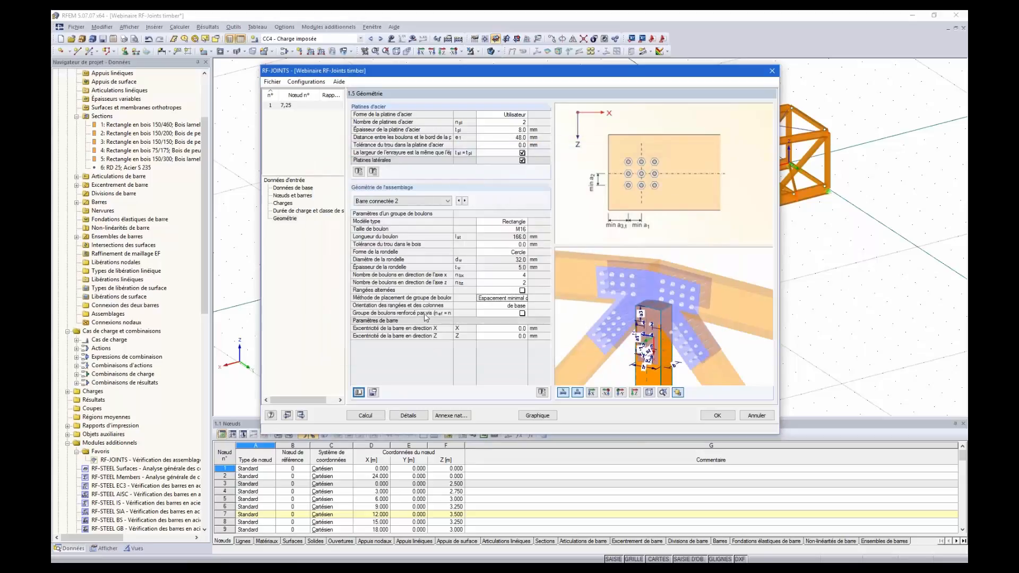
left_click(465, 201)
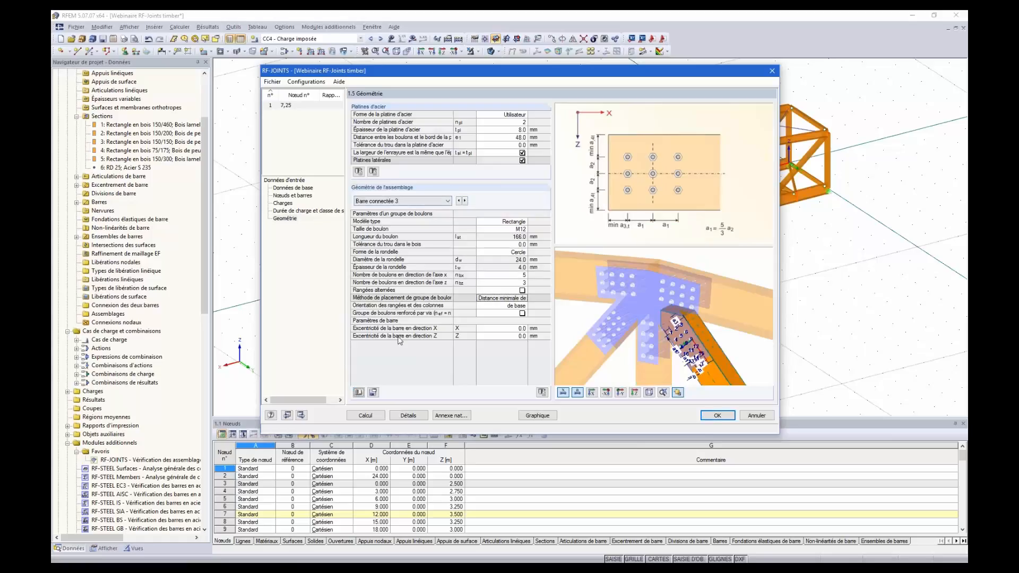
left_click(359, 393)
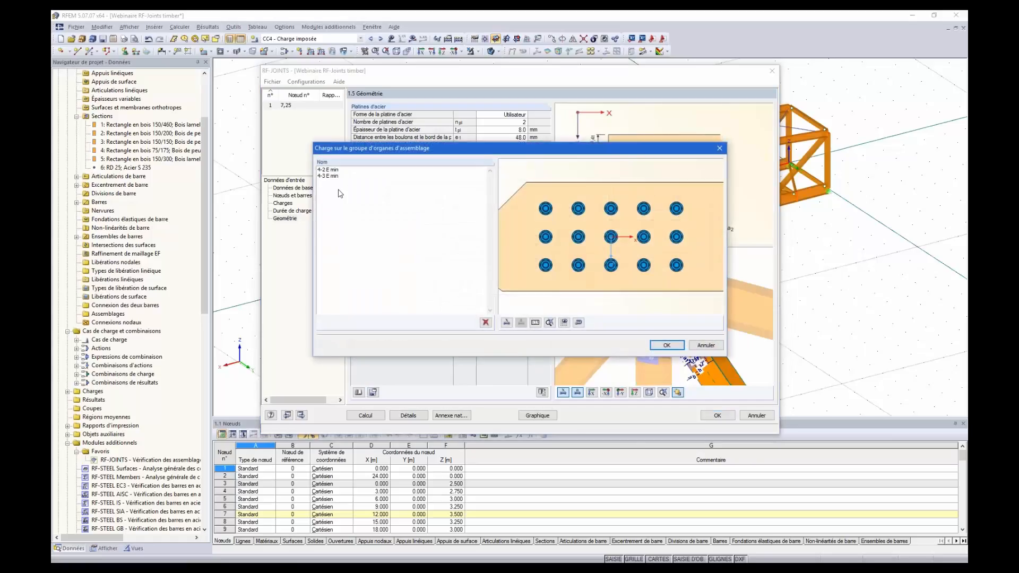
left_click(668, 346)
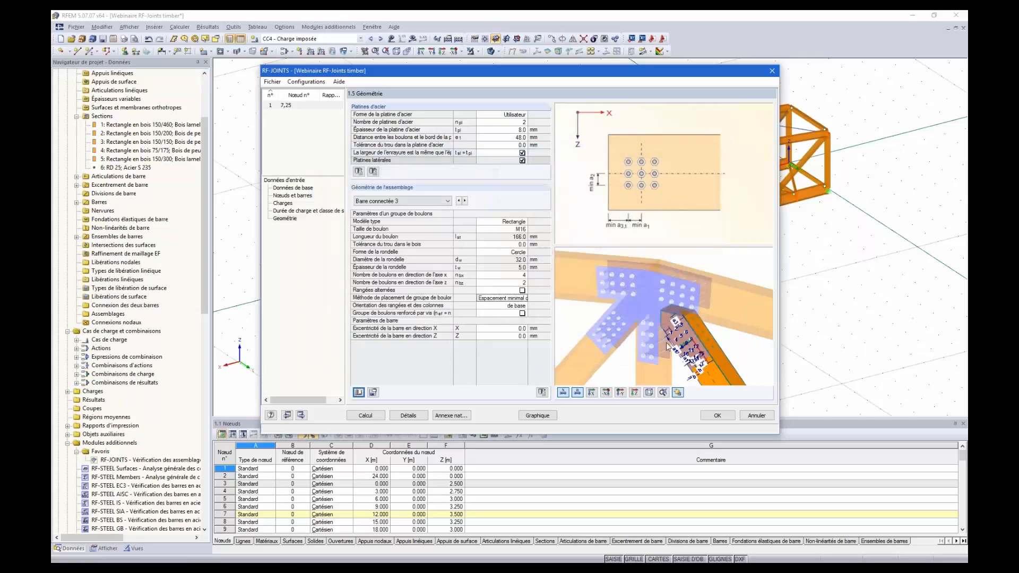
Step: Load the saved fastener group 4-2 E min onto connected member 4 and check its placement method
left_click(465, 202)
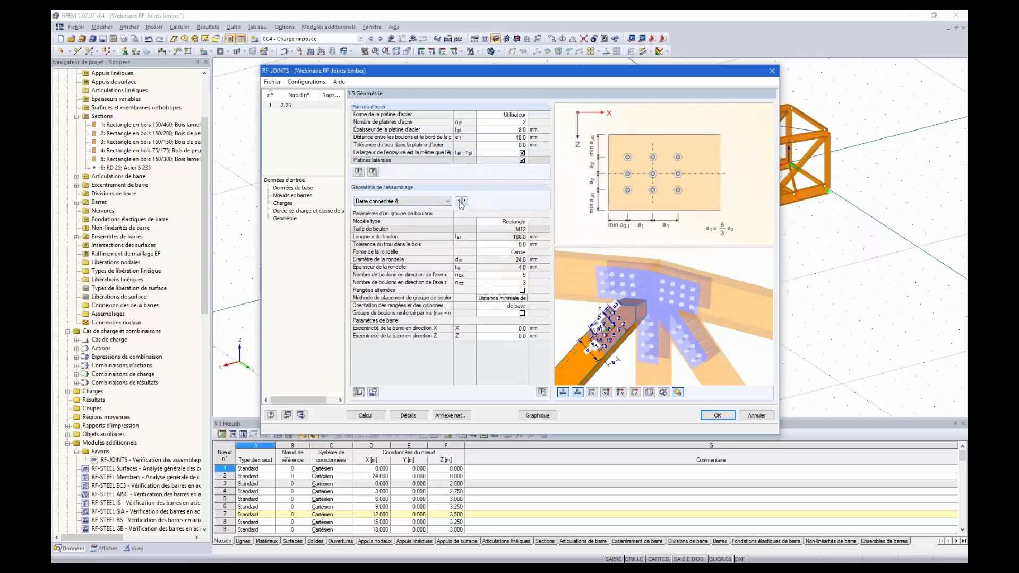
left_click(358, 392)
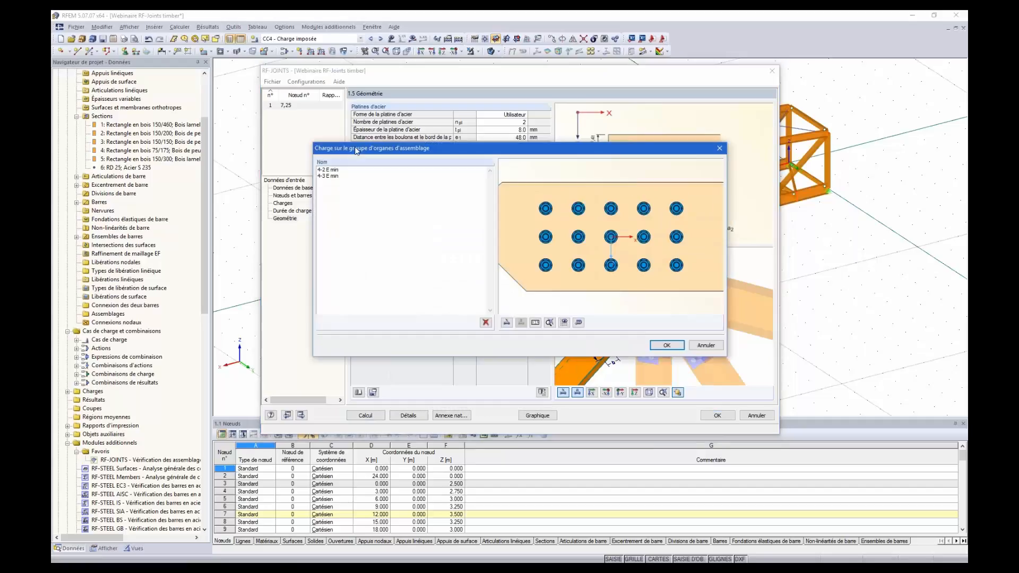
left_click(329, 169)
left_click(667, 345)
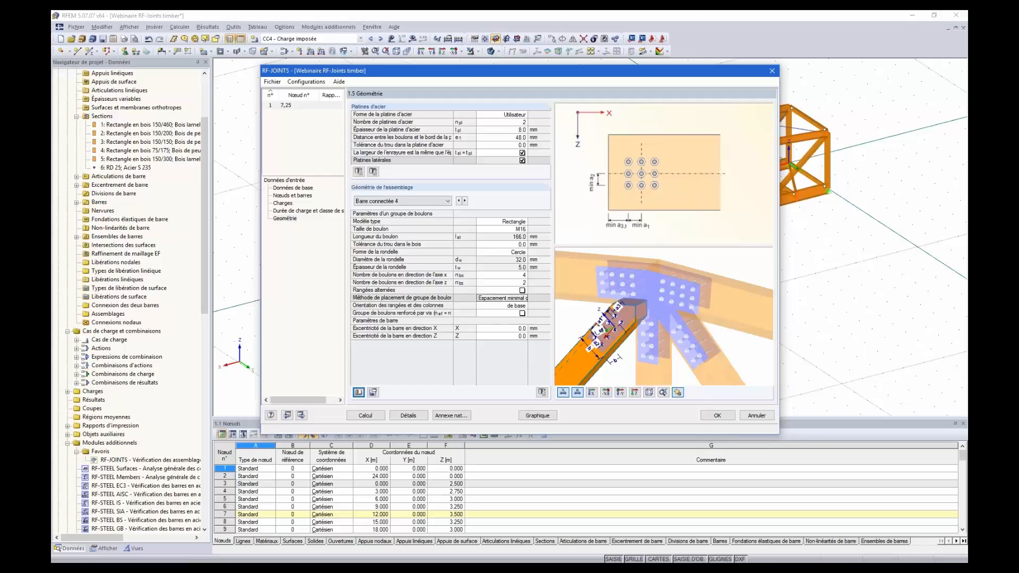
left_click(502, 297)
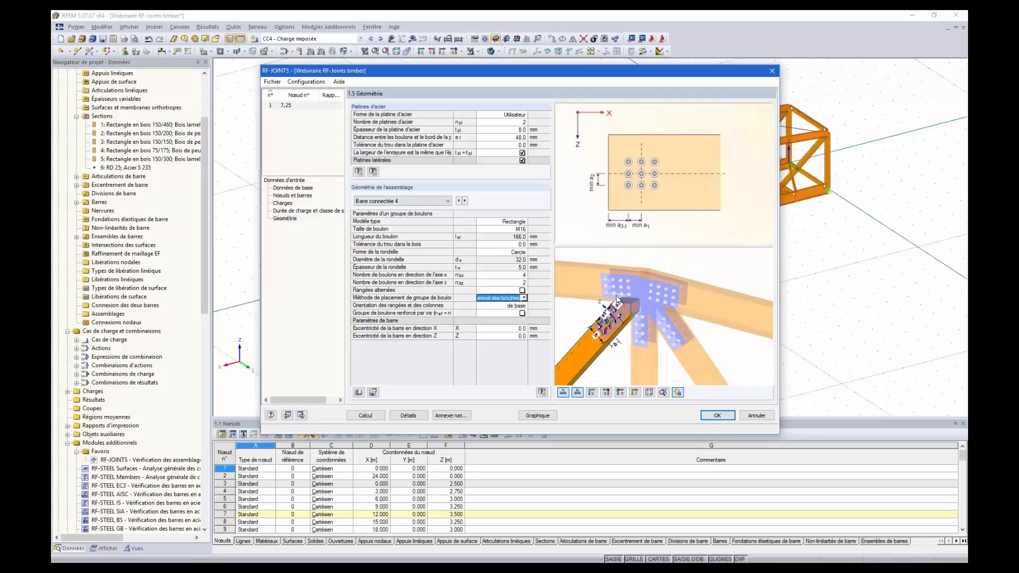
middle_click_drag(617, 299, 629, 350, "ctrl")
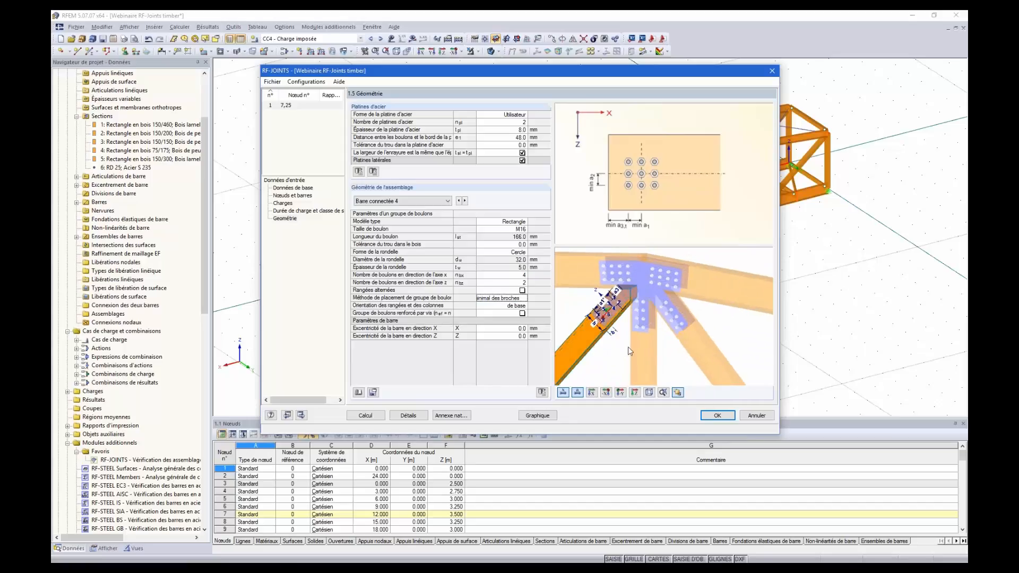
Step: Calculate the joint and open the geometry results
left_click(366, 416)
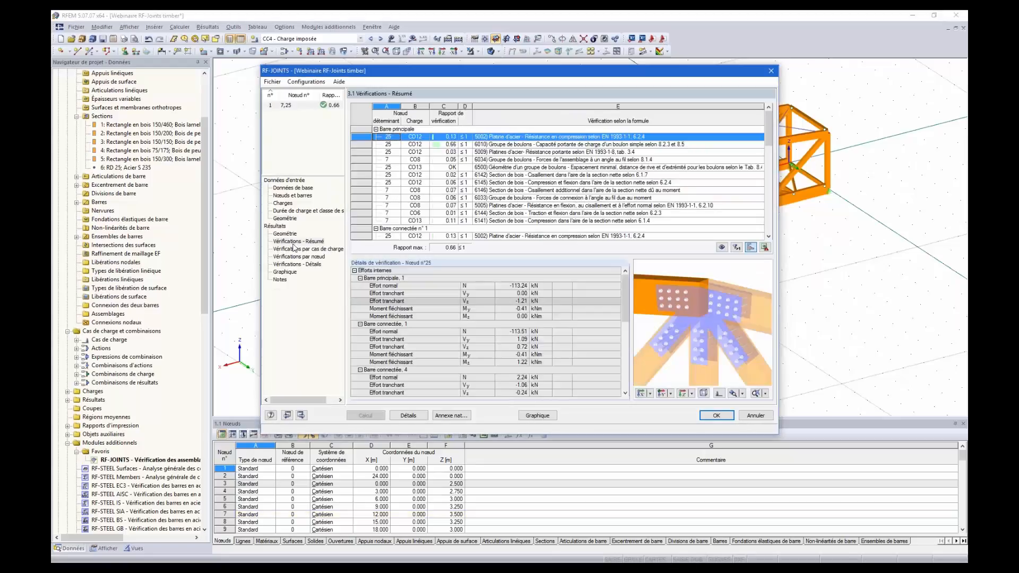
left_click(285, 234)
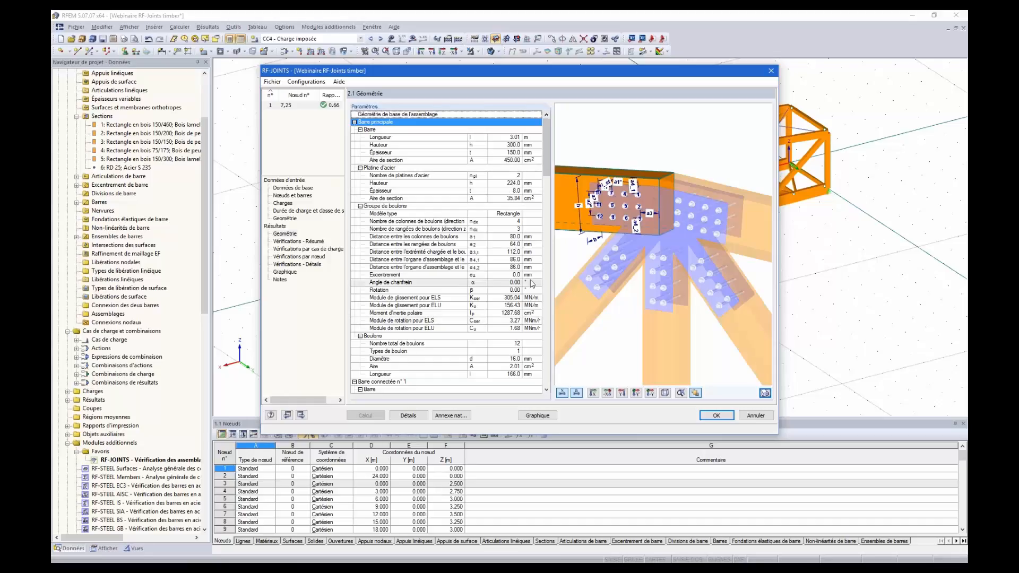
Step: Examine the steel plate, bolt group and bolt parameters of the main member and connected member 1, and collapse the main member's results
scroll(476, 301, "down", 5)
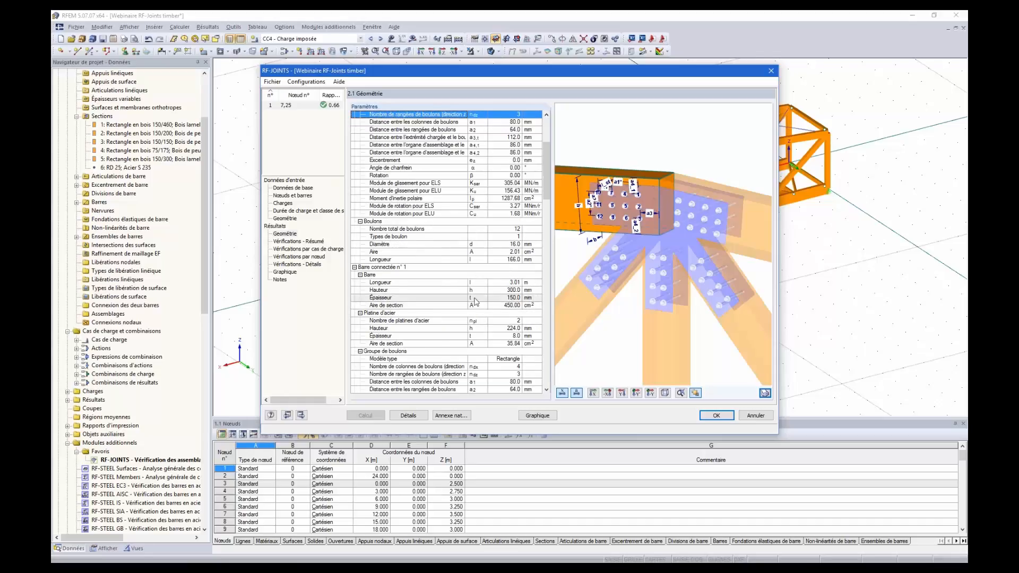
scroll(440, 254, "up", 2)
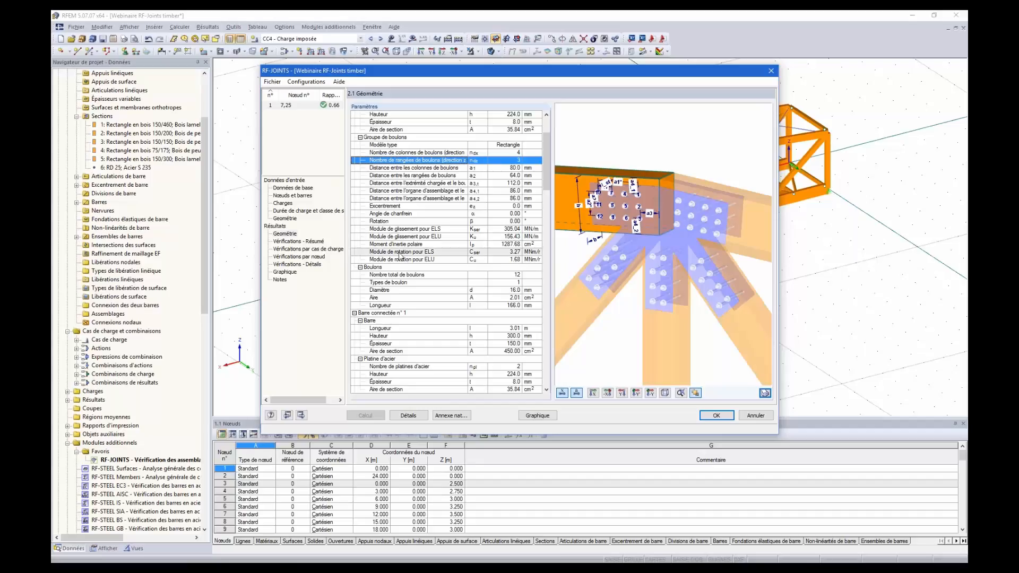
scroll(402, 263, "down", 2)
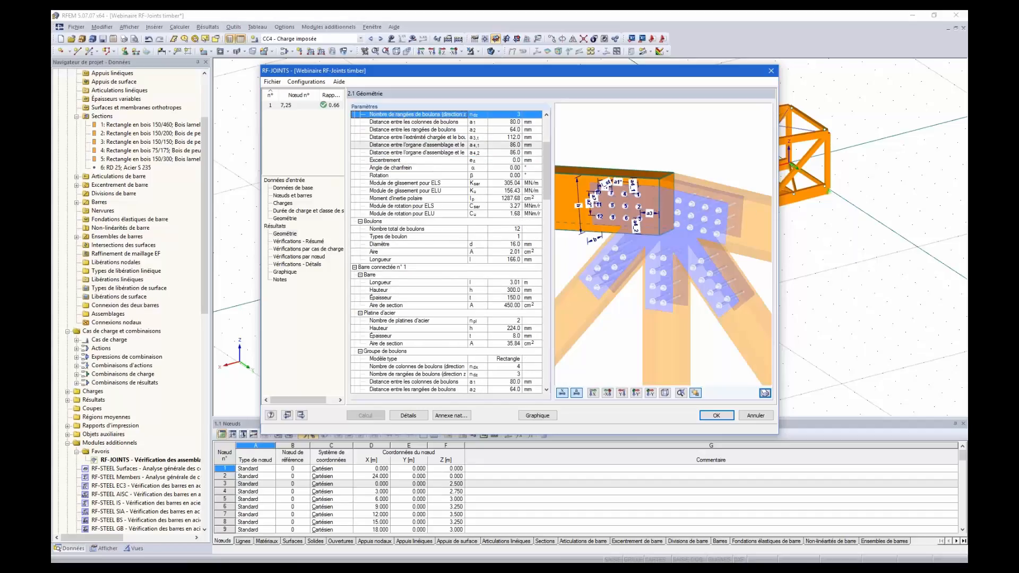
scroll(544, 192, "down", 7)
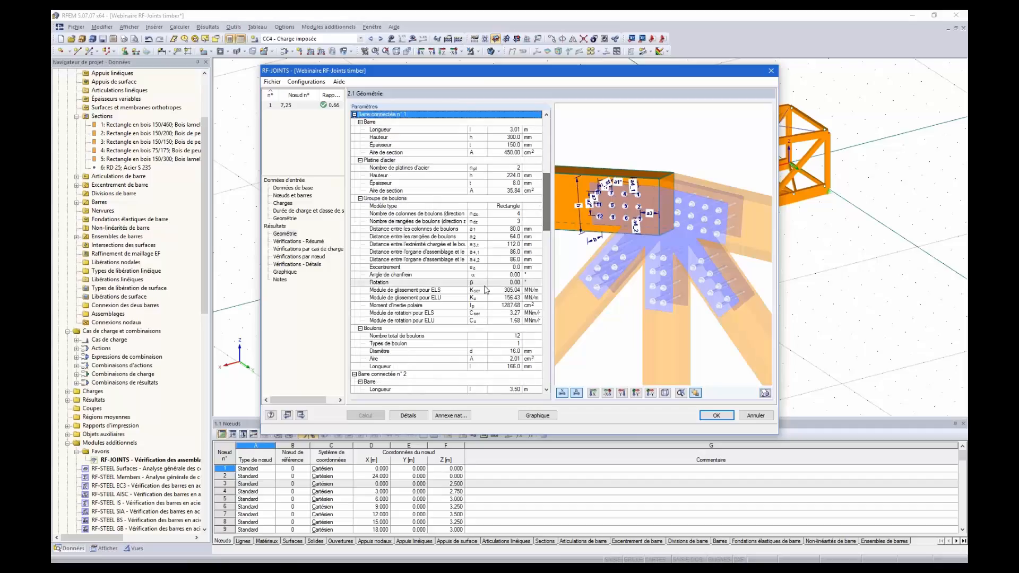
scroll(374, 154, "up", 10)
scroll(409, 238, "up", 2)
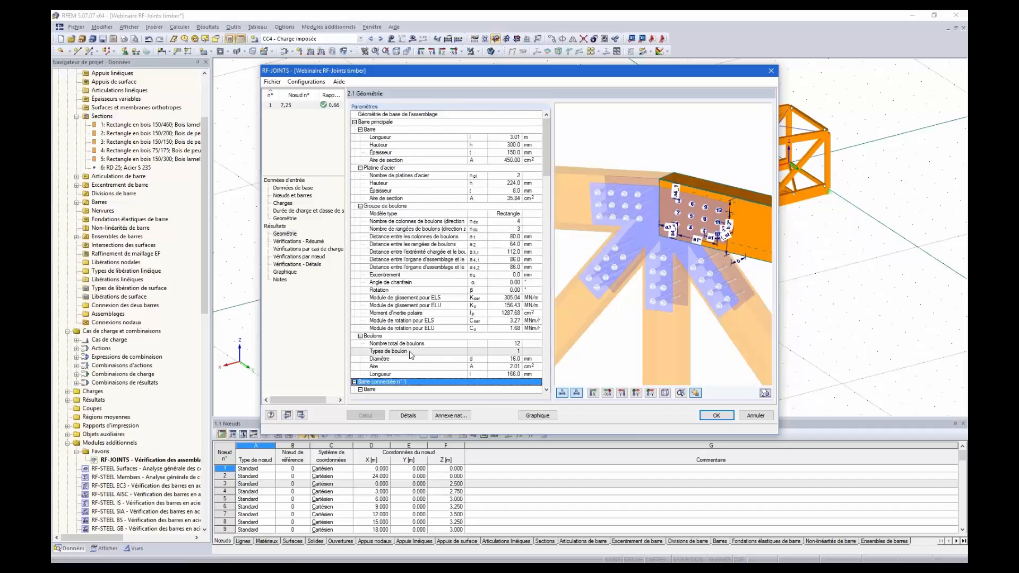
left_click(354, 122)
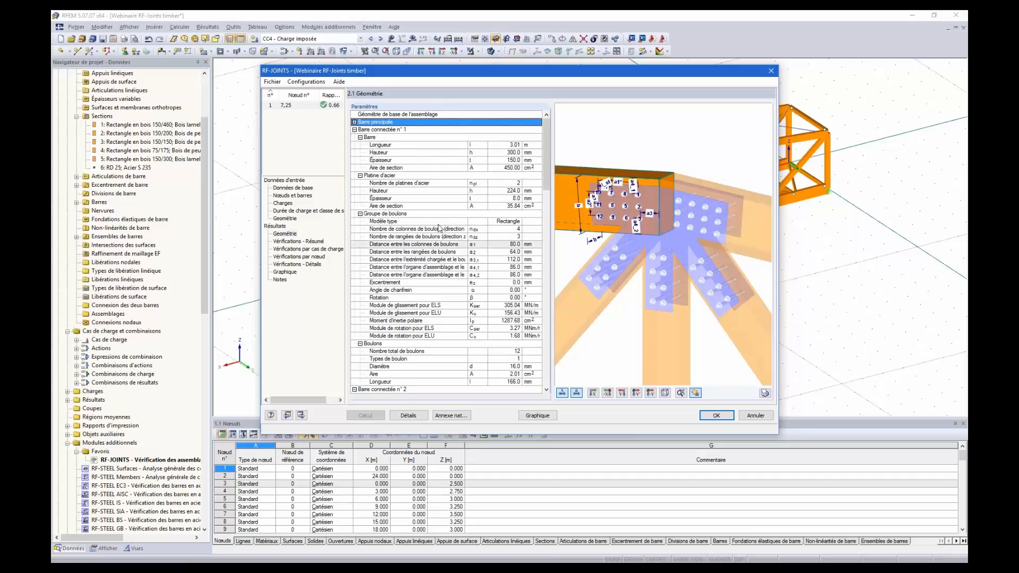
Step: Review the result geometry parameters of connected bars 1 to 4, including their steel plates, bolt groups and bolts
scroll(442, 308, "down", 1)
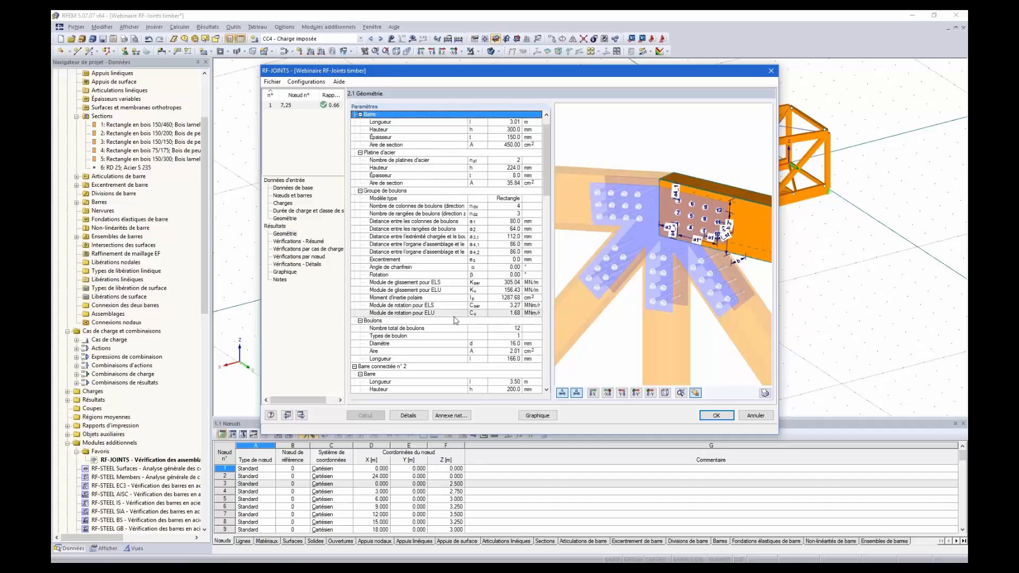
scroll(394, 242, "down", 7)
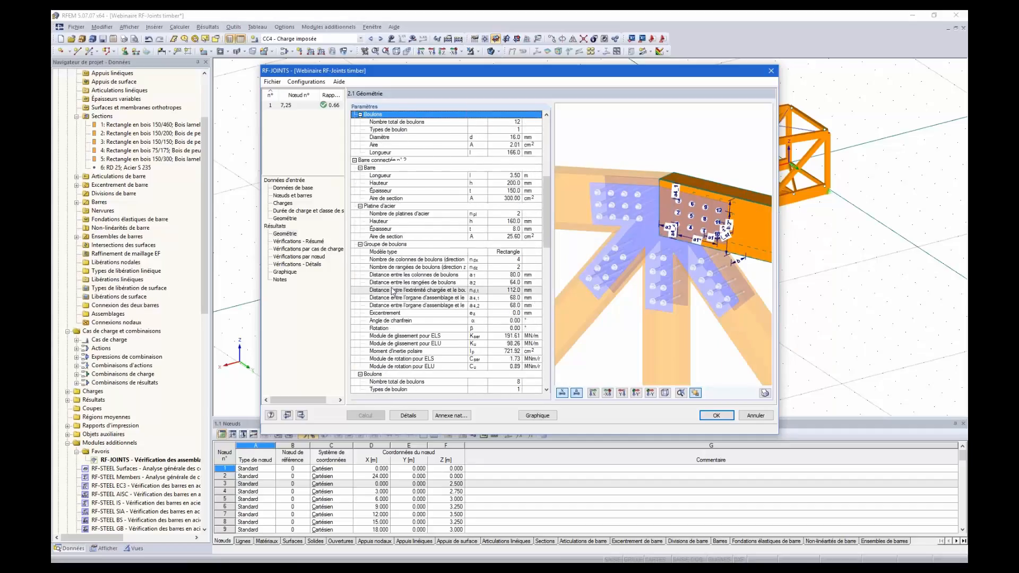
scroll(395, 294, "down", 6)
scroll(407, 237, "down", 7)
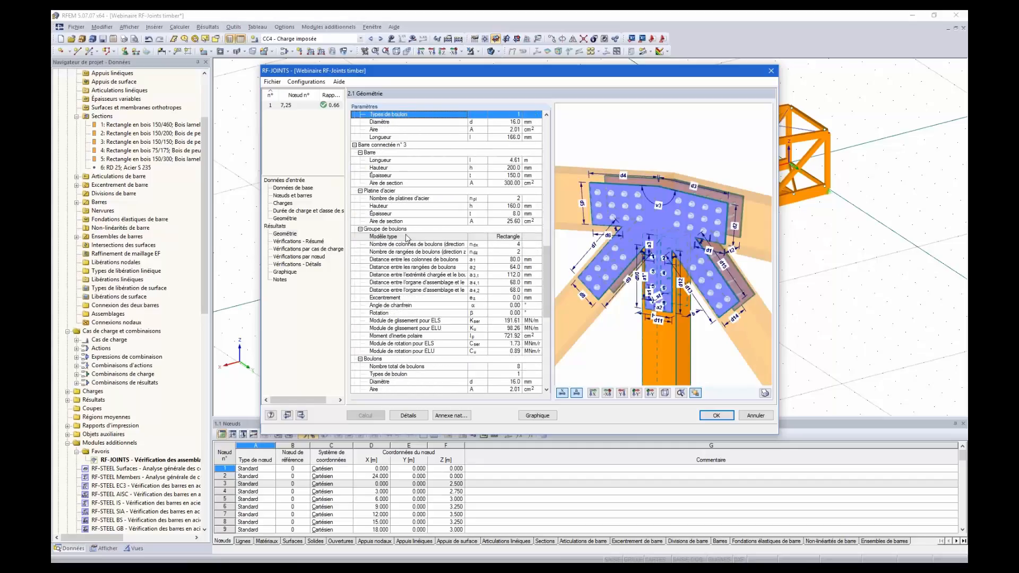
scroll(408, 241, "down", 2)
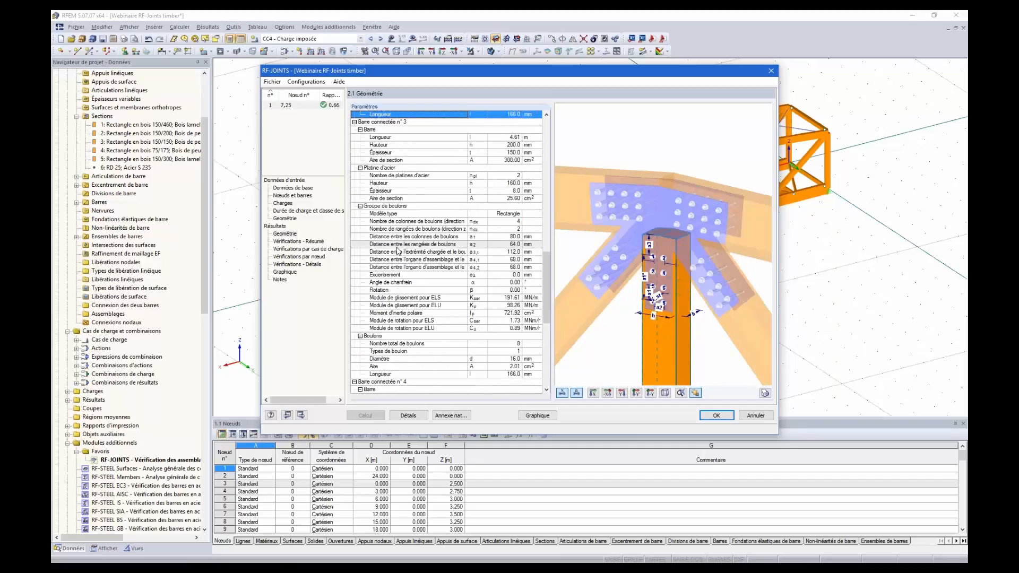
scroll(398, 249, "down", 7)
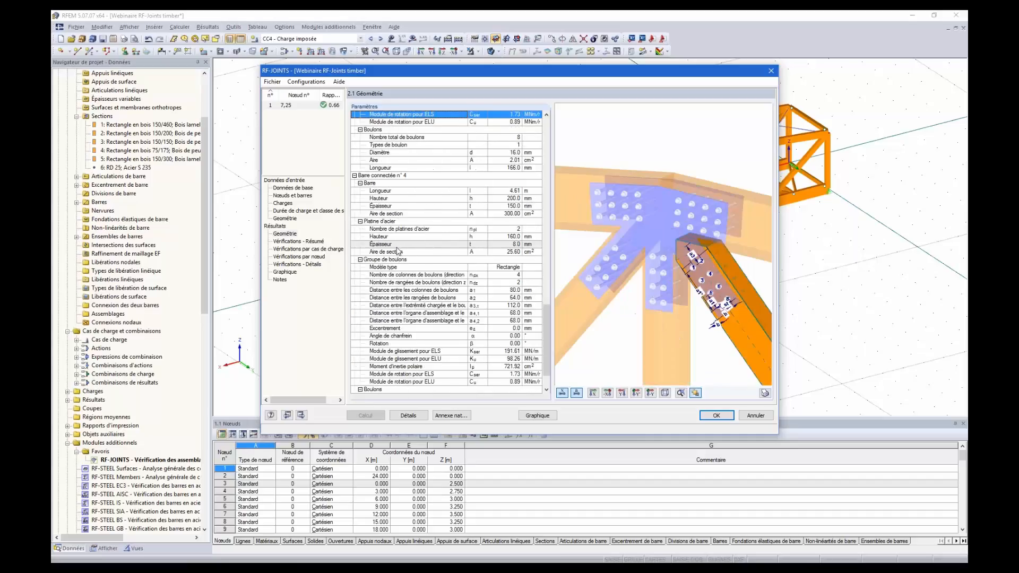
scroll(398, 250, "down", 2)
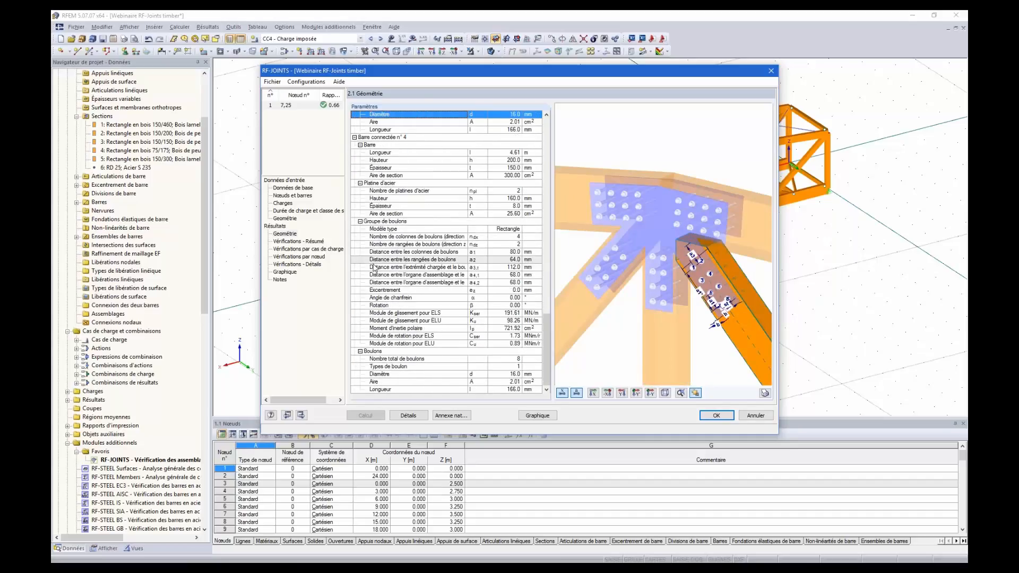
Step: Look through the joint verifications as a summary, by load case, by node and in detail
left_click(294, 242)
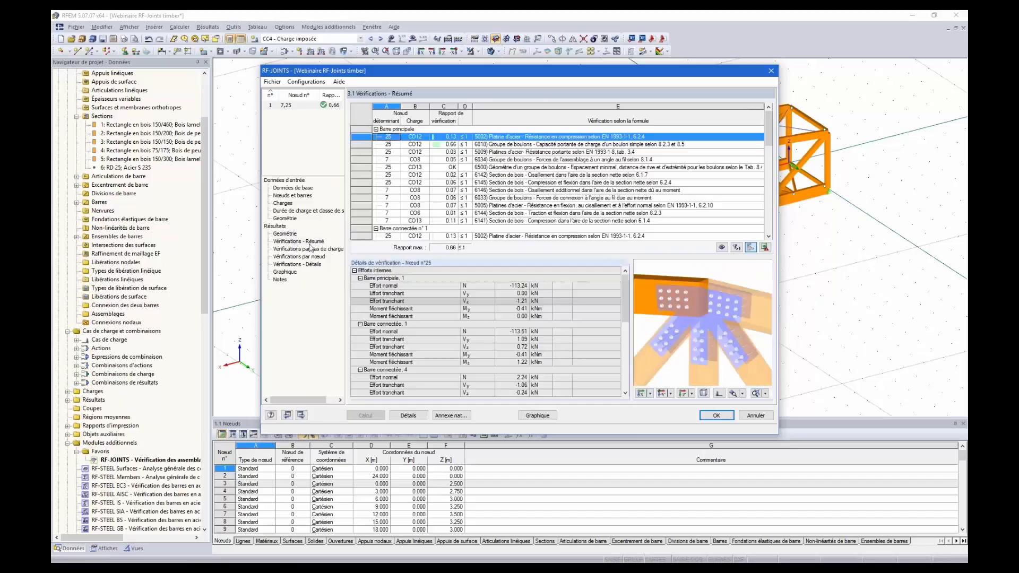
left_click(325, 250)
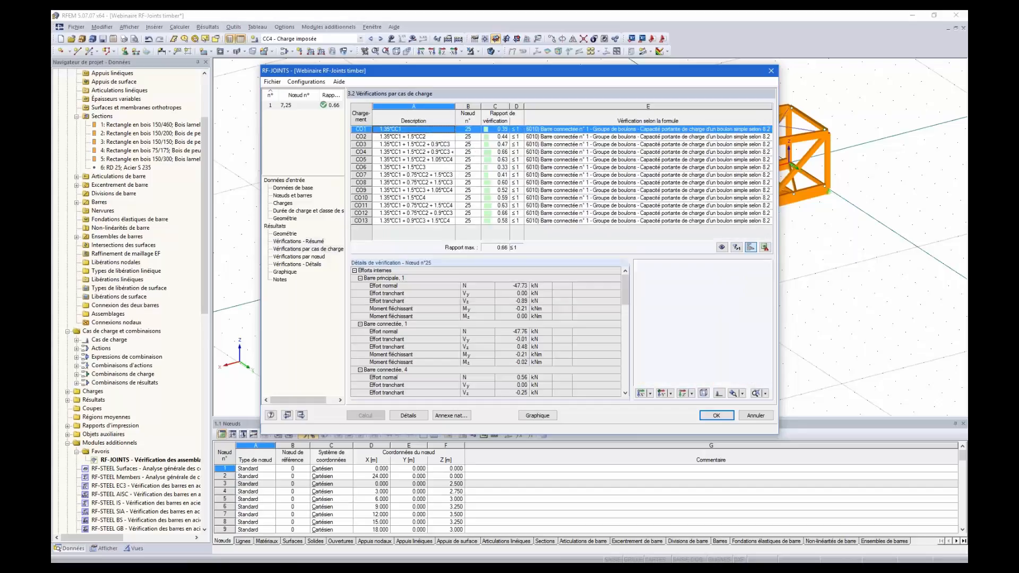
left_click(313, 257)
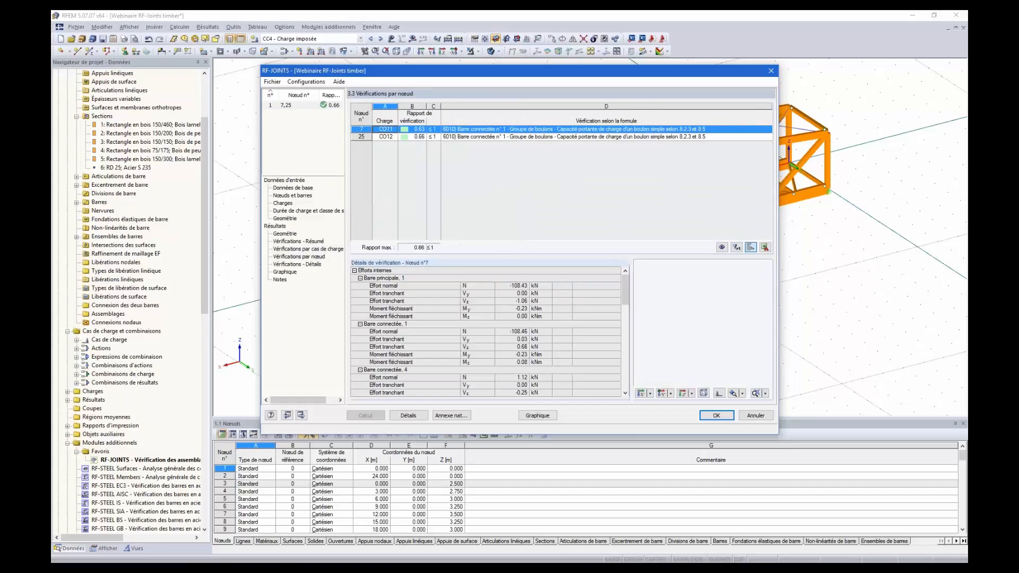
left_click(314, 265)
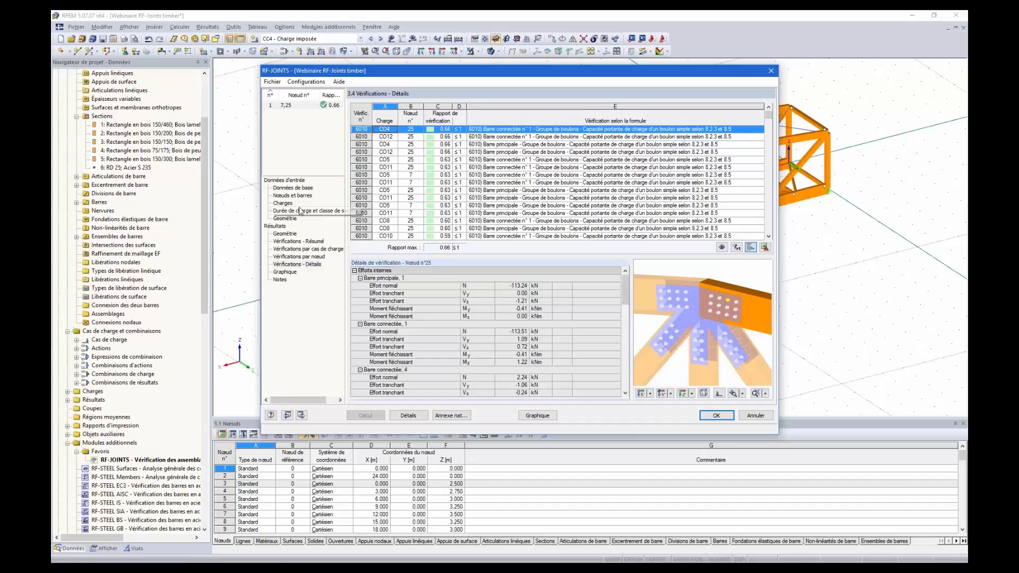
Step: In the verification summary, inspect the full details of the main bar's steel plate compression check 5002
left_click(317, 241)
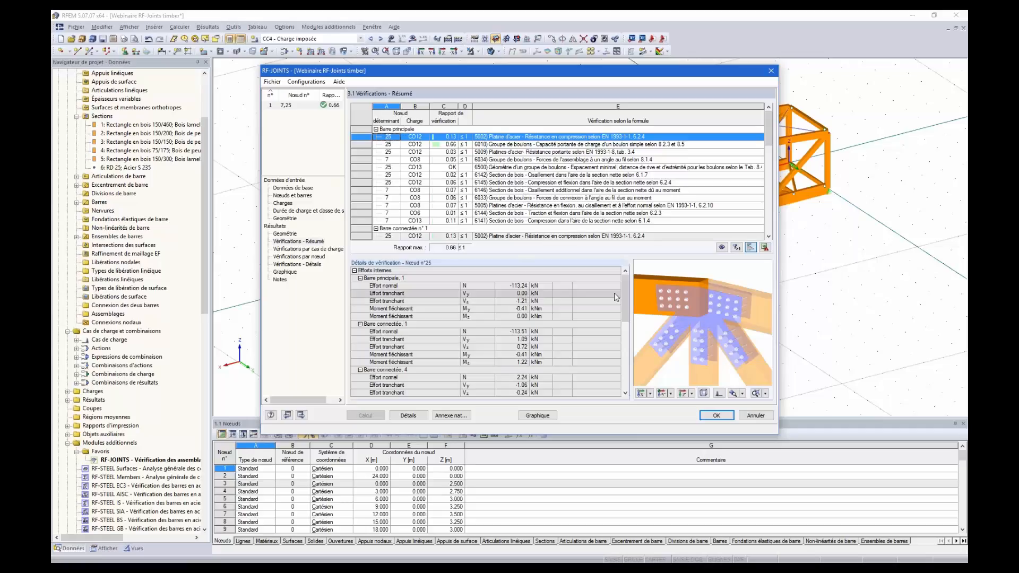
scroll(600, 308, "down", 1)
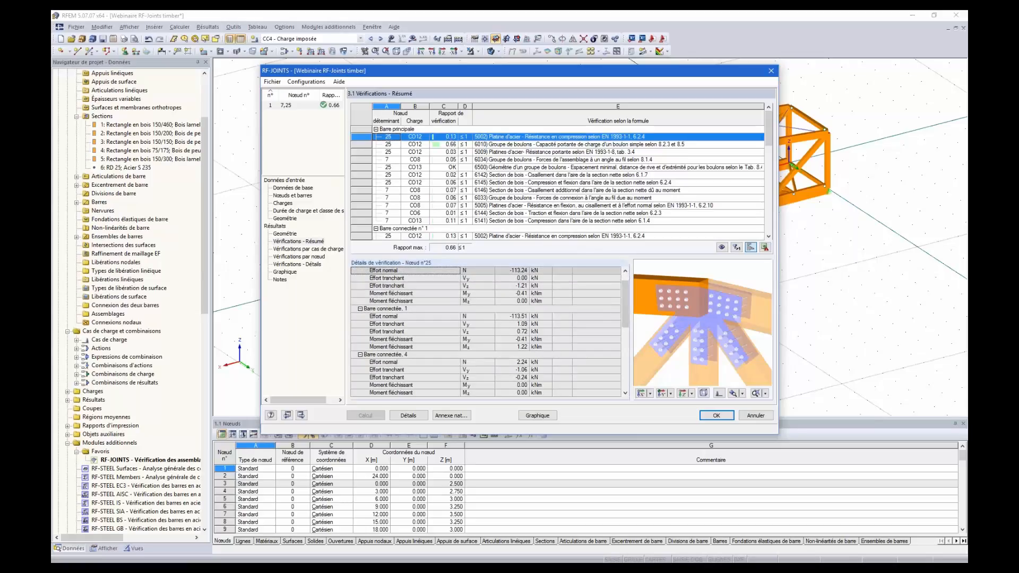
scroll(486, 331, "up", 1)
left_click(501, 138)
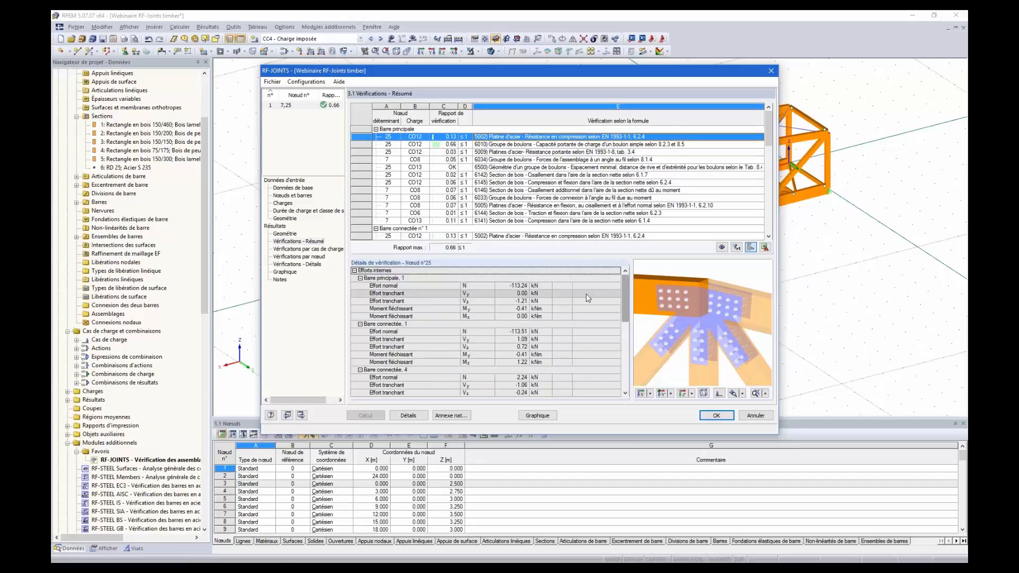
scroll(439, 293, "down", 1)
scroll(437, 292, "down", 4)
scroll(434, 293, "down", 3)
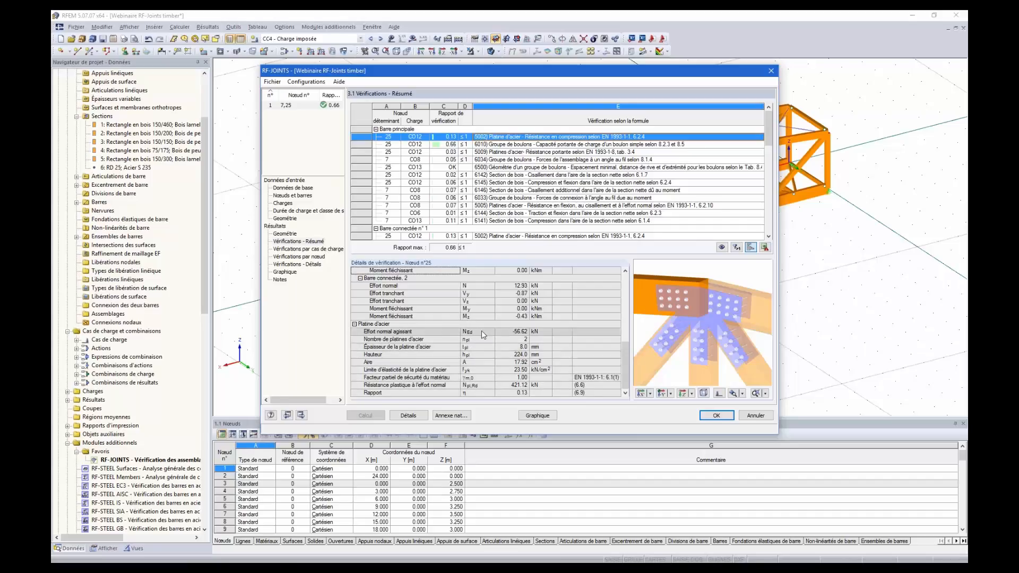
Step: Inspect the bolt group details of check 6033 for connected bar 1 in the verification summary
left_click(514, 175)
scroll(507, 183, "down", 2)
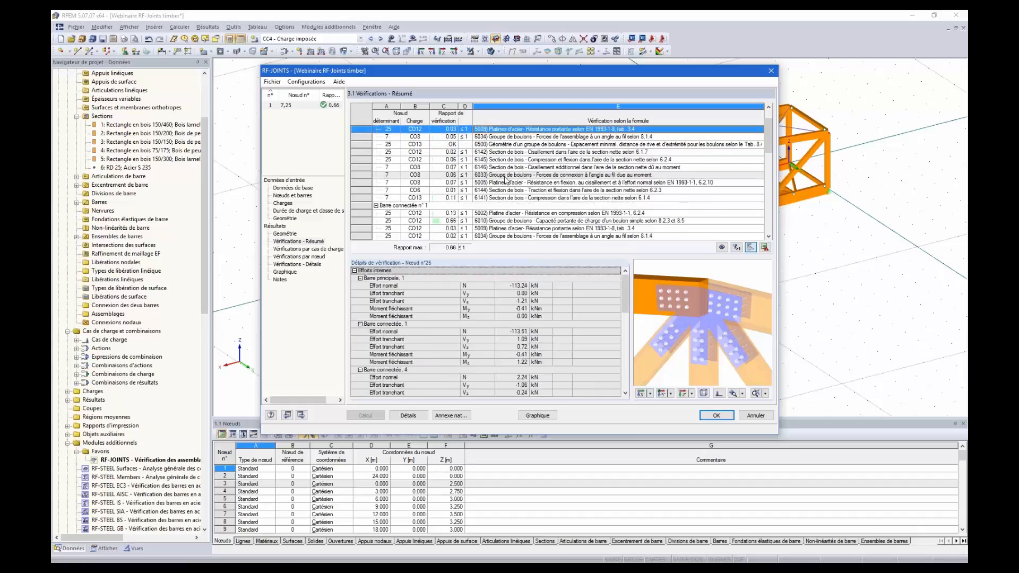
scroll(503, 194, "down", 2)
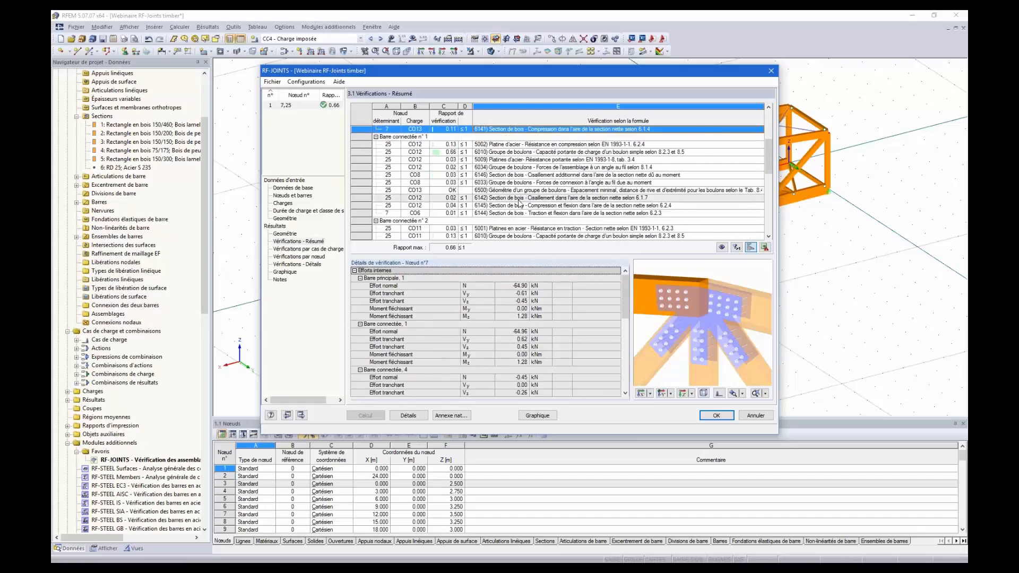
left_click(547, 183)
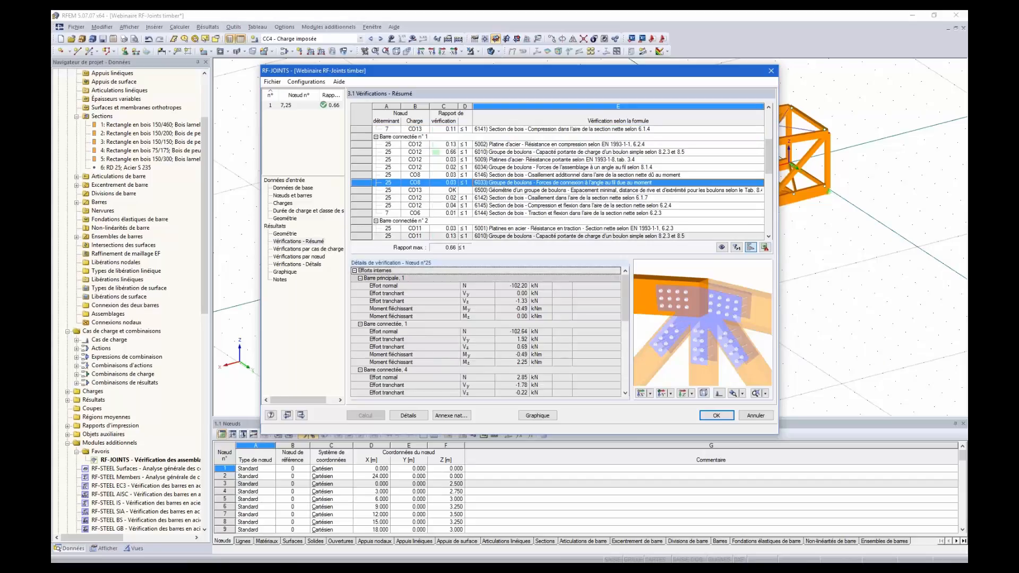
left_click_drag(629, 297, 635, 364)
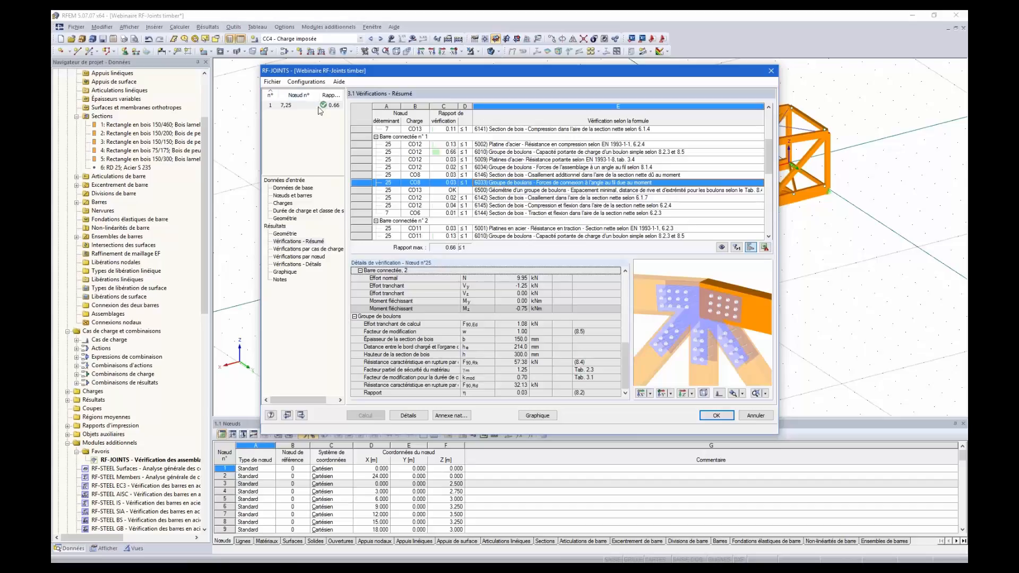
Step: Show the dimensions of the main bar and connected bar 3 in the joint's results graphic
left_click(293, 273)
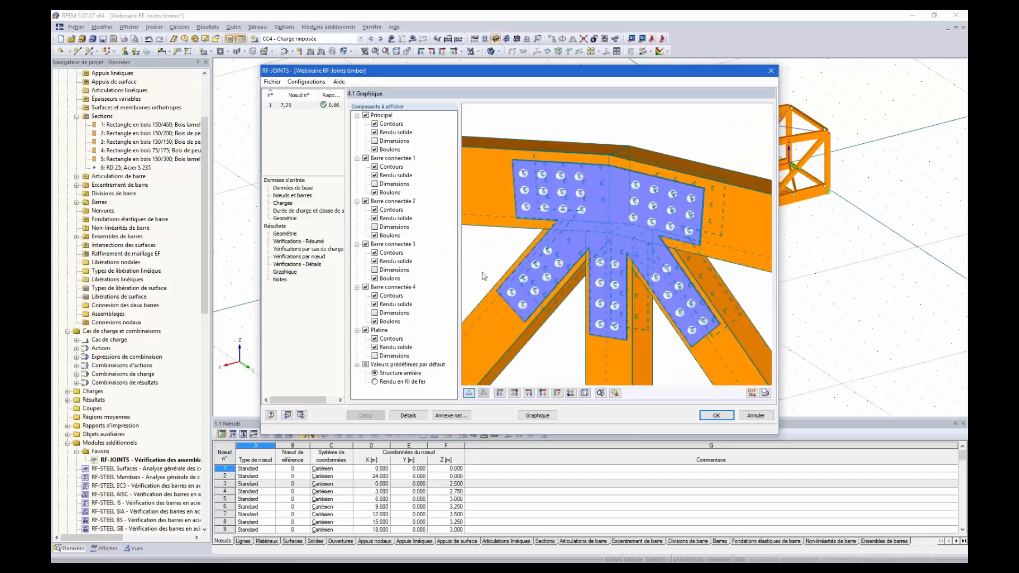
scroll(497, 243, "down", 4)
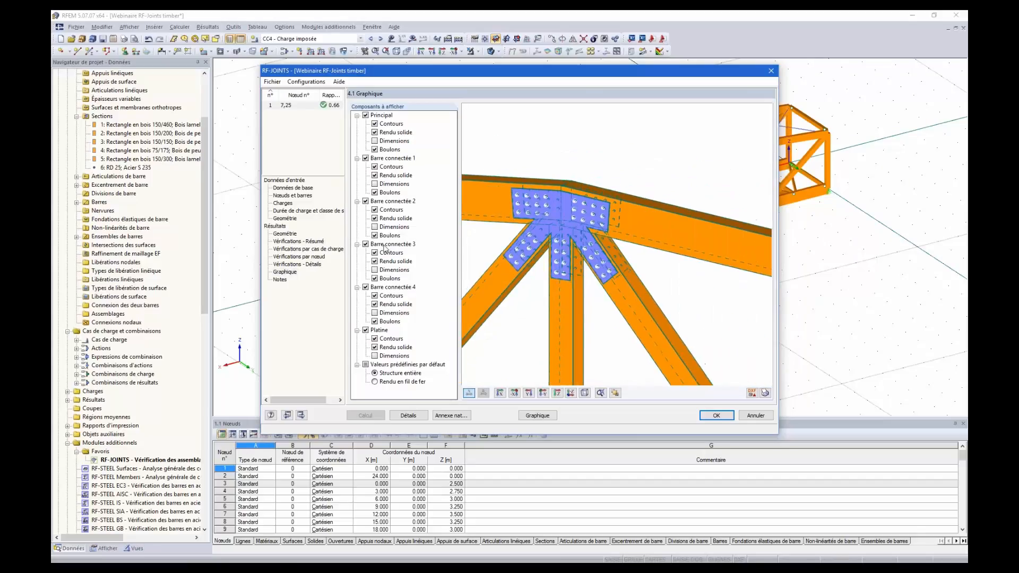
middle_click_drag(576, 284, 621, 281, "ctrl")
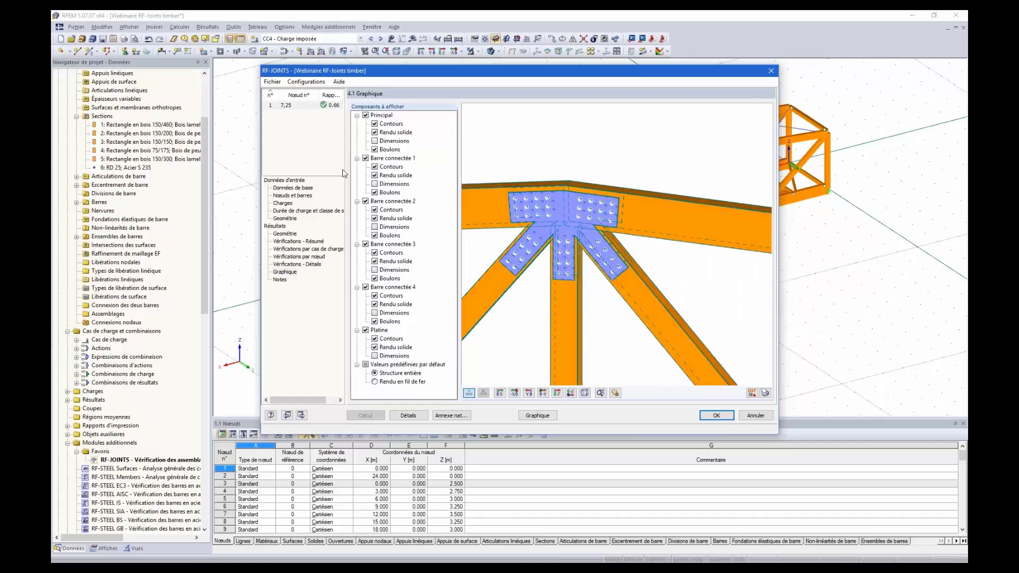
left_click(378, 140)
mouse_move(578, 241)
middle_mouse_down("ctrl")
mouse_move(536, 260)
mouse_move(560, 244)
middle_mouse_up("ctrl")
left_click(376, 270)
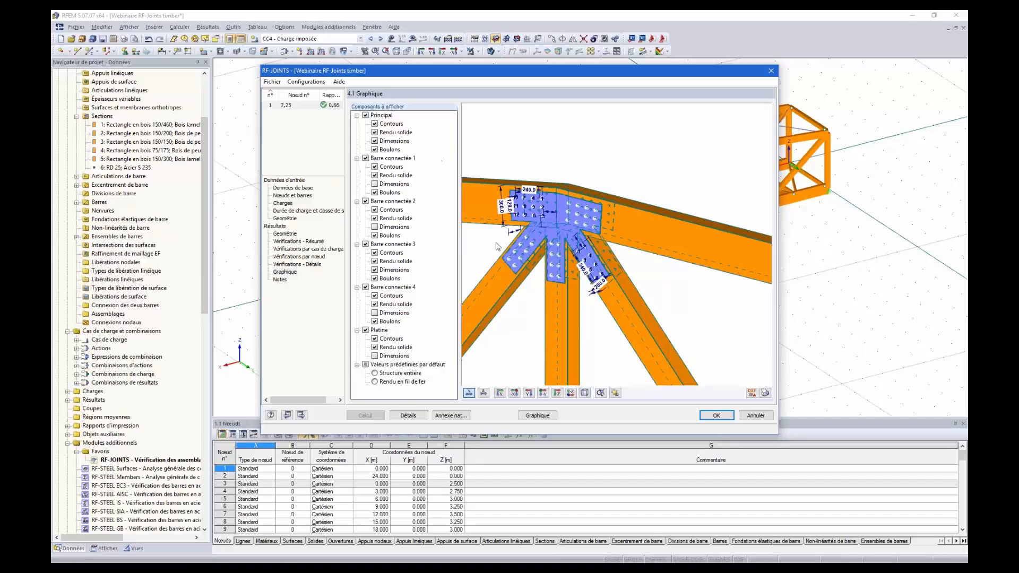
scroll(613, 255, "up", 1)
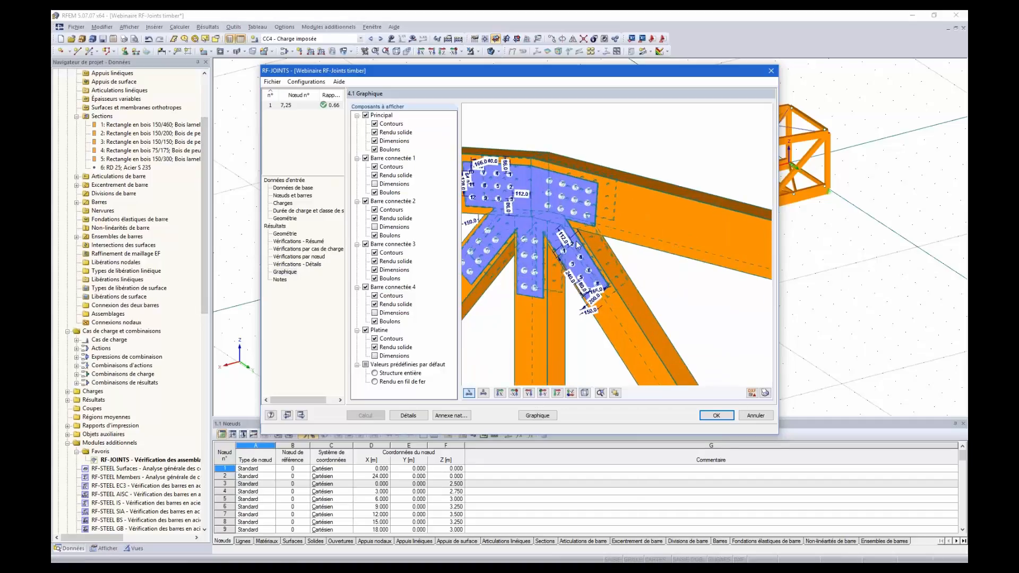
scroll(613, 256, "down", 1)
Step: Create a new joint design case number 2 with the description "Vérification des assemblages"
left_click(271, 82)
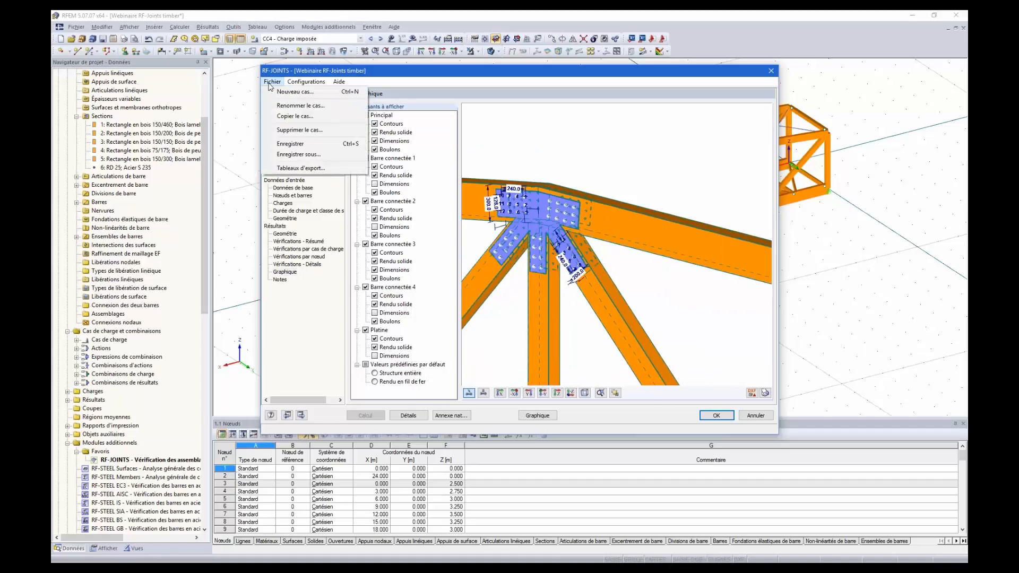
left_click(294, 93)
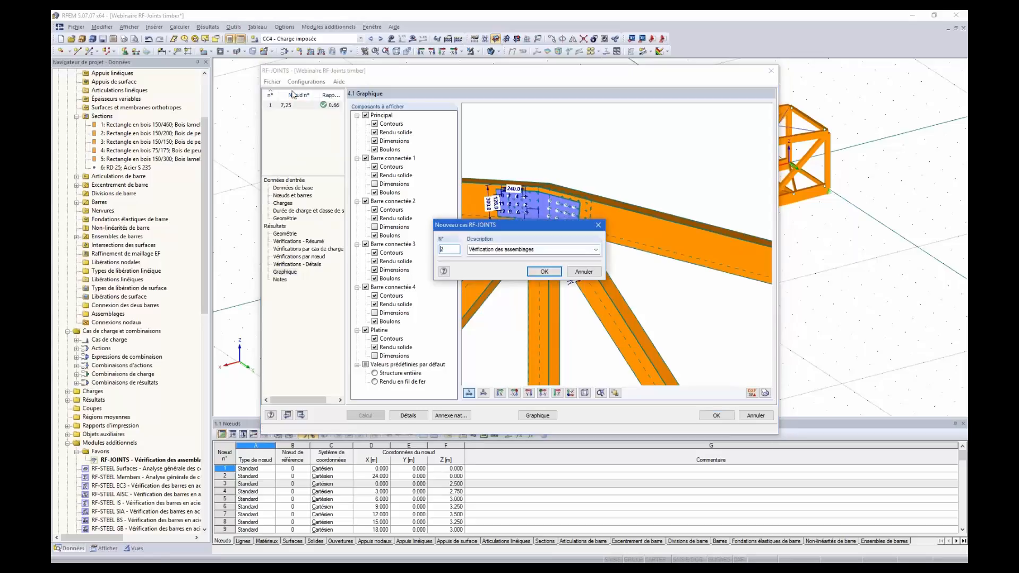
left_click(543, 271)
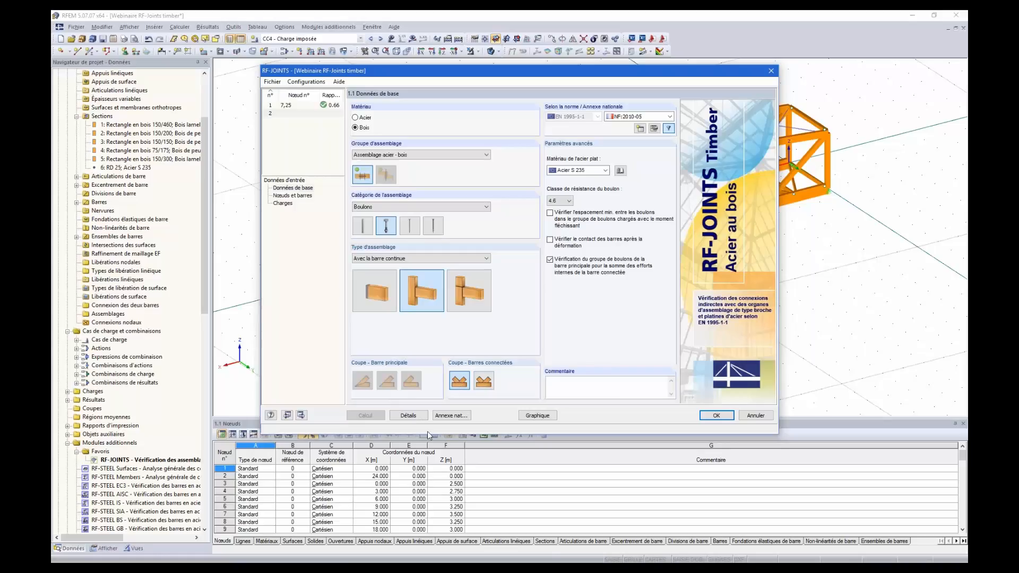
Step: Assign lower-chord nodes 13, 15, 17, 31, 33 and 35 to the new case by picking them in the model
left_click(300, 197)
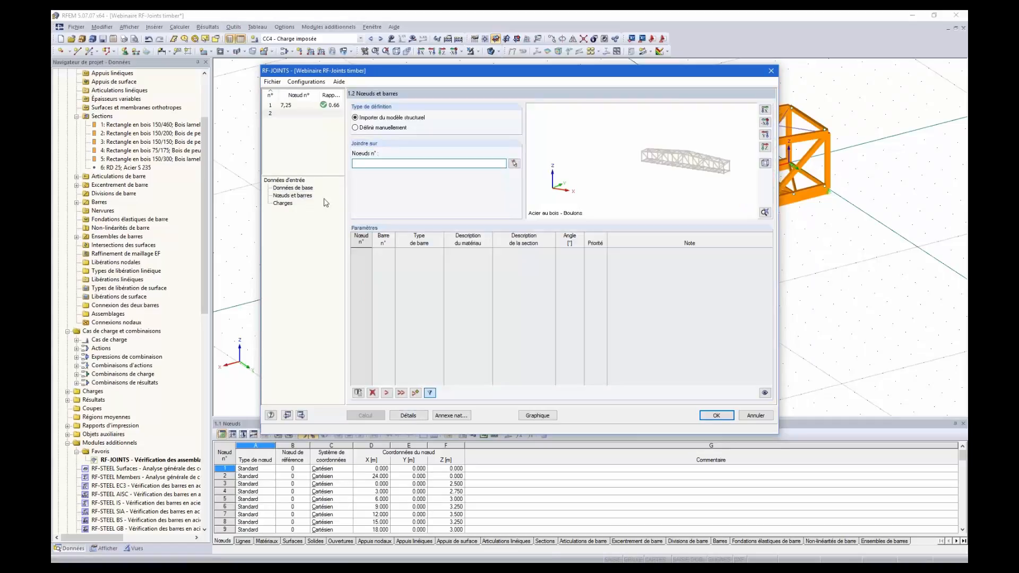
left_click(514, 164)
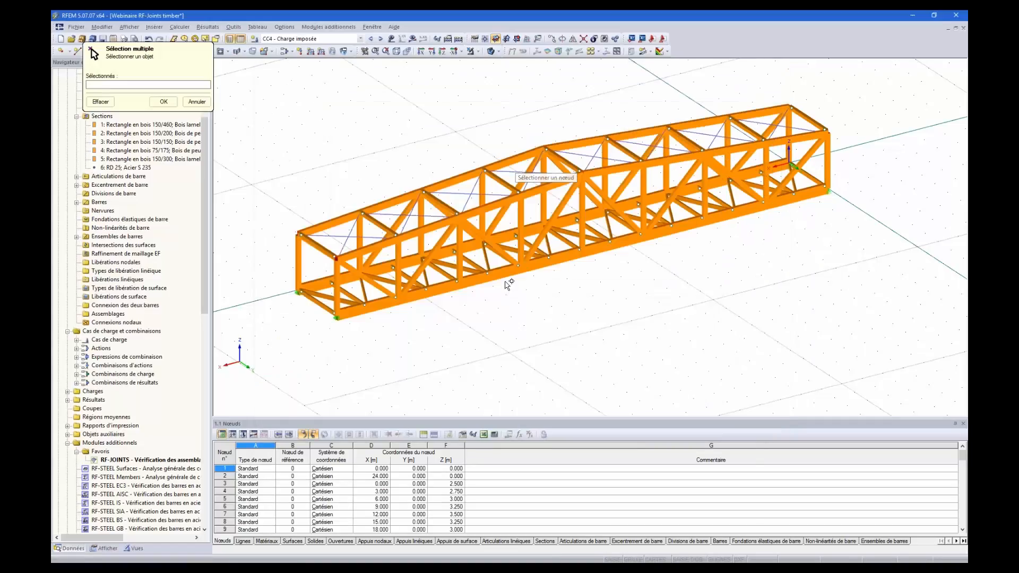
middle_click_drag(559, 334, 576, 250, "ctrl")
left_click(573, 249)
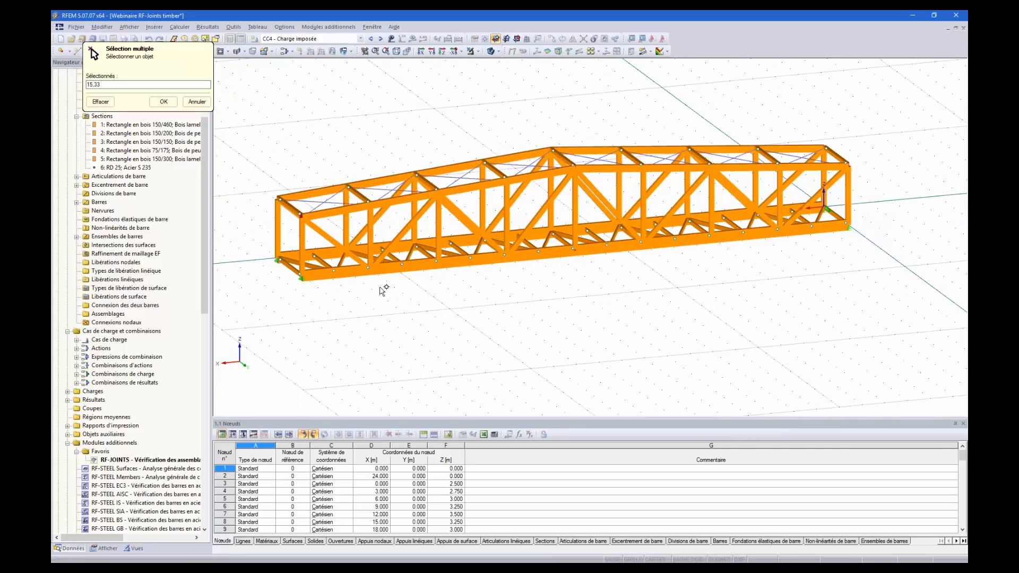
left_click(439, 268)
left_click(504, 255)
left_click(714, 215)
mouse_move(718, 276)
middle_mouse_down("ctrl")
mouse_move(655, 282)
mouse_move(715, 280)
middle_mouse_up("ctrl")
left_click(710, 236)
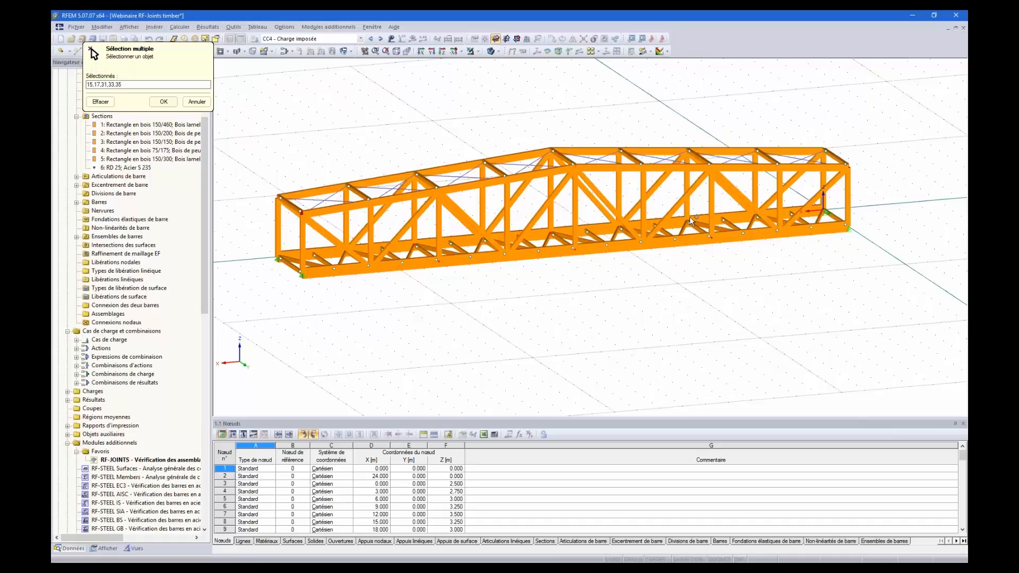
left_click(573, 248)
middle_click_drag(629, 325, 648, 343, "ctrl")
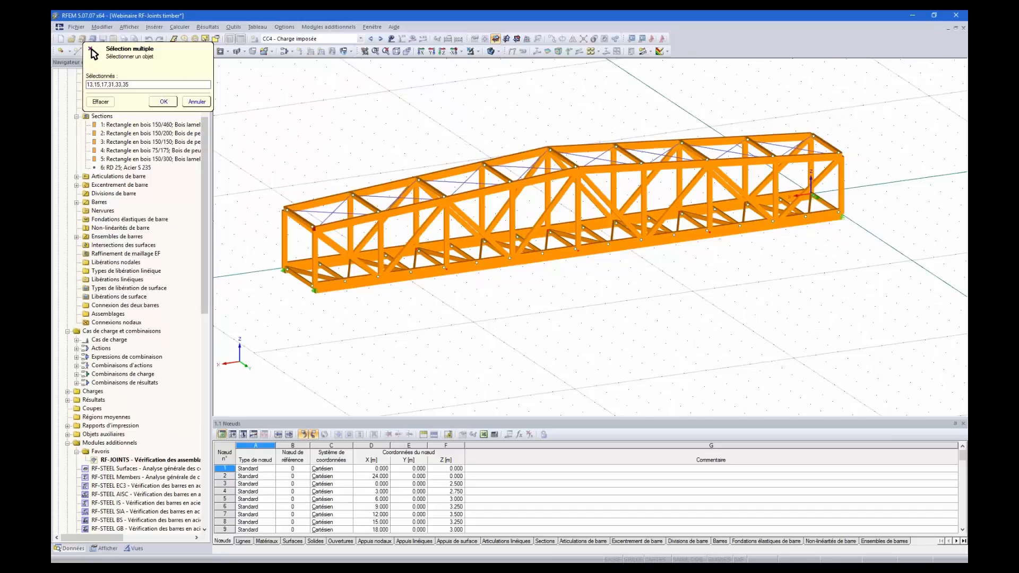
left_click(163, 102)
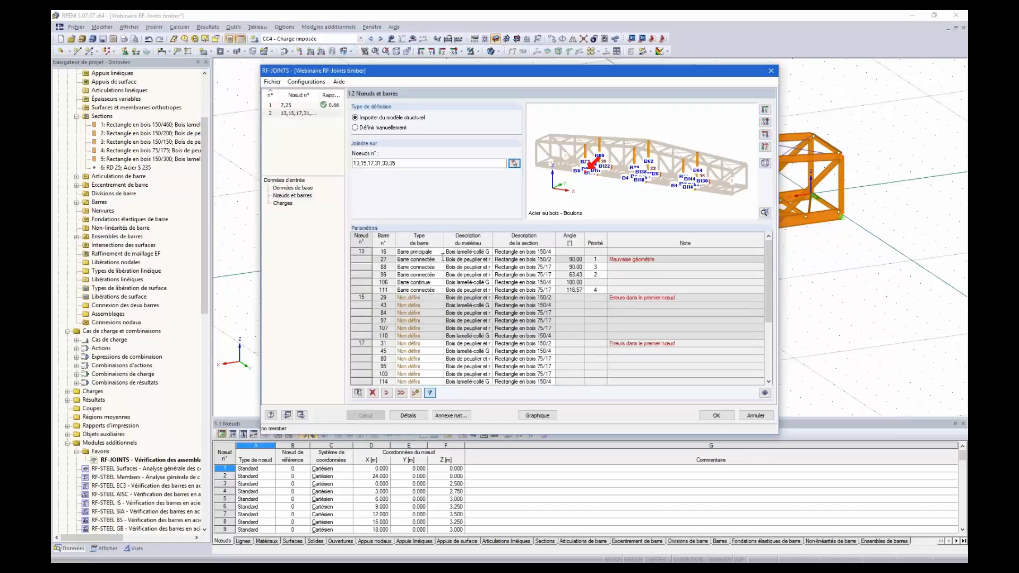
Step: Examine the members meeting at node 13 in the nodes and members preview
scroll(634, 170, "up", 2)
scroll(634, 168, "down", 2)
scroll(571, 166, "up", 3)
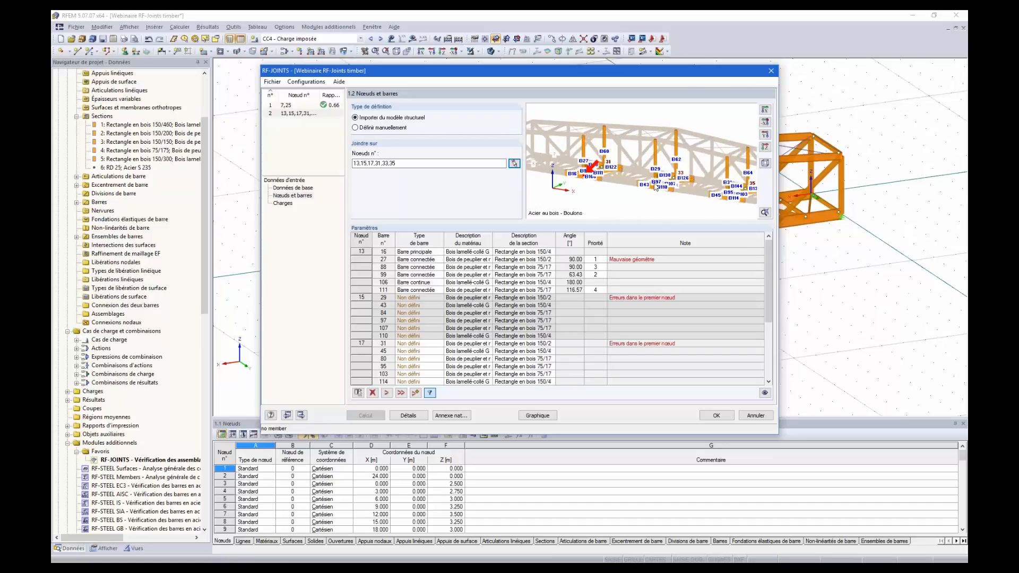
scroll(693, 196, "down", 1)
scroll(717, 197, "down", 1)
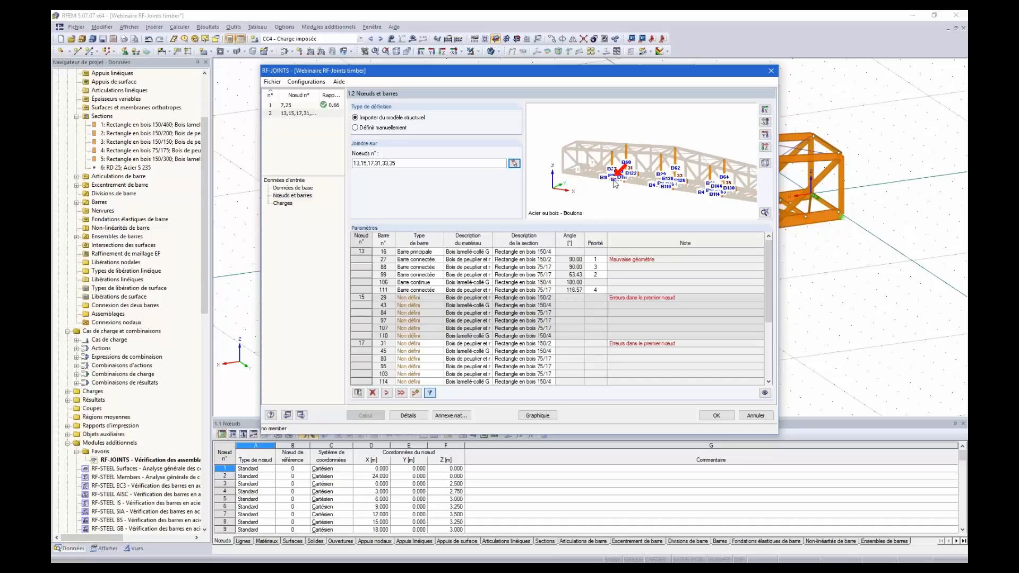
scroll(616, 179, "up", 5)
scroll(626, 179, "up", 1)
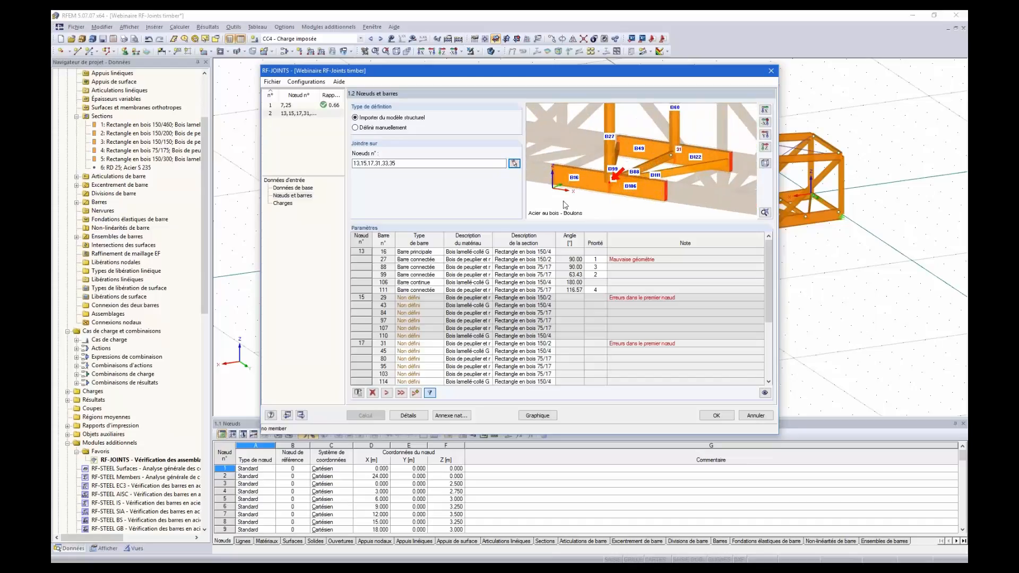
Step: Set members 88, 99 and 111 at node 13 to Inactif and reset the other nodes to match the first node
left_click(428, 252)
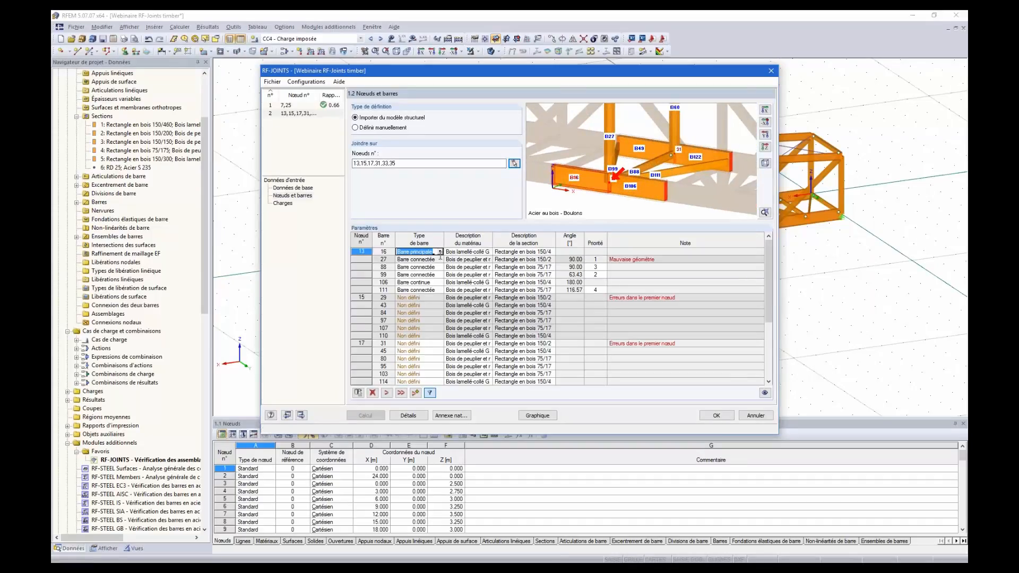
left_click(432, 259)
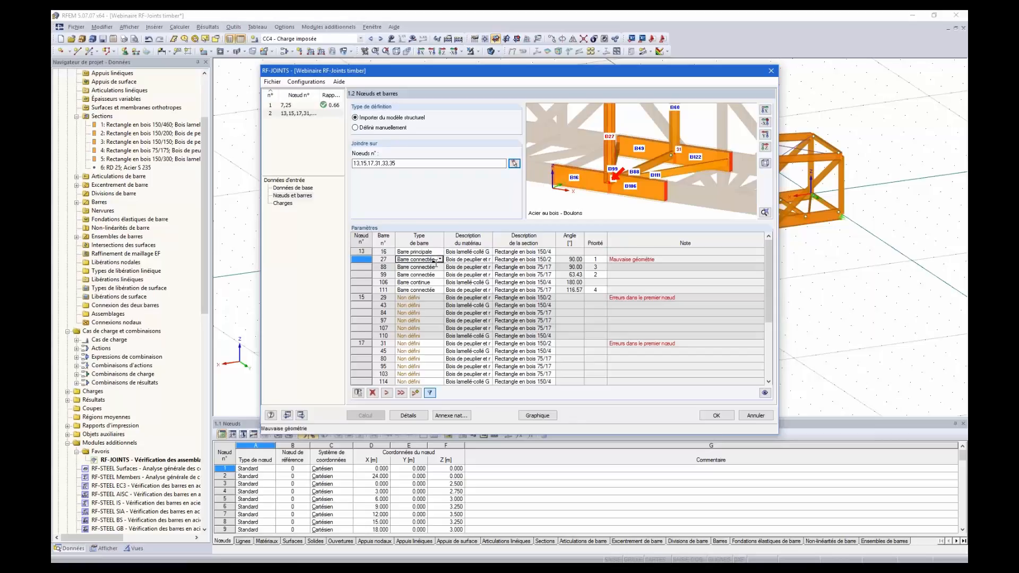
left_click(431, 267)
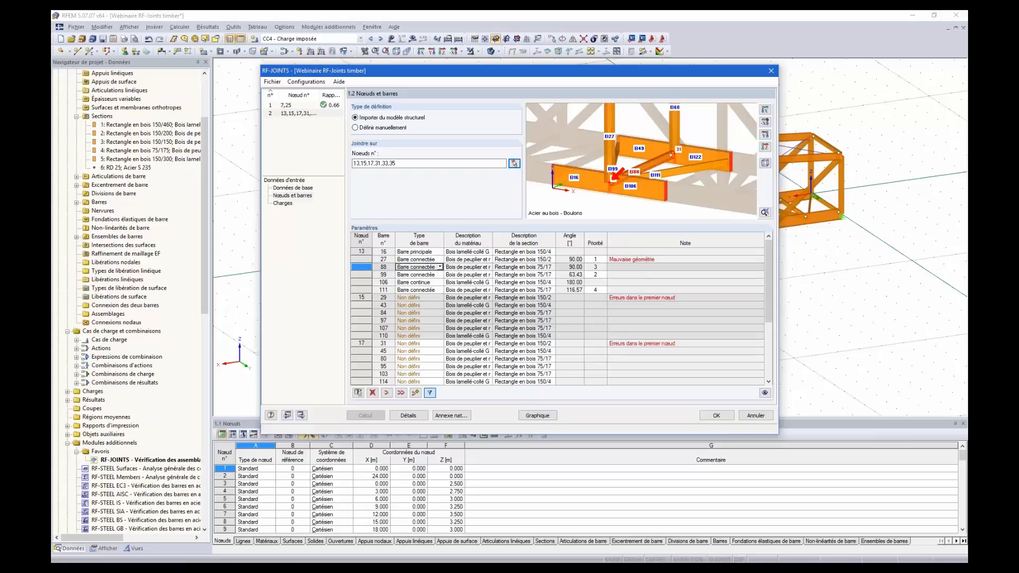
left_click(440, 267)
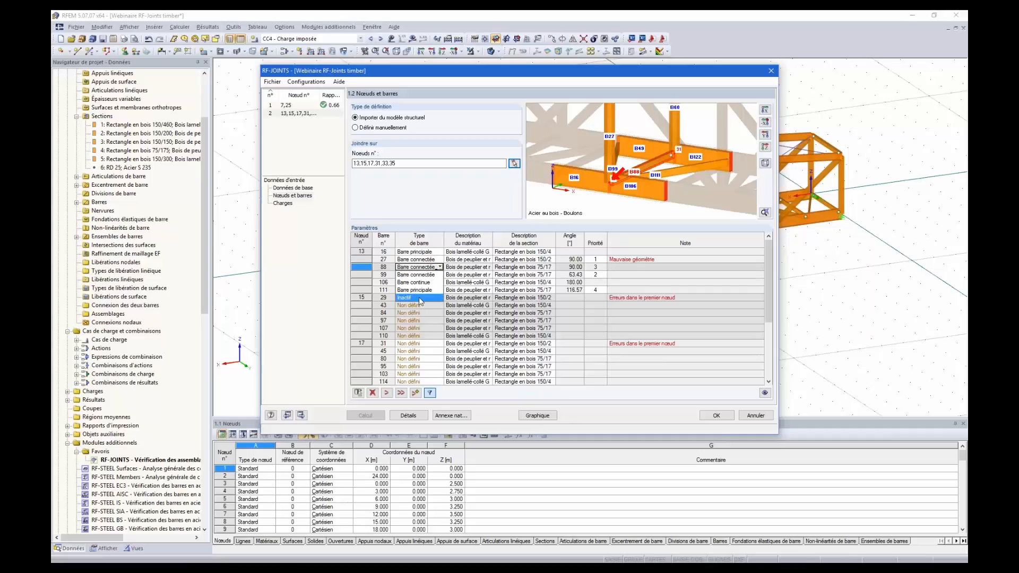
left_click(422, 298)
left_click(440, 267)
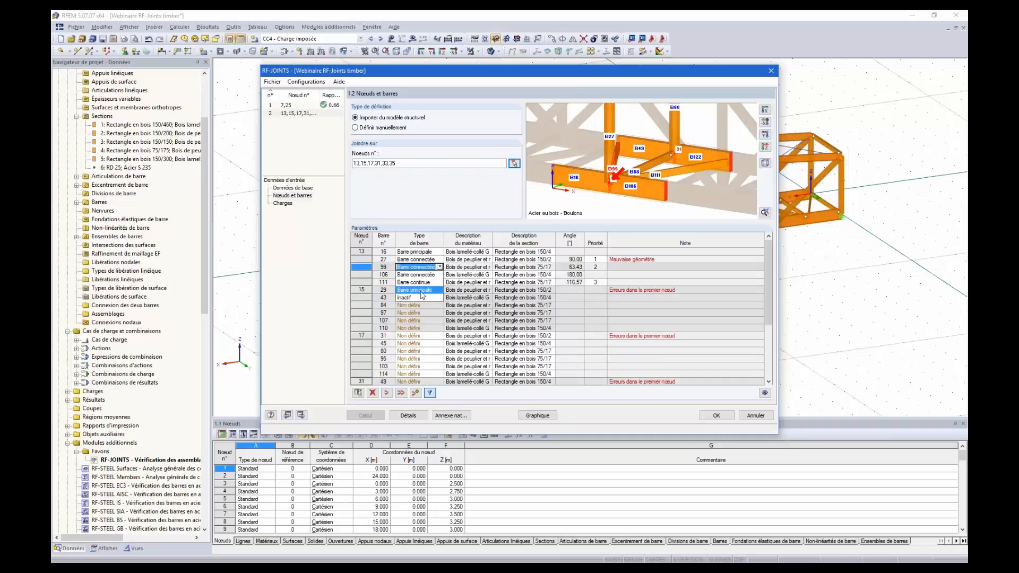
left_click(419, 297)
left_click(422, 267)
left_click(419, 275)
left_click(440, 275)
left_click(418, 306)
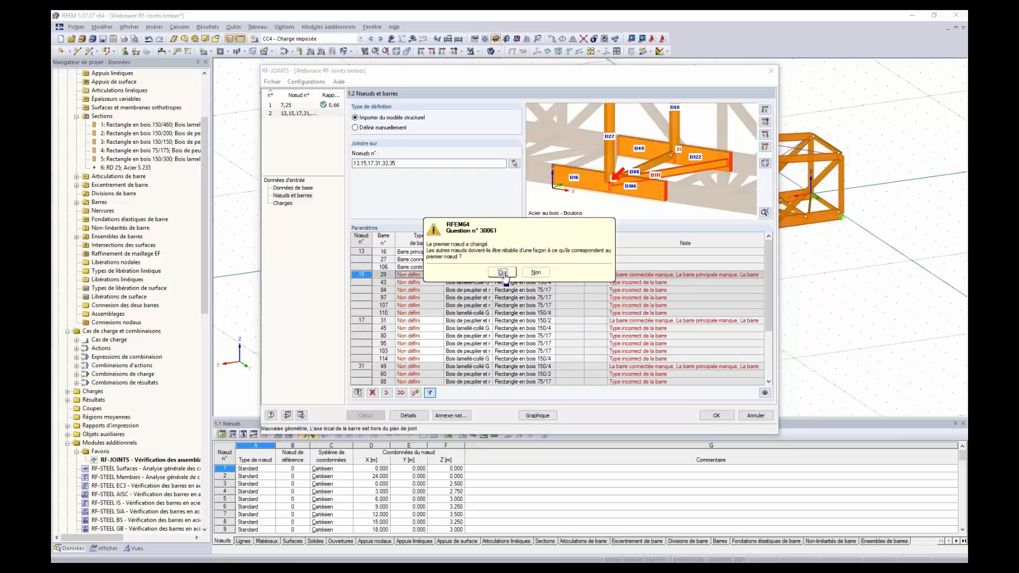
left_click(502, 272)
left_click(503, 266)
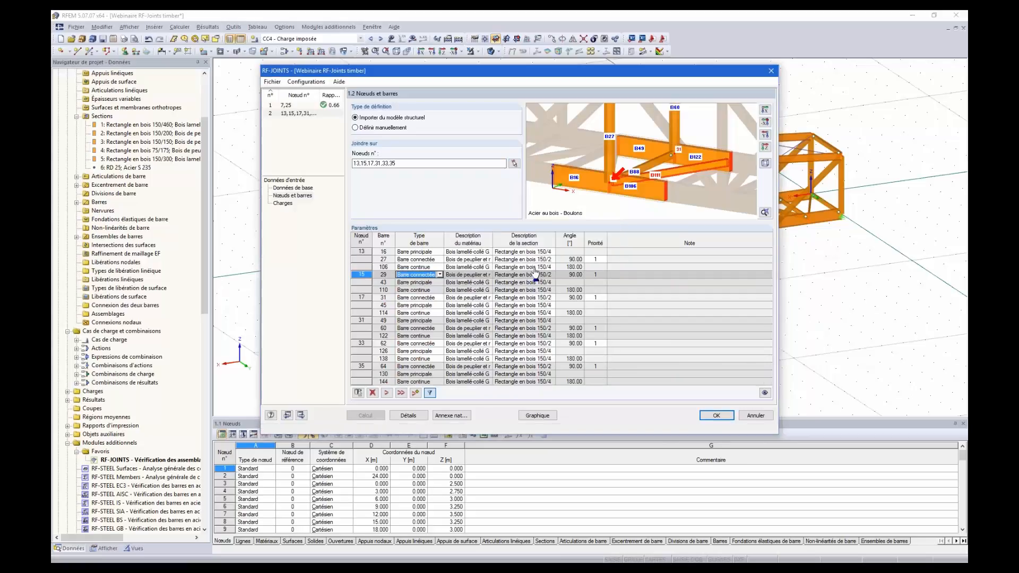
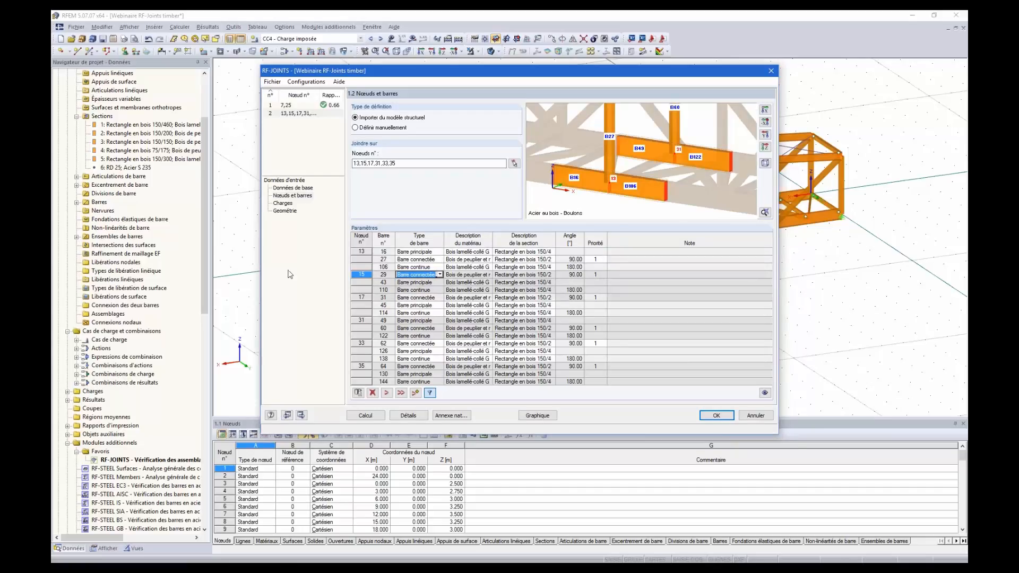
Step: Select the ELU (STR/GEO) result combination CR1 for the second joint case's calculation
left_click(282, 203)
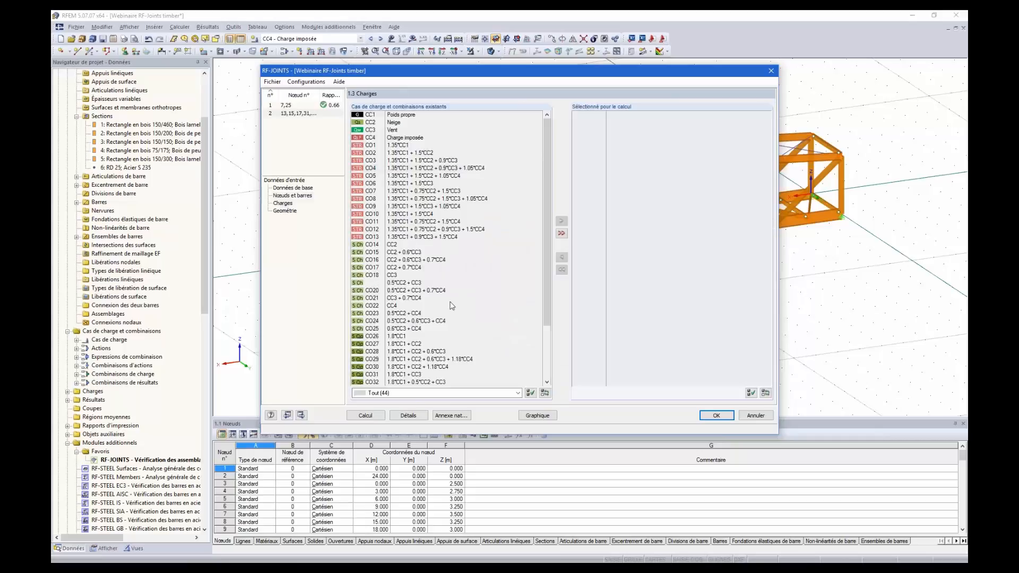
left_click(443, 371)
left_click(561, 220)
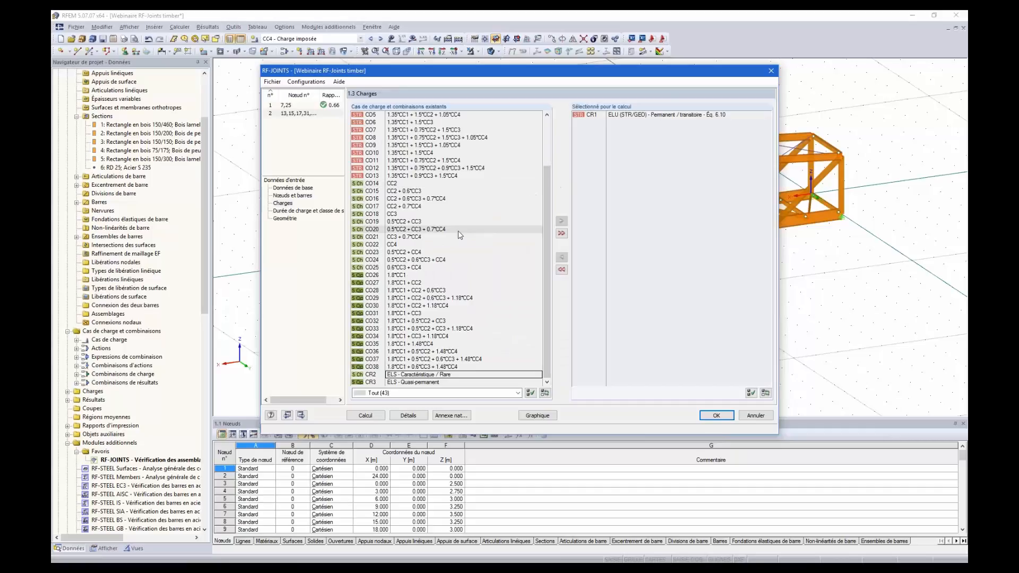
Step: Assign service class 3 to all members and sets of members
left_click(290, 211)
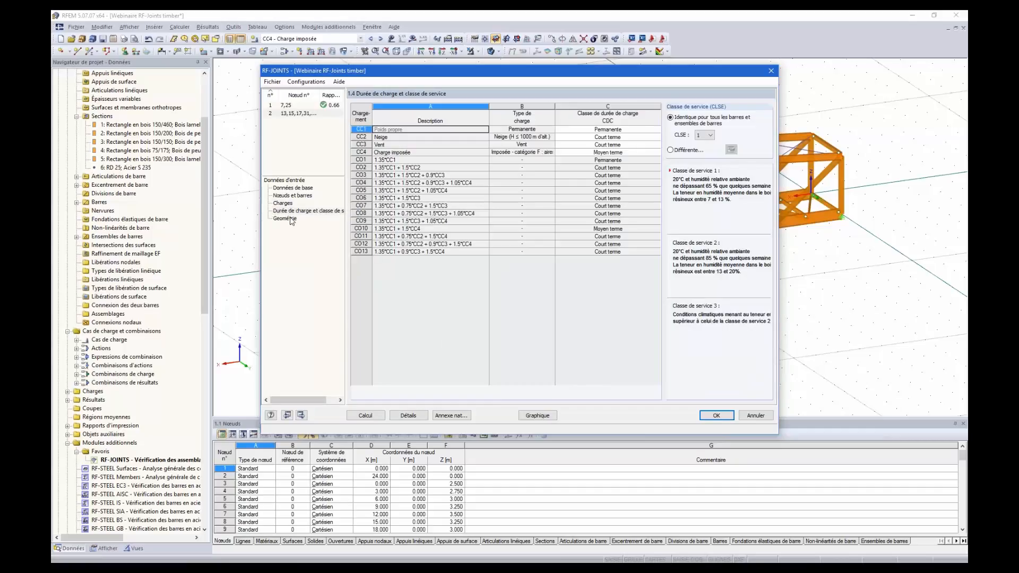
left_click(710, 136)
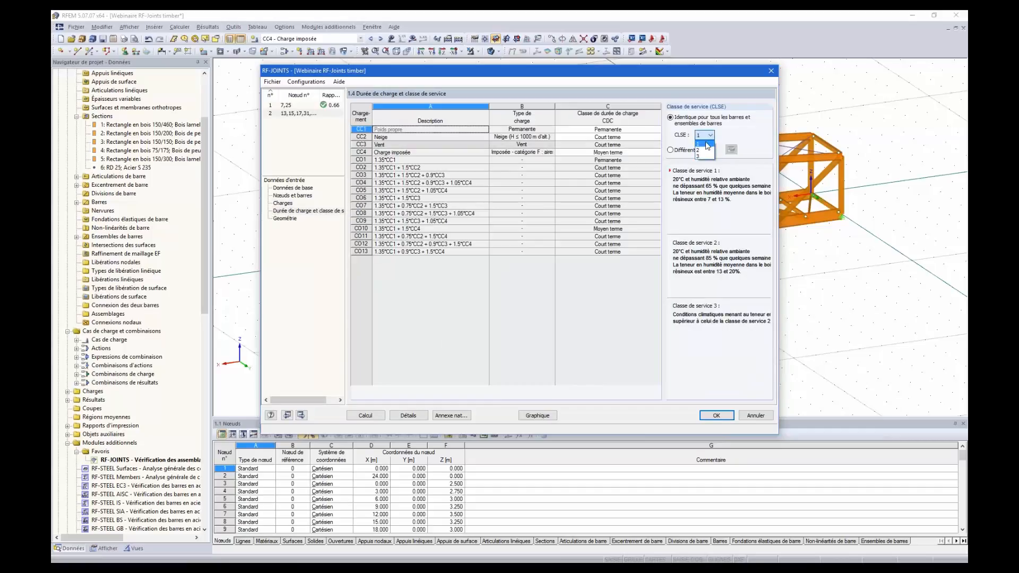
left_click(704, 156)
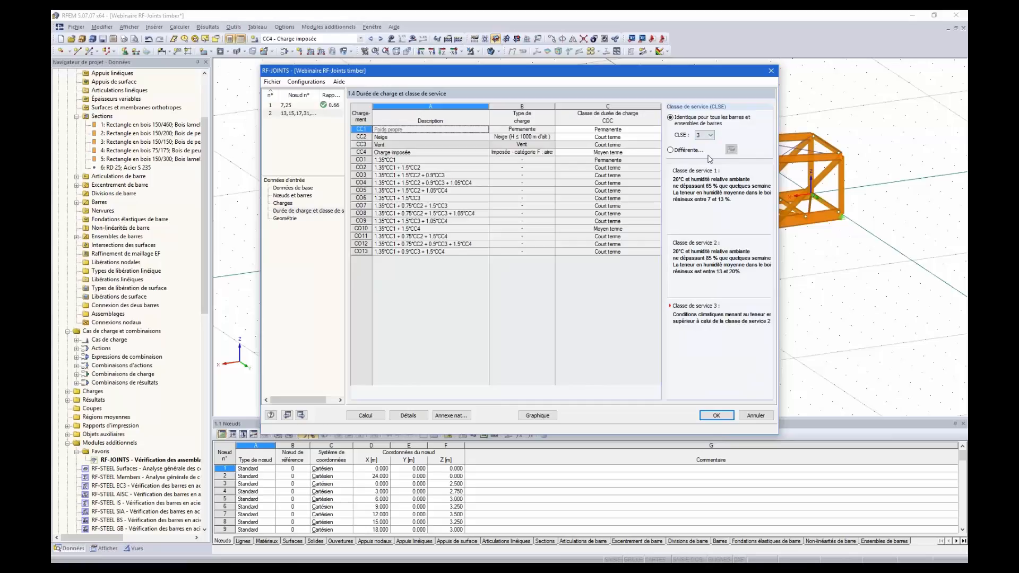
Step: Configure the joint's steel plates as two 8 mm side plates with 48 mm between the bolts and the plate edge
left_click(285, 219)
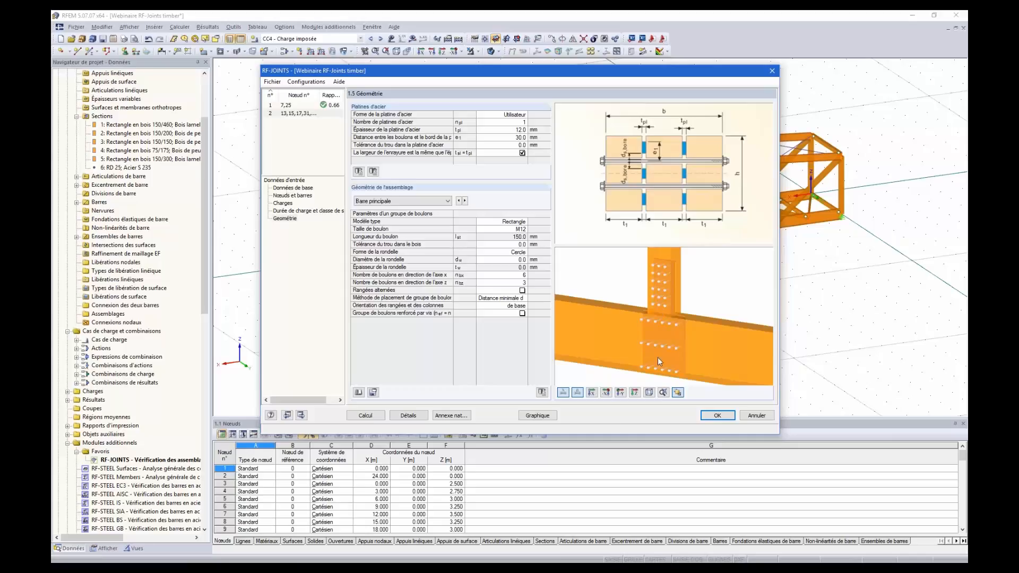
scroll(663, 372, "up", 2)
scroll(662, 370, "down", 1)
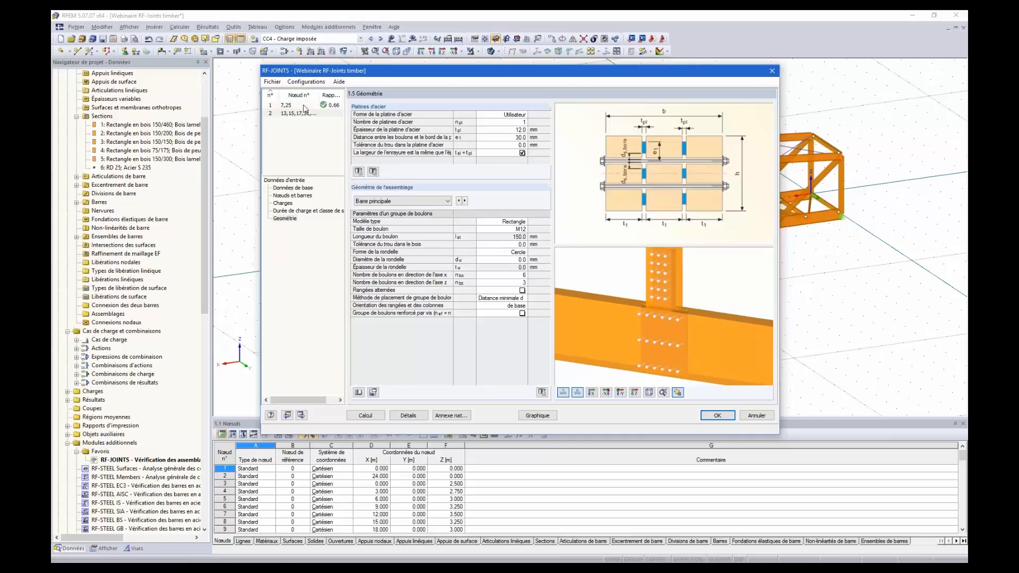
left_click(358, 171)
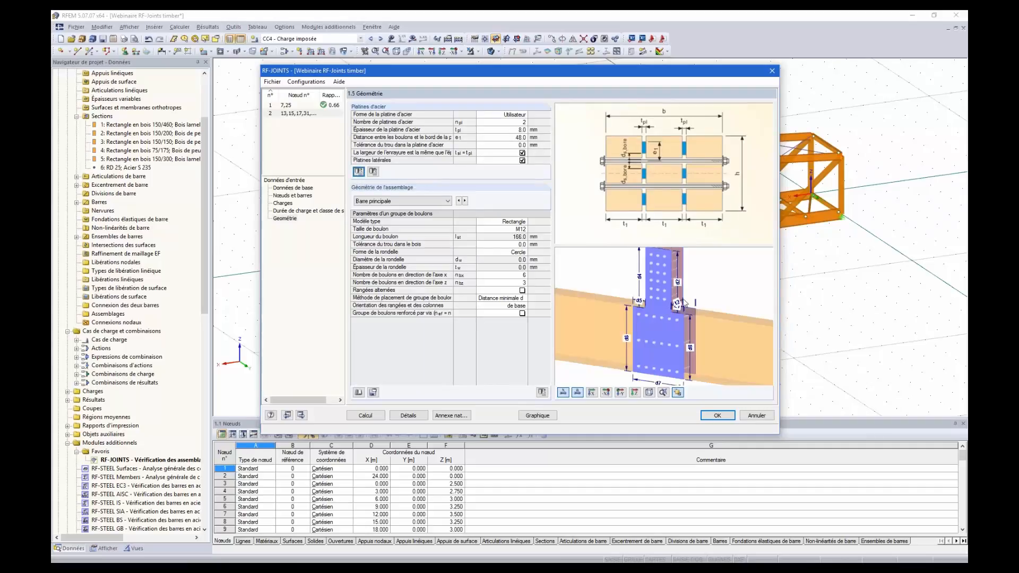
mouse_move(646, 311)
middle_mouse_down("ctrl")
mouse_move(702, 304)
mouse_move(637, 308)
middle_mouse_up("ctrl")
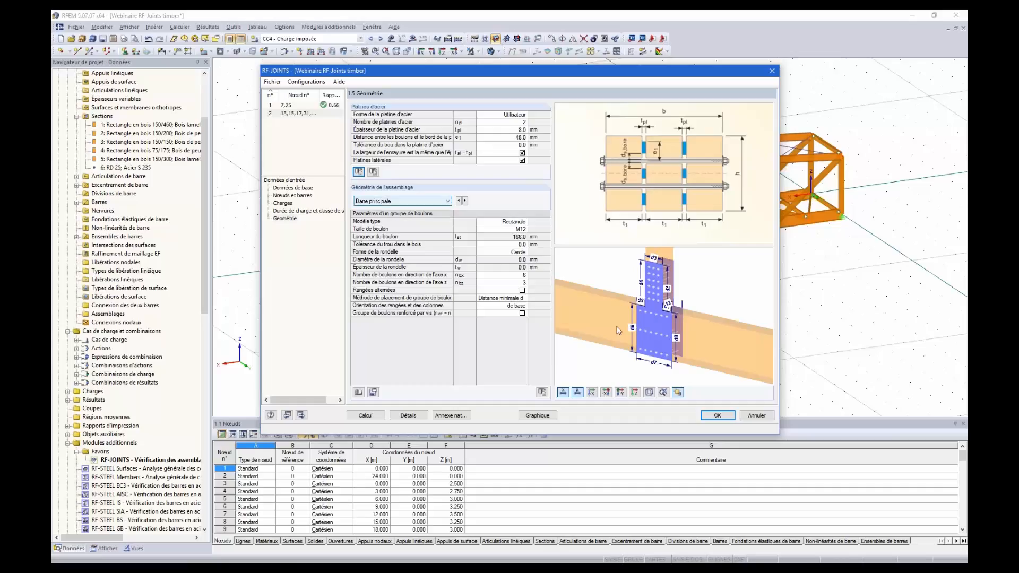
Step: Set the bolt size of the main bar's bolt group to M16
left_click(514, 229)
key("alt+Down")
key("Down")
key("Down")
key("Return")
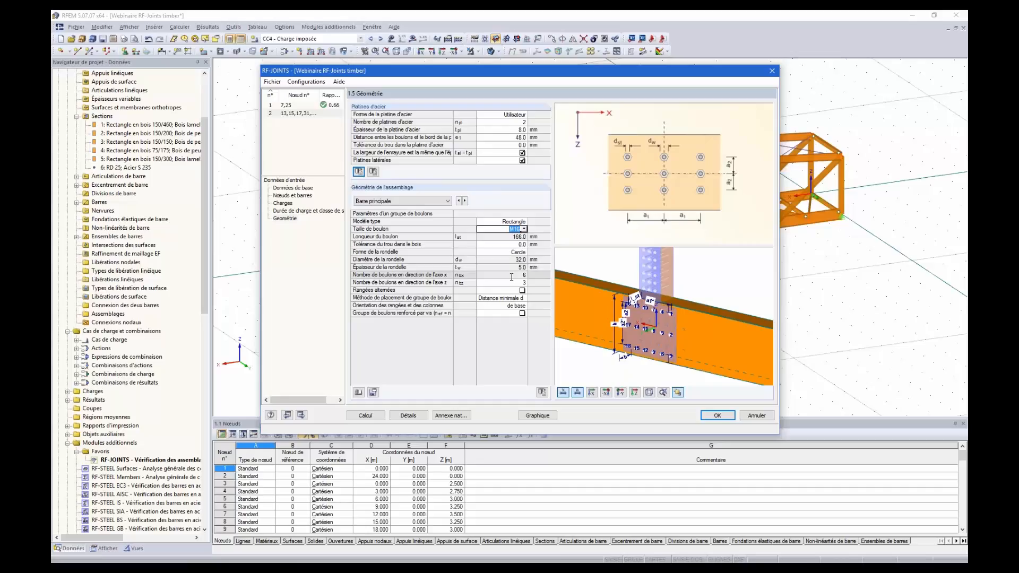
Step: Change the main bar's bolt group placement method to minimum spacing (Espacement minimal)
left_click(511, 277)
left_click(511, 282)
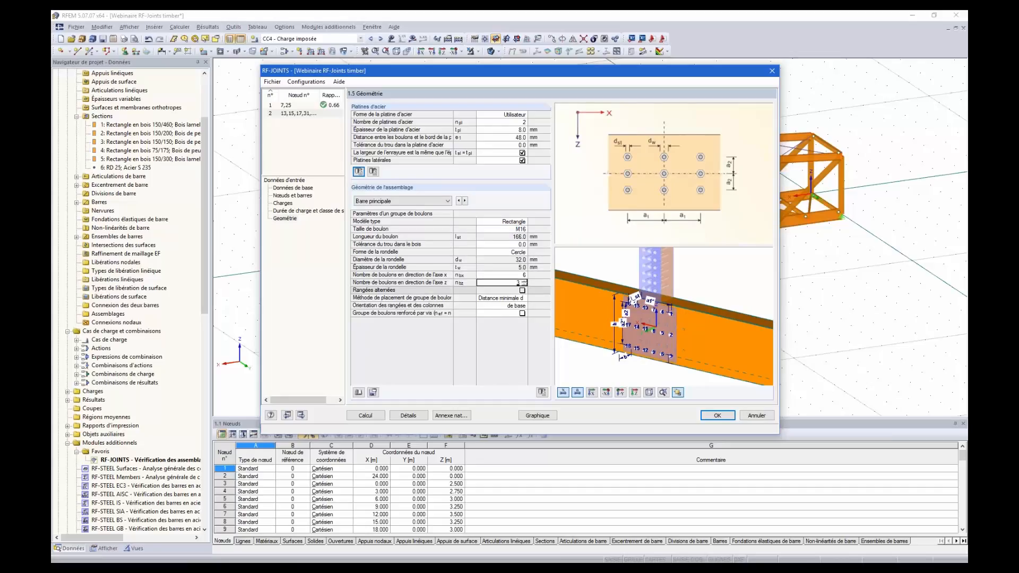
left_click(516, 298)
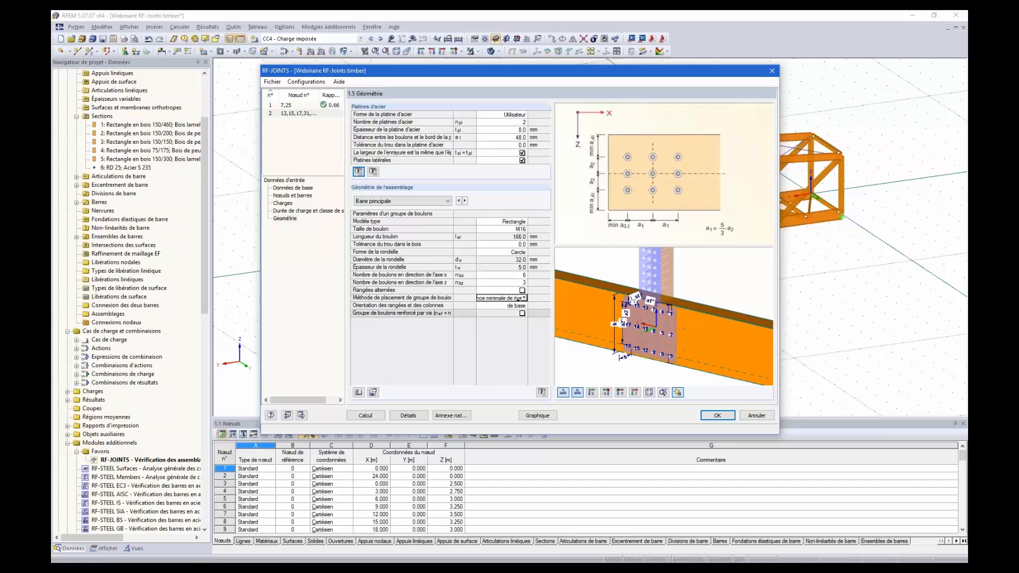
left_click(524, 299)
left_click(499, 315)
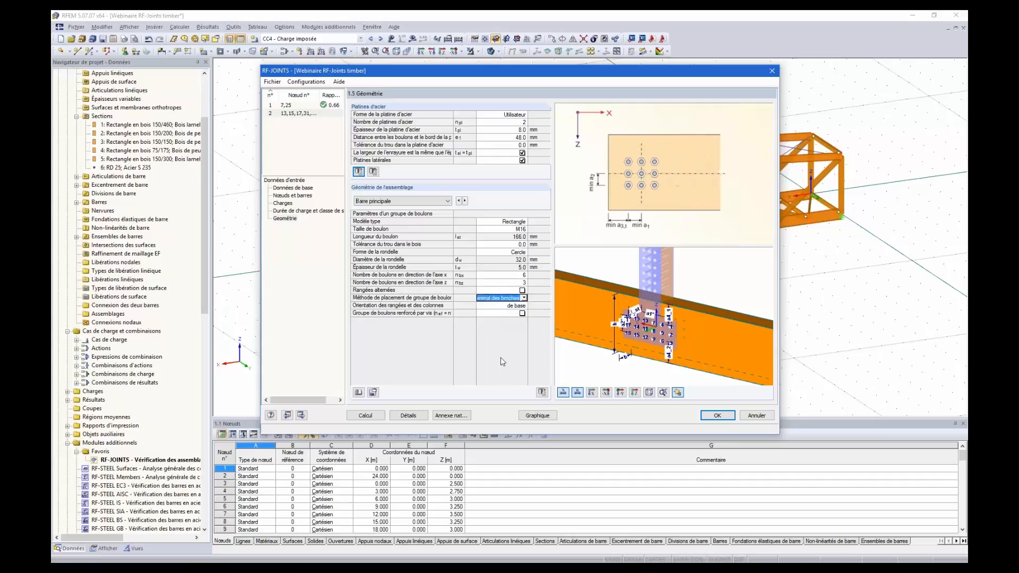
Step: Deactivate bolts 7 to 12, the two middle columns, in the main bar's detailed bolt list
left_click(542, 392)
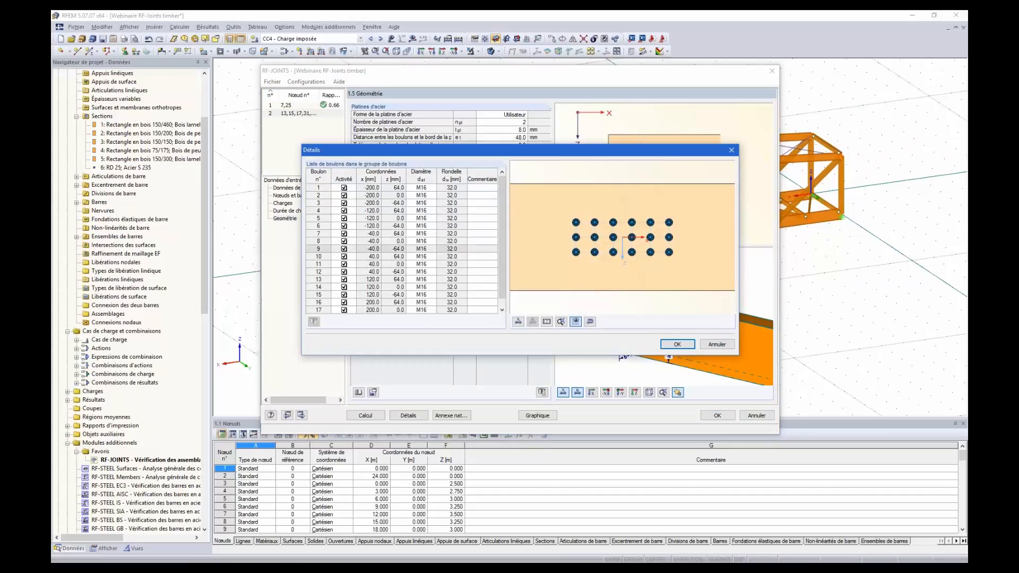
left_click(341, 234)
left_click(344, 234)
left_click(344, 240)
left_click(343, 241)
left_click(344, 249)
left_click(344, 248)
left_click(344, 256)
left_click(344, 256)
left_click(344, 264)
left_click(344, 264)
left_click(344, 271)
left_click(344, 271)
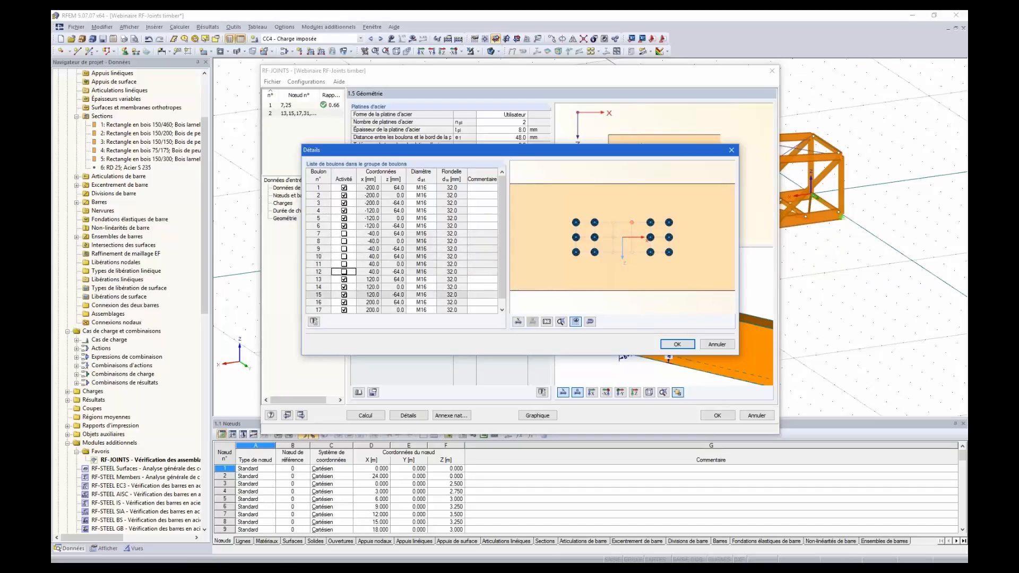
left_click(678, 345)
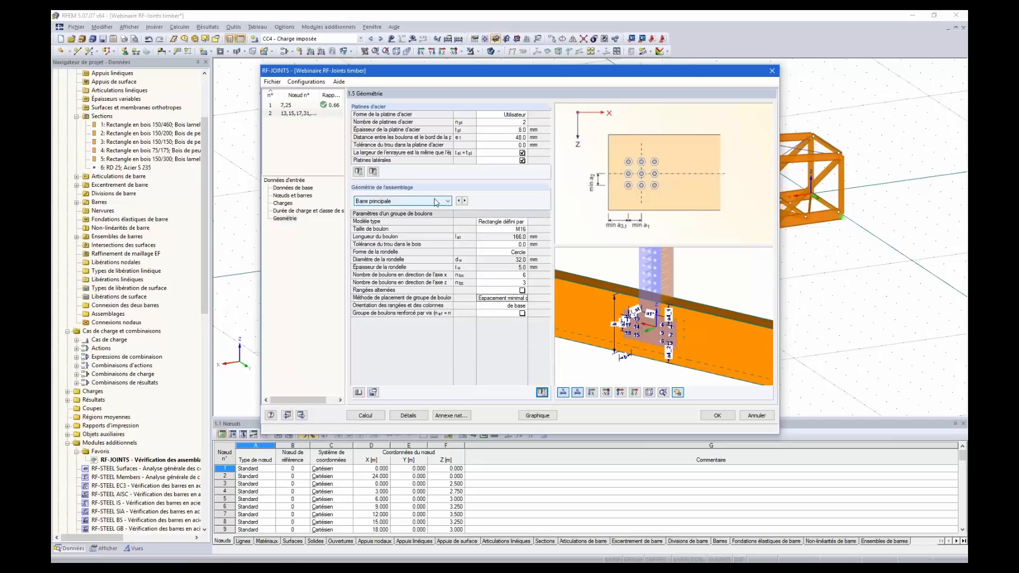
Step: Load the saved fastener group "4-2 E min" for connected bar 1
left_click(466, 201)
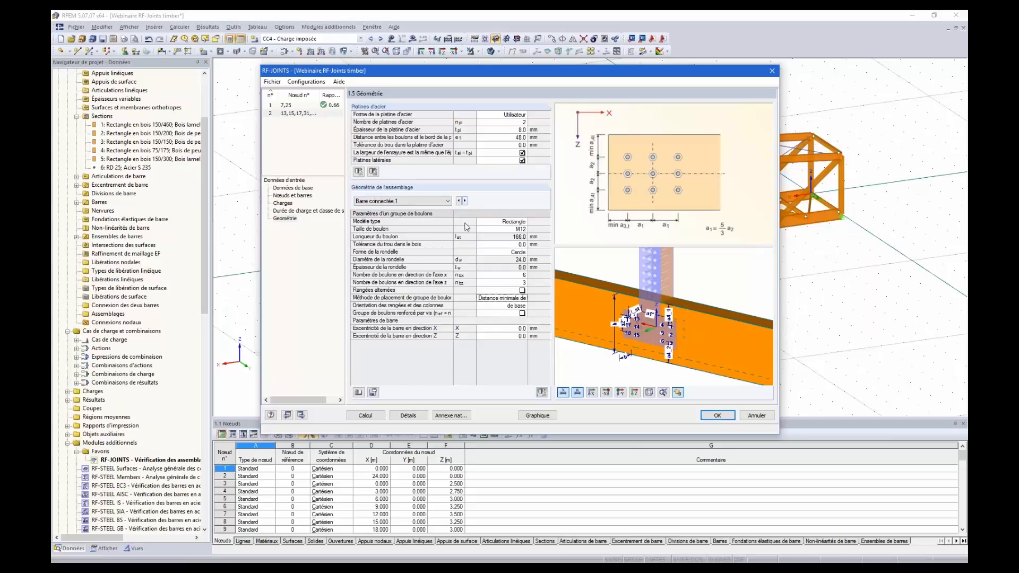
scroll(690, 282, "up", 5)
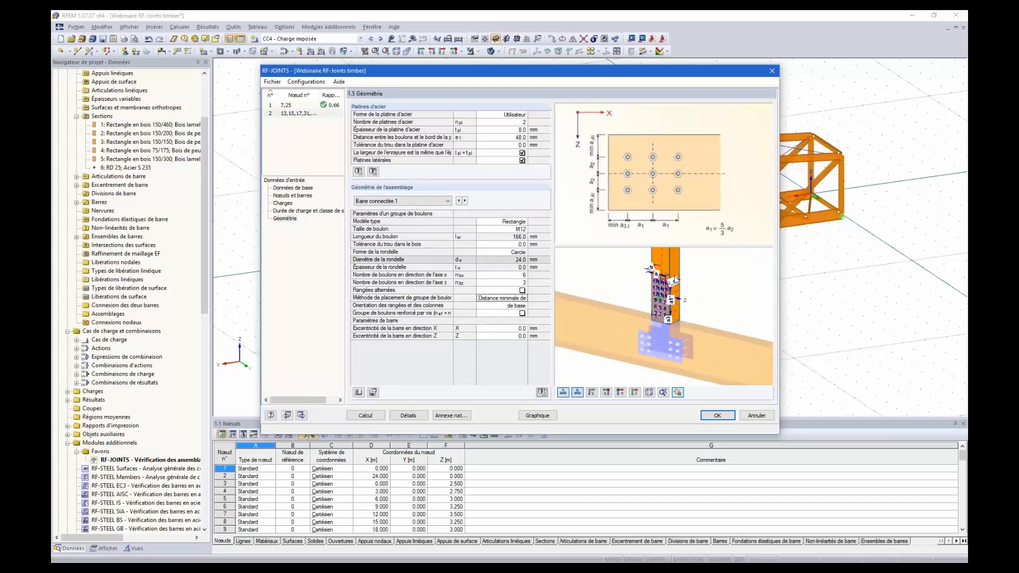
scroll(676, 318, "up", 3)
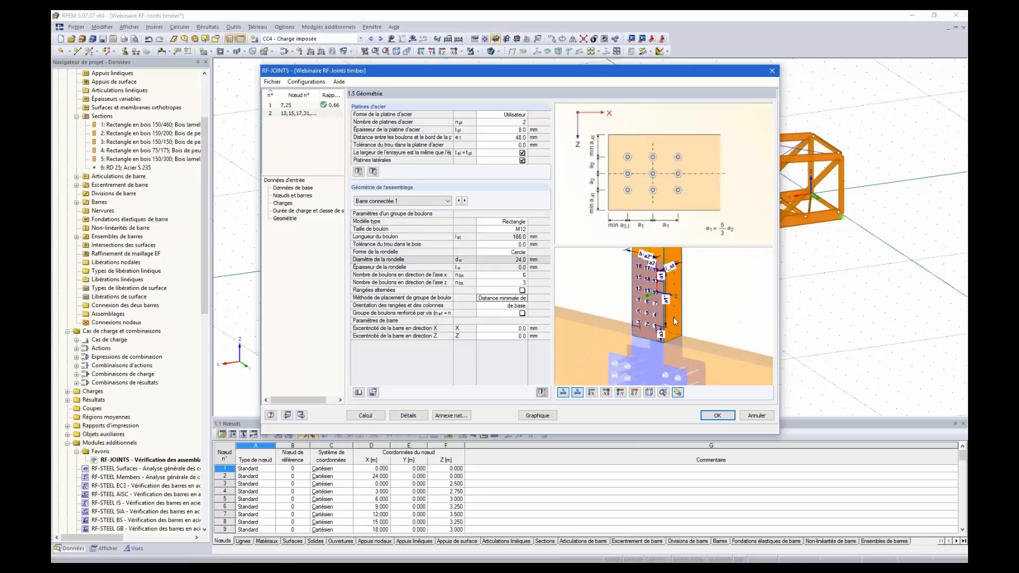
scroll(665, 312, "down", 1)
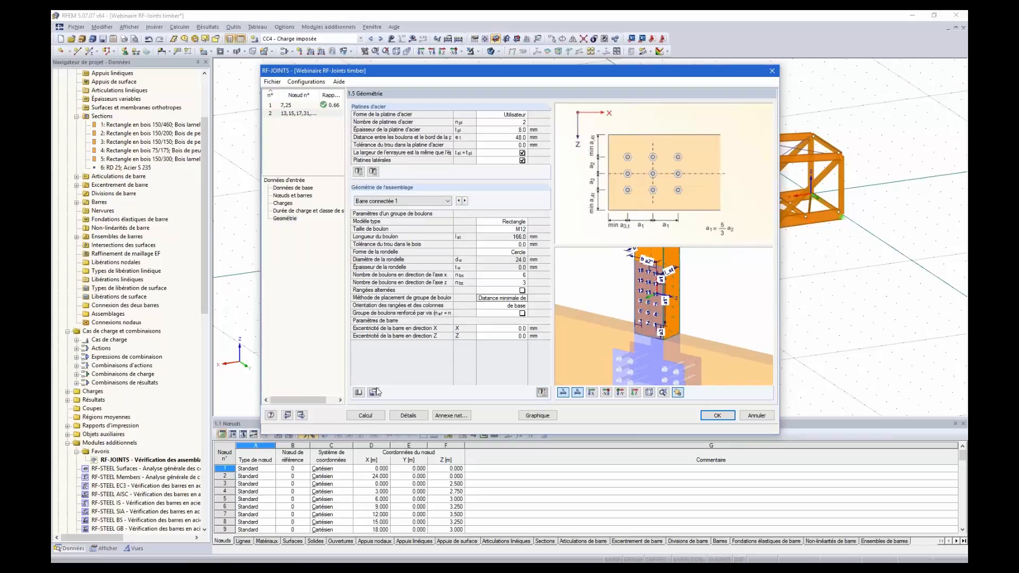
left_click(358, 393)
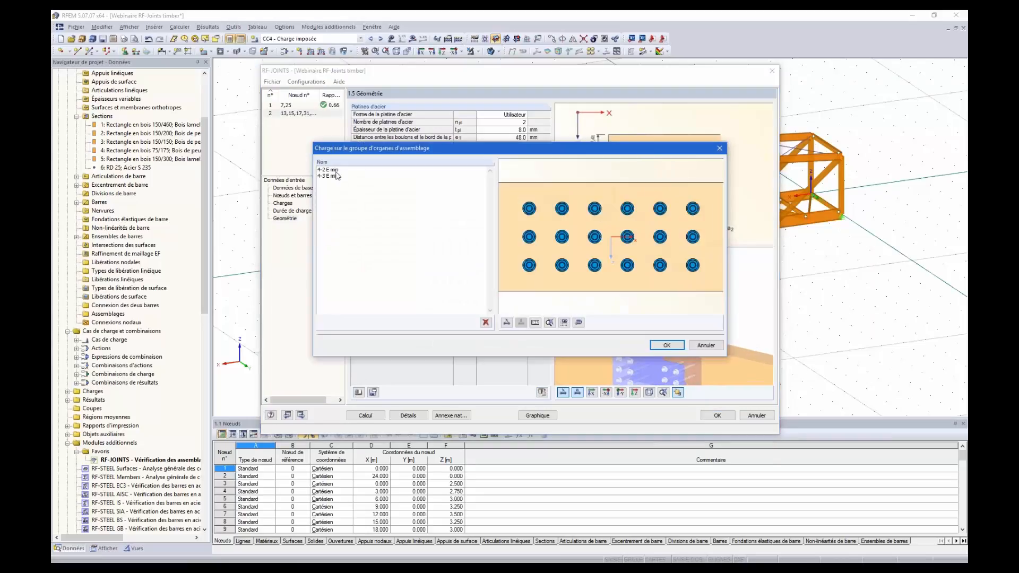
left_click(330, 170)
left_click(666, 346)
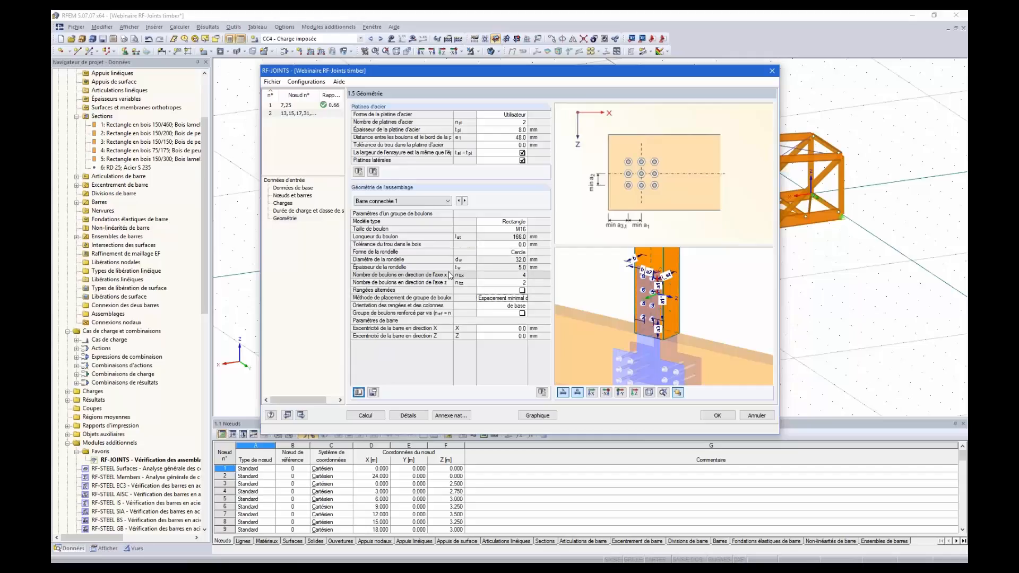
Step: Calculate the joint case and display the results graphic of the joint
left_click(371, 415)
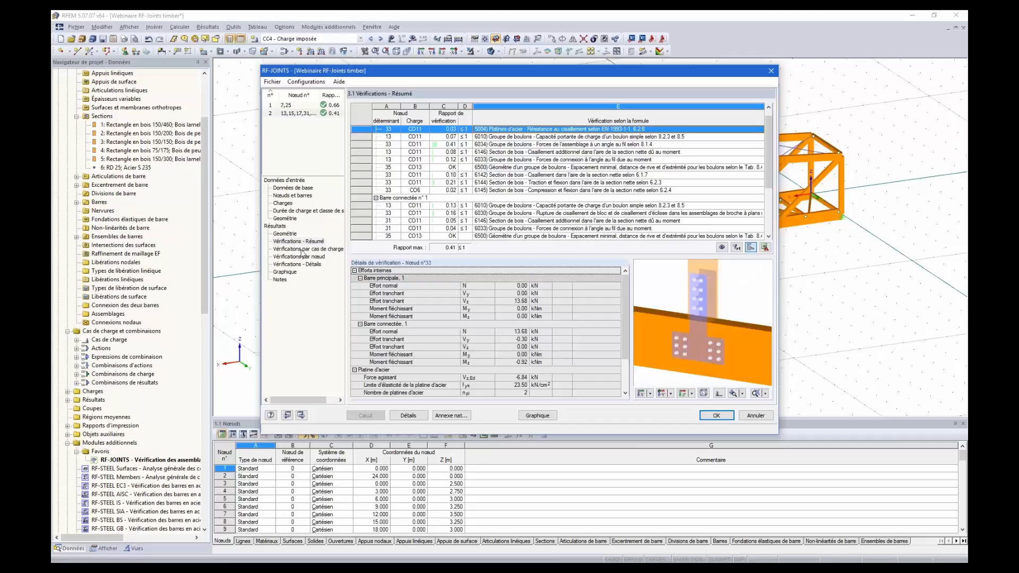
left_click(284, 272)
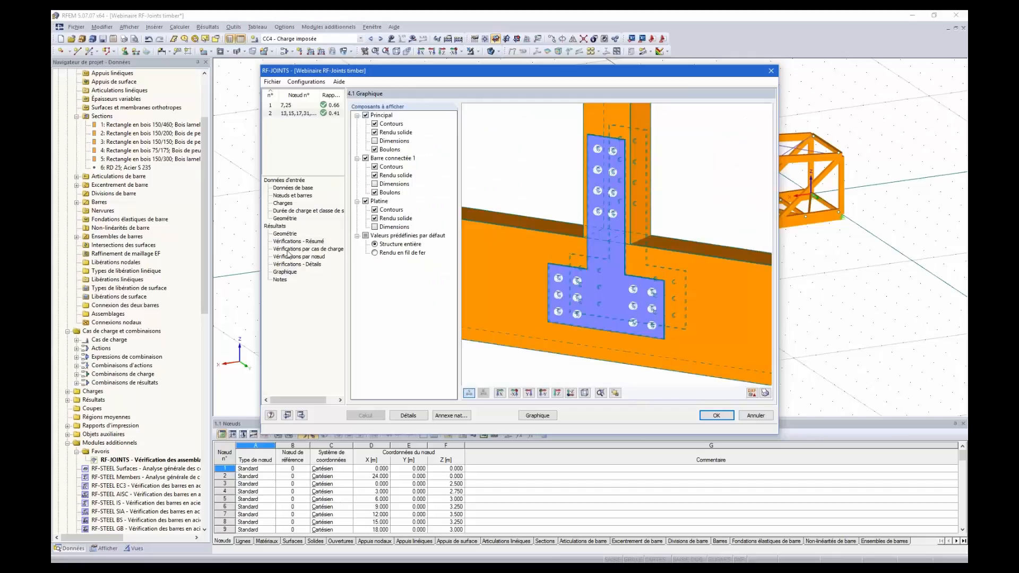
Step: Review the resulting geometry and the design summary for connected bar 1, then return to the joint's results graphic
left_click(291, 243)
key("Up")
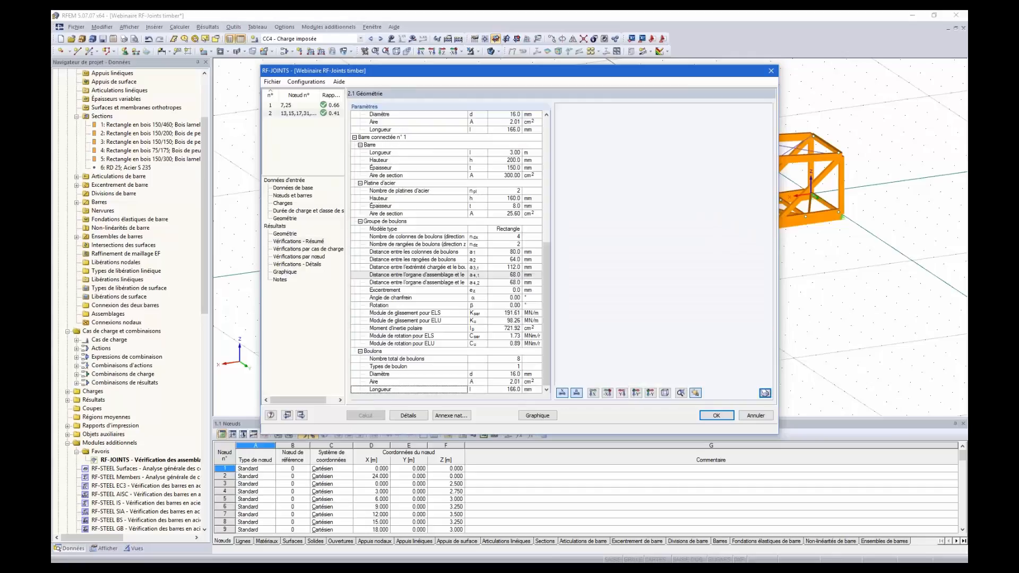
left_click(310, 242)
left_click(527, 151)
left_click(524, 221)
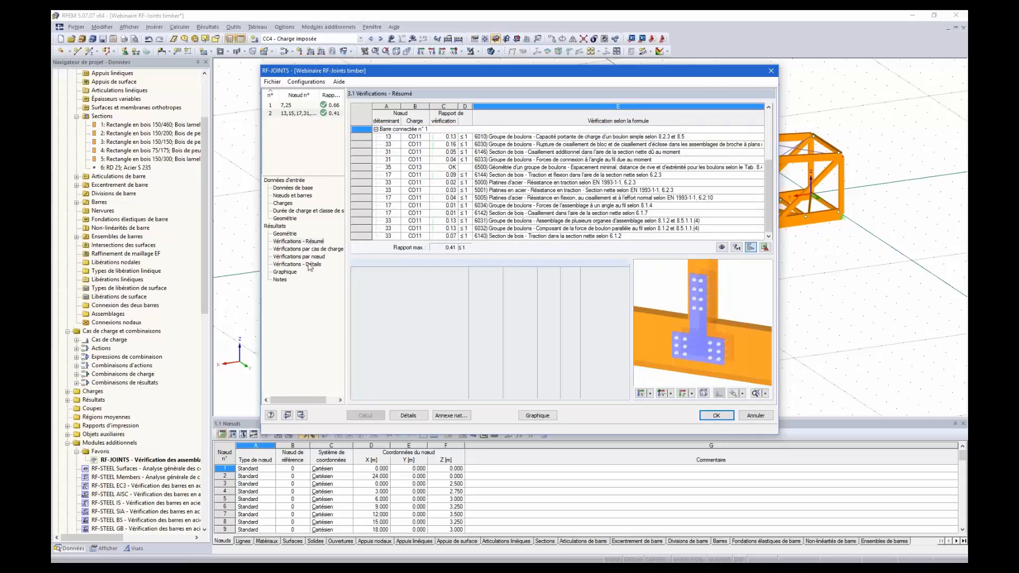
left_click(292, 274)
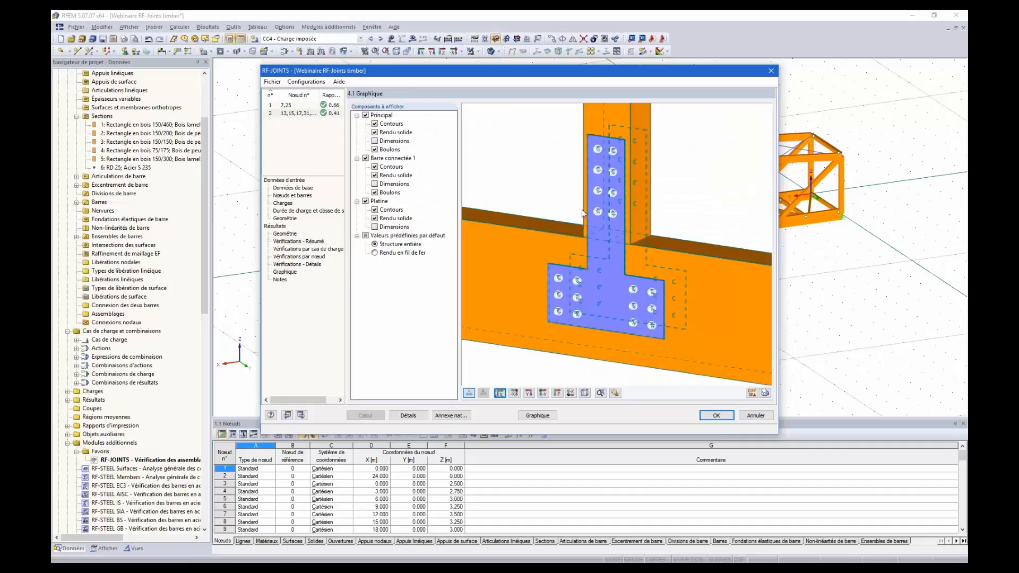
Step: Show only the steel plate of the second joint, hiding both bars and plate contours and displaying its dimensions, in a face-on view
scroll(581, 208, "down", 2)
scroll(601, 150, "up", 1)
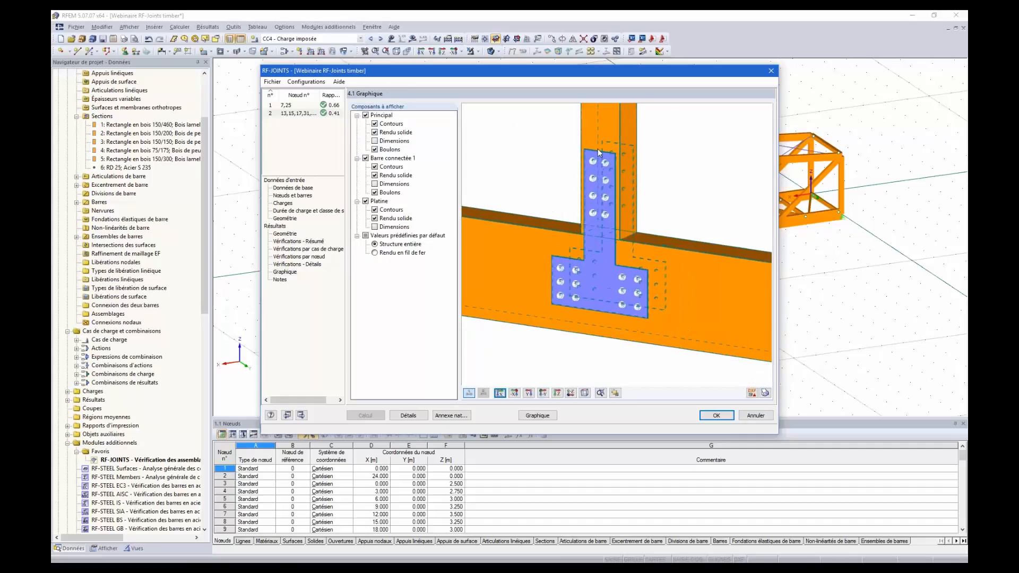
middle_click_drag(543, 214, 647, 243, "ctrl")
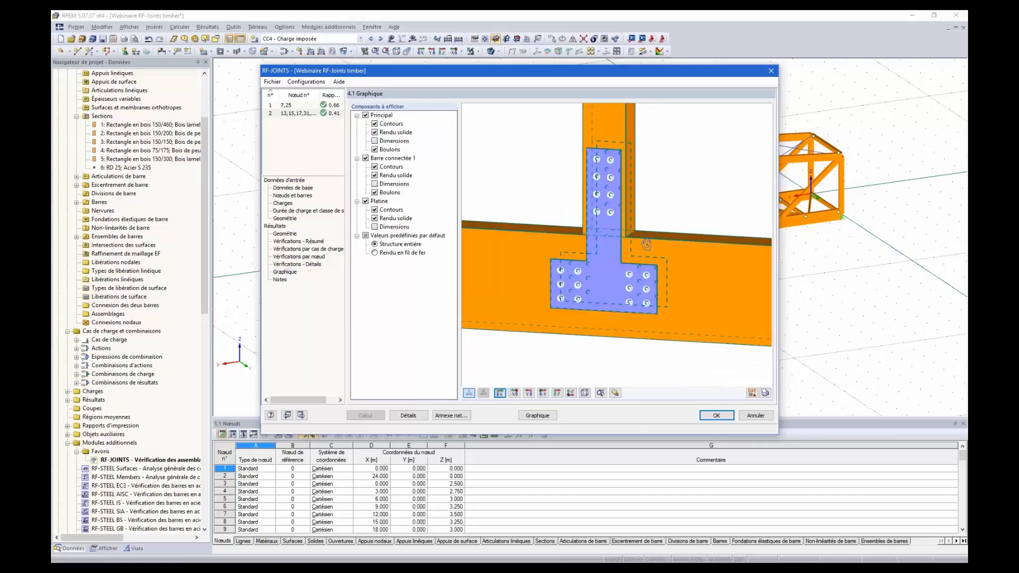
left_click(365, 115)
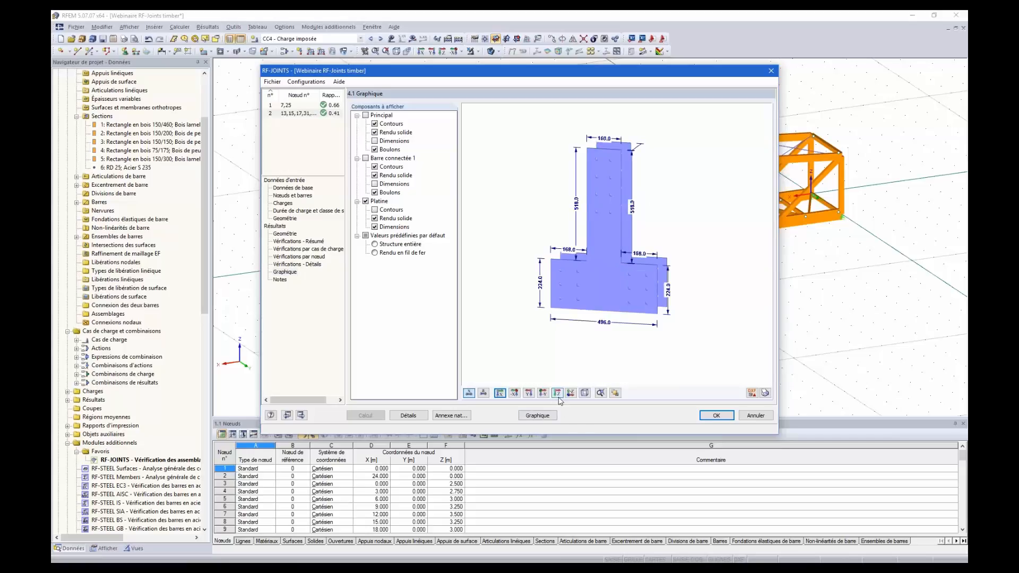
left_click(528, 393)
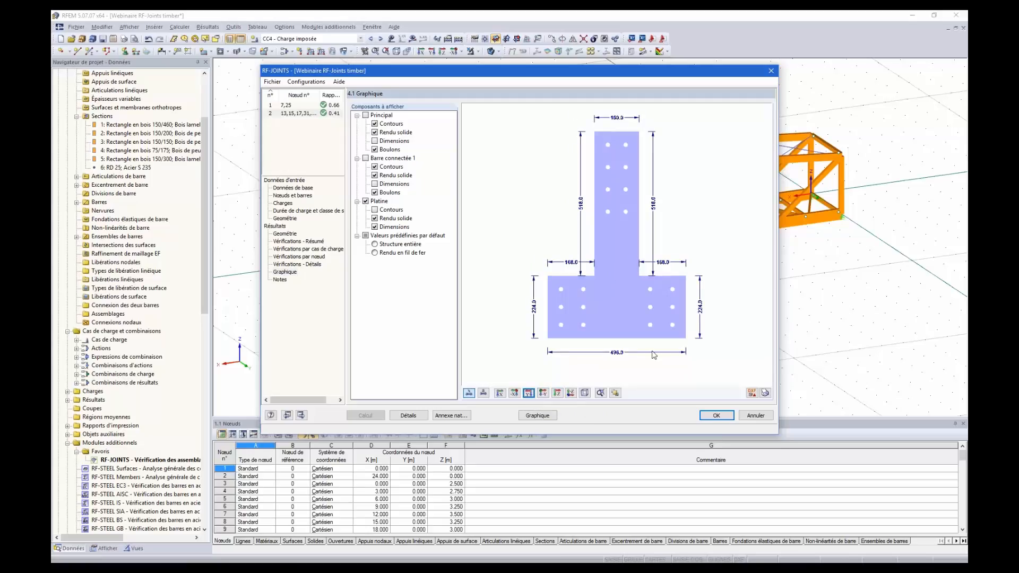
Step: Export the plate graphic to DXF as "plaque 1.dxf" in the webinar folder, and close the joint module with its data accepted
left_click(752, 393)
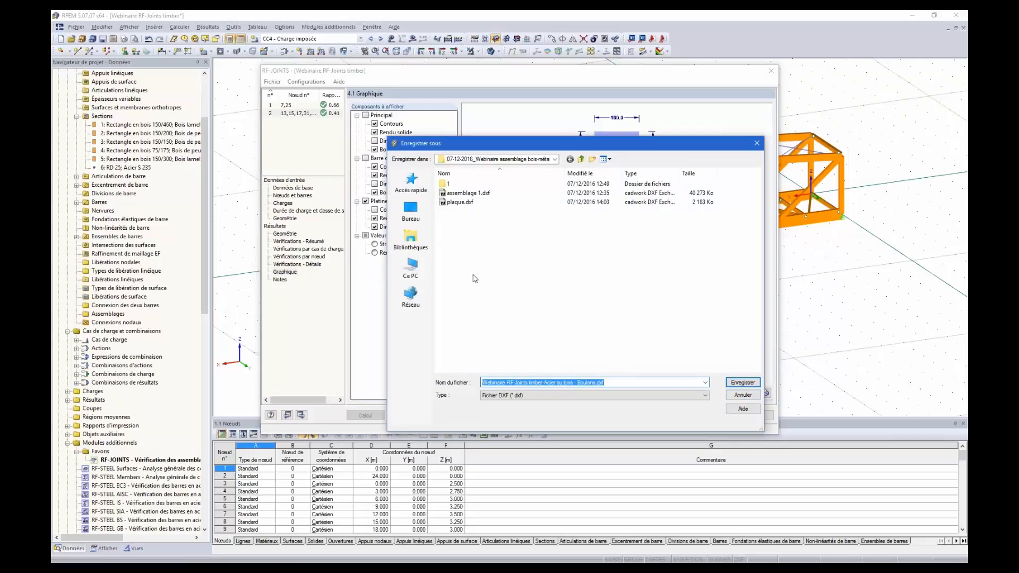
left_click(460, 202)
left_click(497, 382)
type("1")
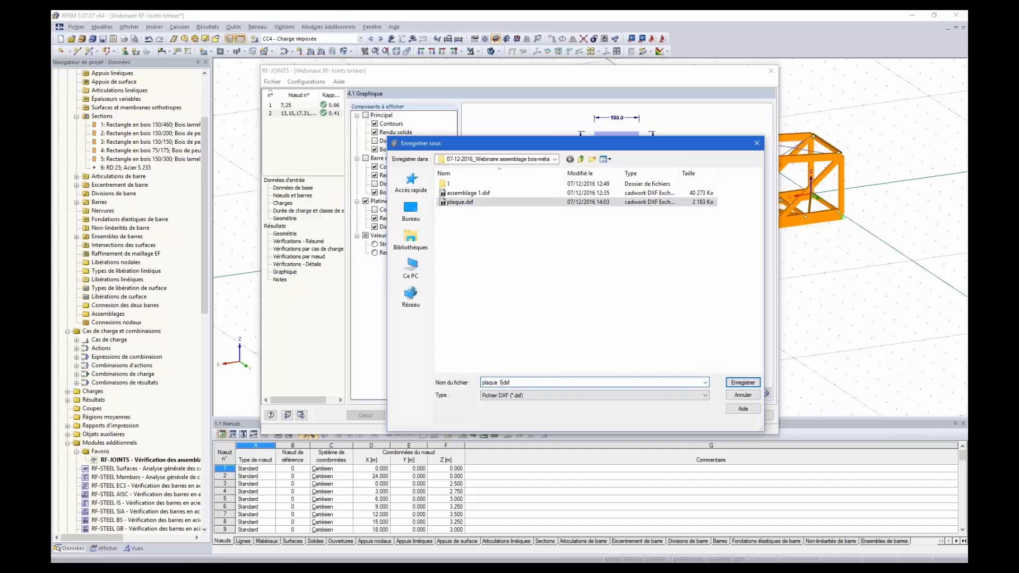
left_click(743, 383)
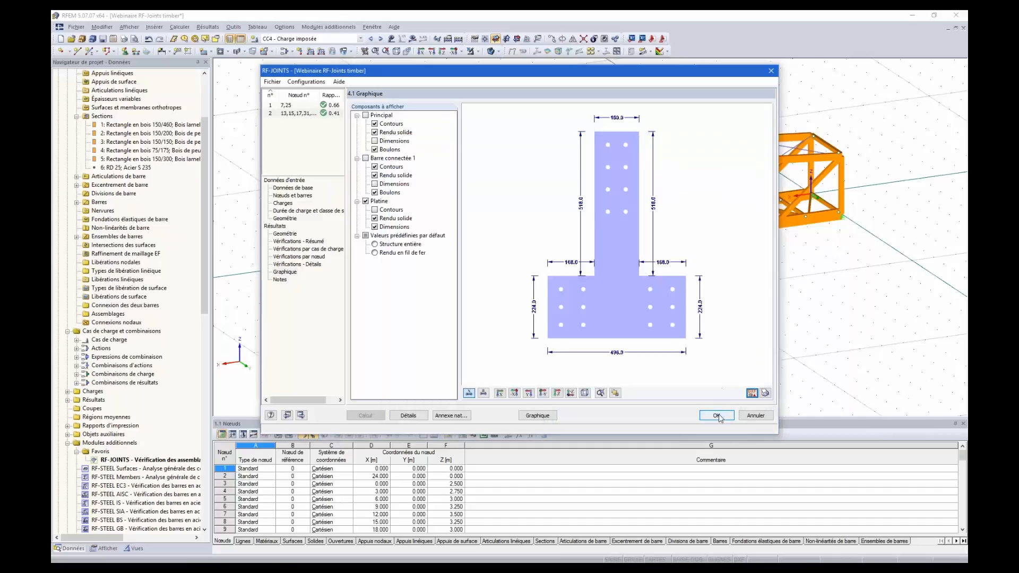
left_click(718, 416)
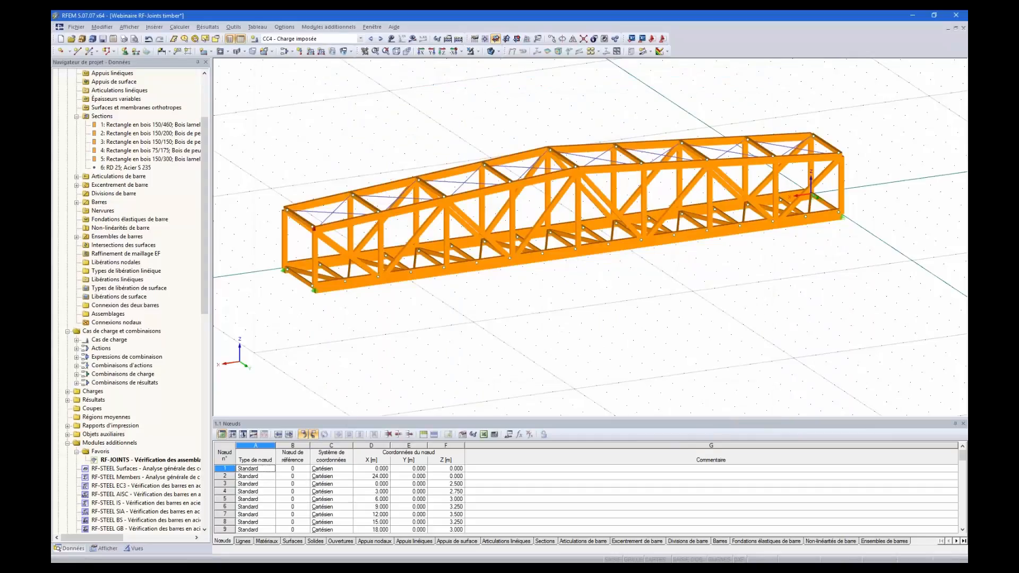
Step: Reopen the joint module and display case 2's results graphic with only the dimensioned plate, without contours, viewed face-on
double_click(117, 458)
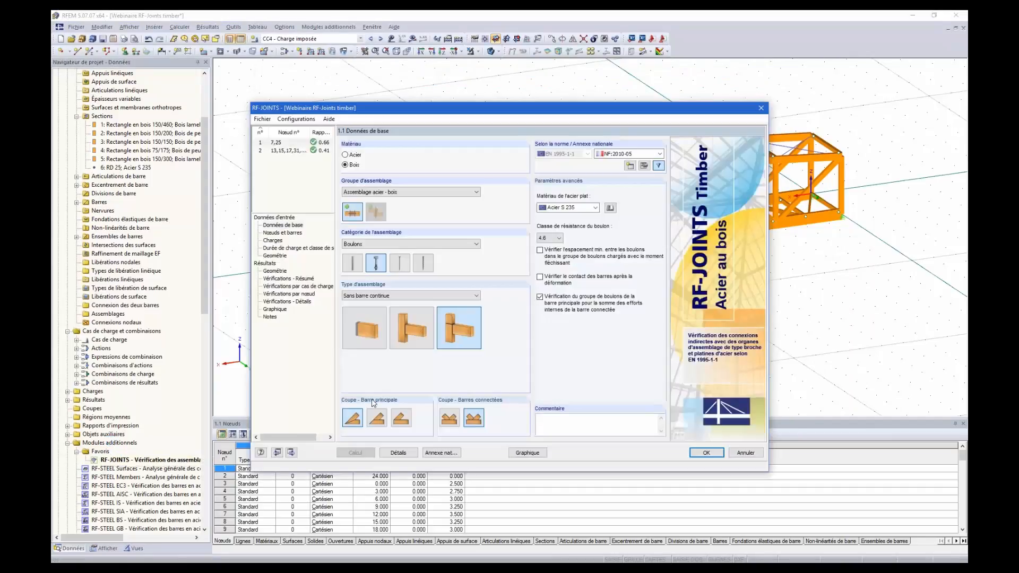
left_click(286, 151)
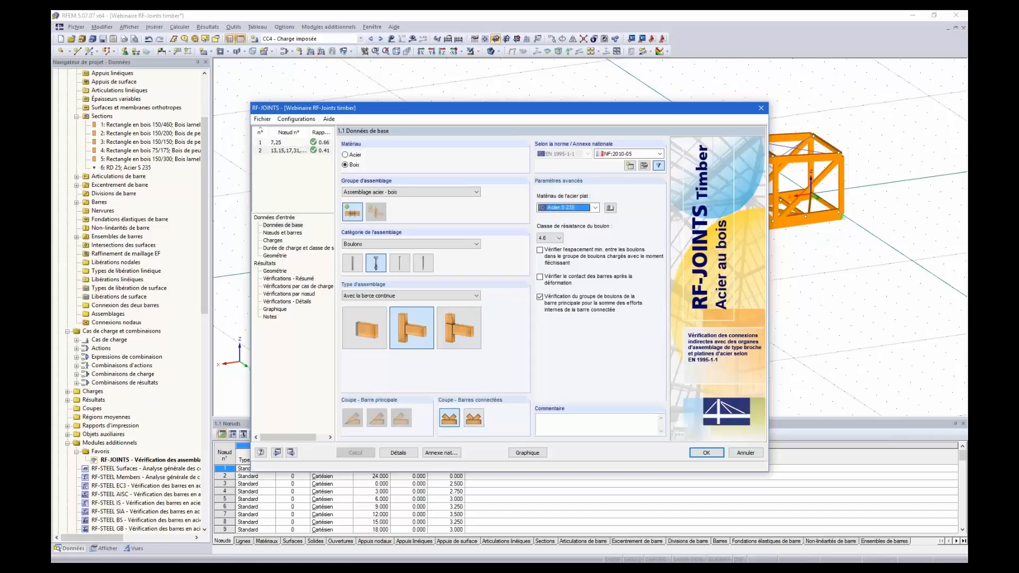
left_click(275, 310)
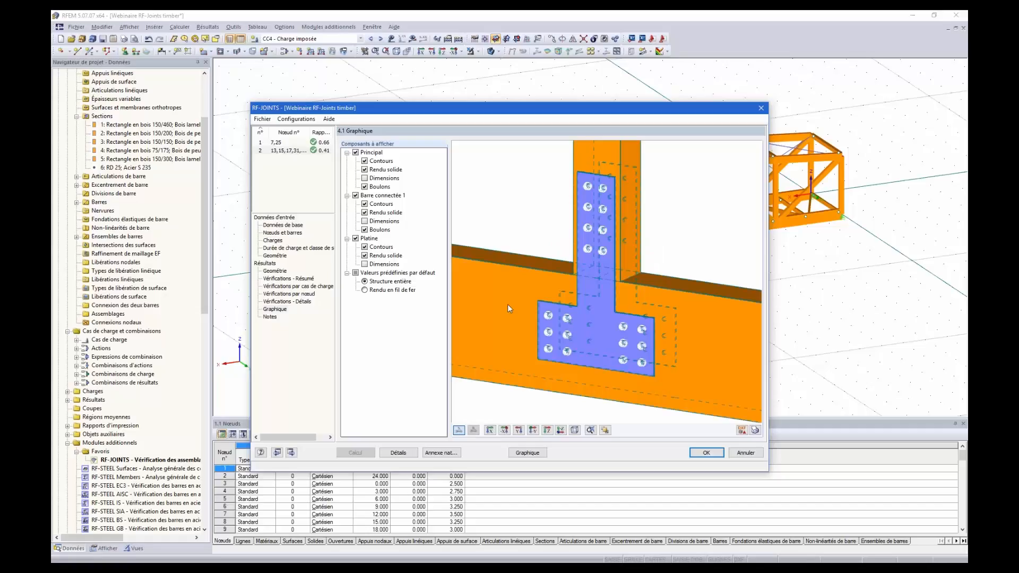
left_click(356, 153)
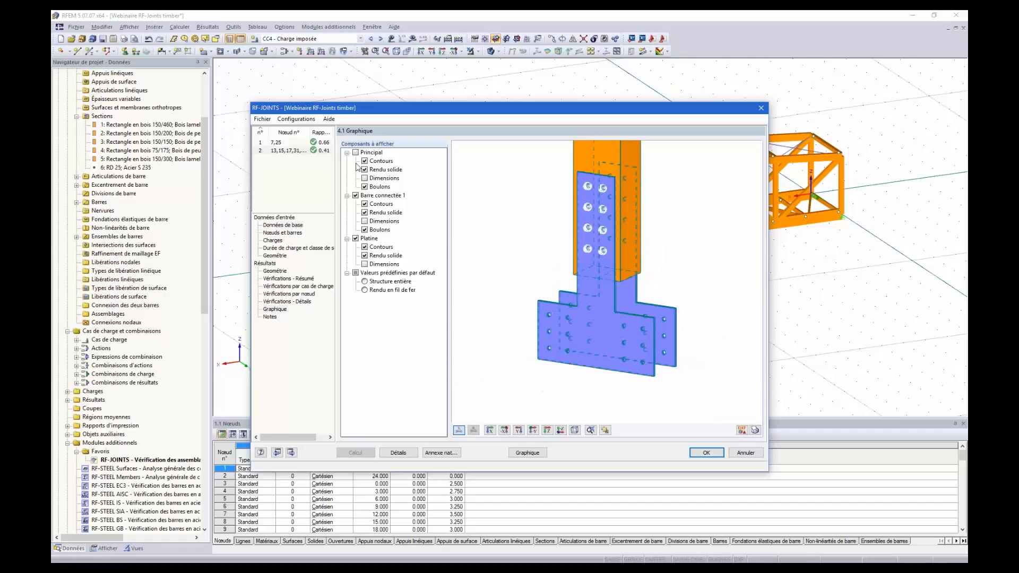
left_click(355, 195)
left_click(365, 247)
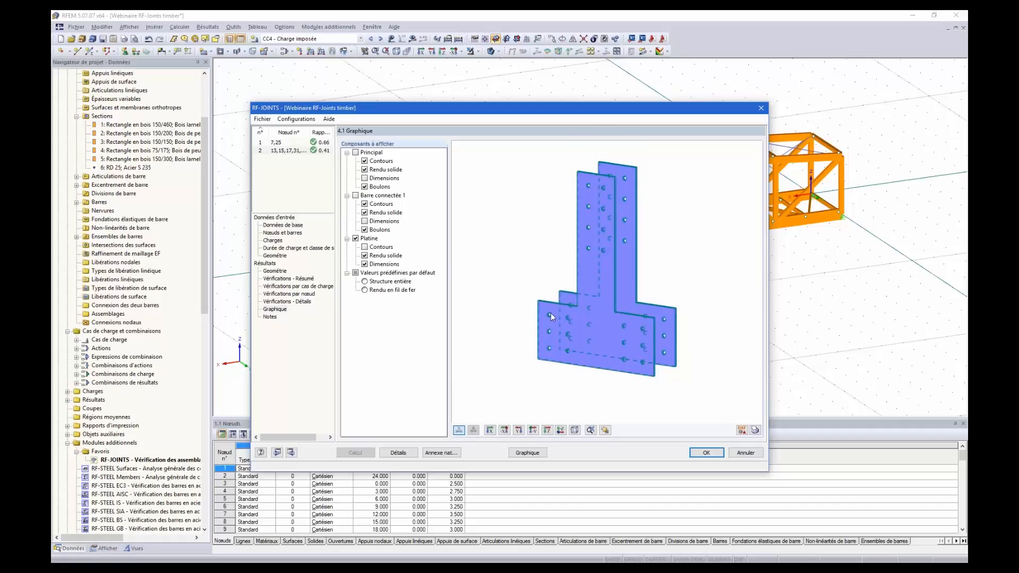
left_click(533, 430)
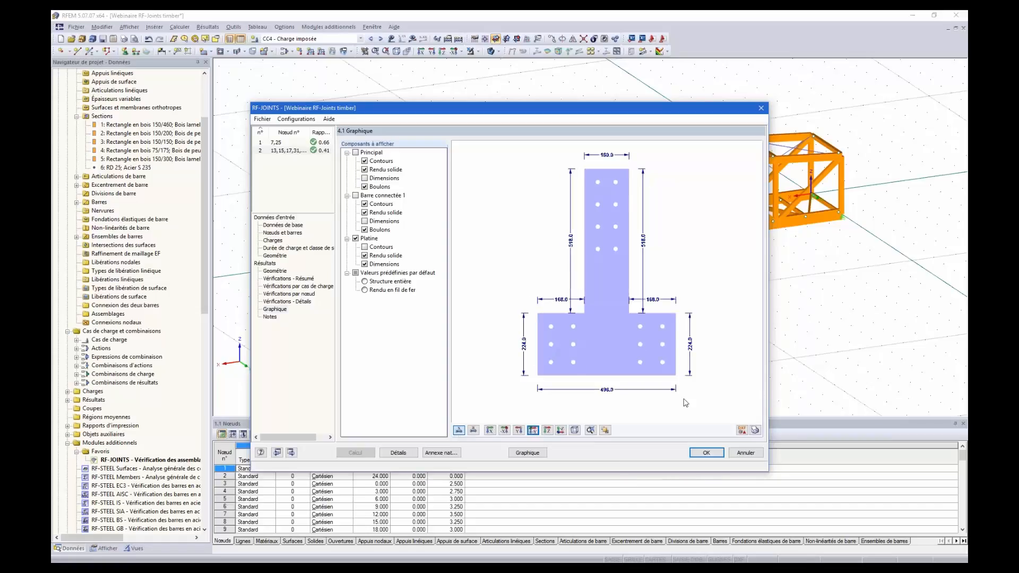
Step: Send the plate graphic to the printout report without opening the report after confirmation, and close the joint module
left_click(756, 431)
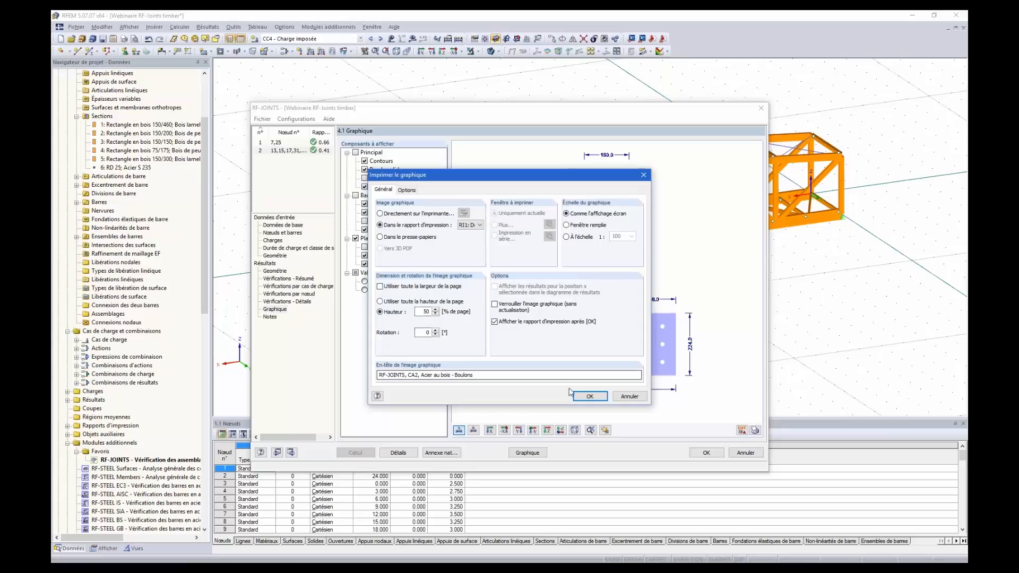
left_click(495, 322)
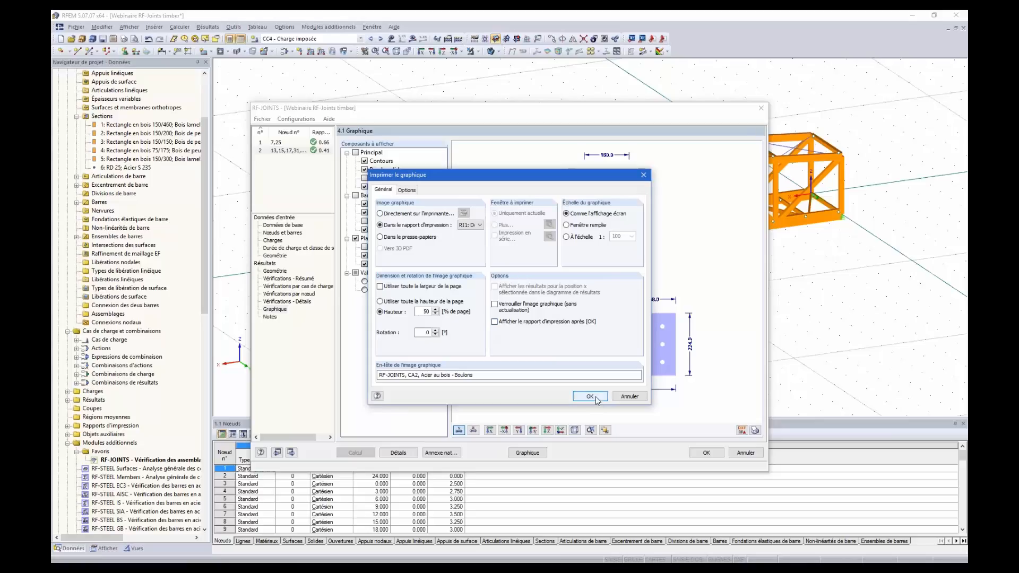
left_click(591, 397)
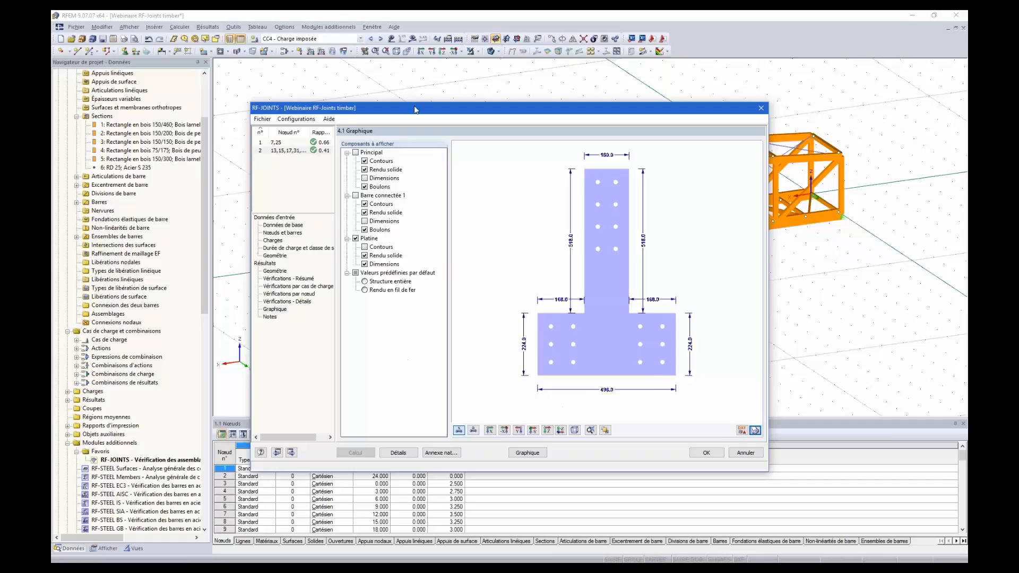
left_click_drag(411, 109, 420, 185)
left_click_drag(438, 233, 435, 68)
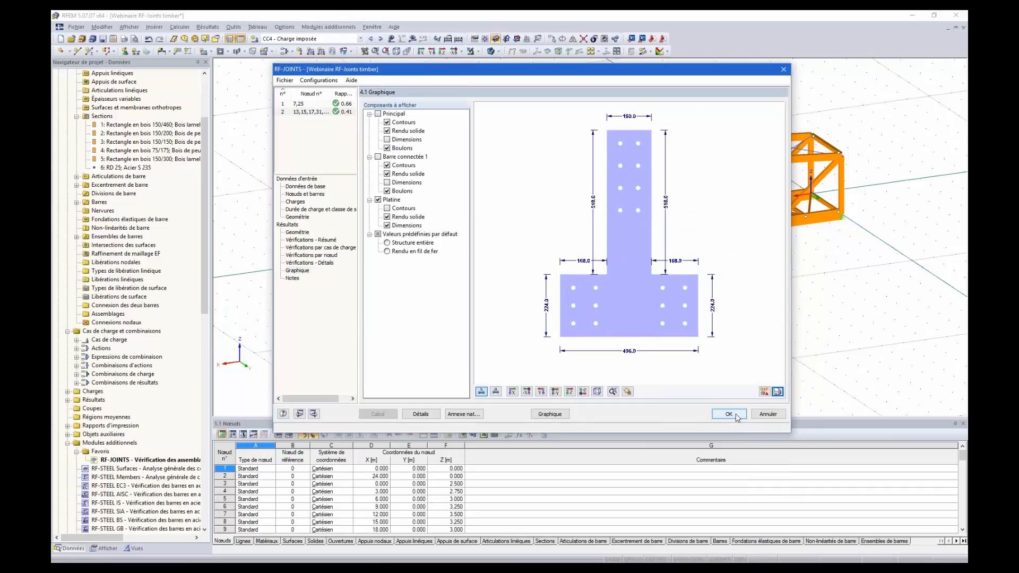
left_click(729, 415)
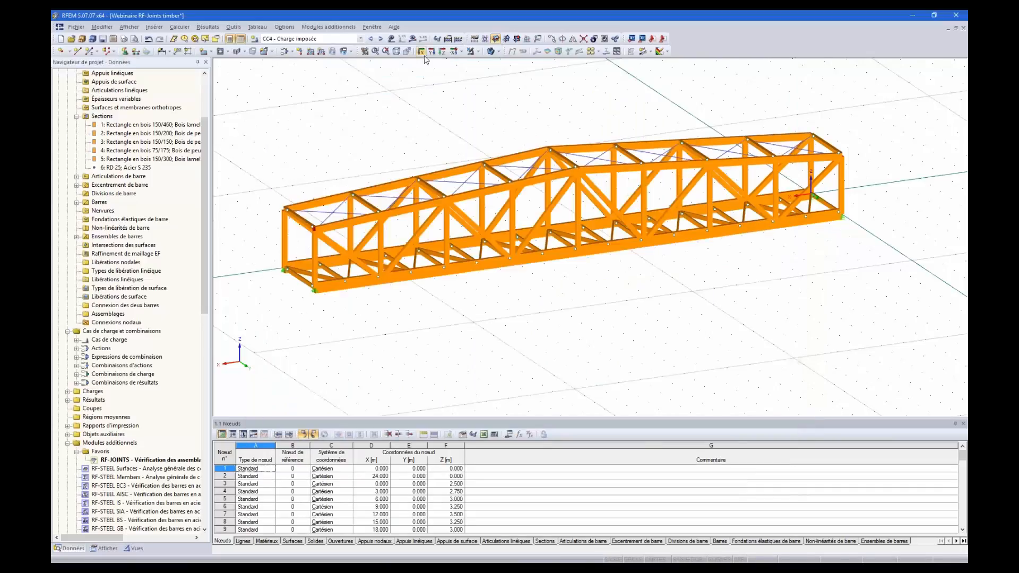
Step: Select the RF-JOINTS CA1 results and display the designed joints on the 3D truss model to inspect them
left_click(360, 39)
scroll(329, 160, "down", 5)
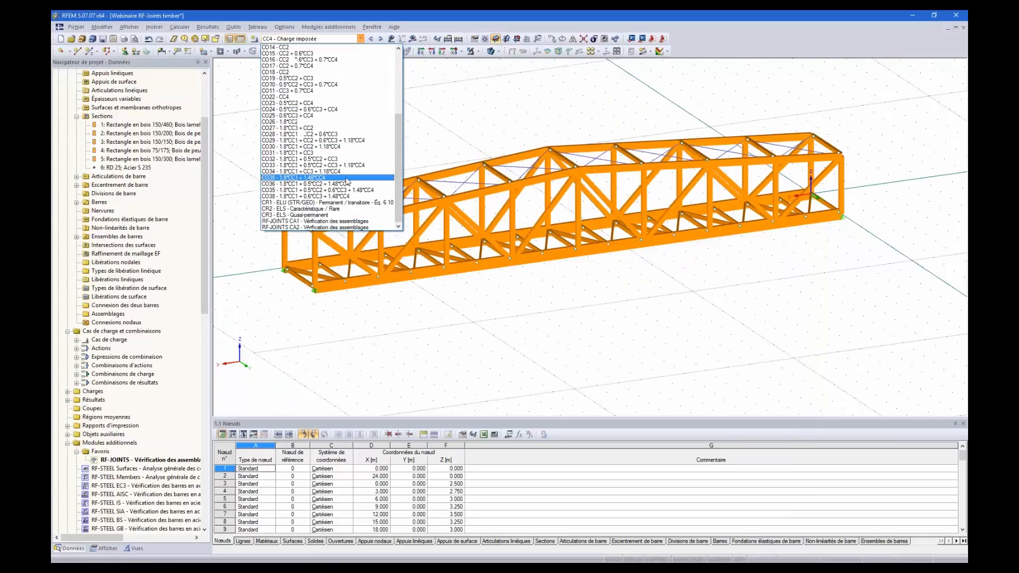
left_click(335, 220)
left_click(381, 39)
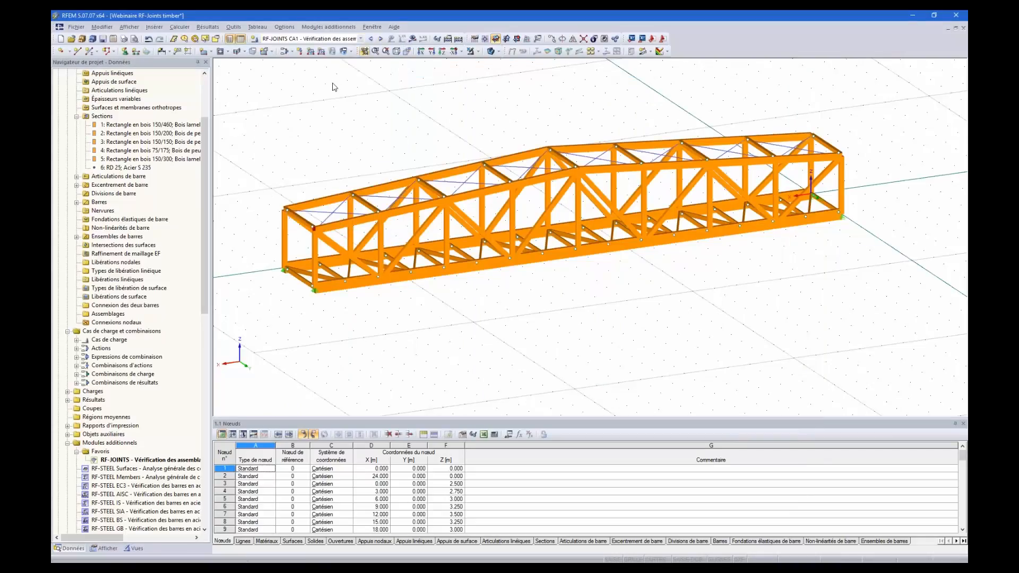
left_click(413, 38)
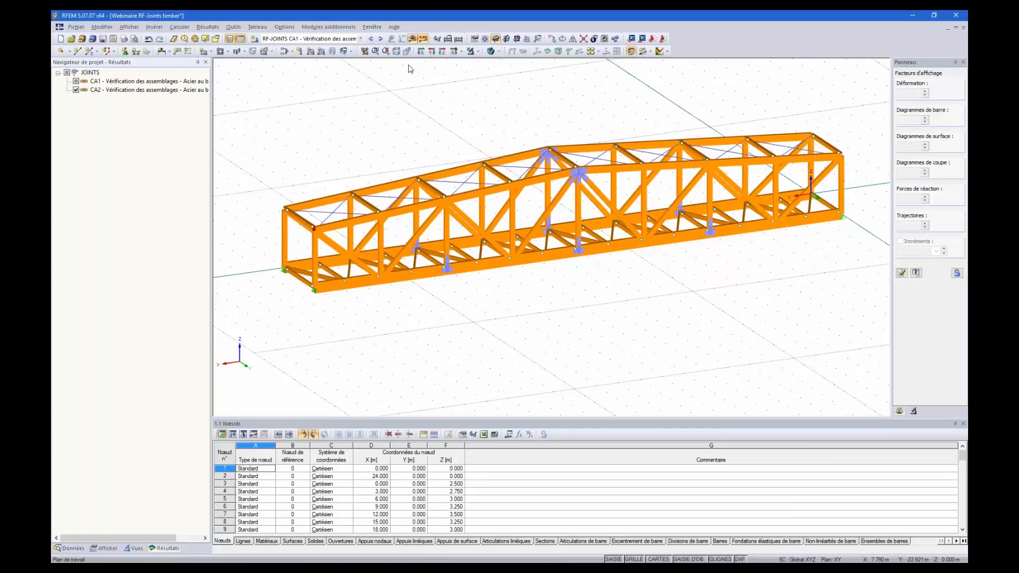
middle_click_drag(600, 312, 624, 317, "ctrl")
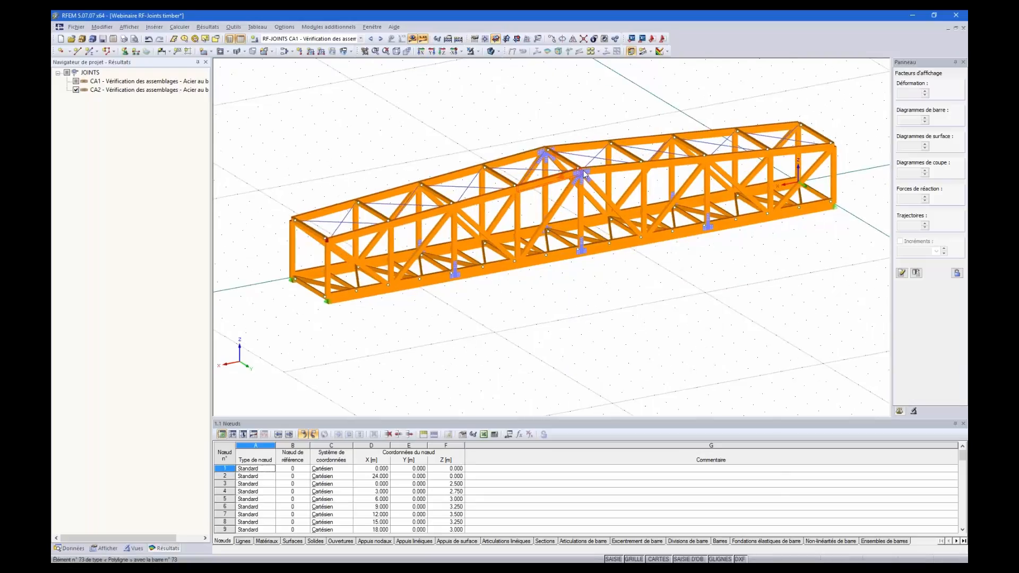
scroll(586, 176, "up", 3)
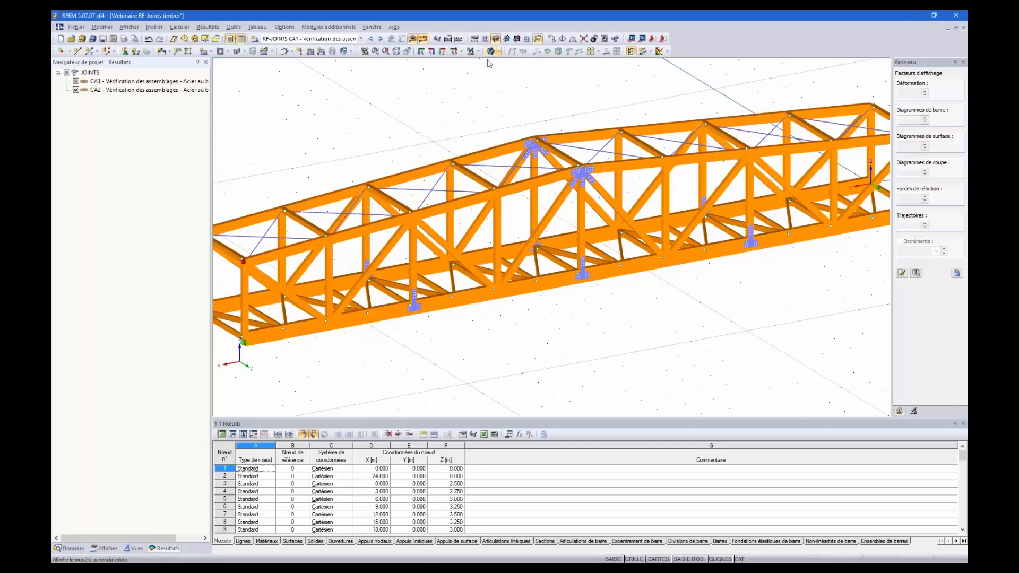
scroll(522, 252, "down", 2)
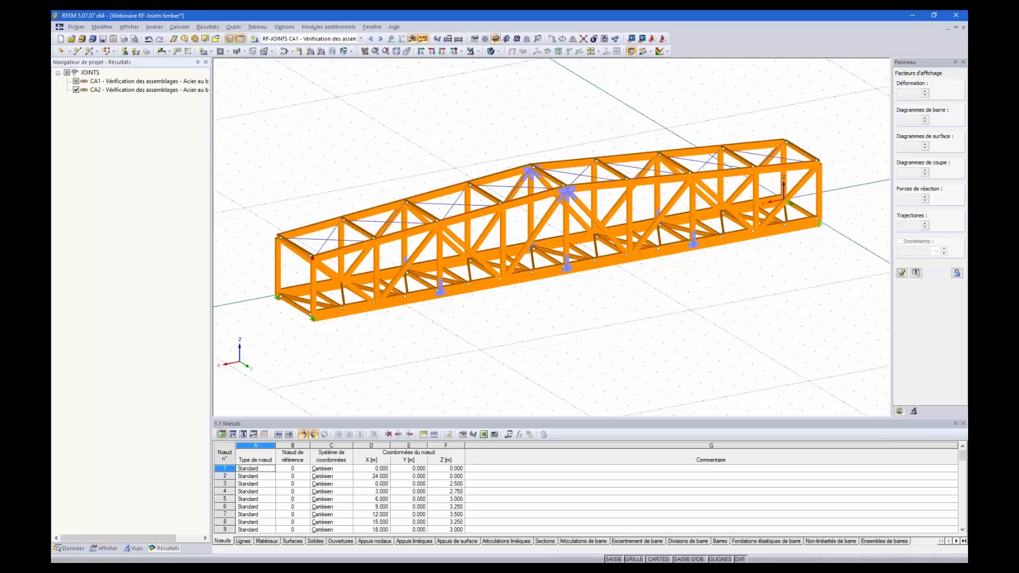
Step: Enable generating the member eccentricity and the joint model in the joint module's general details, accepting deletion of all results and the FE mesh
left_click(66, 550)
double_click(117, 459)
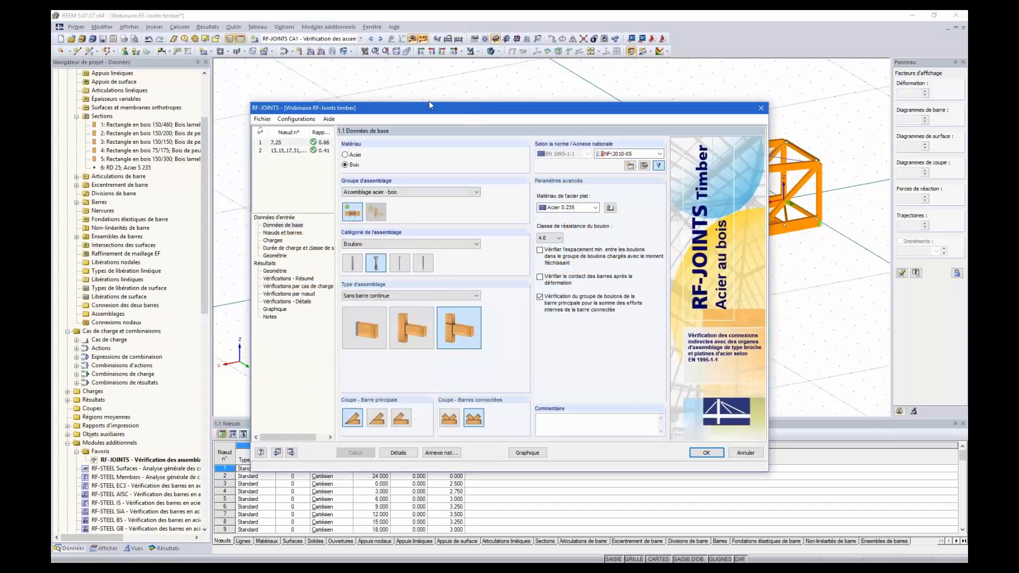
left_click_drag(433, 111, 427, 65)
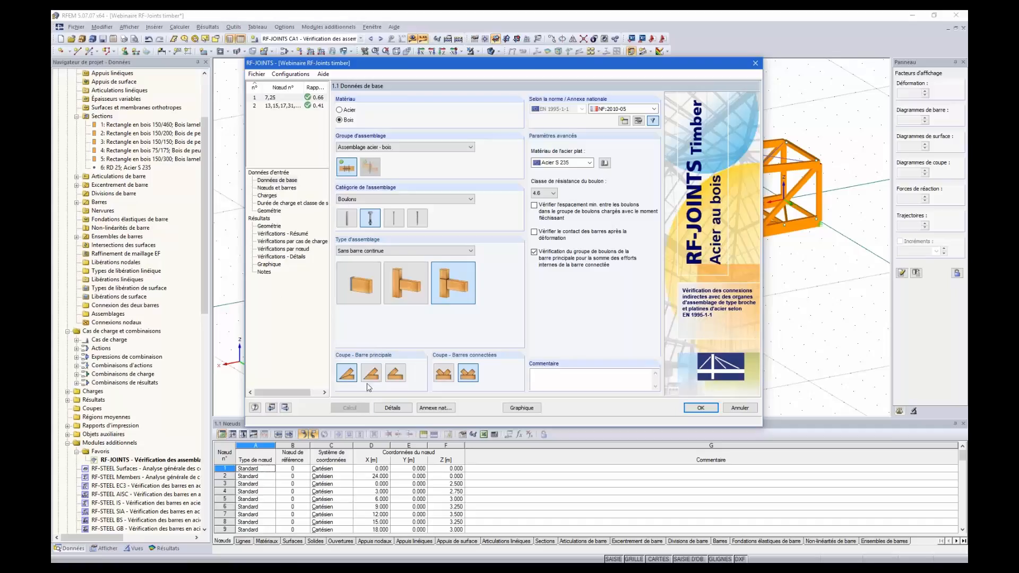
left_click(392, 408)
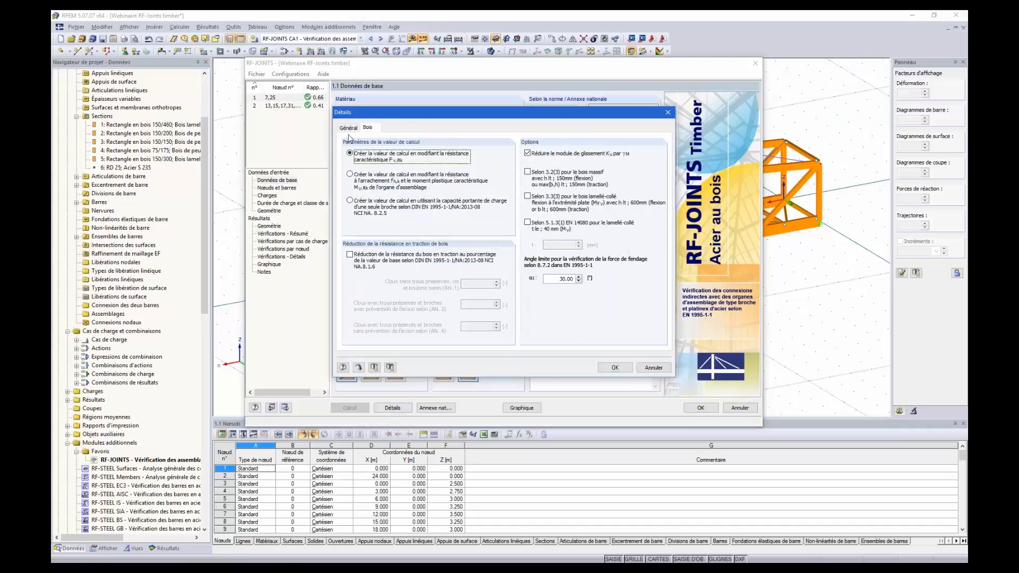
left_click(349, 128)
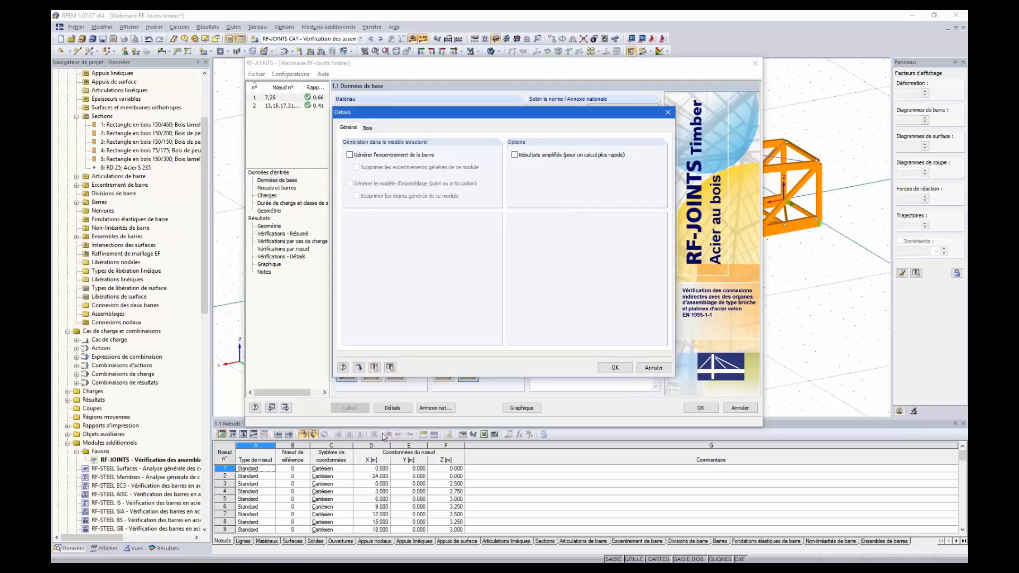
left_click(349, 155)
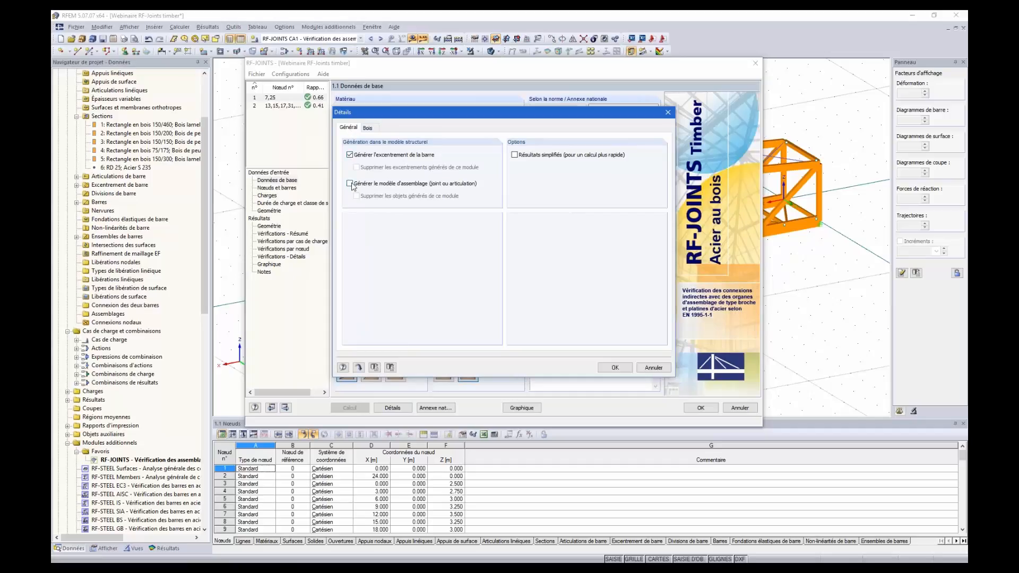
left_click(619, 369)
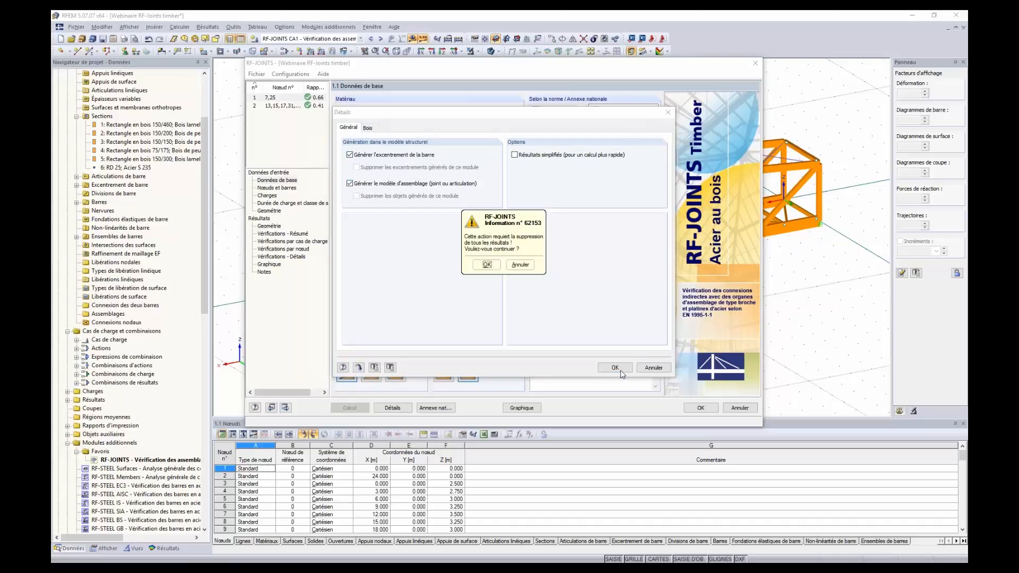
left_click(489, 266)
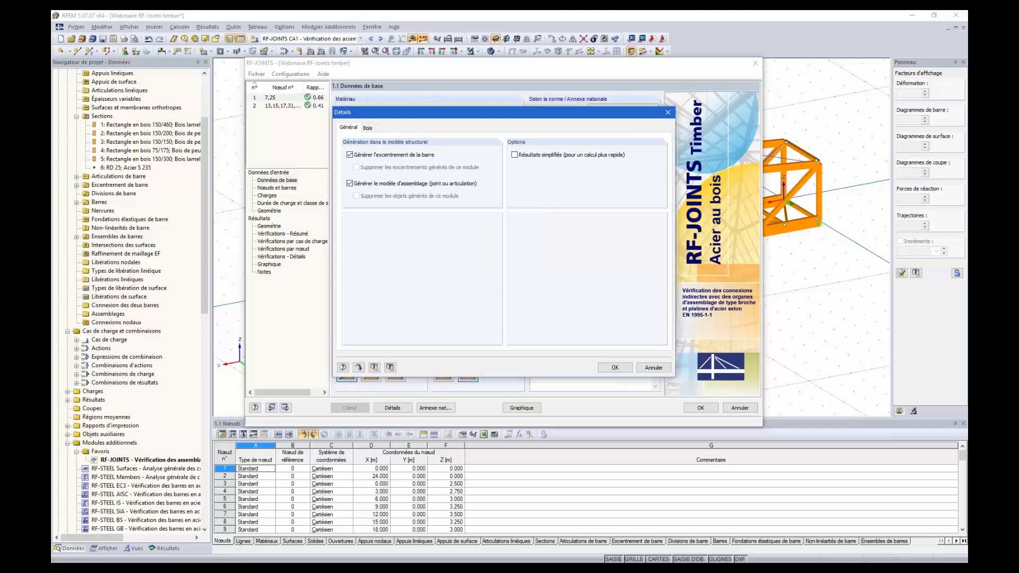
left_click(504, 268)
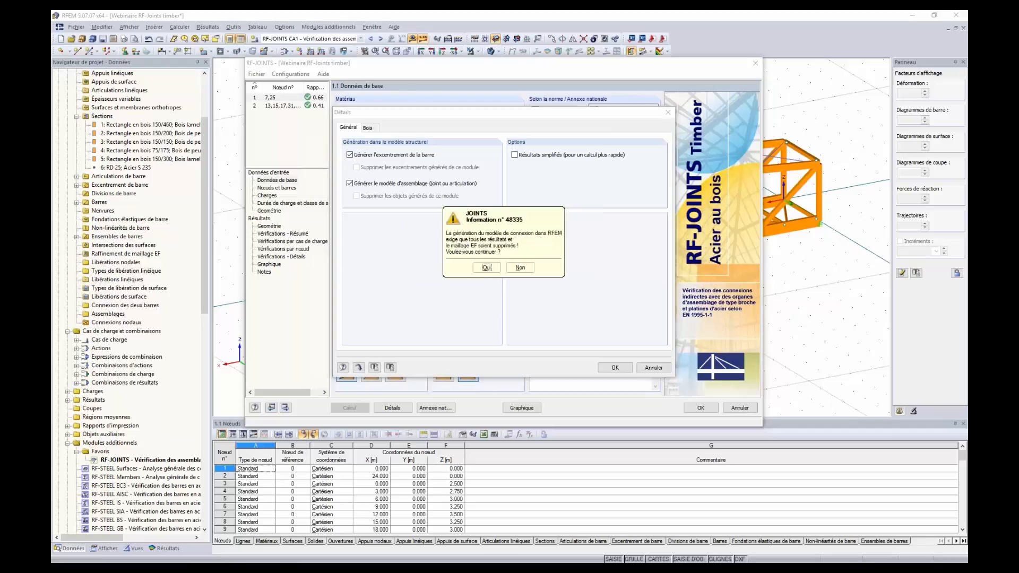
left_click(488, 269)
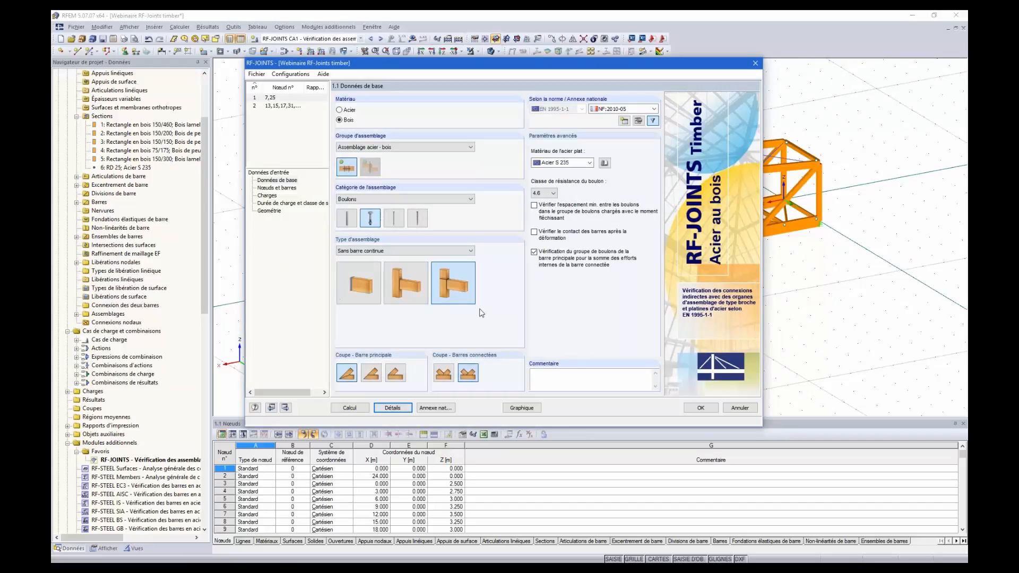
left_click_drag(488, 66, 506, 129)
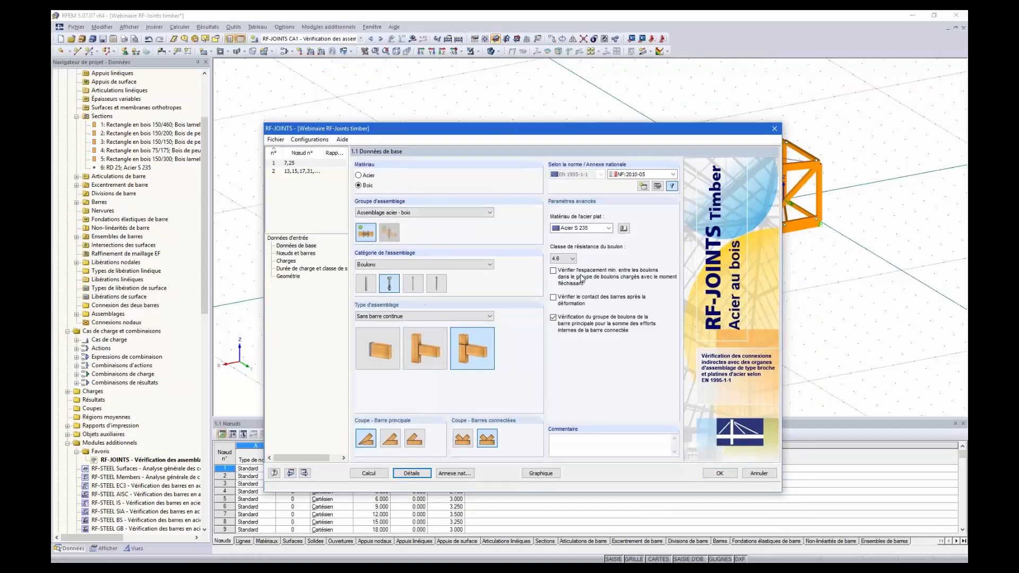
Step: Confirm the joint module input to generate the joint models and display the truss as a wireframe line model
left_click(721, 474)
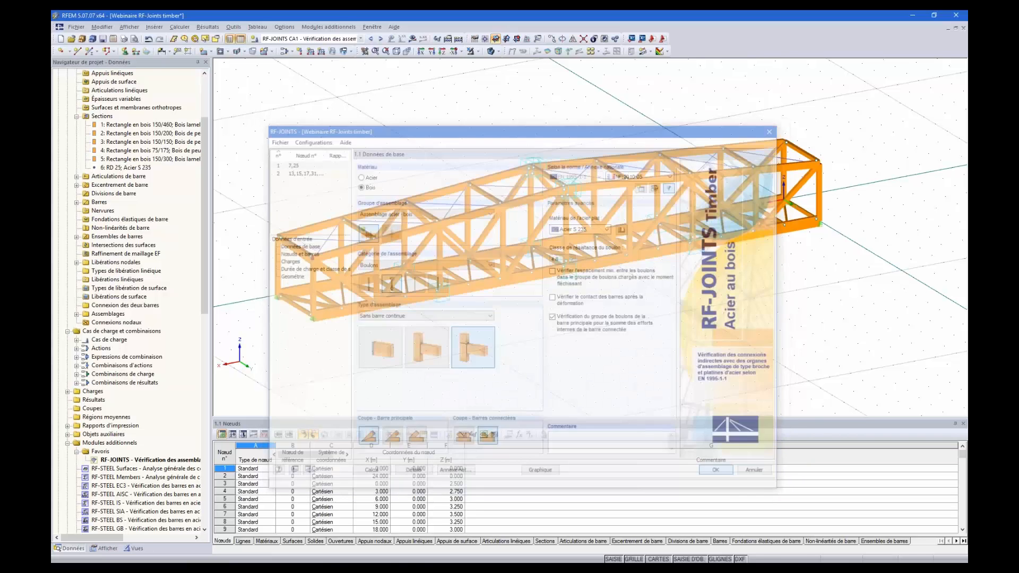
middle_click_drag(498, 361, 570, 318, "ctrl")
left_click(491, 51)
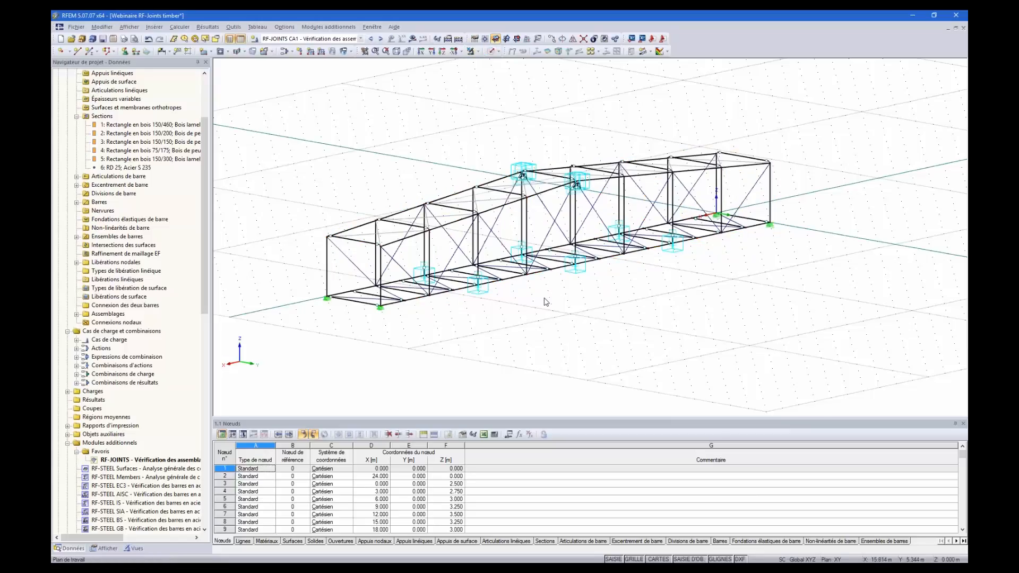
Step: Examine the generated joints in the wireframe truss, both at the apex nodes and along the bottom chord
scroll(485, 284, "up", 2)
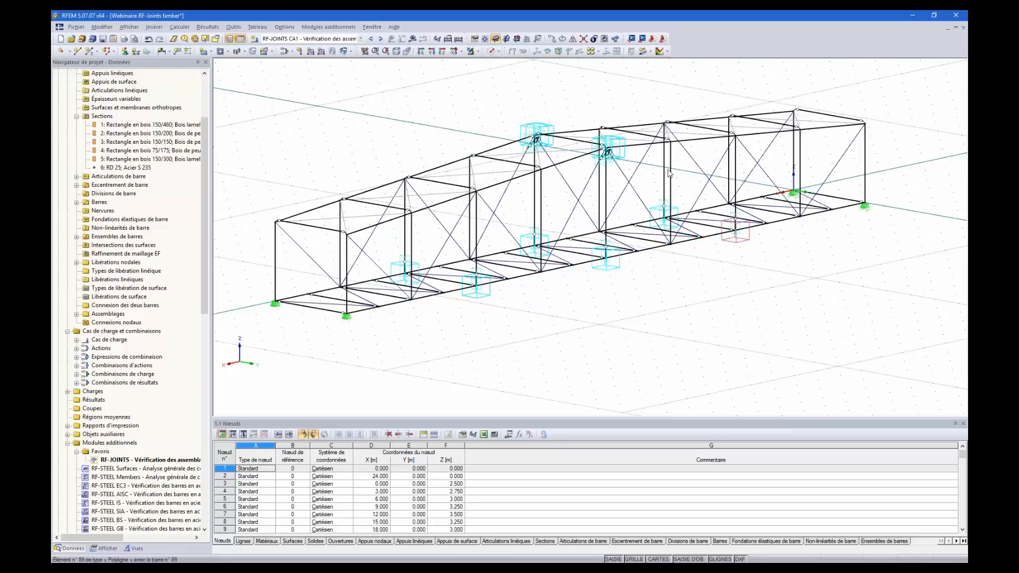
middle_click_drag(573, 297, 598, 242, "ctrl")
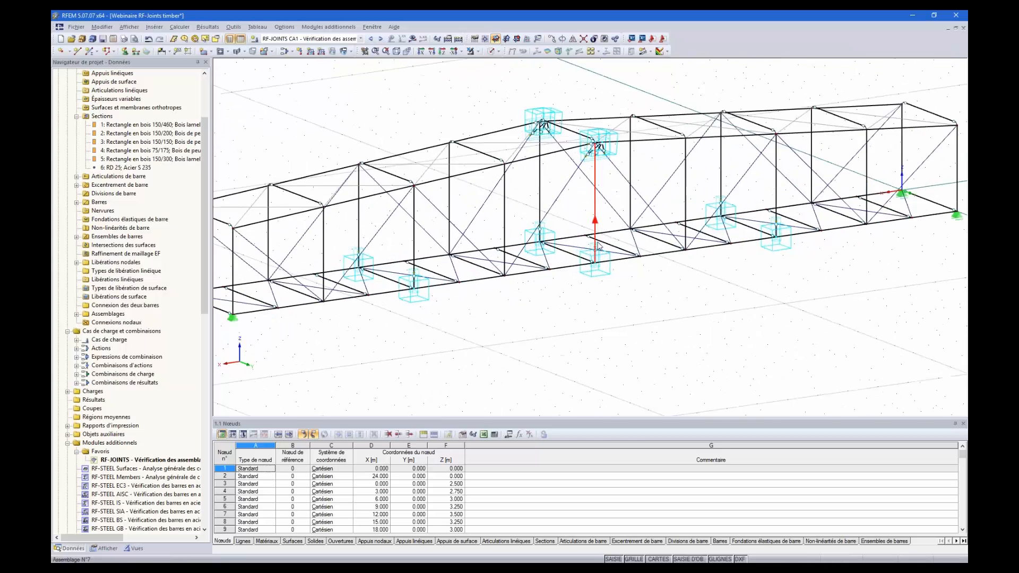
scroll(598, 241, "up", 5)
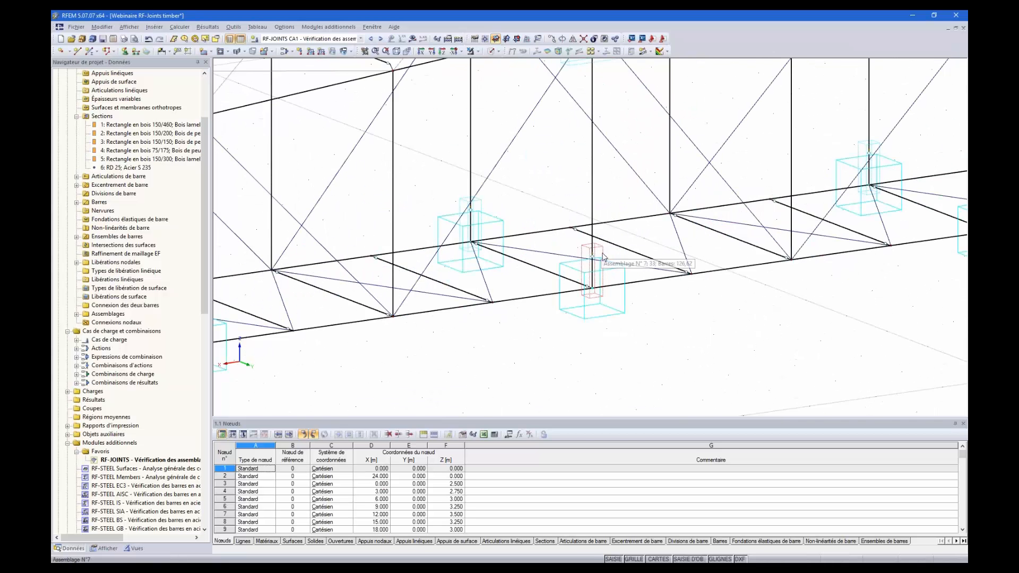
scroll(603, 256, "down", 4)
scroll(601, 100, "up", 3)
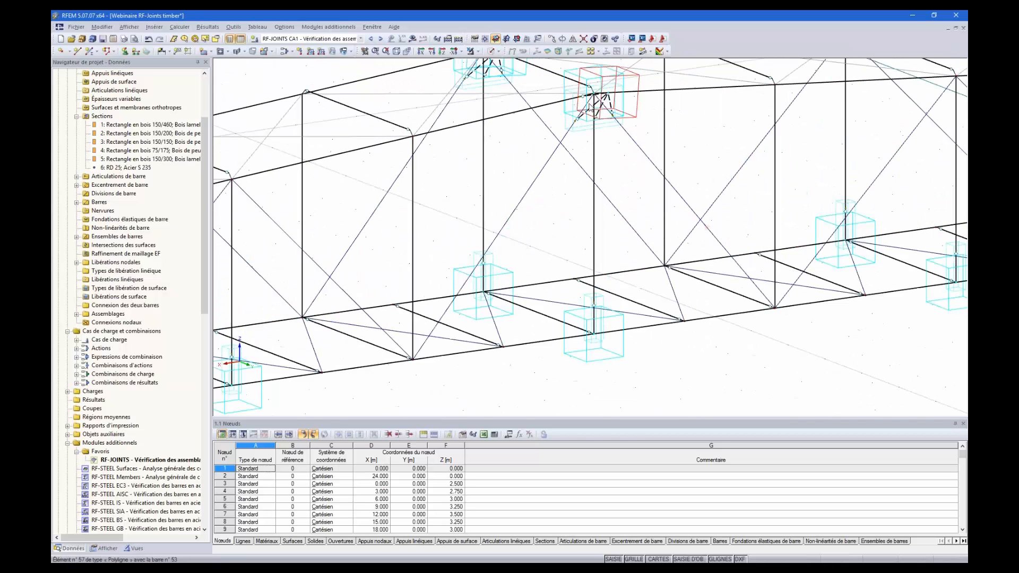
scroll(602, 100, "up", 4)
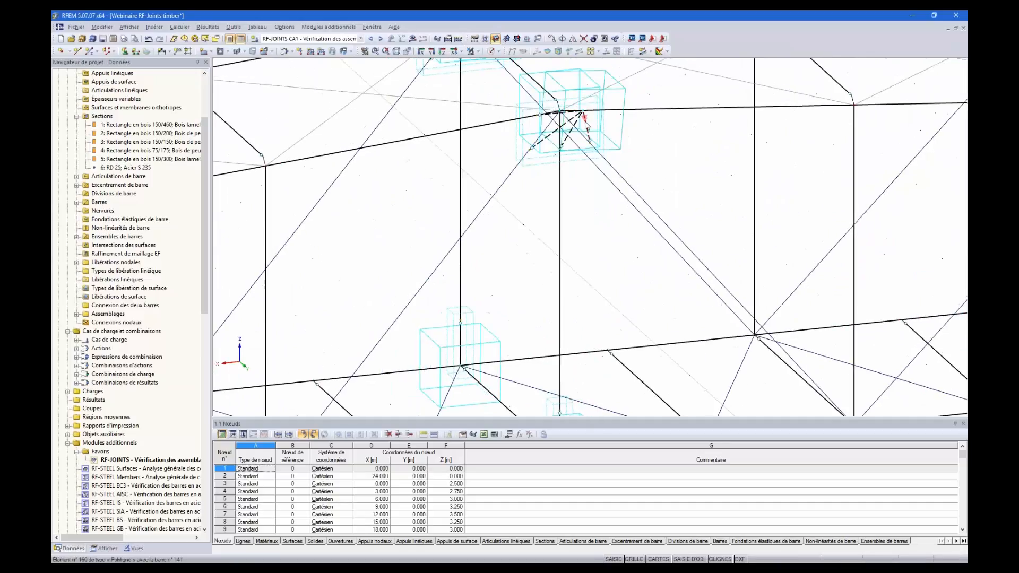
left_click(564, 127)
scroll(562, 300, "down", 3)
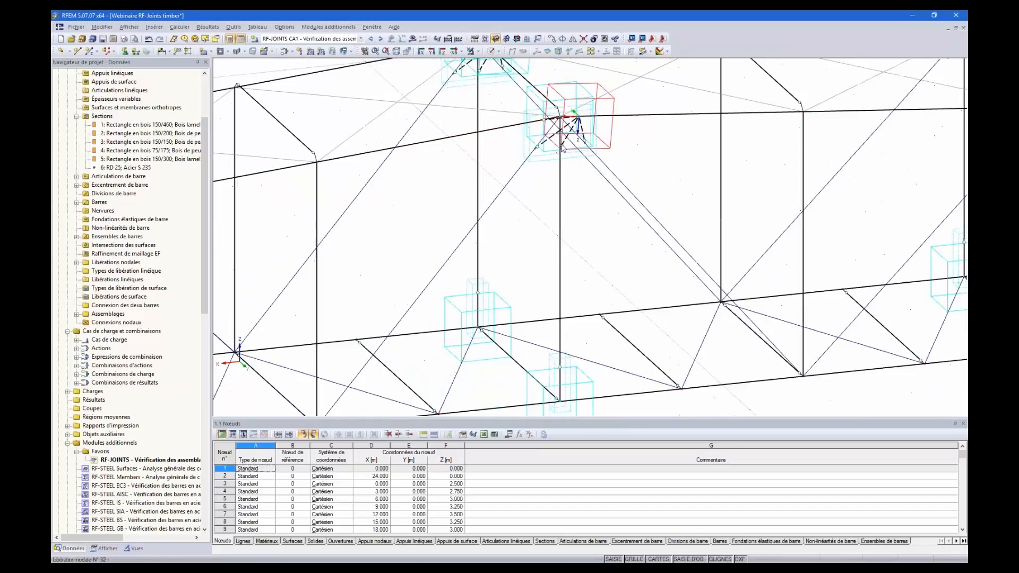
scroll(562, 300, "up", 2)
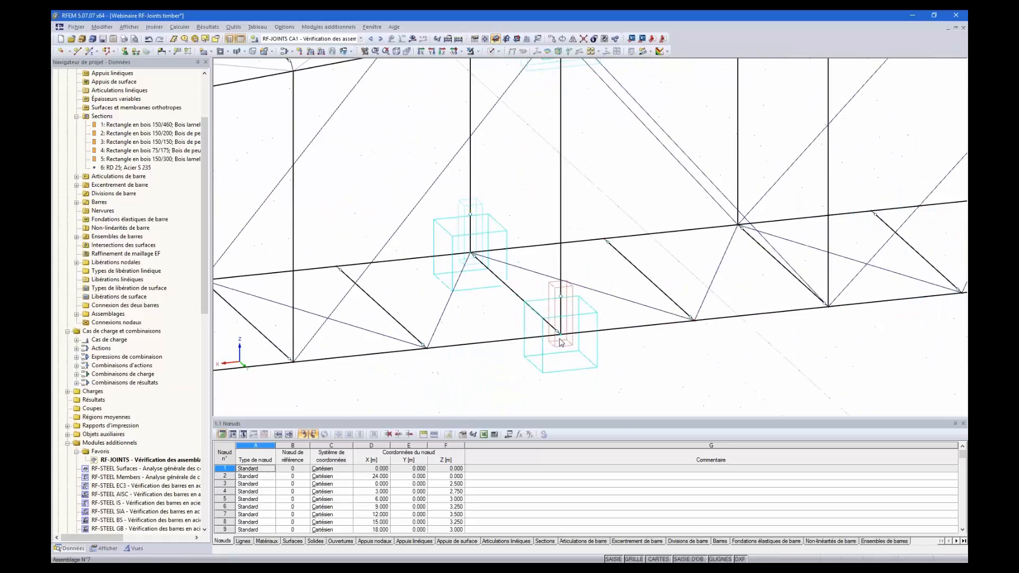
Step: Open the generated joint at the mid-span bottom chord node and view the member hinge stiffnesses of main member 126
double_click(573, 292)
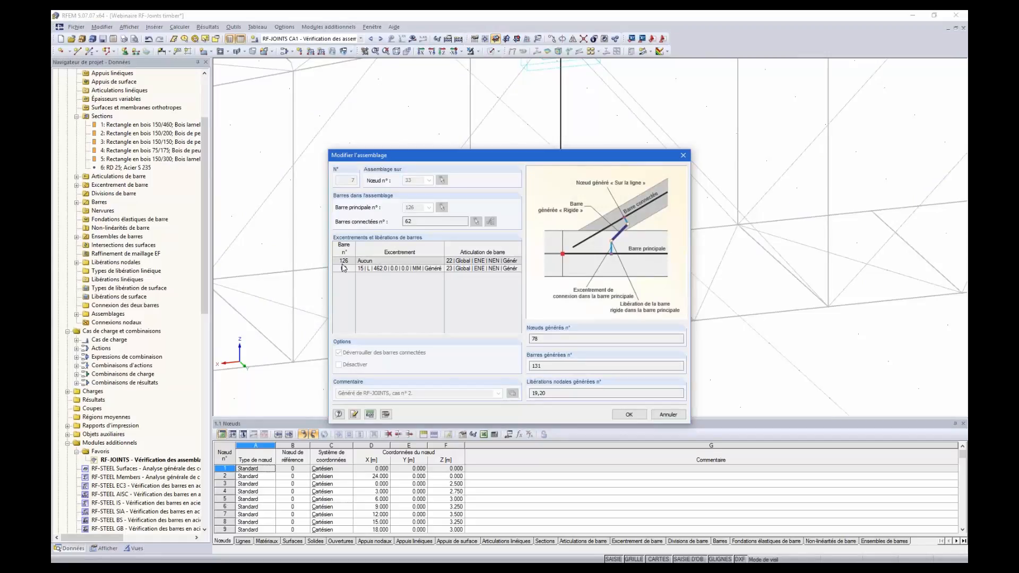
left_click(510, 261)
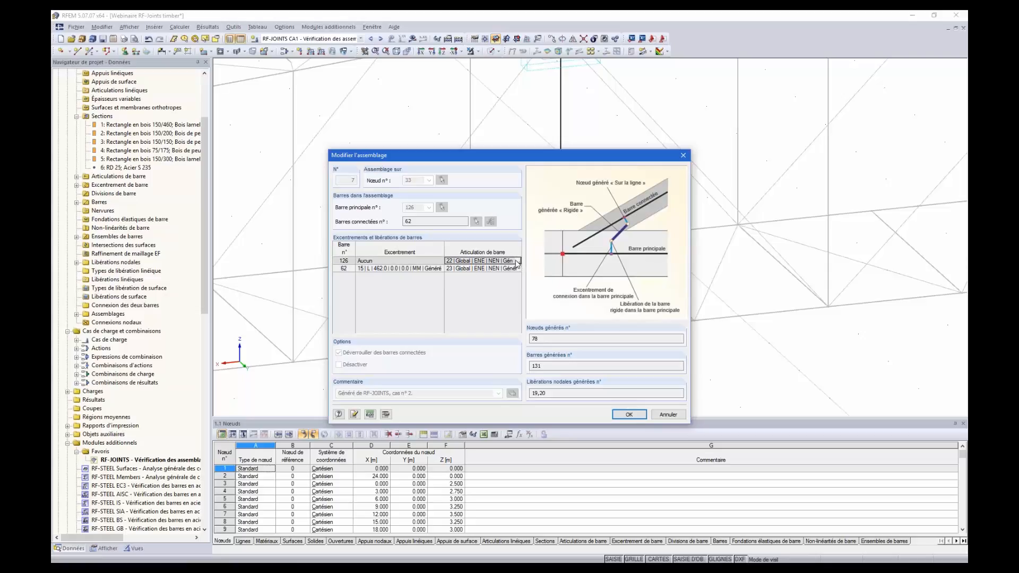
left_click(518, 261)
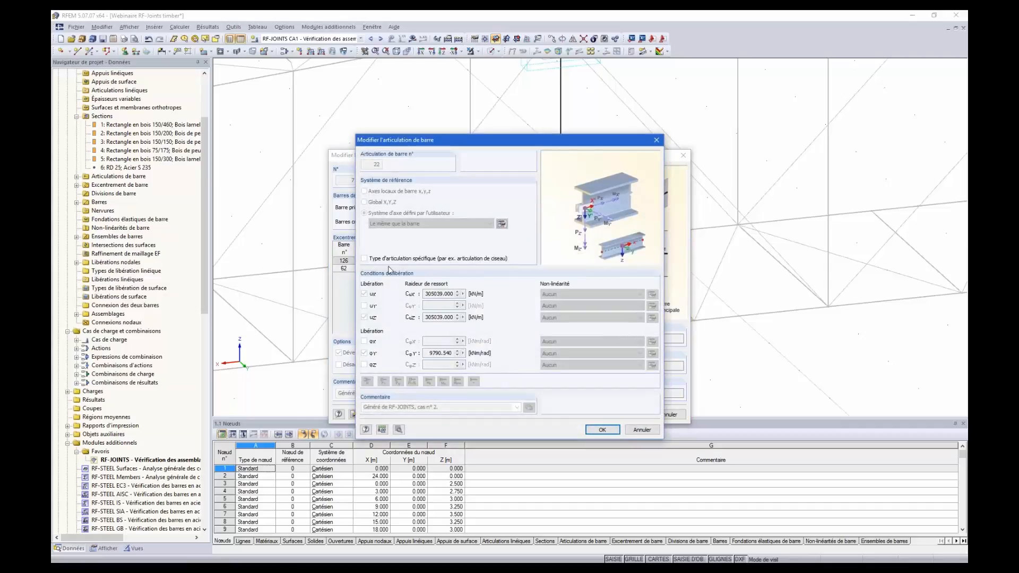
left_click(601, 433)
left_click(601, 431)
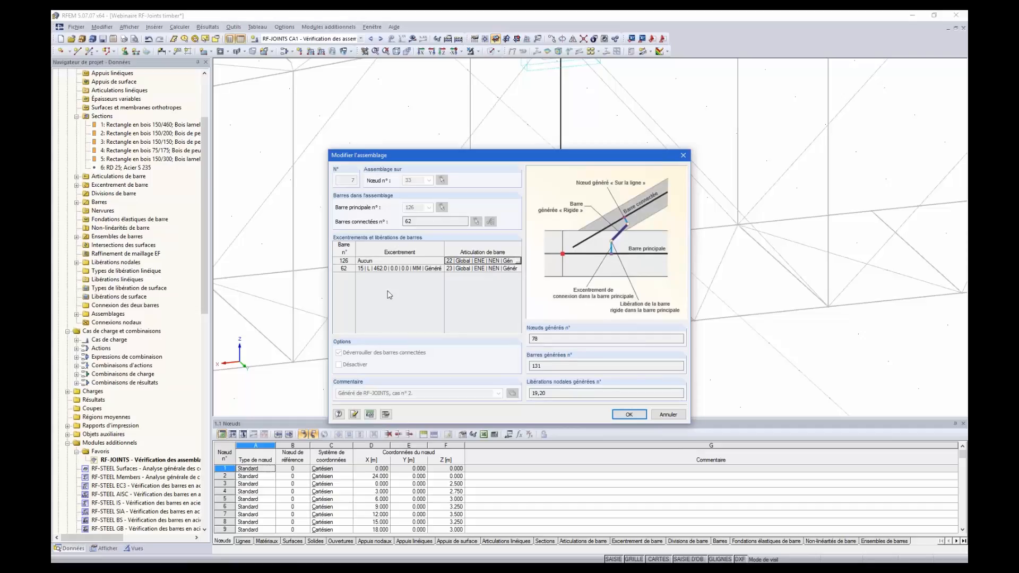
Step: View the generated eccentricity of connected member 62 and close the joint's properties
left_click(408, 268)
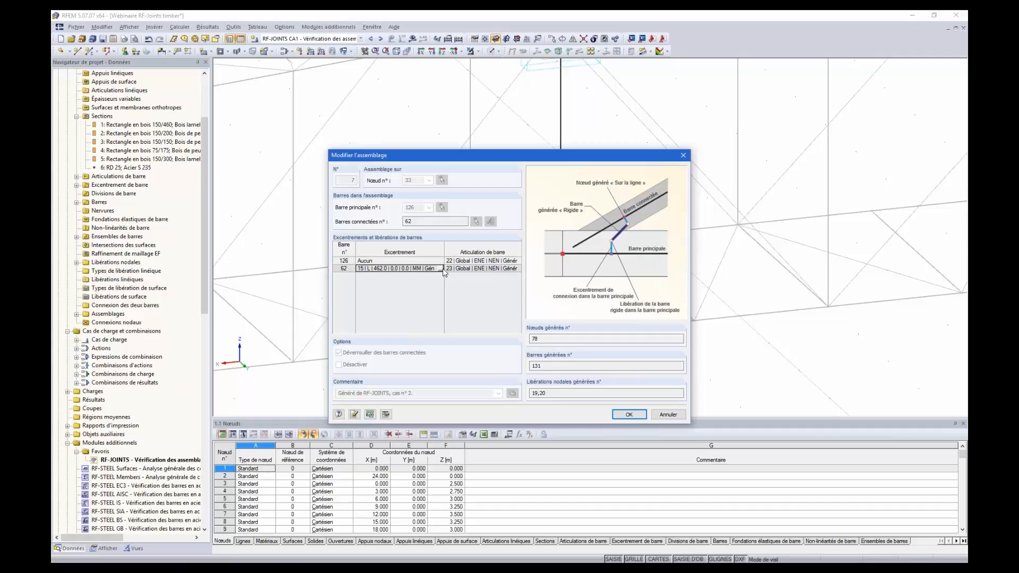
left_click(442, 269)
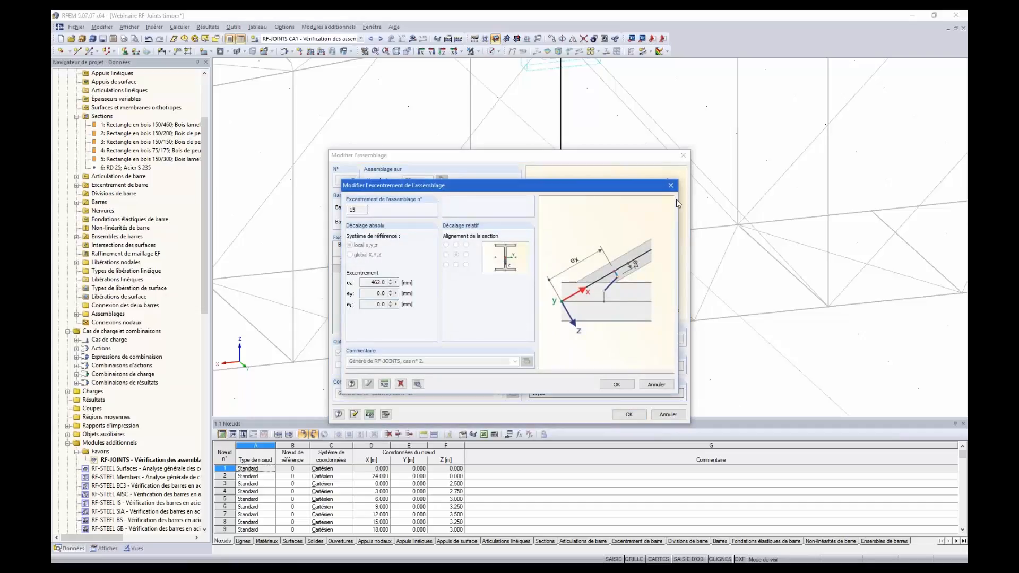
left_click(671, 186)
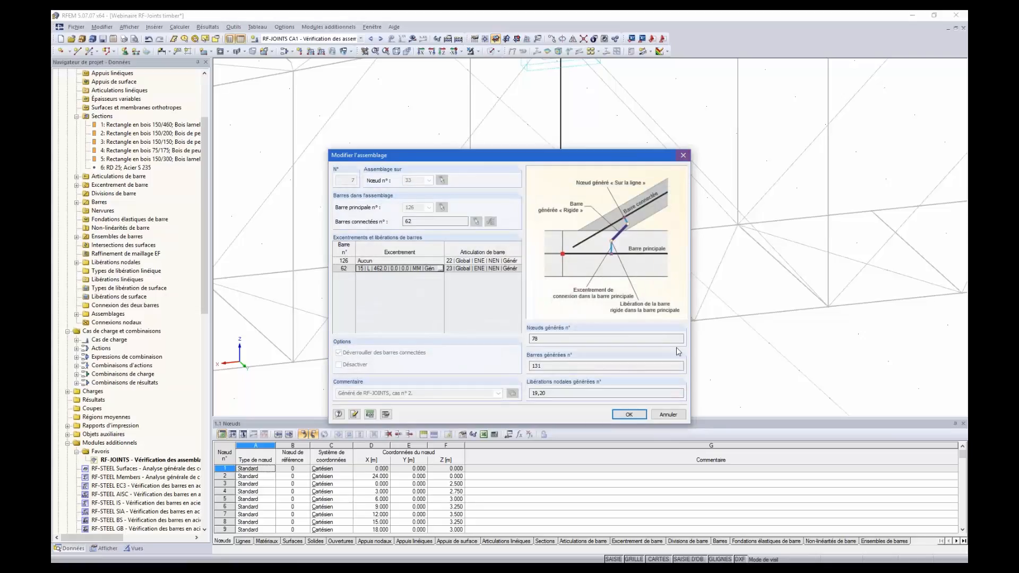
left_click(630, 414)
Step: Change the member type of the four diagonals meeting at the two apex joints from truss to beam (Poutre)
scroll(573, 312, "up", 3)
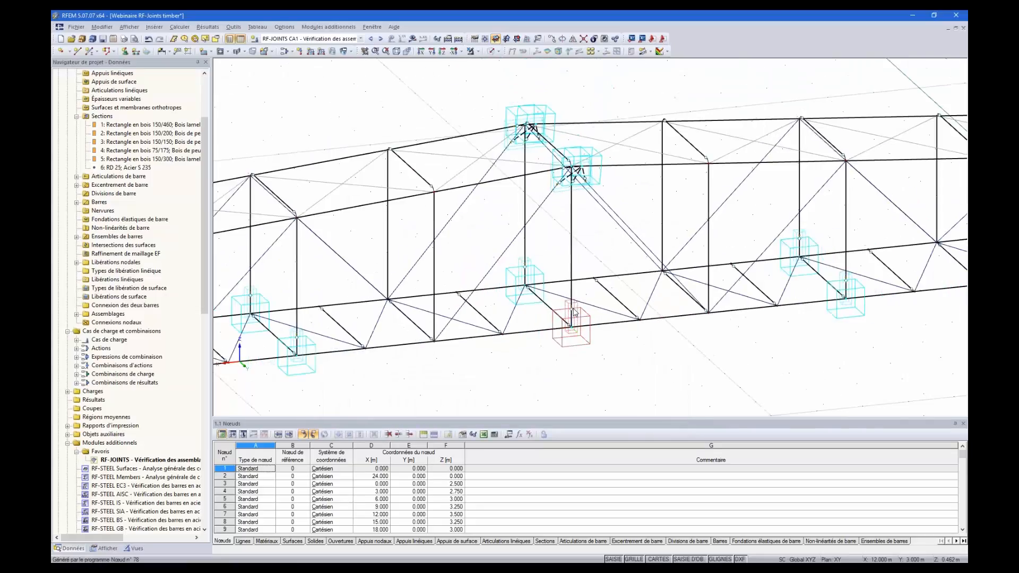
scroll(573, 312, "down", 2)
scroll(573, 312, "down", 1)
scroll(573, 312, "down", 1)
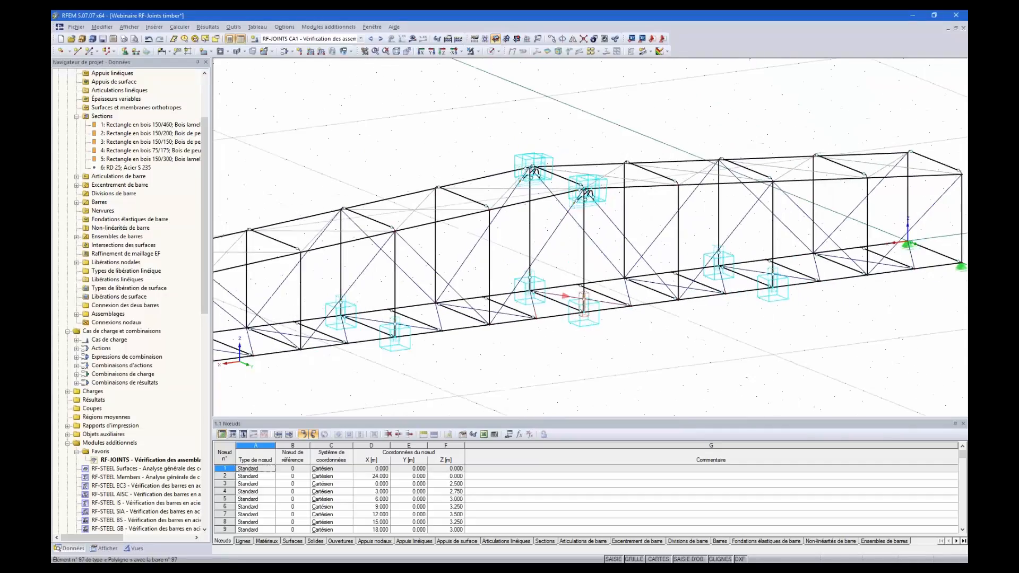
middle_click_drag(492, 266, 604, 294, "ctrl")
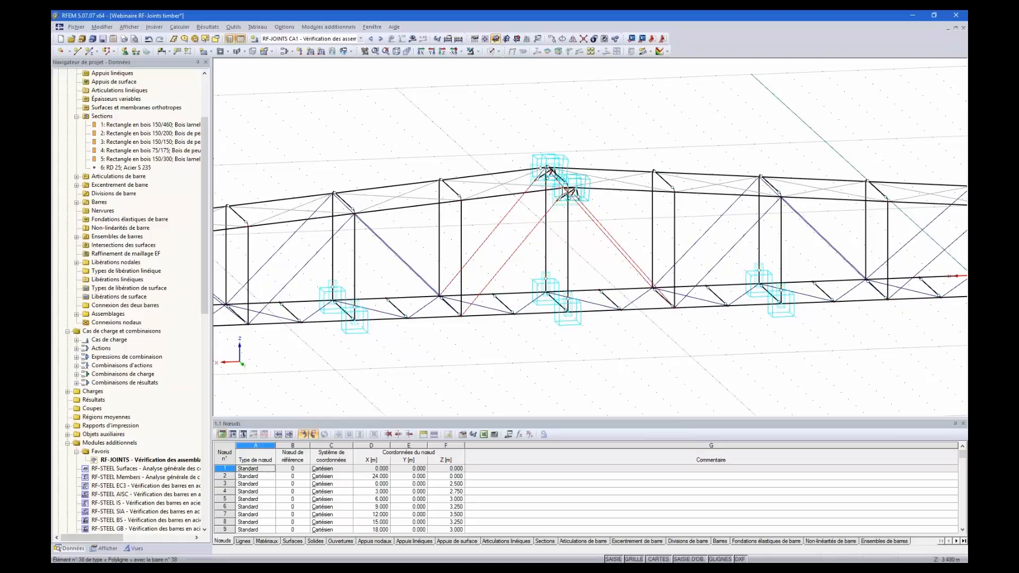
scroll(568, 201, "up", 2)
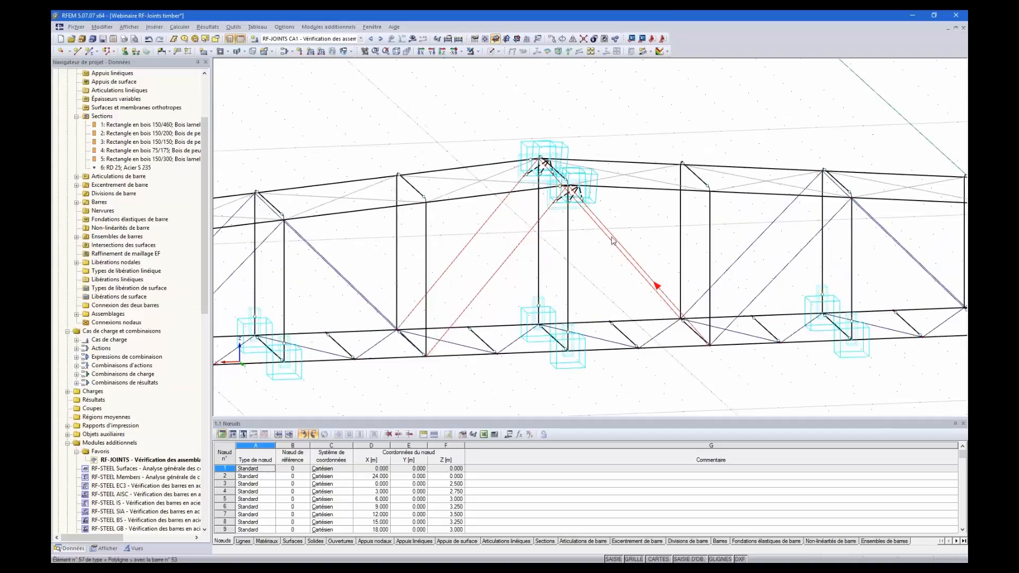
right_click(600, 233)
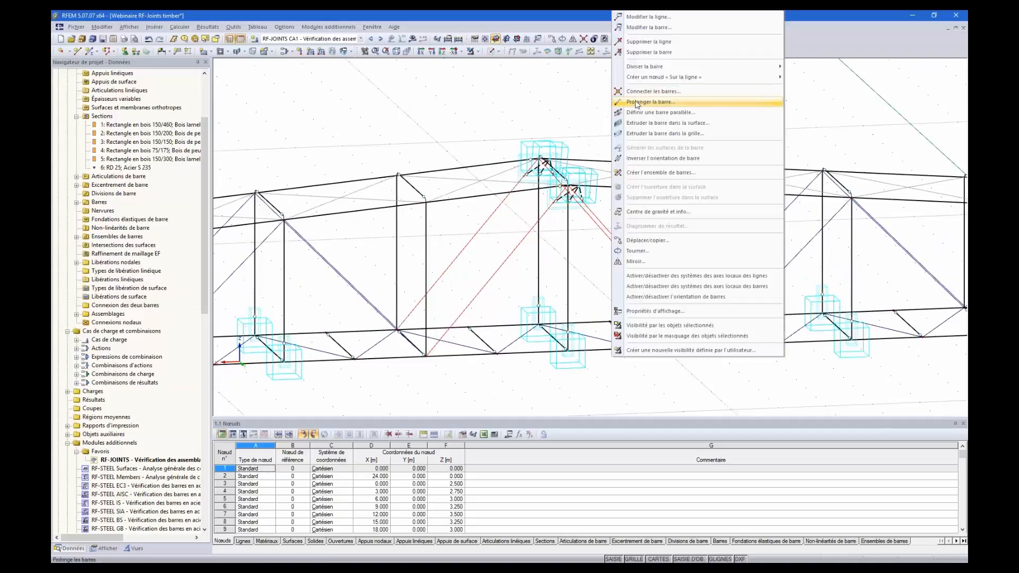
left_click(645, 27)
left_click(552, 206)
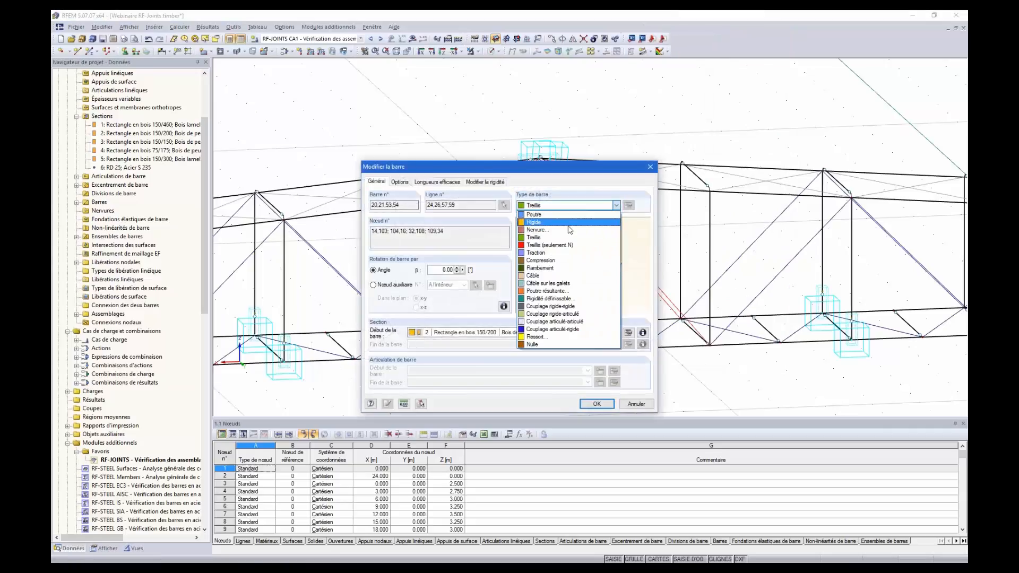
left_click(552, 213)
left_click(594, 405)
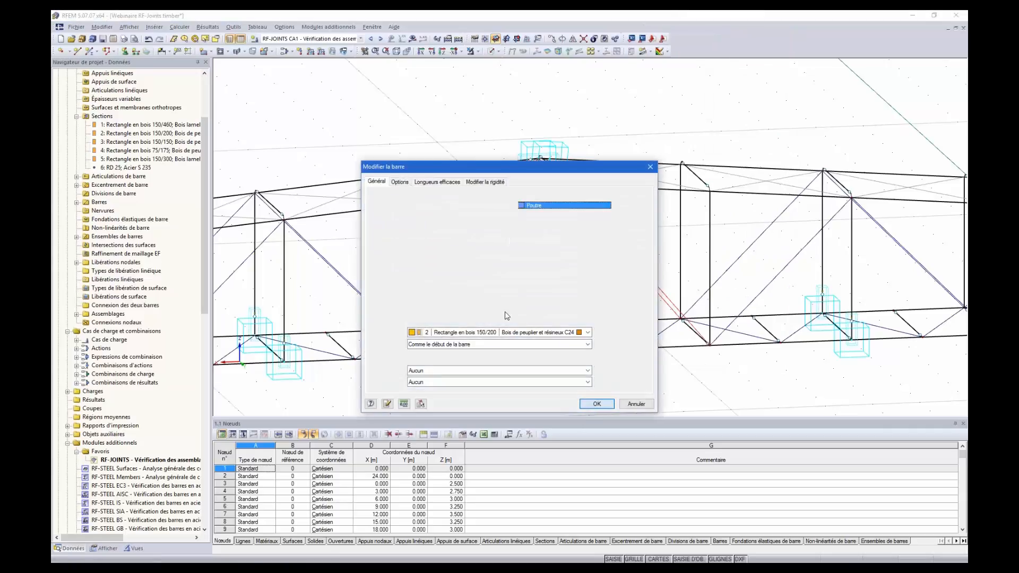
Step: Set load case CC1 - Poids propre as current, then calculate and display its results
middle_click_drag(532, 292, 500, 257, "ctrl")
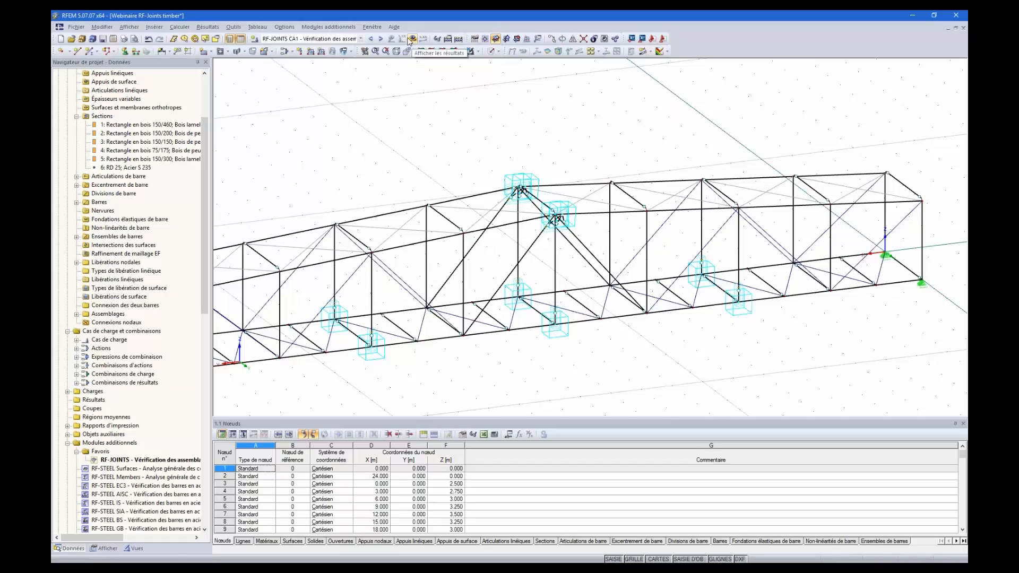
left_click(361, 39)
scroll(363, 112, "up", 1)
scroll(362, 112, "up", 5)
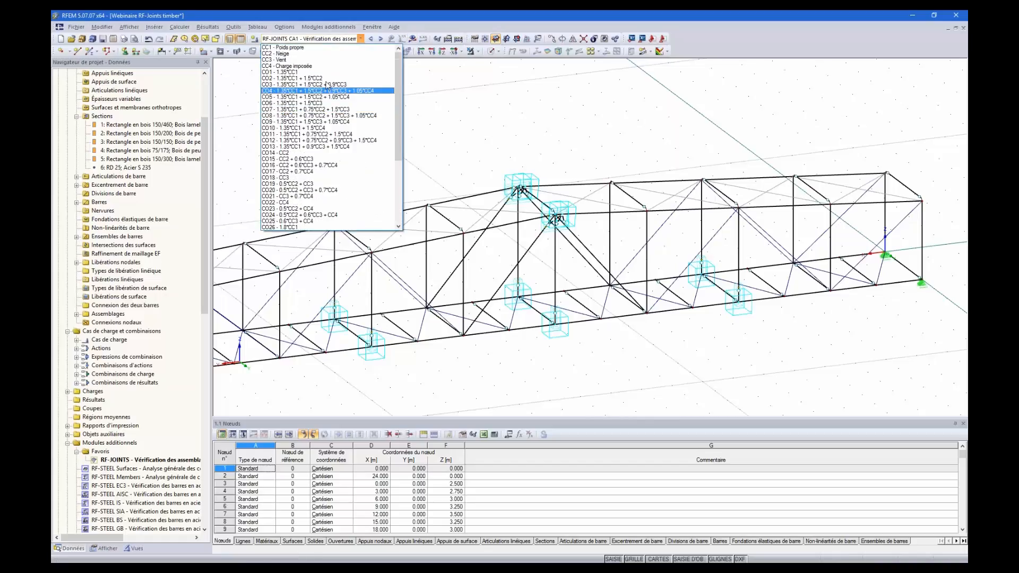
left_click(301, 48)
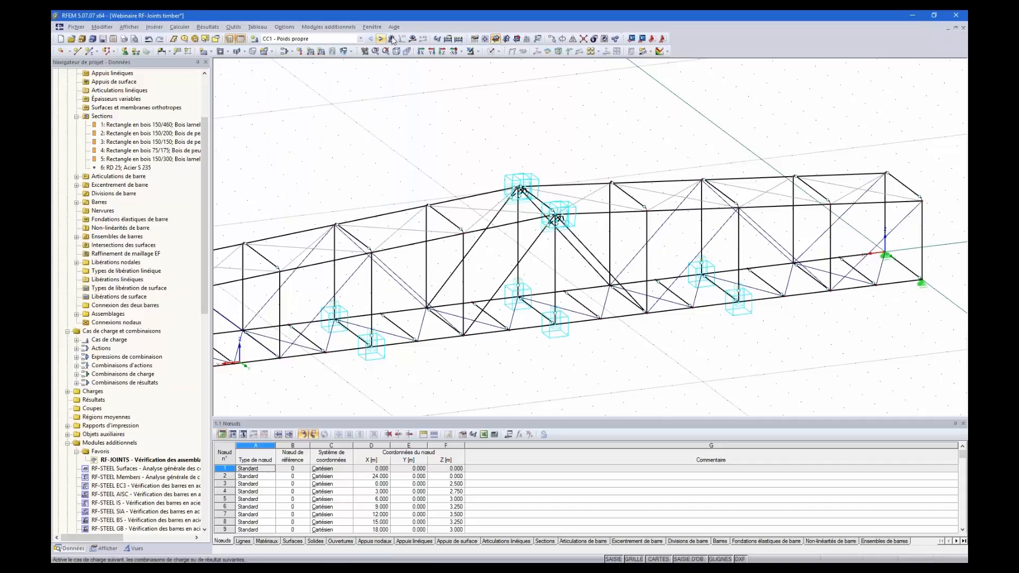
left_click(413, 39)
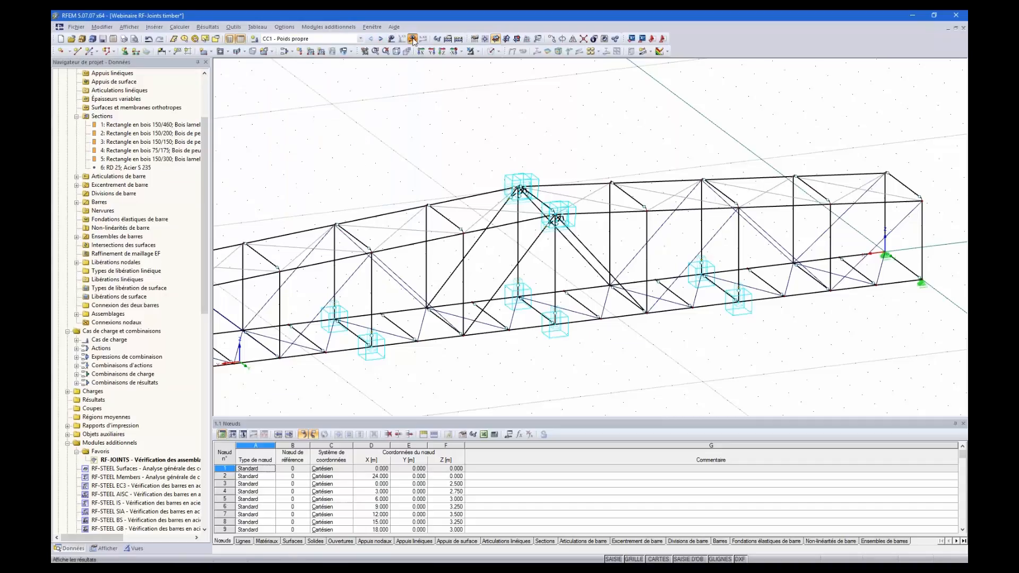
left_click(493, 306)
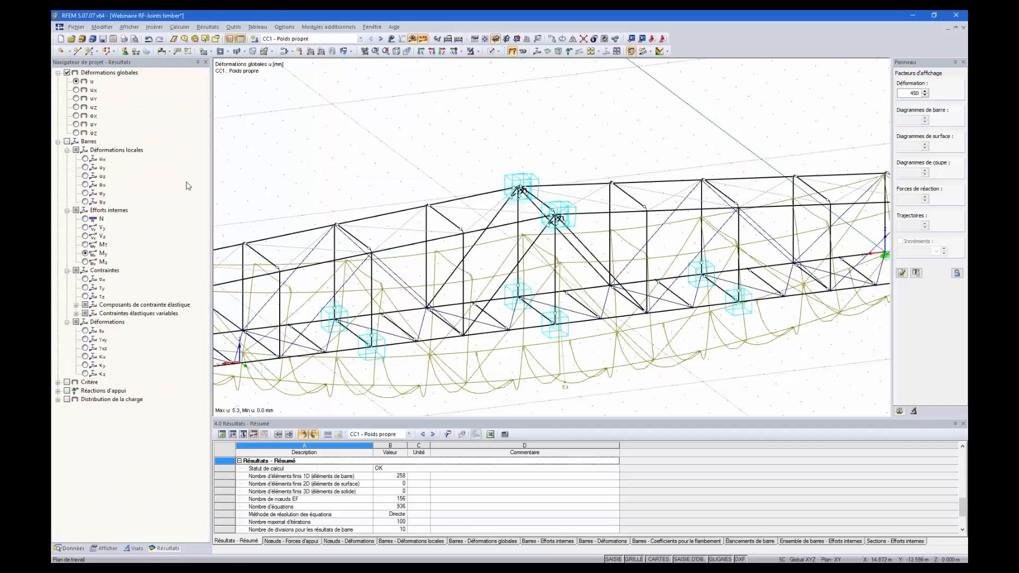
Step: Hide the global deformations, display the member moment diagrams My, and examine them around the two apex joints
left_click(66, 73)
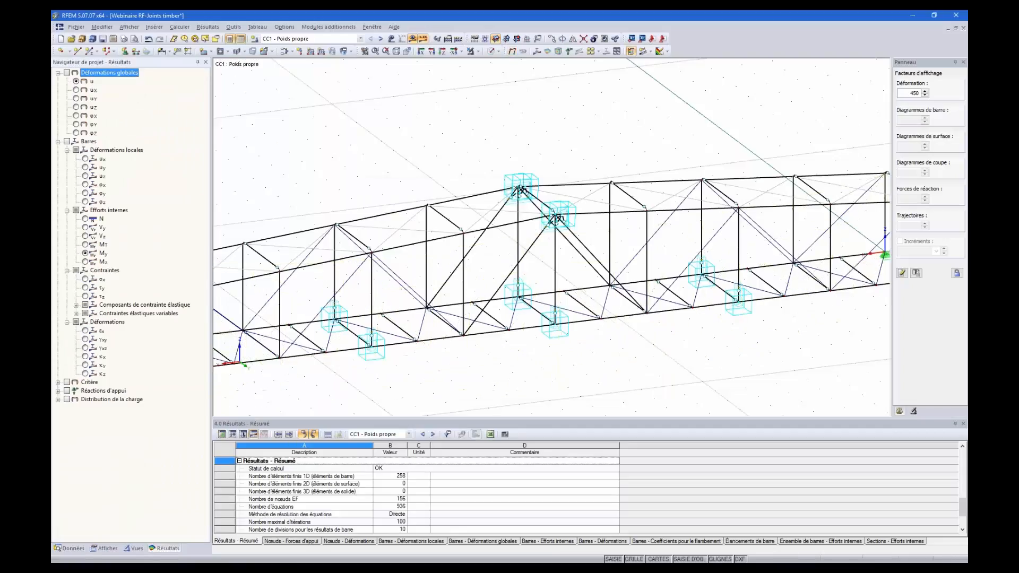
left_click(67, 142)
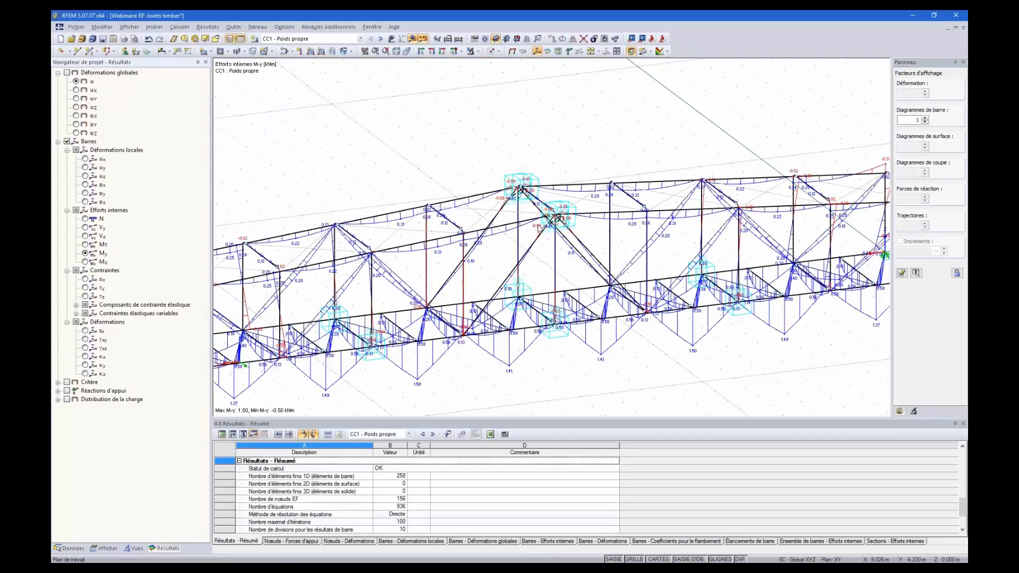
scroll(555, 215, "up", 2)
middle_click_drag(555, 215, 581, 387, "ctrl")
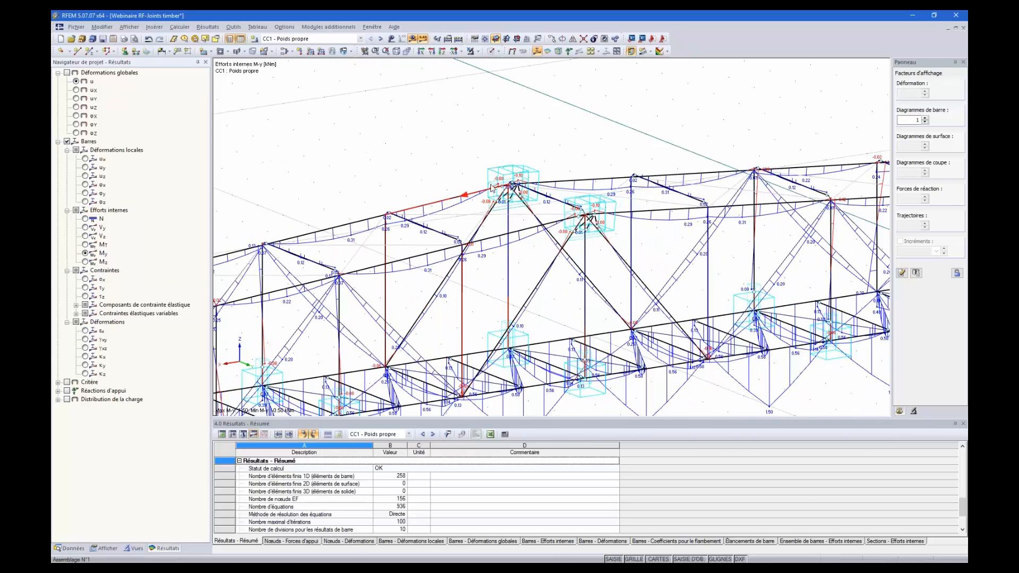
scroll(511, 177, "up", 2)
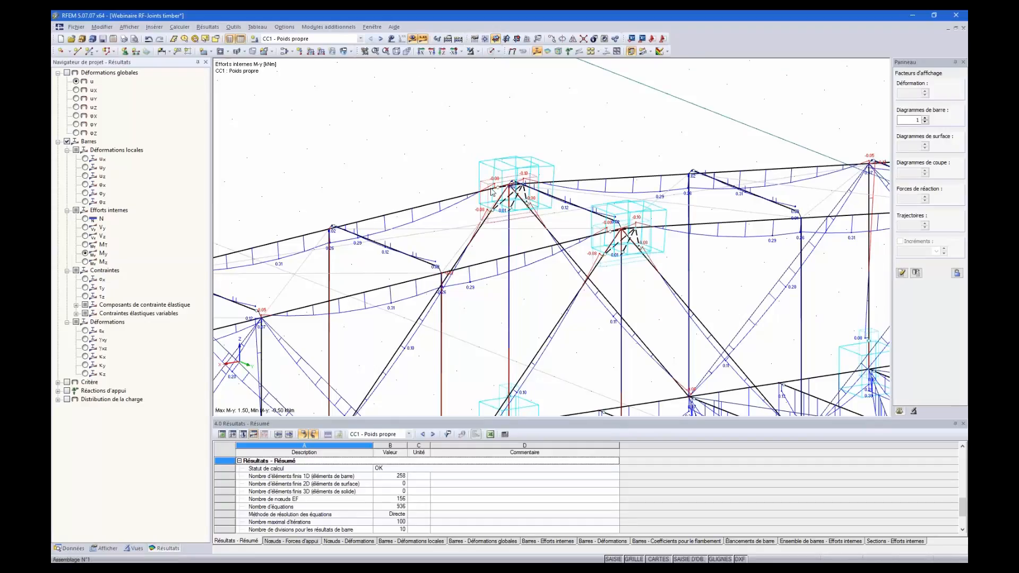
scroll(488, 191, "down", 2)
scroll(498, 198, "up", 1)
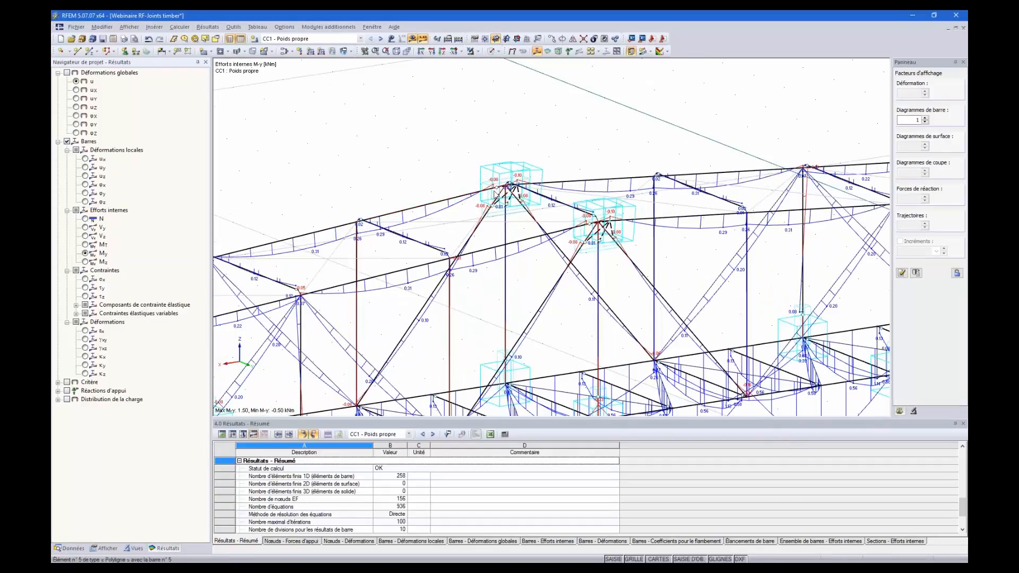
scroll(498, 198, "up", 1)
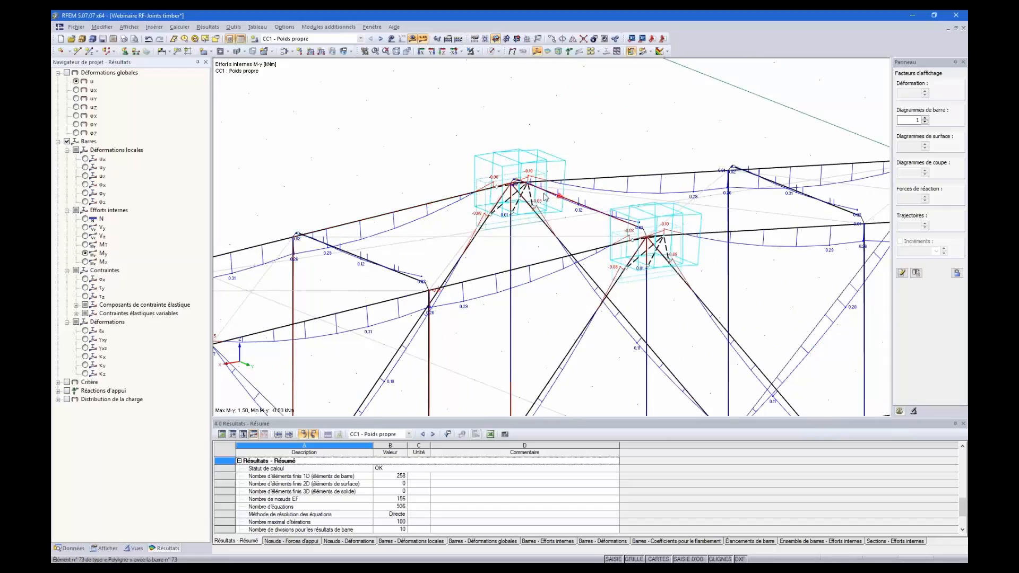
middle_click_drag(537, 190, 530, 232, "ctrl")
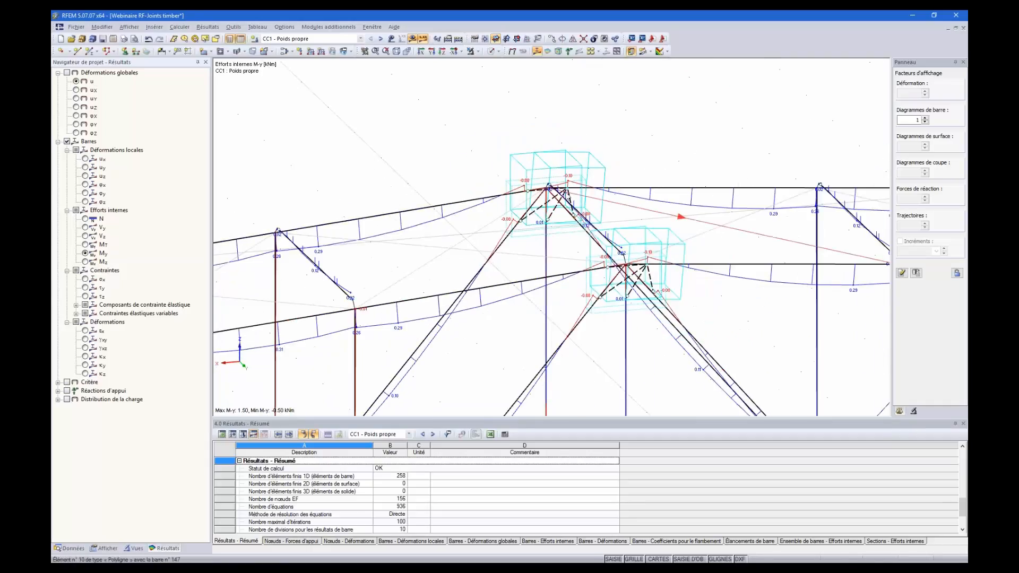
Step: Examine the member moment diagrams My along the whole truss, including the bottom chord around the joints
scroll(552, 234, "down", 5)
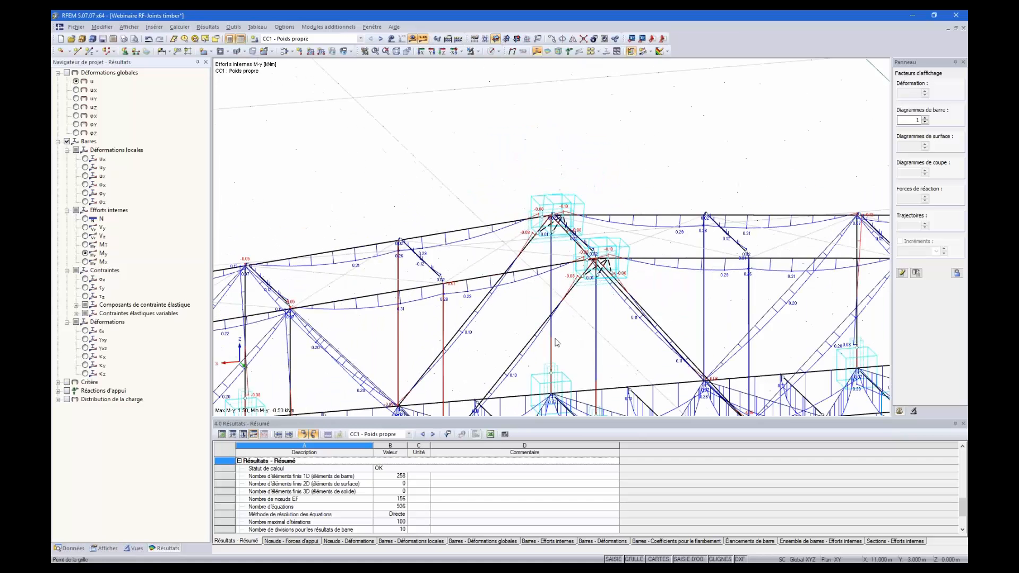
scroll(550, 325, "down", 6)
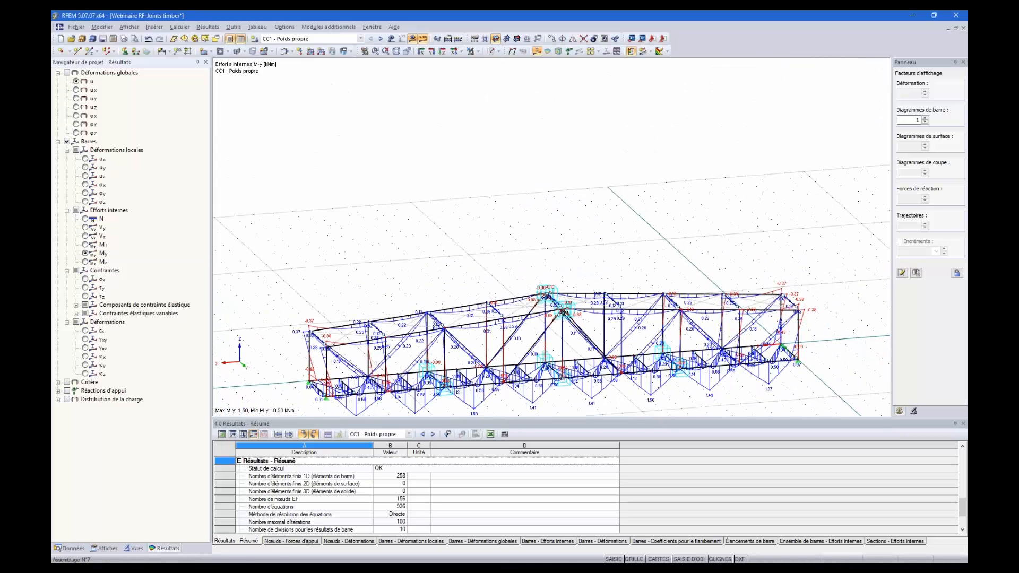
scroll(572, 333, "down", 3)
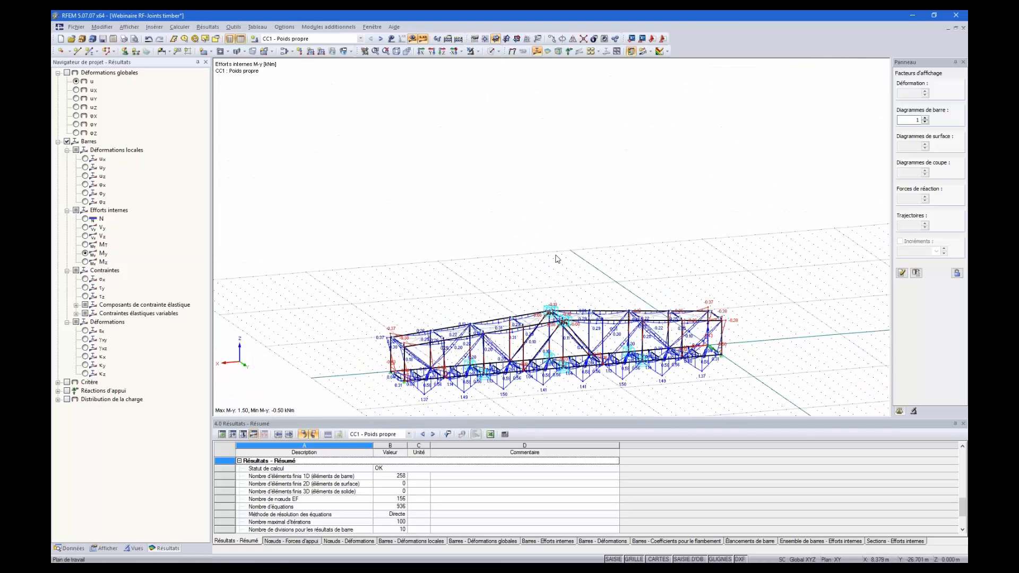
scroll(557, 392, "up", 2)
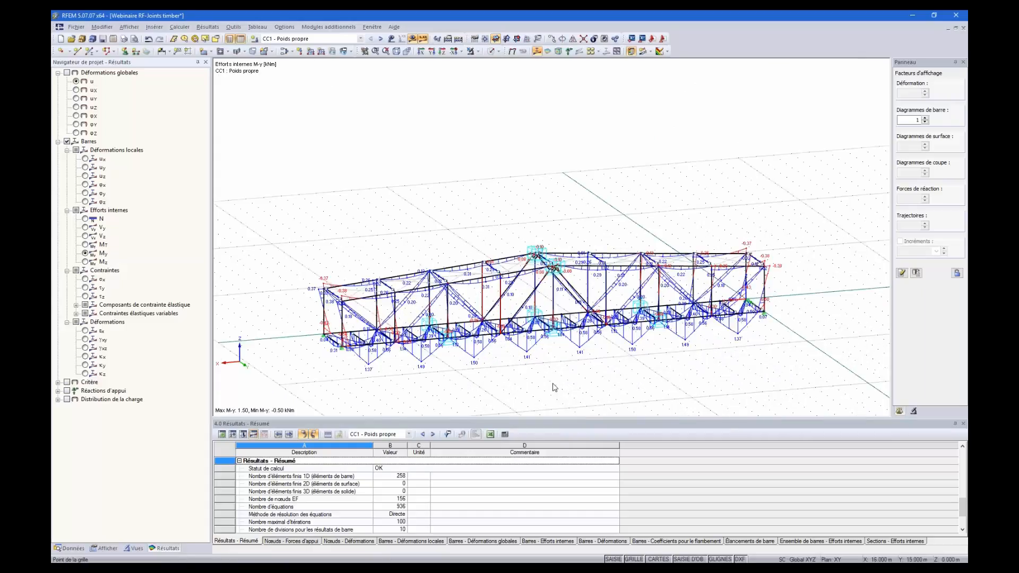
middle_click_drag(539, 374, 547, 373, "ctrl")
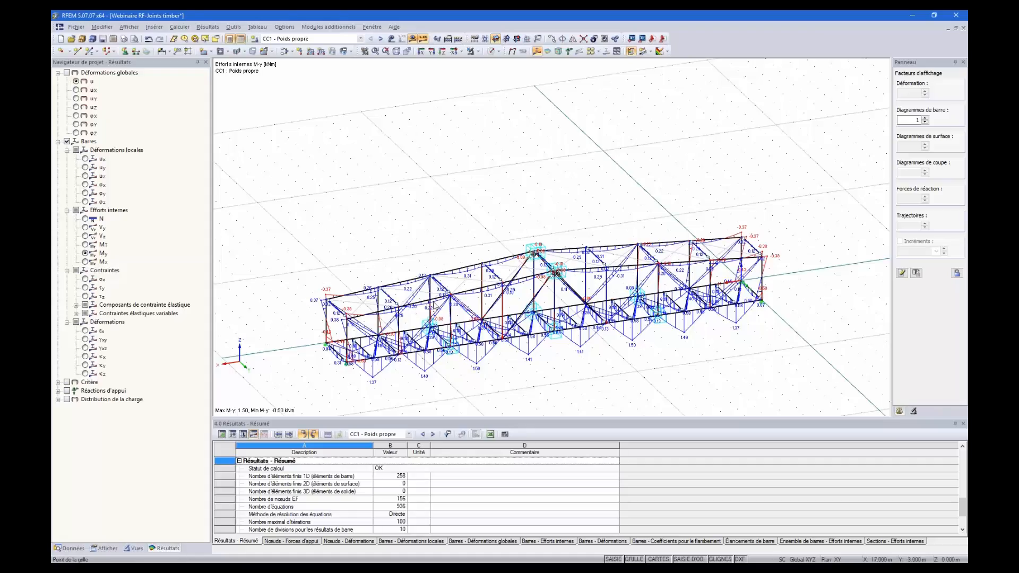
scroll(584, 319, "up", 5)
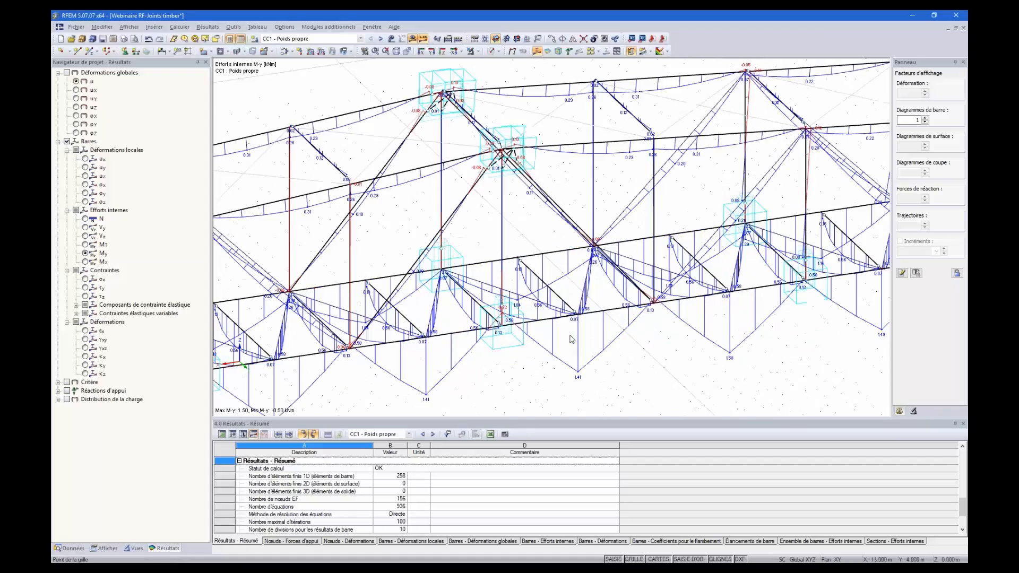
scroll(393, 289, "down", 3)
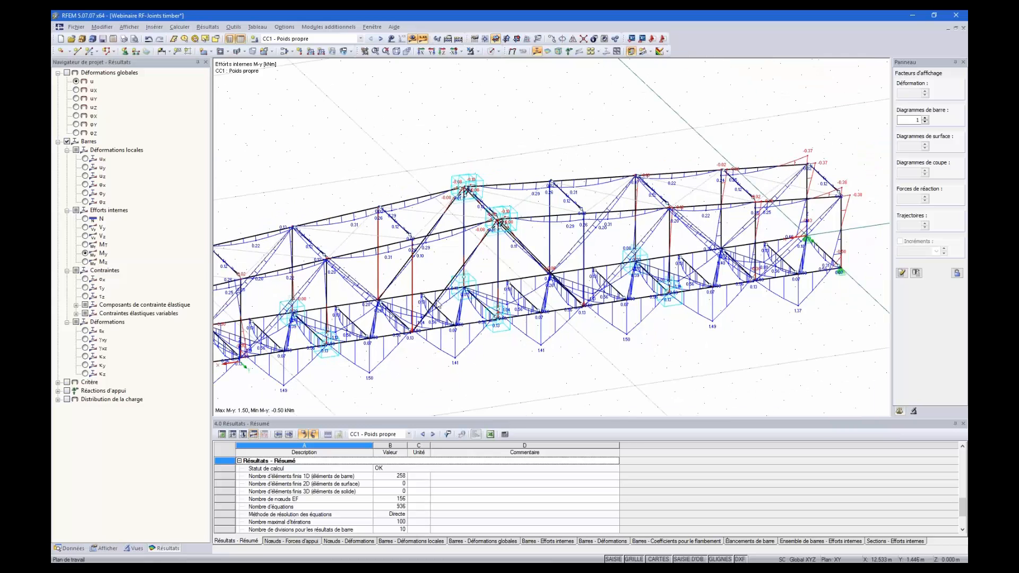
scroll(399, 288, "down", 2)
scroll(399, 288, "down", 2)
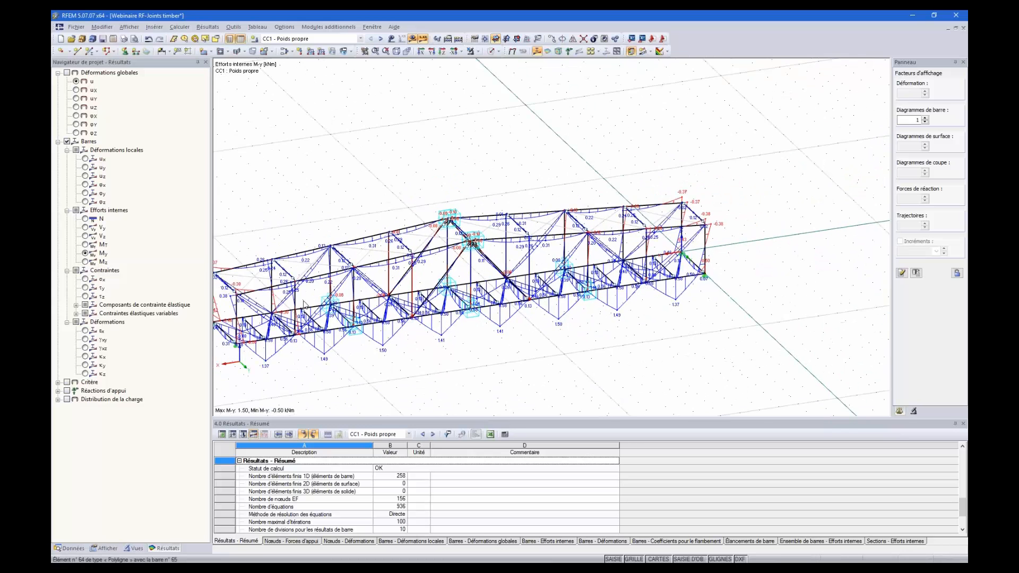
scroll(321, 230, "down", 2)
scroll(321, 229, "down", 1)
scroll(312, 222, "up", 2)
scroll(266, 236, "down", 3)
scroll(221, 245, "up", 2)
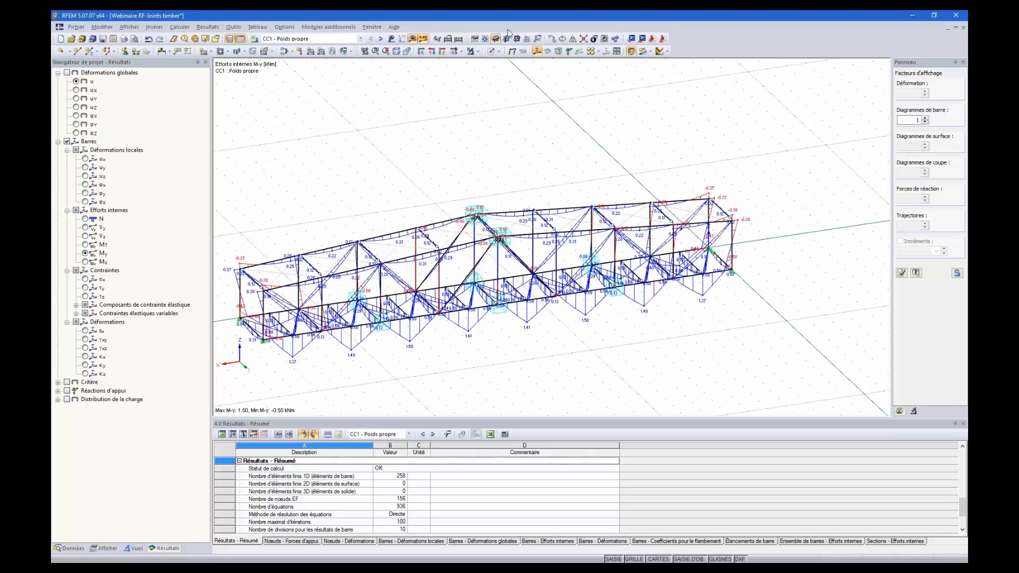
Step: Display the truss members as solid rendered sections and hide the calculation results in the model view
left_click(497, 52)
left_click(501, 75)
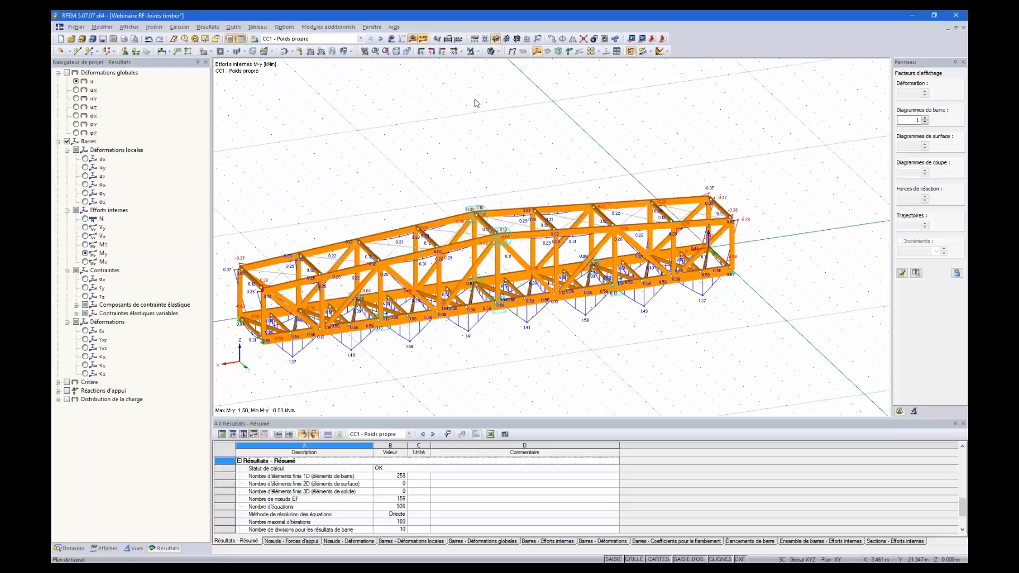
middle_click_drag(286, 298, 324, 300, "ctrl")
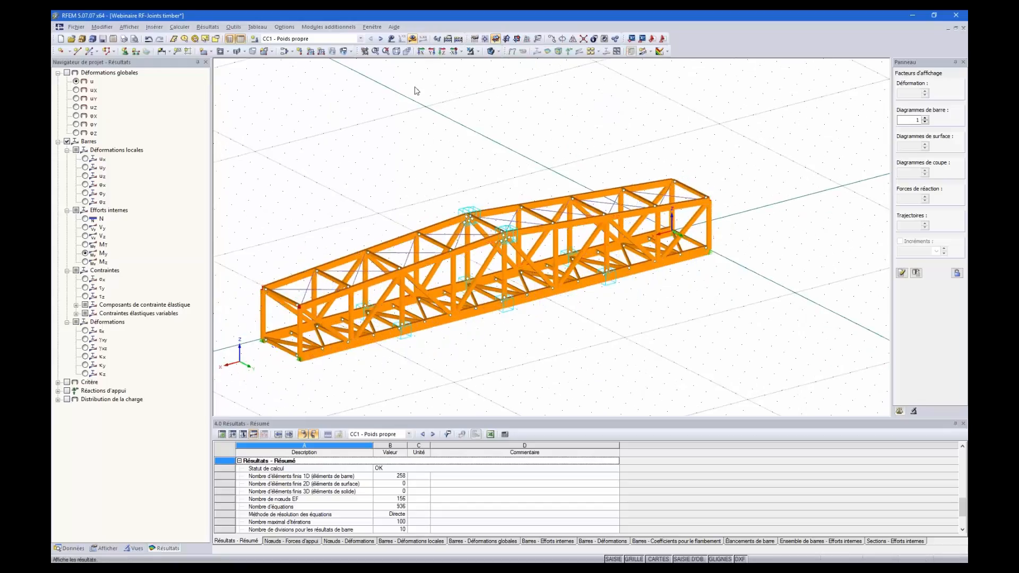
left_click(423, 39)
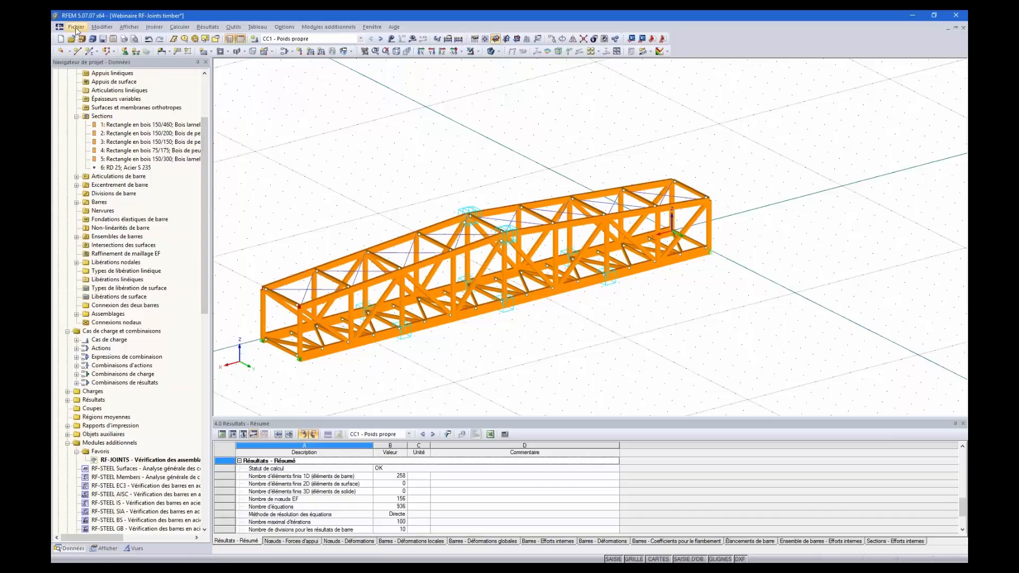
Step: Open the printout report and review its cover page, isometric view, model base data, FE mesh parameters and node table
left_click(136, 41)
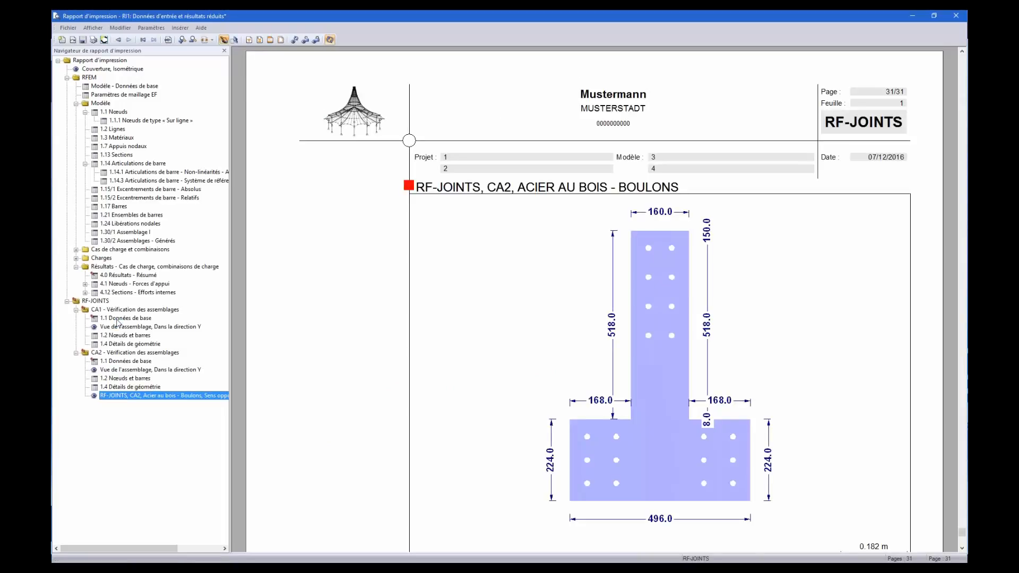
left_click(89, 78)
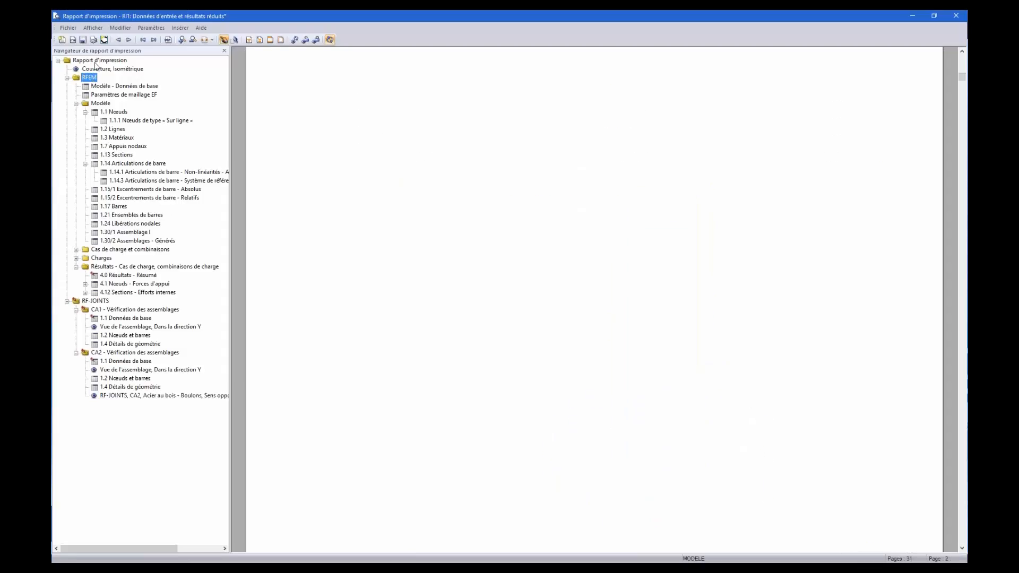
left_click(96, 61)
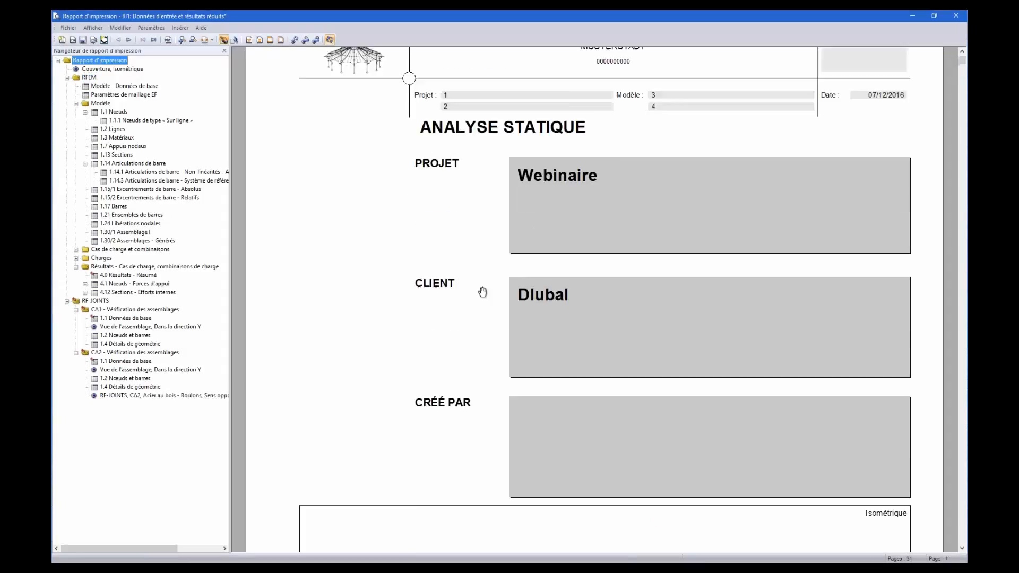
scroll(481, 291, "down", 5)
scroll(476, 288, "up", 5)
scroll(477, 288, "down", 8)
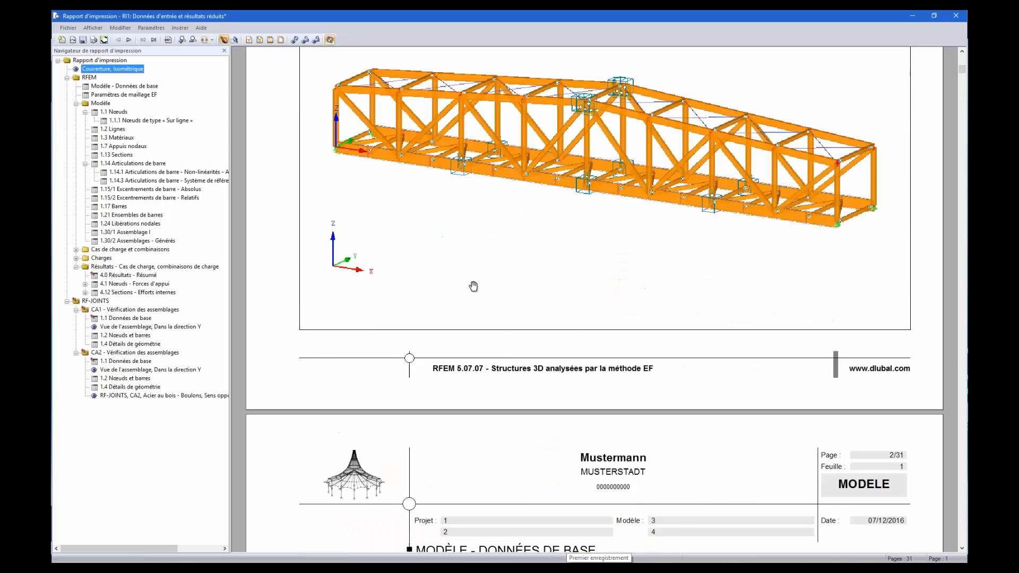
scroll(470, 283, "down", 10)
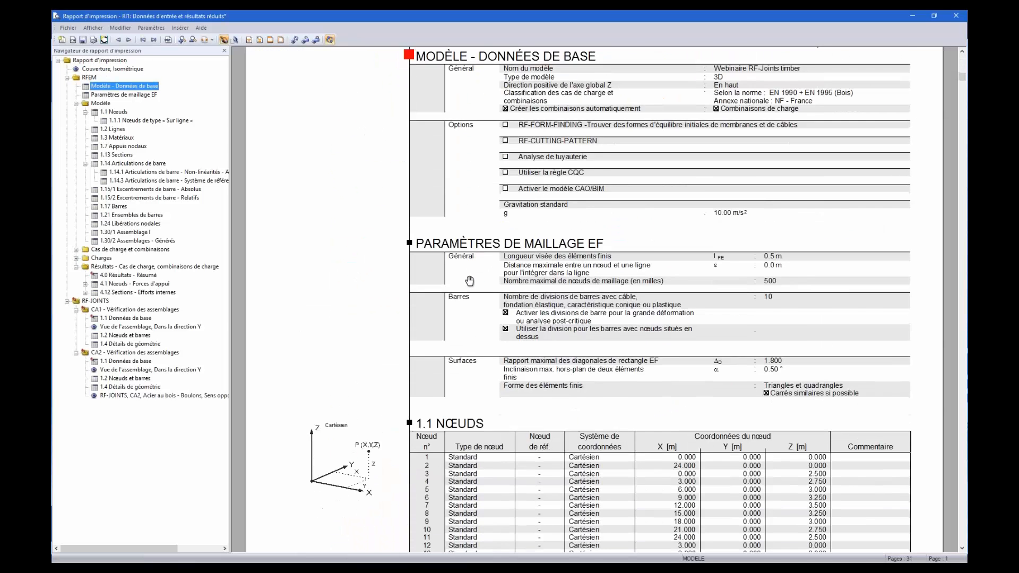
scroll(467, 279, "down", 5)
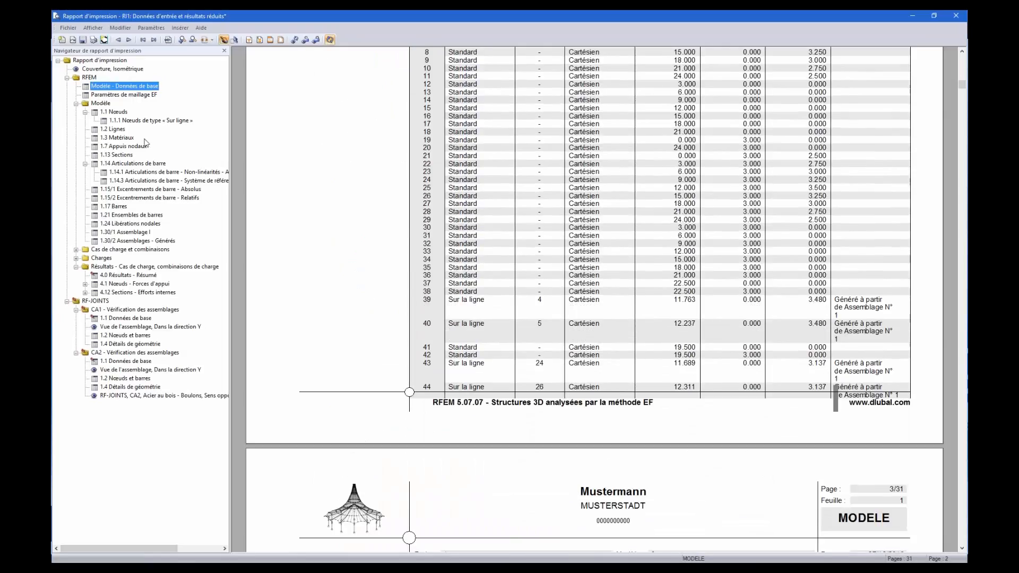
Step: Review the report's results chapter, covering the summary, nodal support forces and internal forces by section
left_click(94, 267)
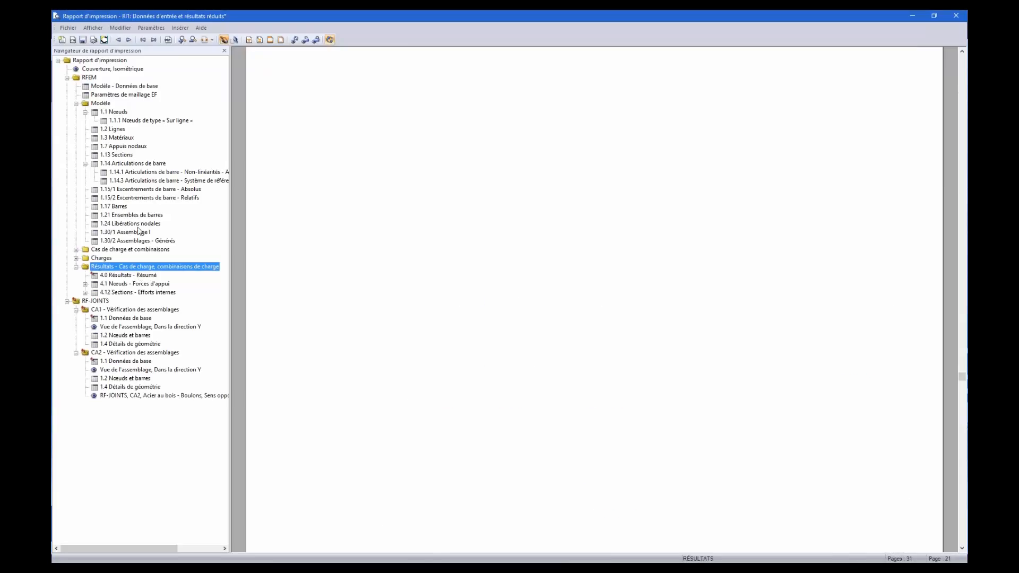
scroll(480, 283, "up", 1)
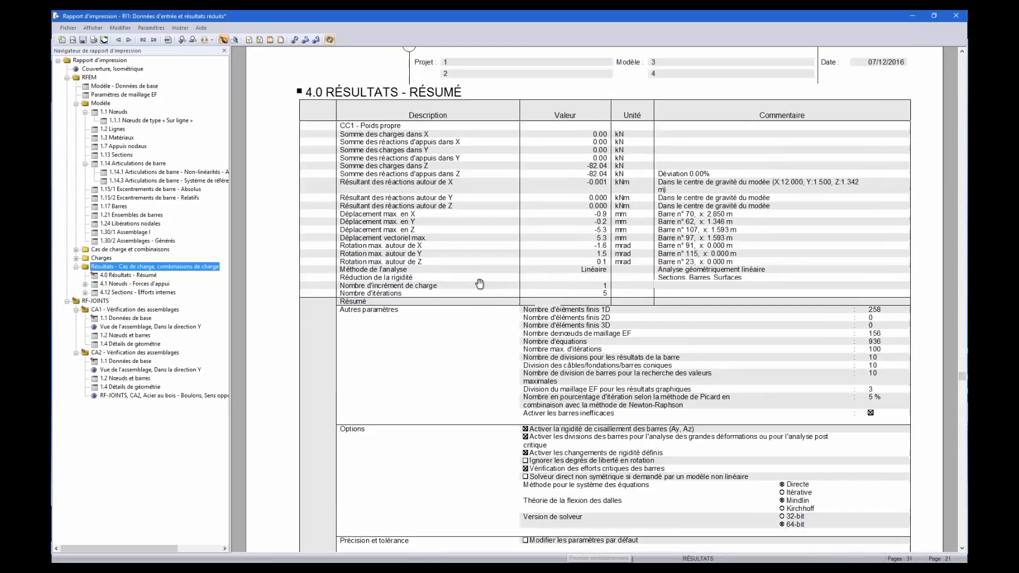
scroll(475, 282, "down", 9)
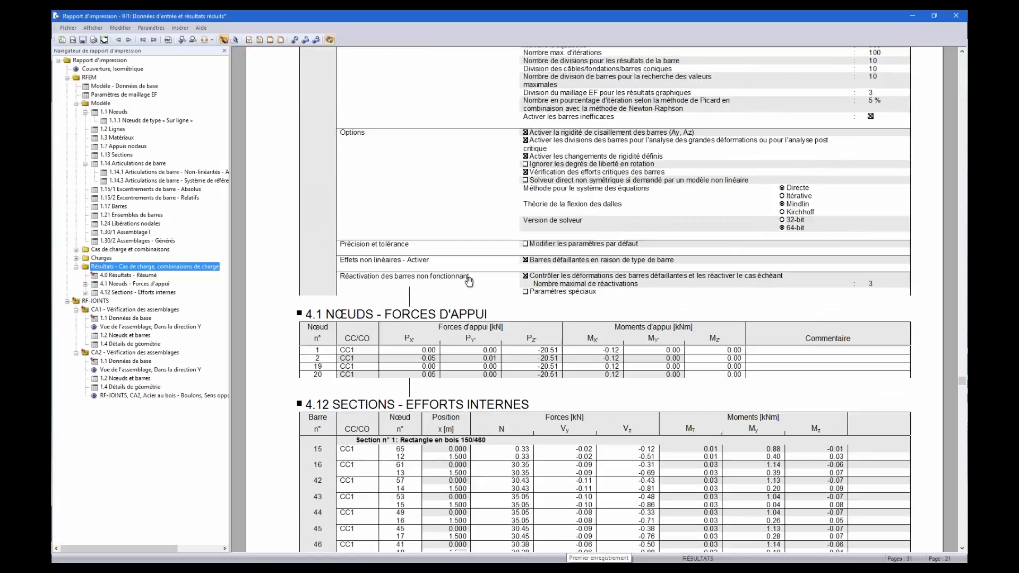
scroll(468, 282, "down", 2)
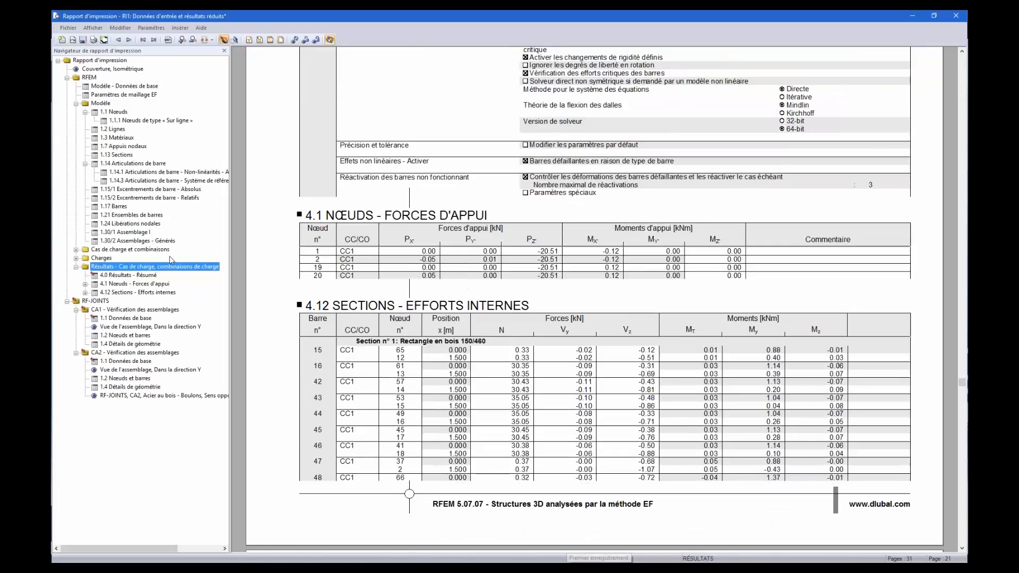
scroll(69, 295, "down", 2)
Step: Go to the report's RF-JOINTS chapter and examine the joint view of design case CA1
left_click(95, 301)
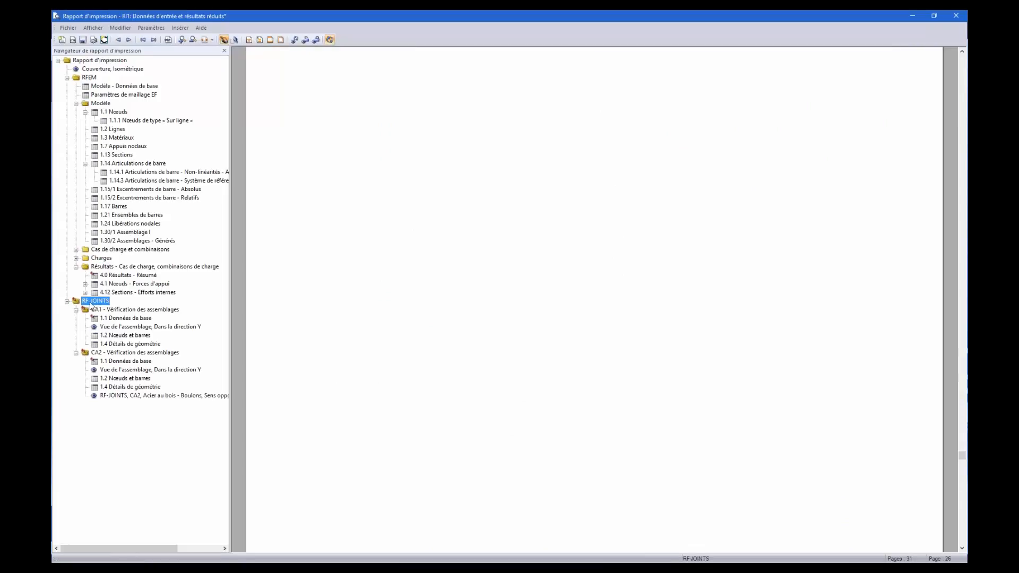
scroll(453, 260, "down", 1)
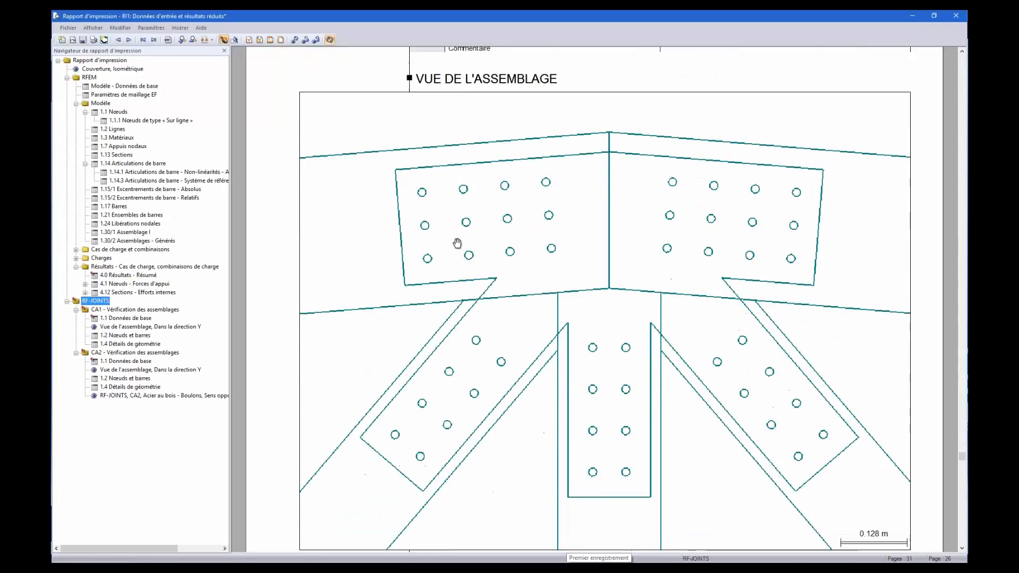
scroll(457, 245, "up", 3)
scroll(453, 246, "down", 3)
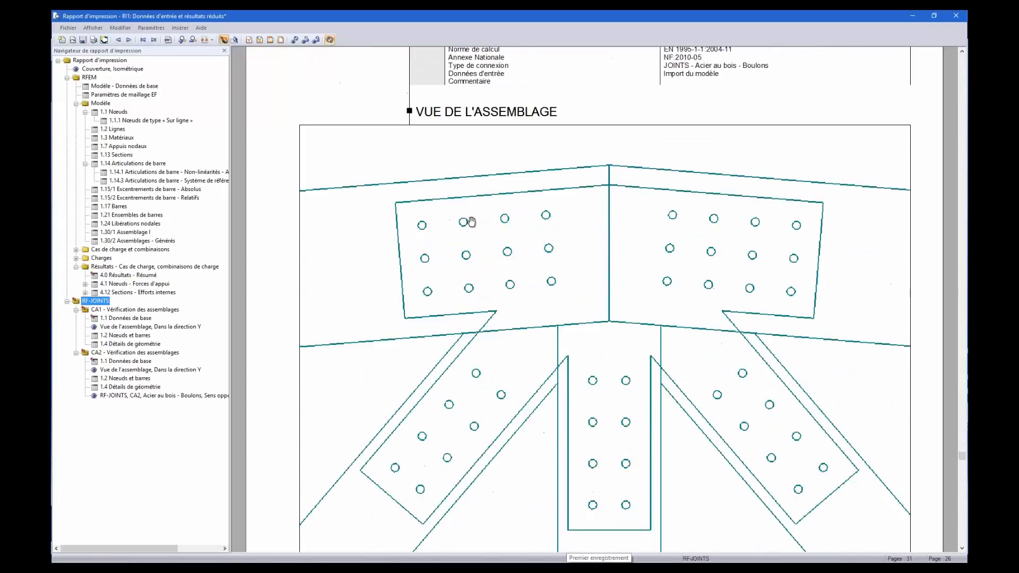
scroll(467, 212, "down", 2)
Step: Review the CA1 nodes and members table and the geometry details of its plates, bolt groups and bolts
scroll(542, 192, "down", 7)
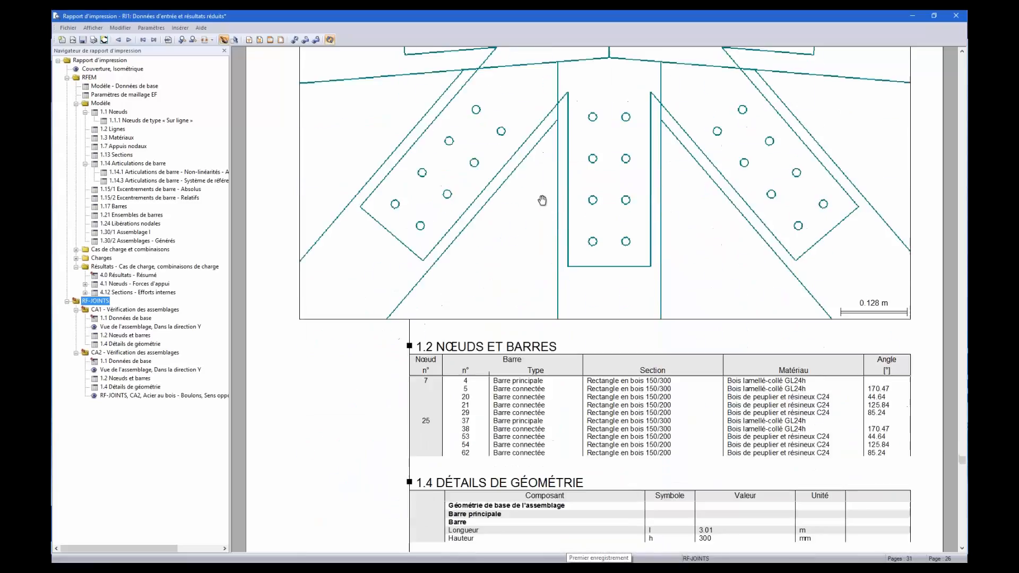
scroll(556, 192, "down", 5)
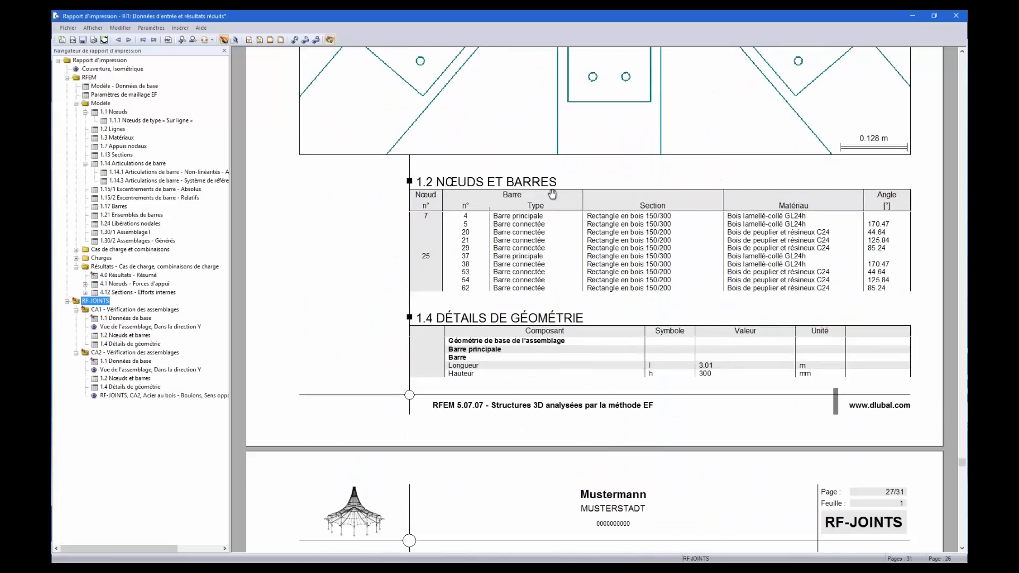
scroll(549, 196, "down", 6)
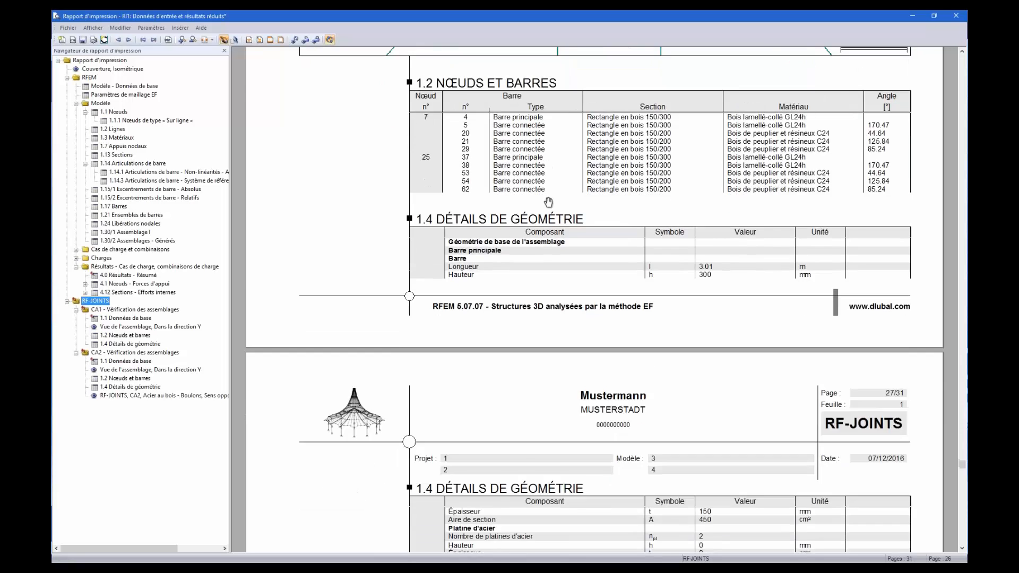
scroll(550, 202, "down", 8)
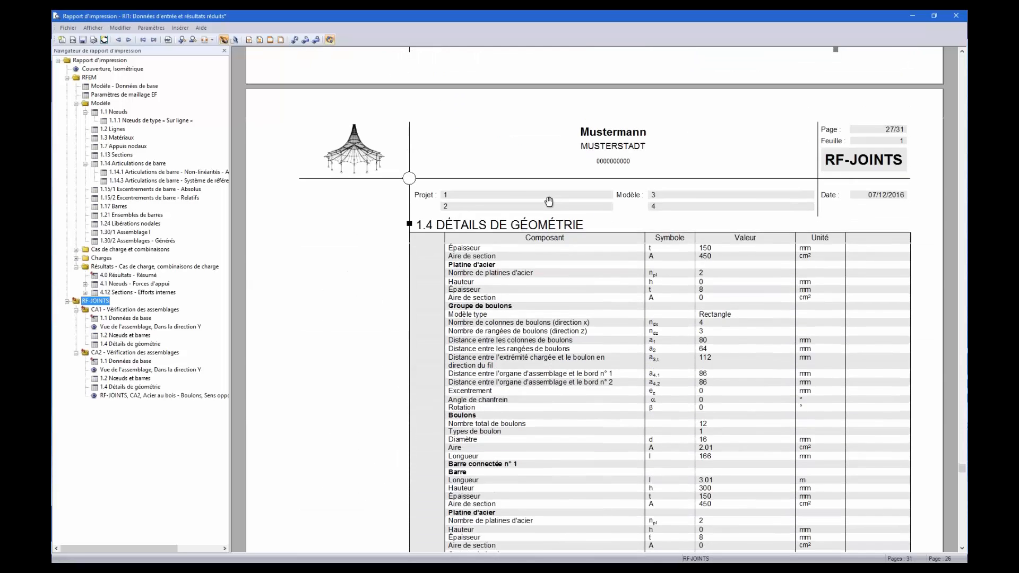
scroll(549, 201, "down", 13)
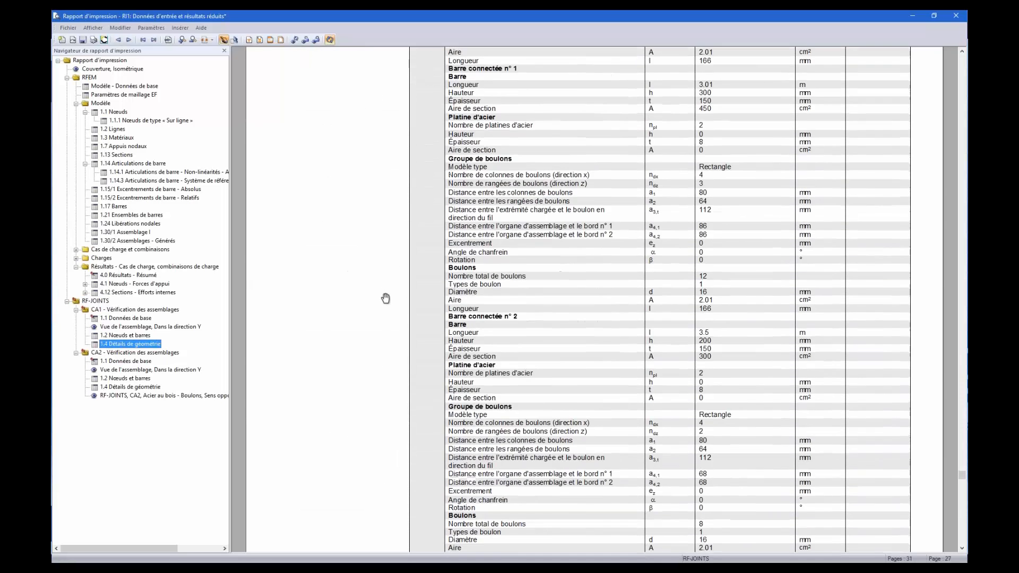
scroll(496, 239, "down", 20)
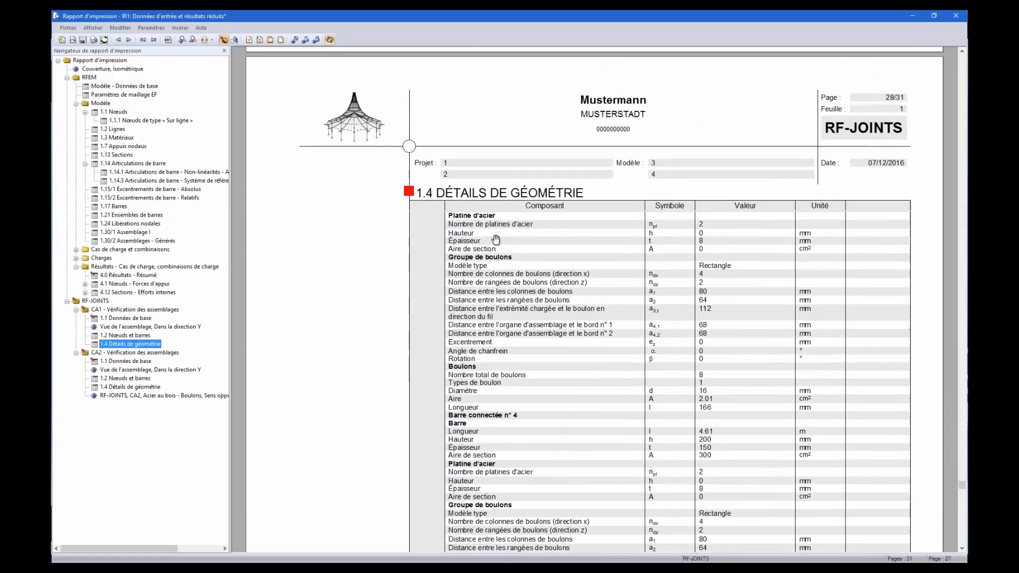
scroll(493, 242, "down", 16)
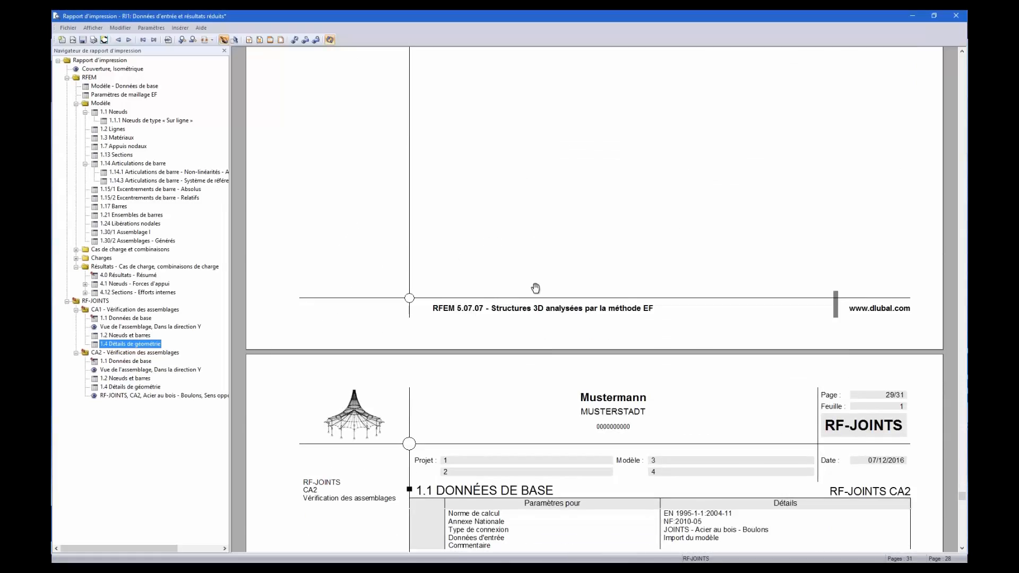
scroll(536, 284, "up", 12)
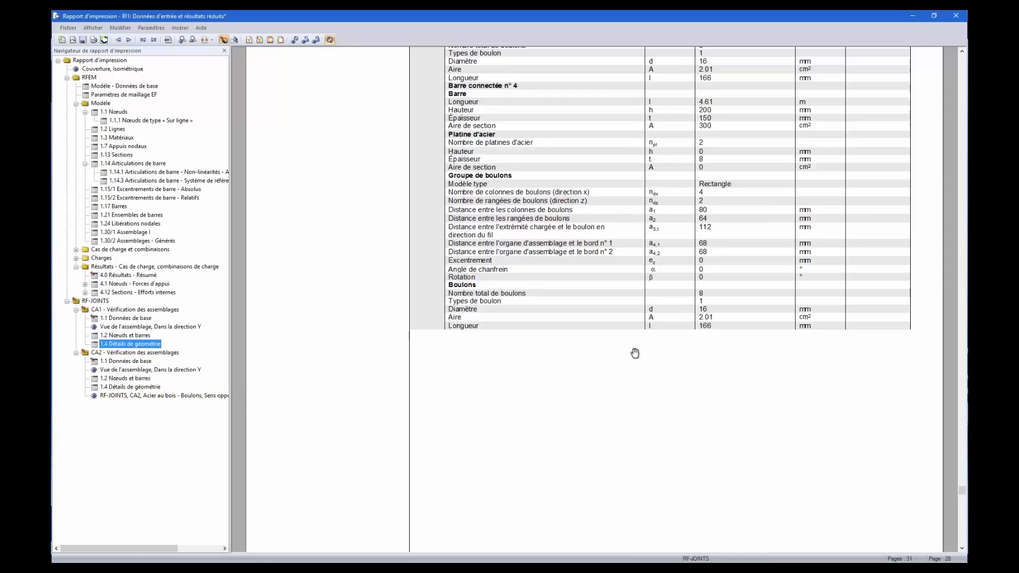
Step: View the dimensioned steel plate drawing of design case CA2 in the report
left_click(123, 396)
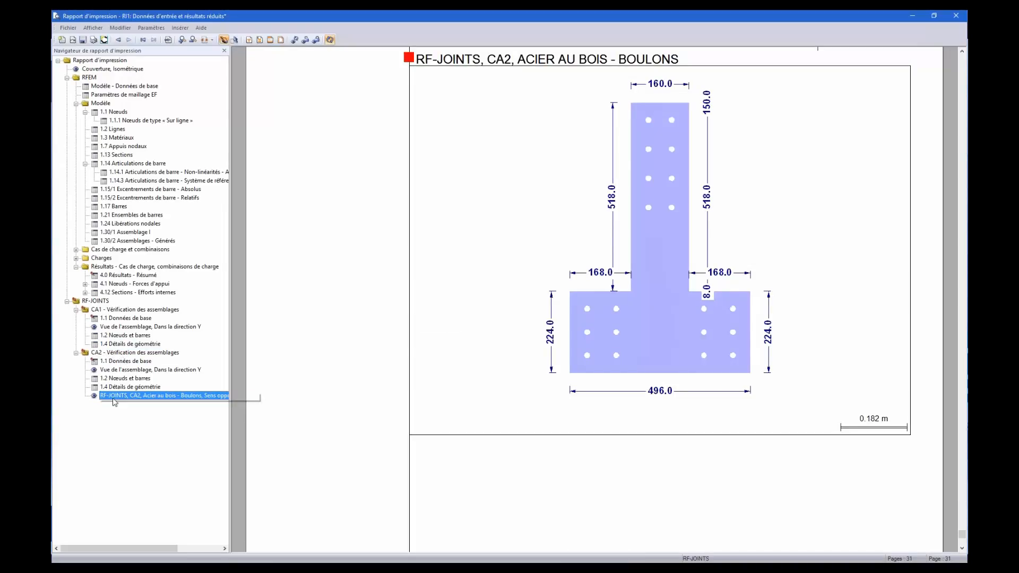
scroll(719, 367, "up", 3)
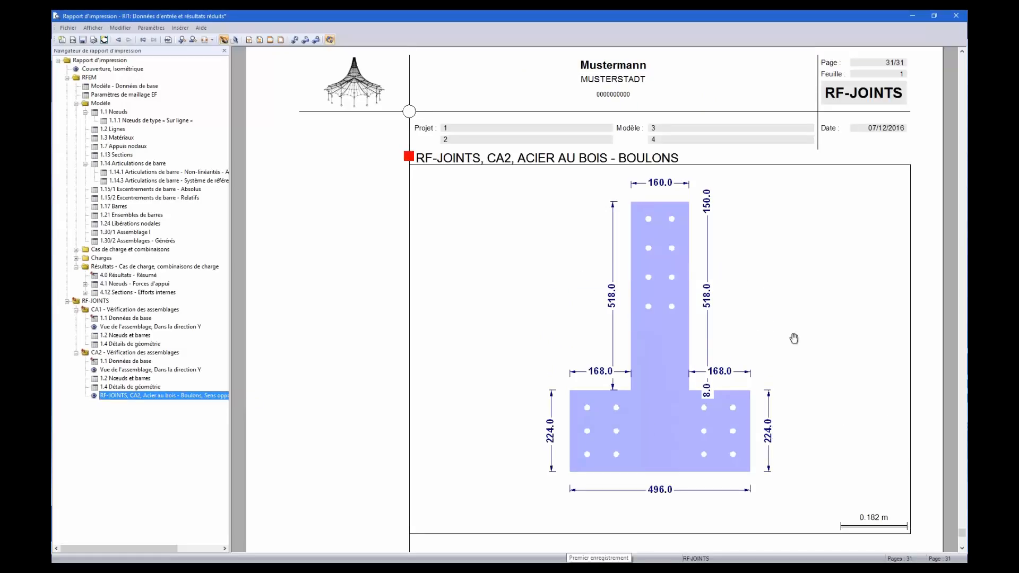
scroll(735, 387, "down", 7)
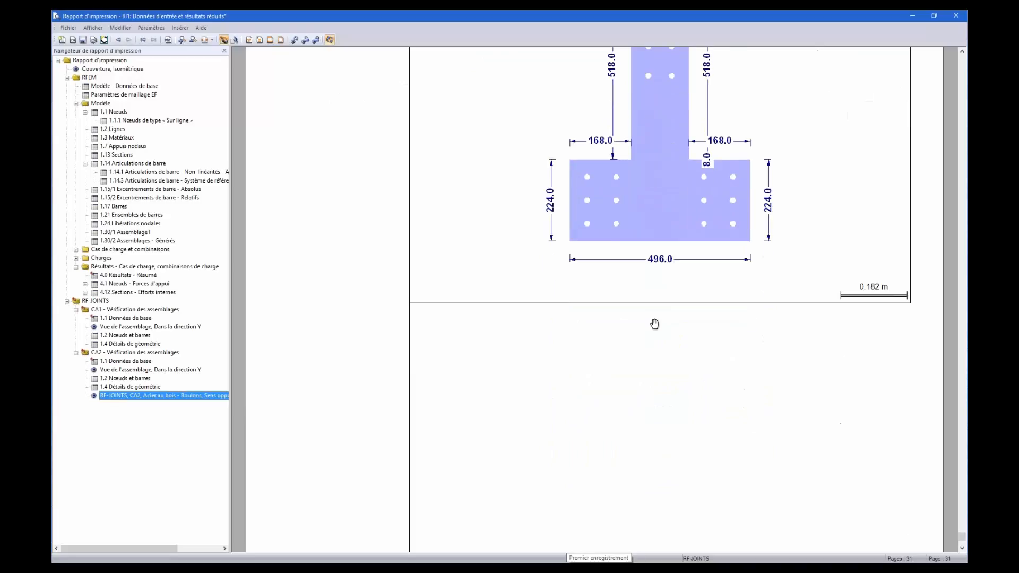
scroll(658, 329, "up", 4)
scroll(648, 341, "up", 6)
scroll(637, 348, "down", 6)
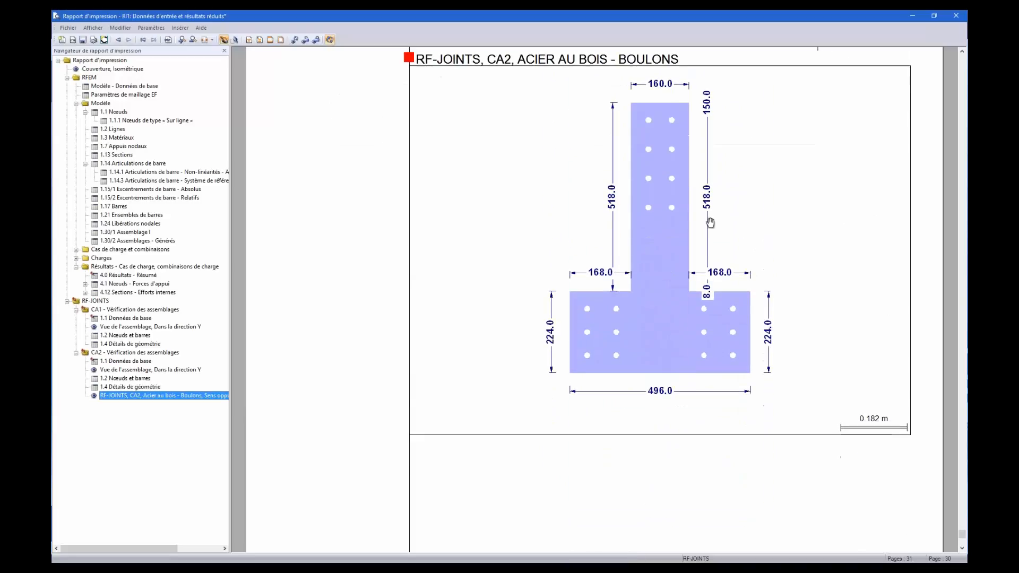
scroll(648, 366, "up", 4)
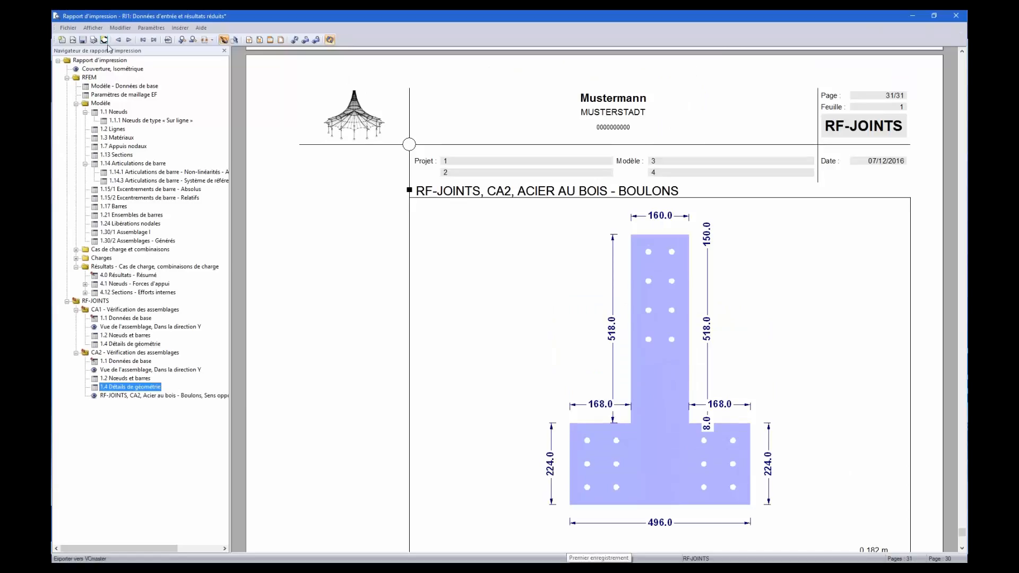
Step: Export the printout report as a PDF file named n1
left_click(68, 29)
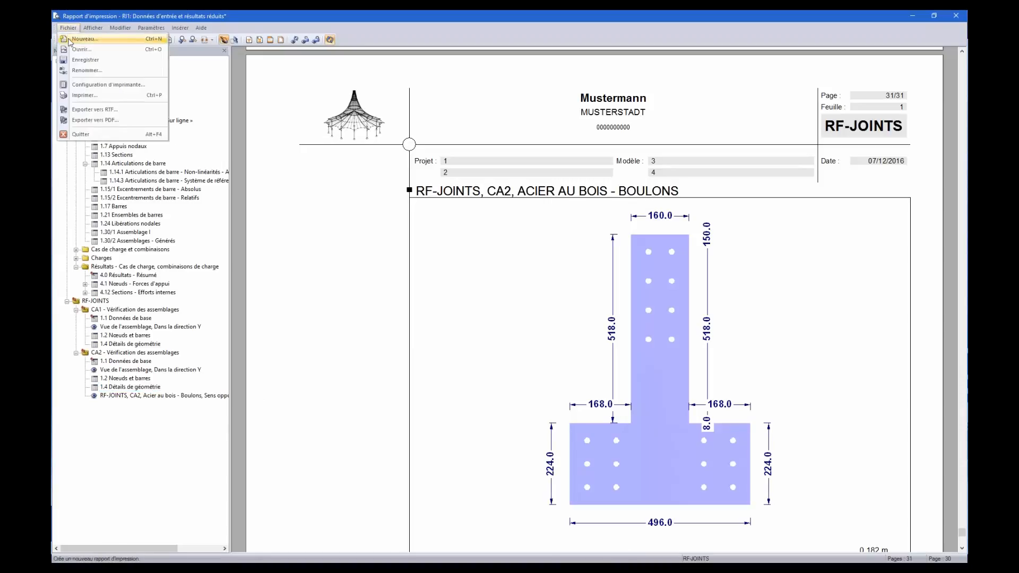
left_click(96, 121)
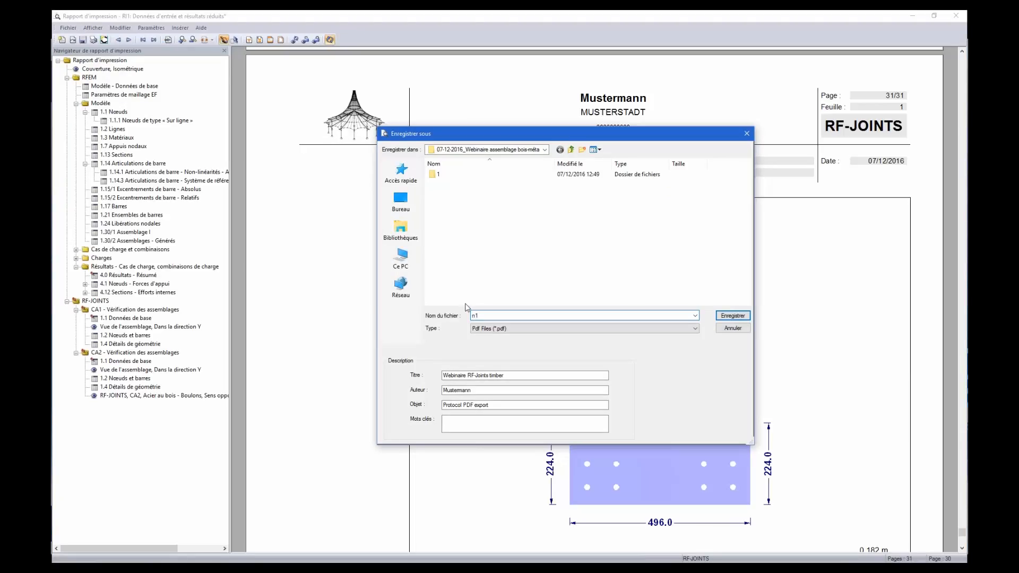
left_click(744, 316)
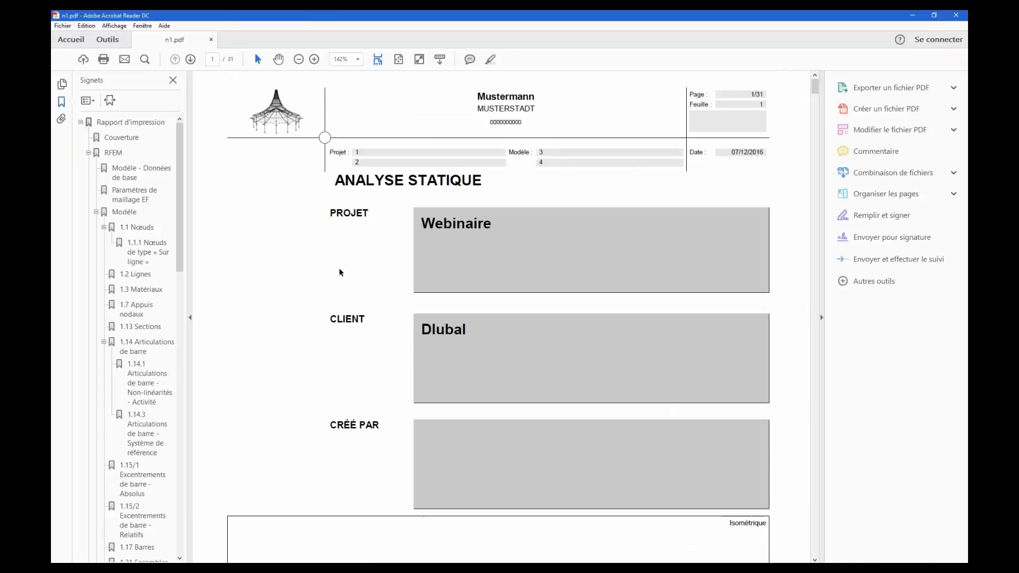
Step: Check the exported PDF through its bookmarks, viewing the model's base data and the 1.13 Sections table
scroll(241, 269, "down", 1)
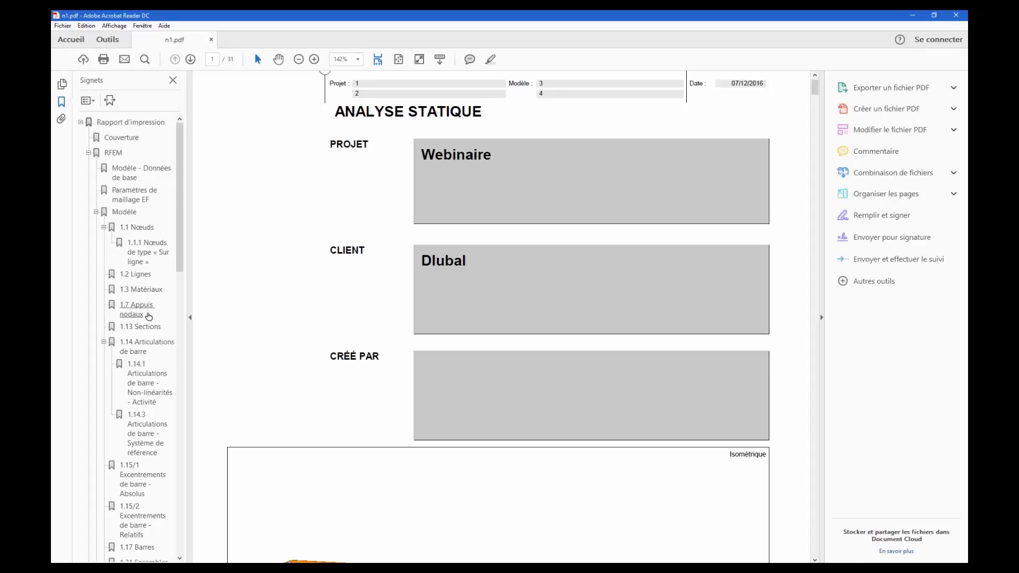
left_click(122, 169)
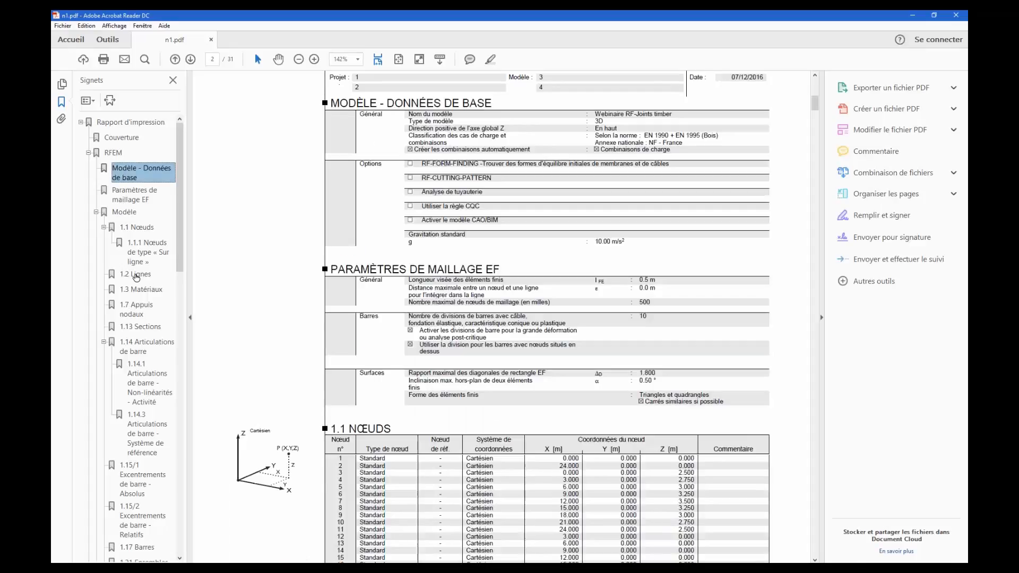
left_click(138, 329)
scroll(361, 276, "up", 2)
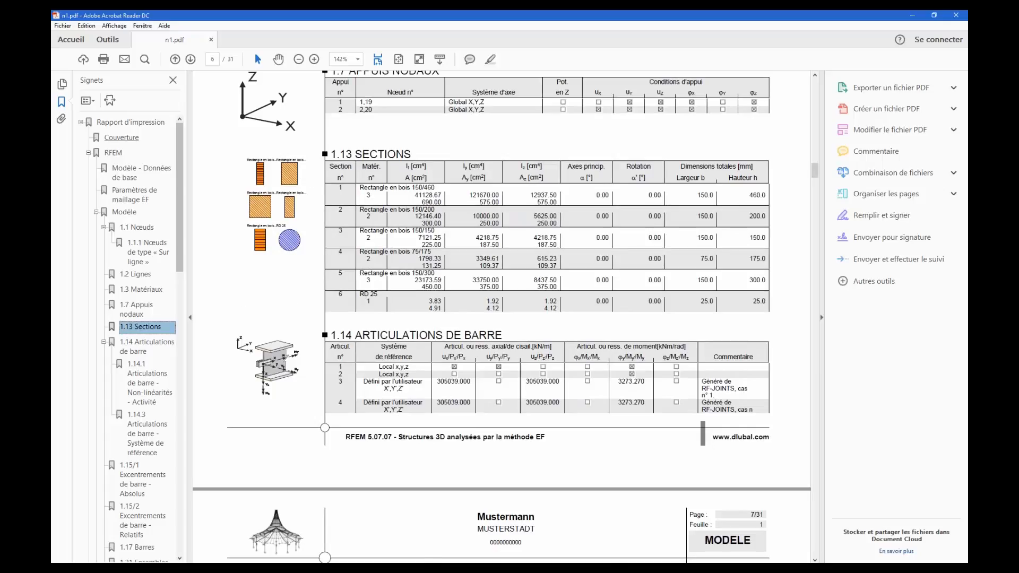
scroll(139, 480, "down", 2)
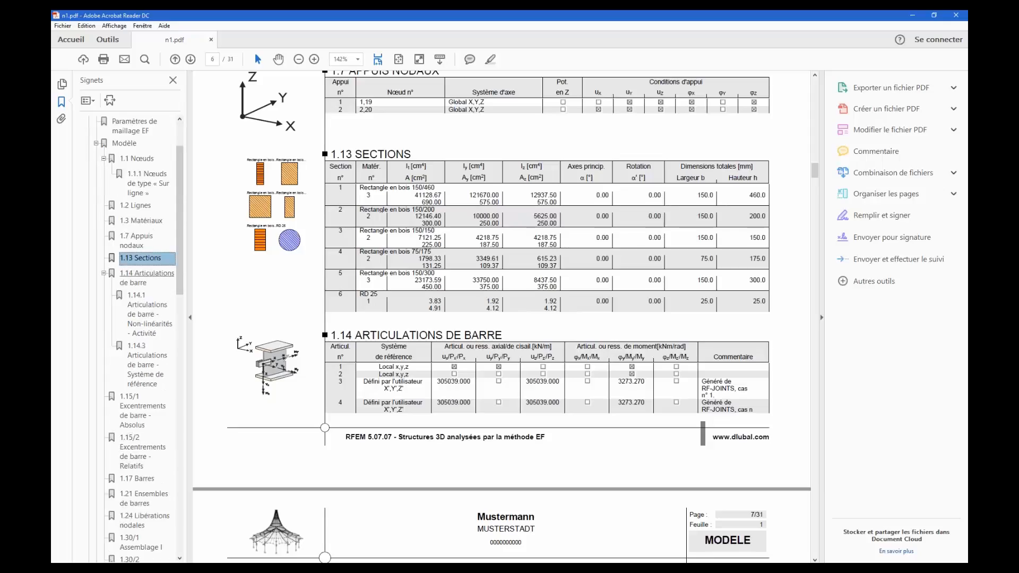
scroll(181, 254, "up", 2)
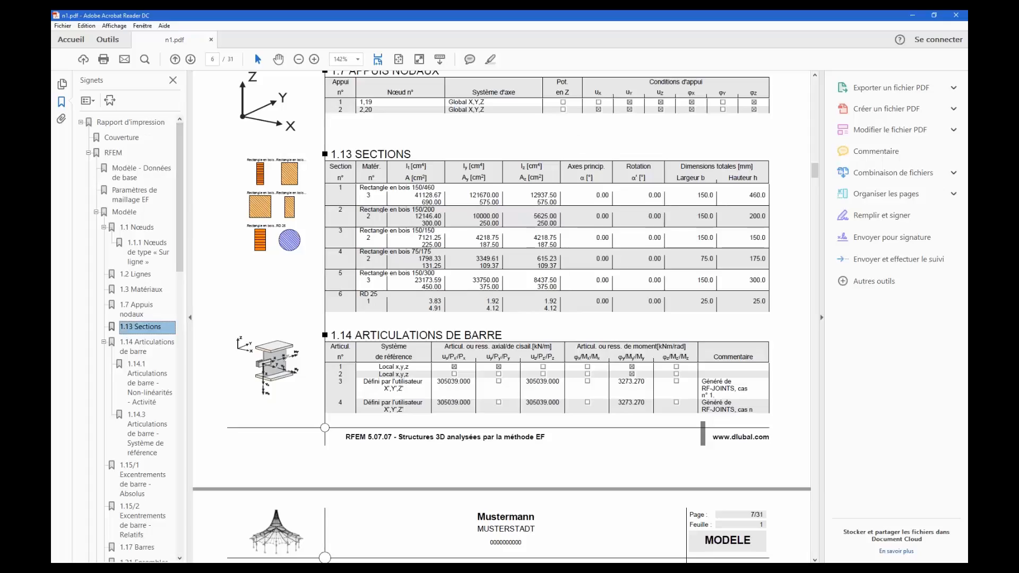
Step: Go to the PDF's CA2 steel-to-timber bolts drawing and review the preceding RF-JOINTS pages back to the CA1 geometry details
scroll(128, 484, "down", 15)
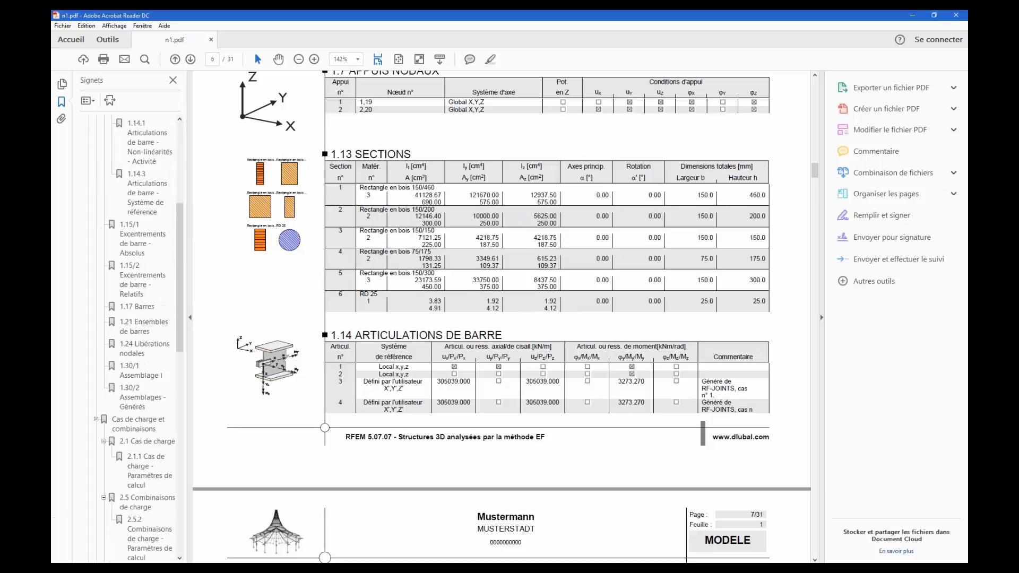
scroll(128, 484, "down", 3)
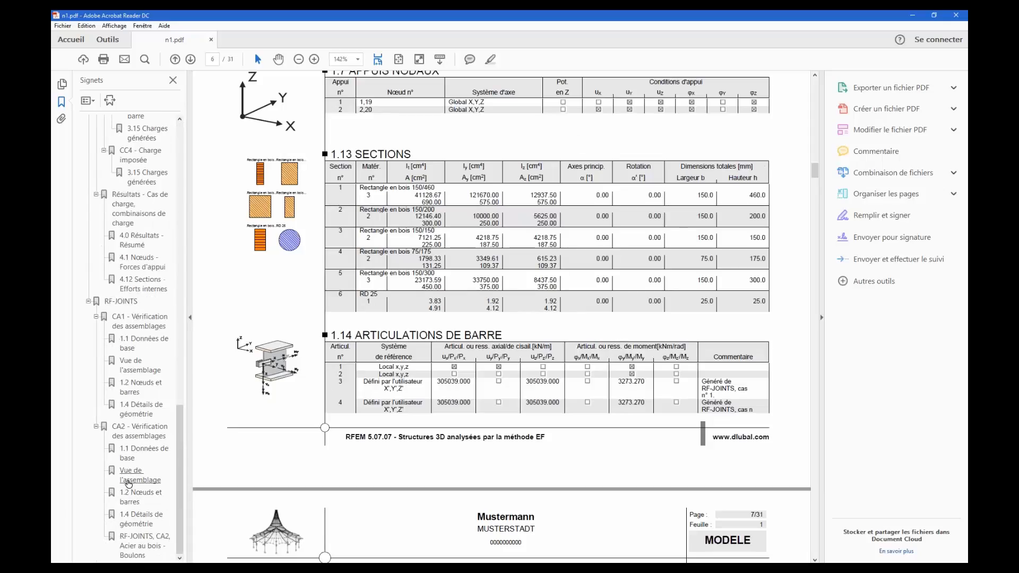
left_click(142, 546)
scroll(598, 360, "up", 3)
scroll(598, 359, "up", 10)
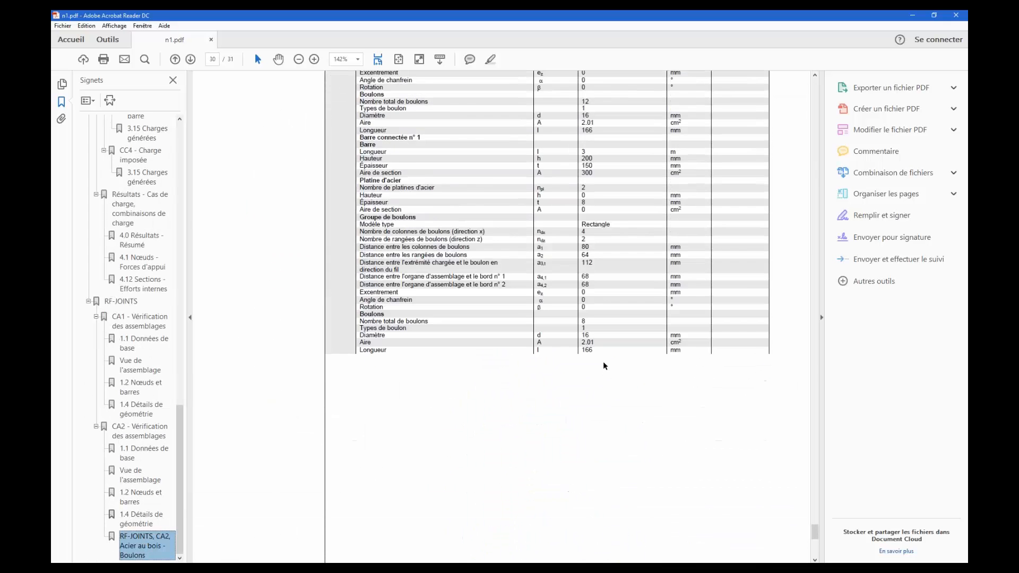
scroll(502, 316, "up", 10)
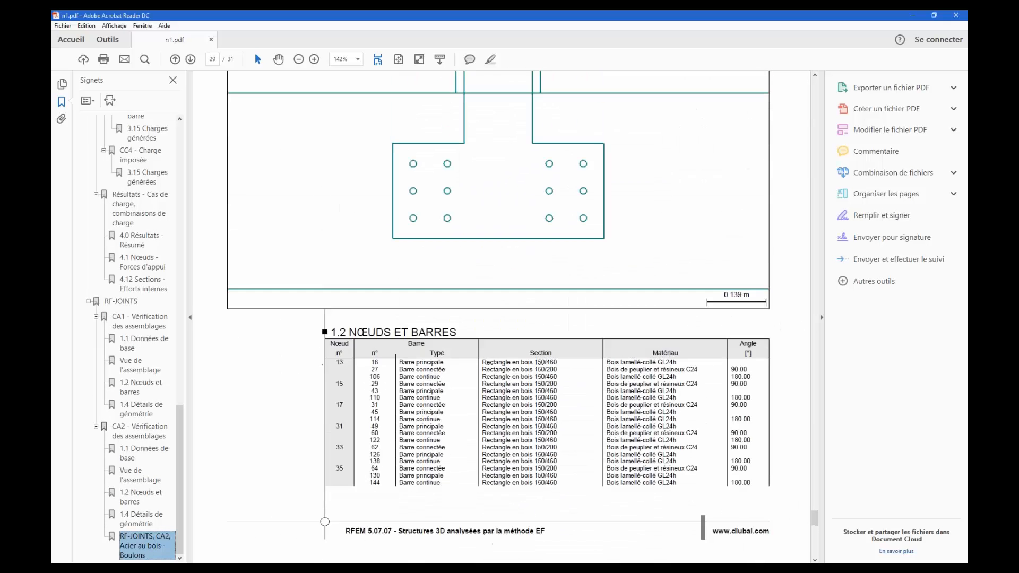
scroll(583, 356, "up", 10)
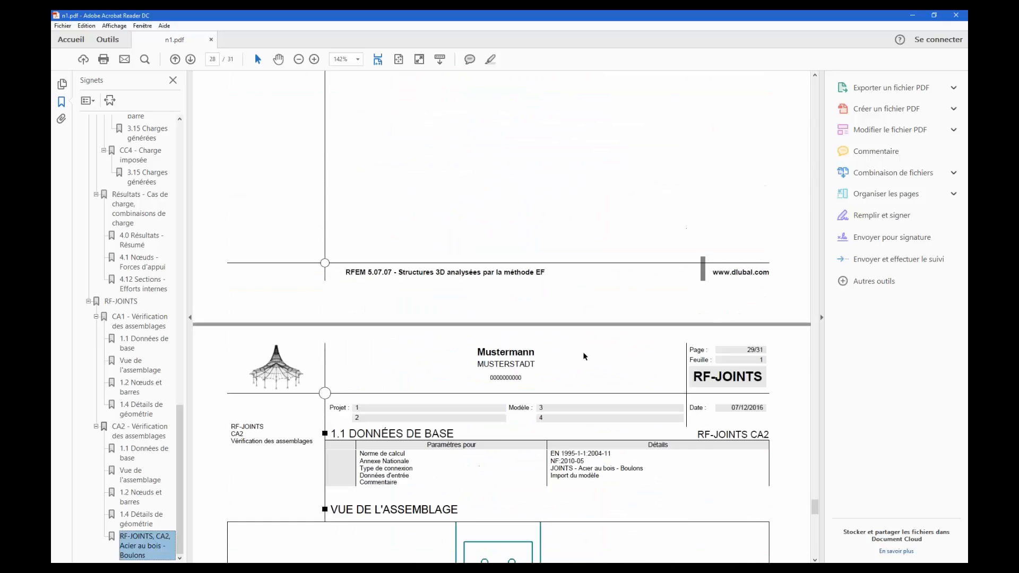
scroll(584, 356, "up", 10)
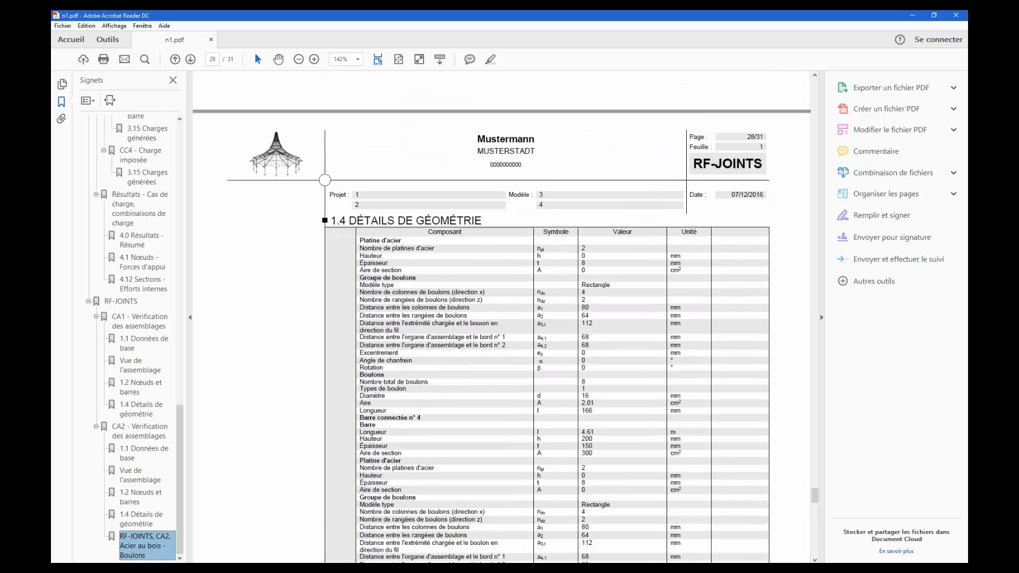
scroll(591, 349, "up", 10)
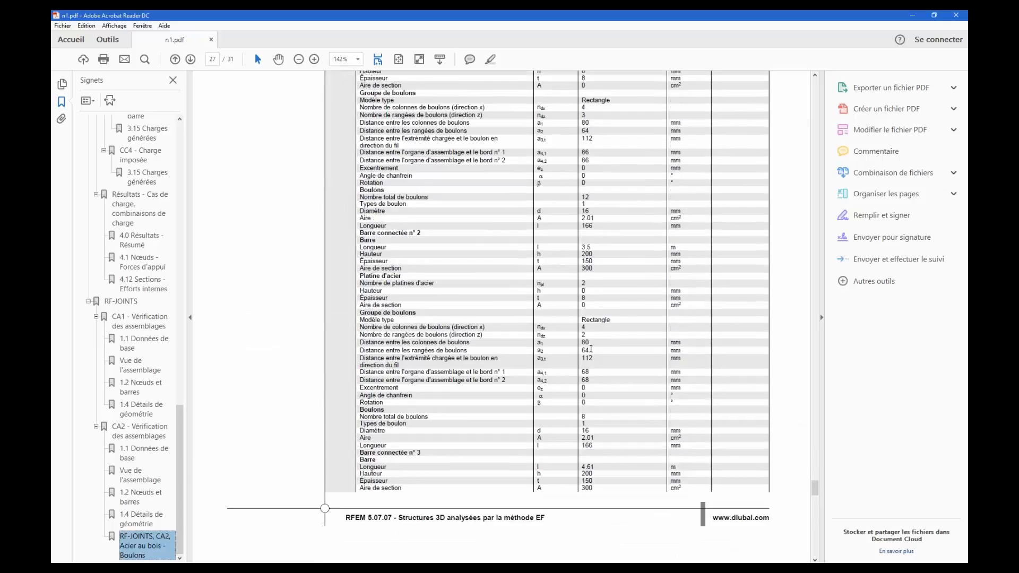
Step: Close the exported PDF, and close the printout report without saving it
left_click(958, 16)
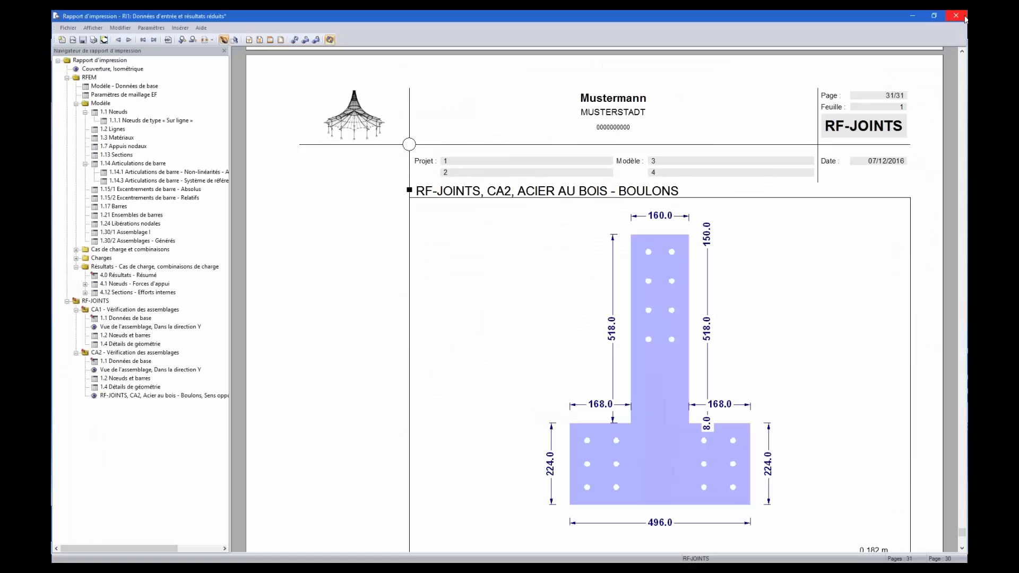
left_click(954, 17)
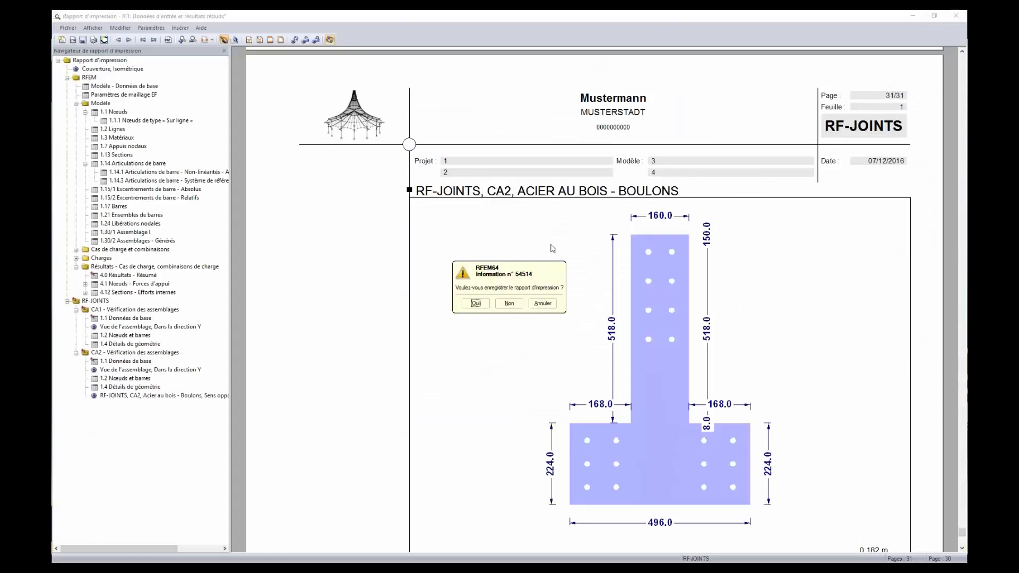
left_click(506, 305)
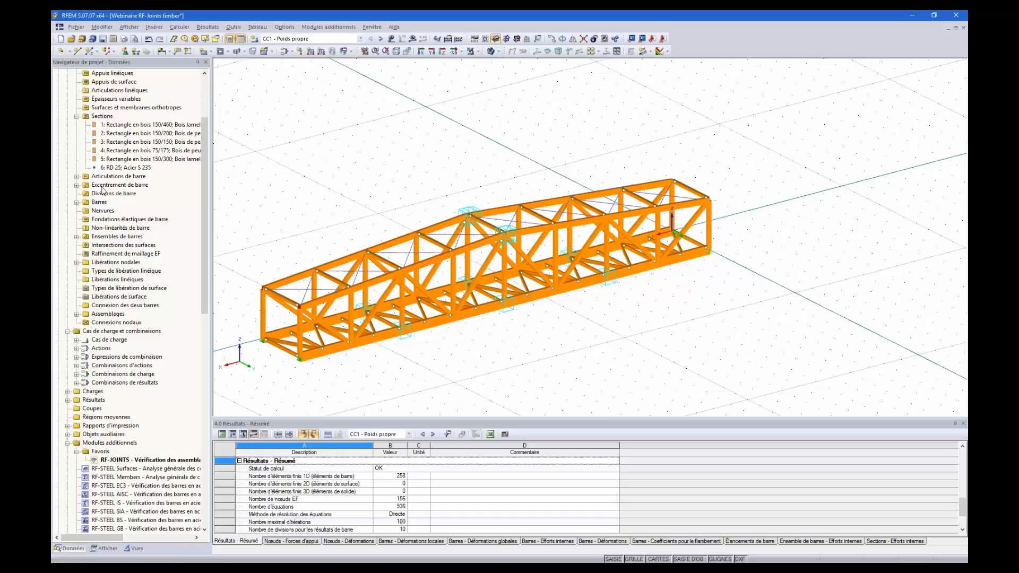
Step: Switch to the model "Webinaire RF-Joints timber - final" and view its truss with the generated joints
scroll(114, 232, "up", 4)
left_click(59, 90)
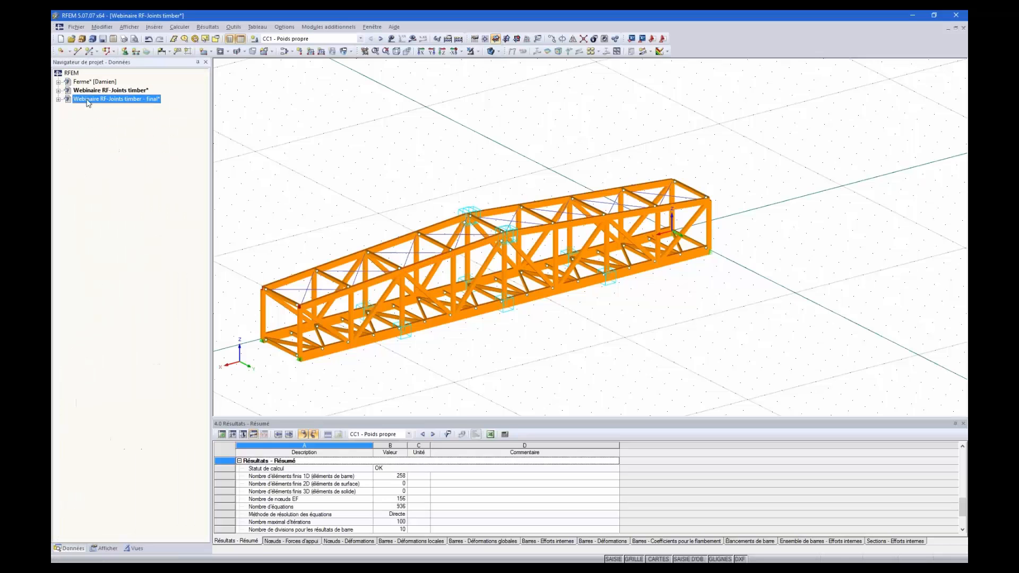
double_click(83, 99)
scroll(414, 297, "down", 3)
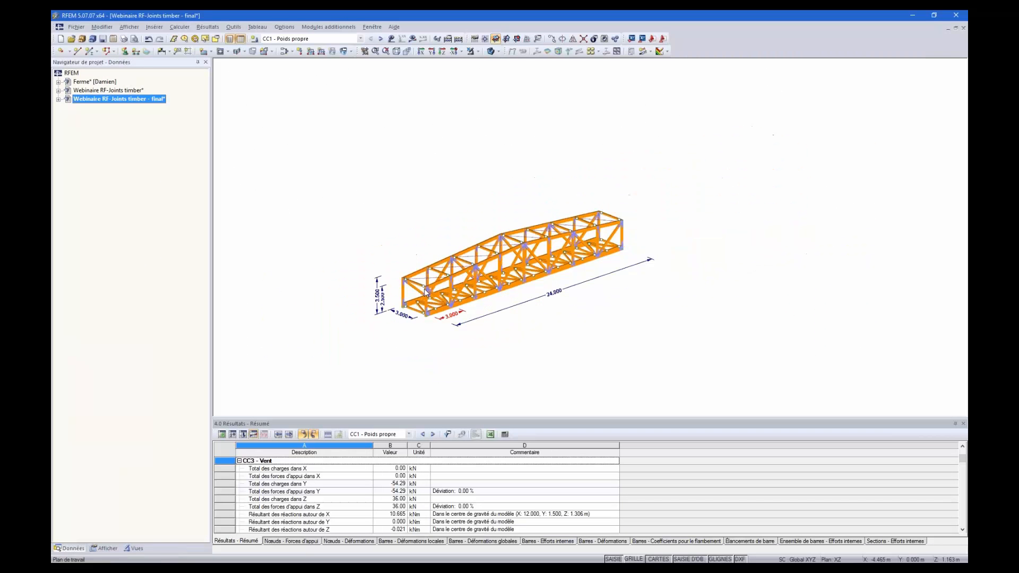
scroll(421, 295, "up", 5)
scroll(421, 298, "down", 5)
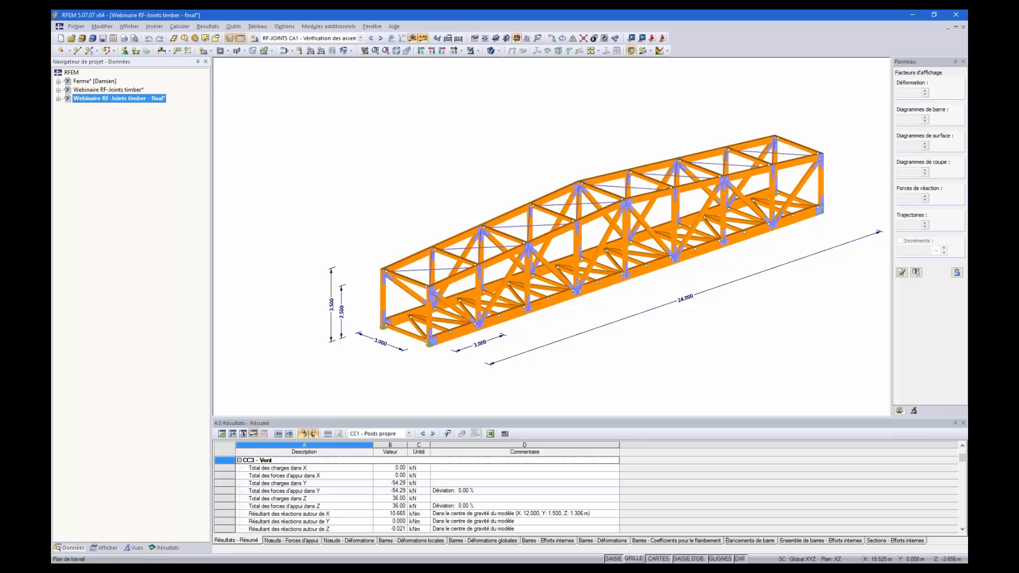
Step: Switch to the PowerPoint slide show and advance it to the "Plus d'informations" slide
key("super+Tab")
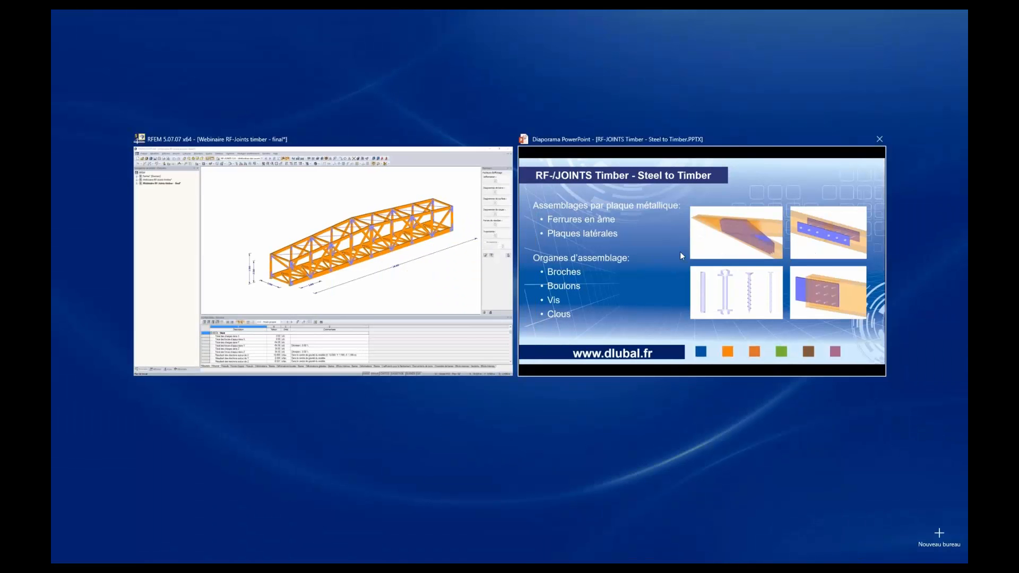
left_click(663, 250)
key("Right")
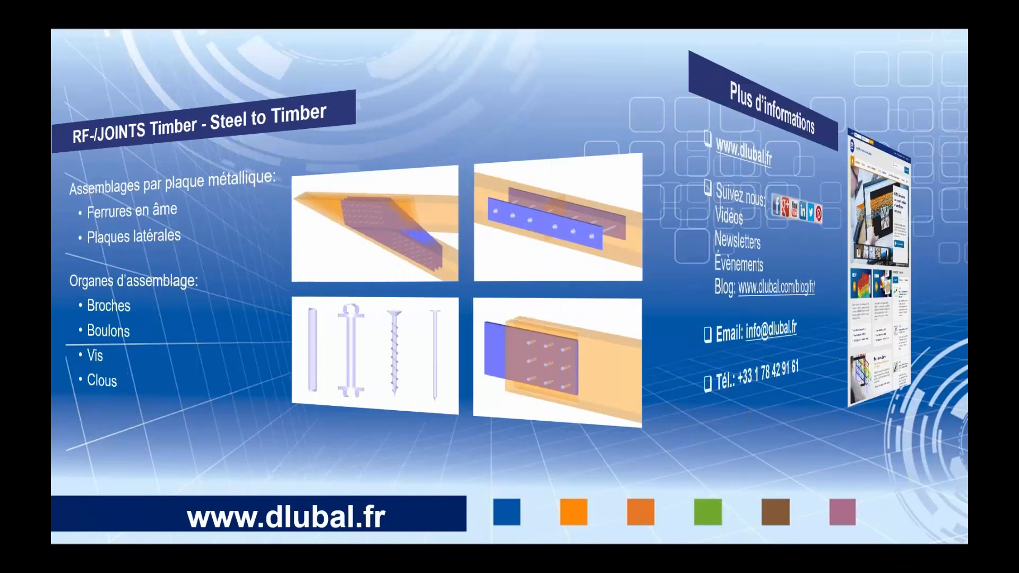